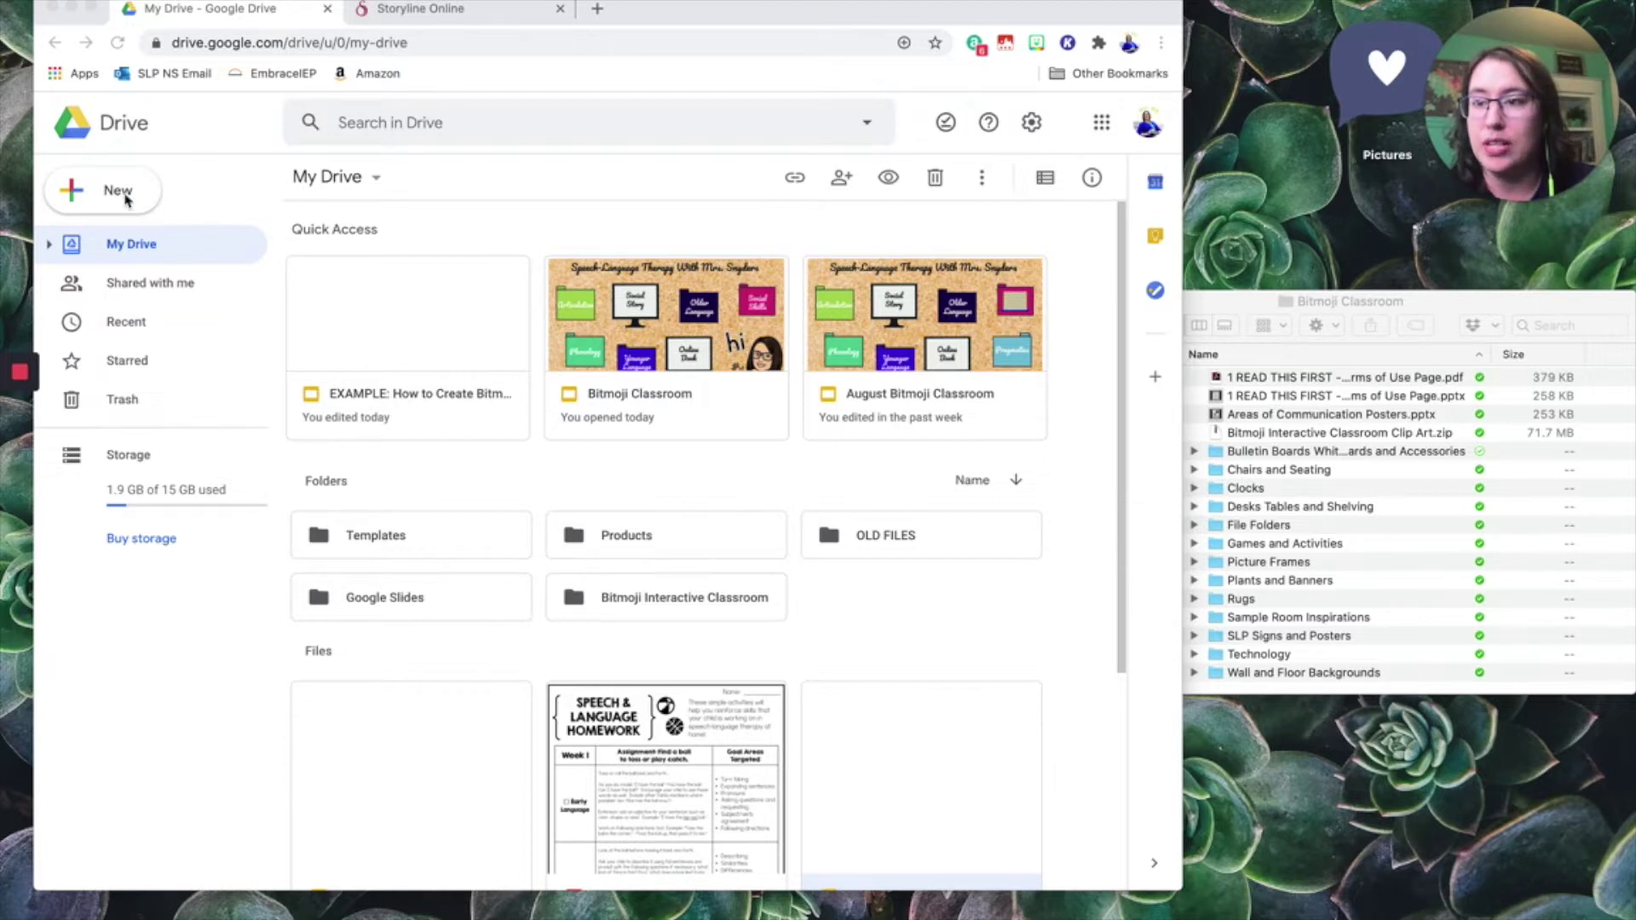
# Open 'EXAMPLE: How to Create Bitmoji Classroom' from the Quick Access cards in My Drive.
pyautogui.click(392, 406)
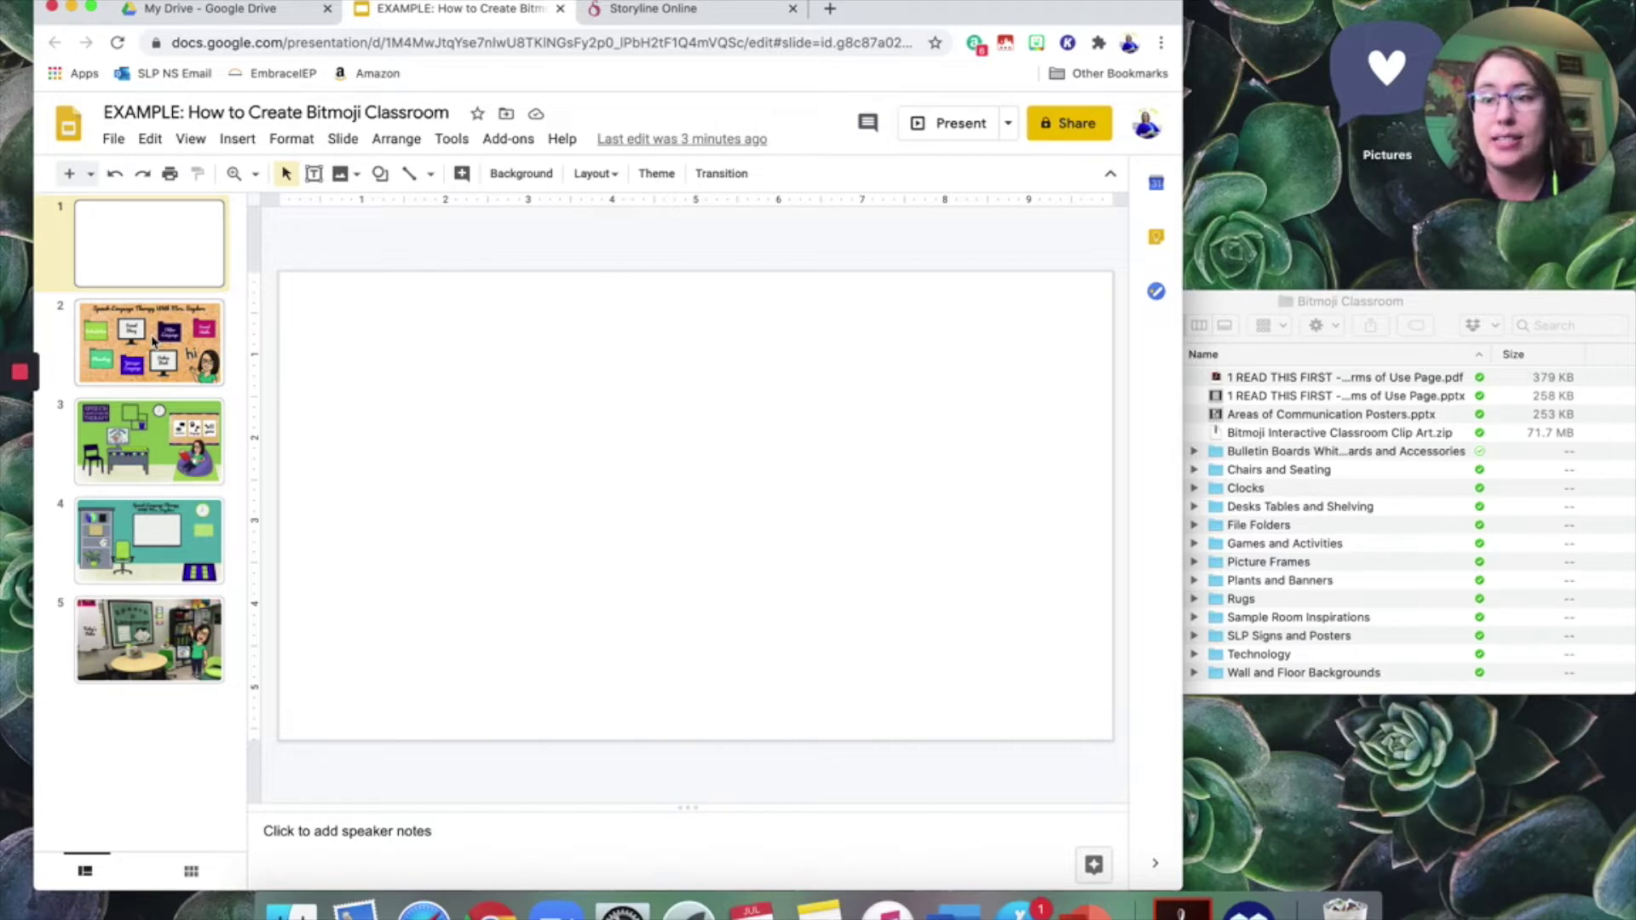
# Browse example classroom slides 2 through 5, recheck slide 2, then go back to blank slide 1.
pyautogui.click(154, 341)
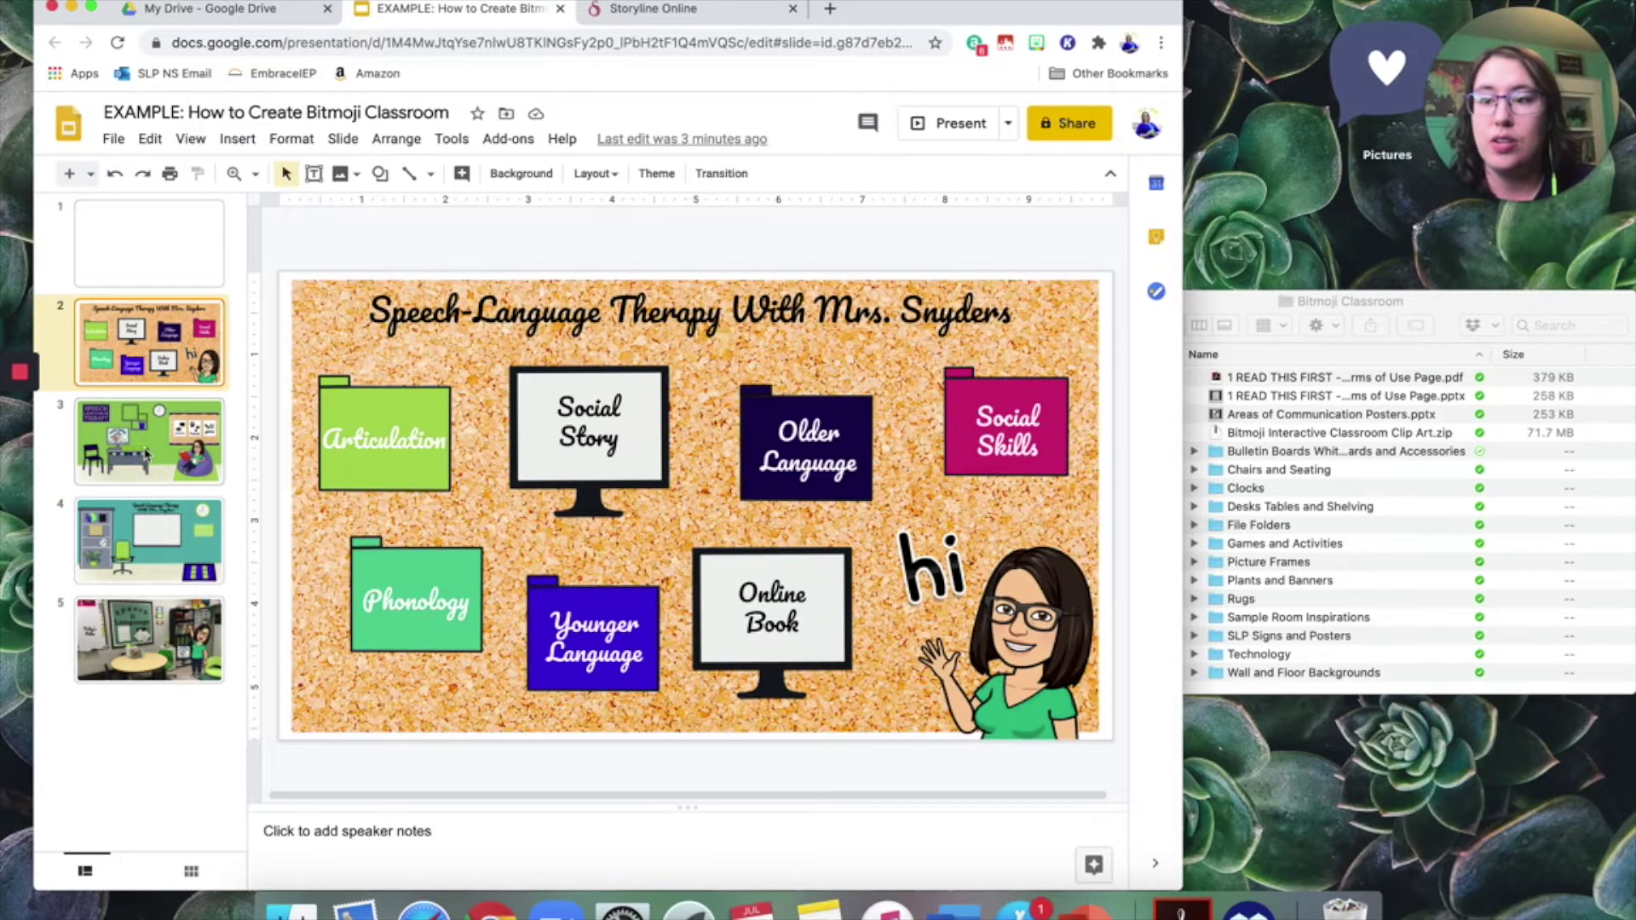
pyautogui.click(146, 454)
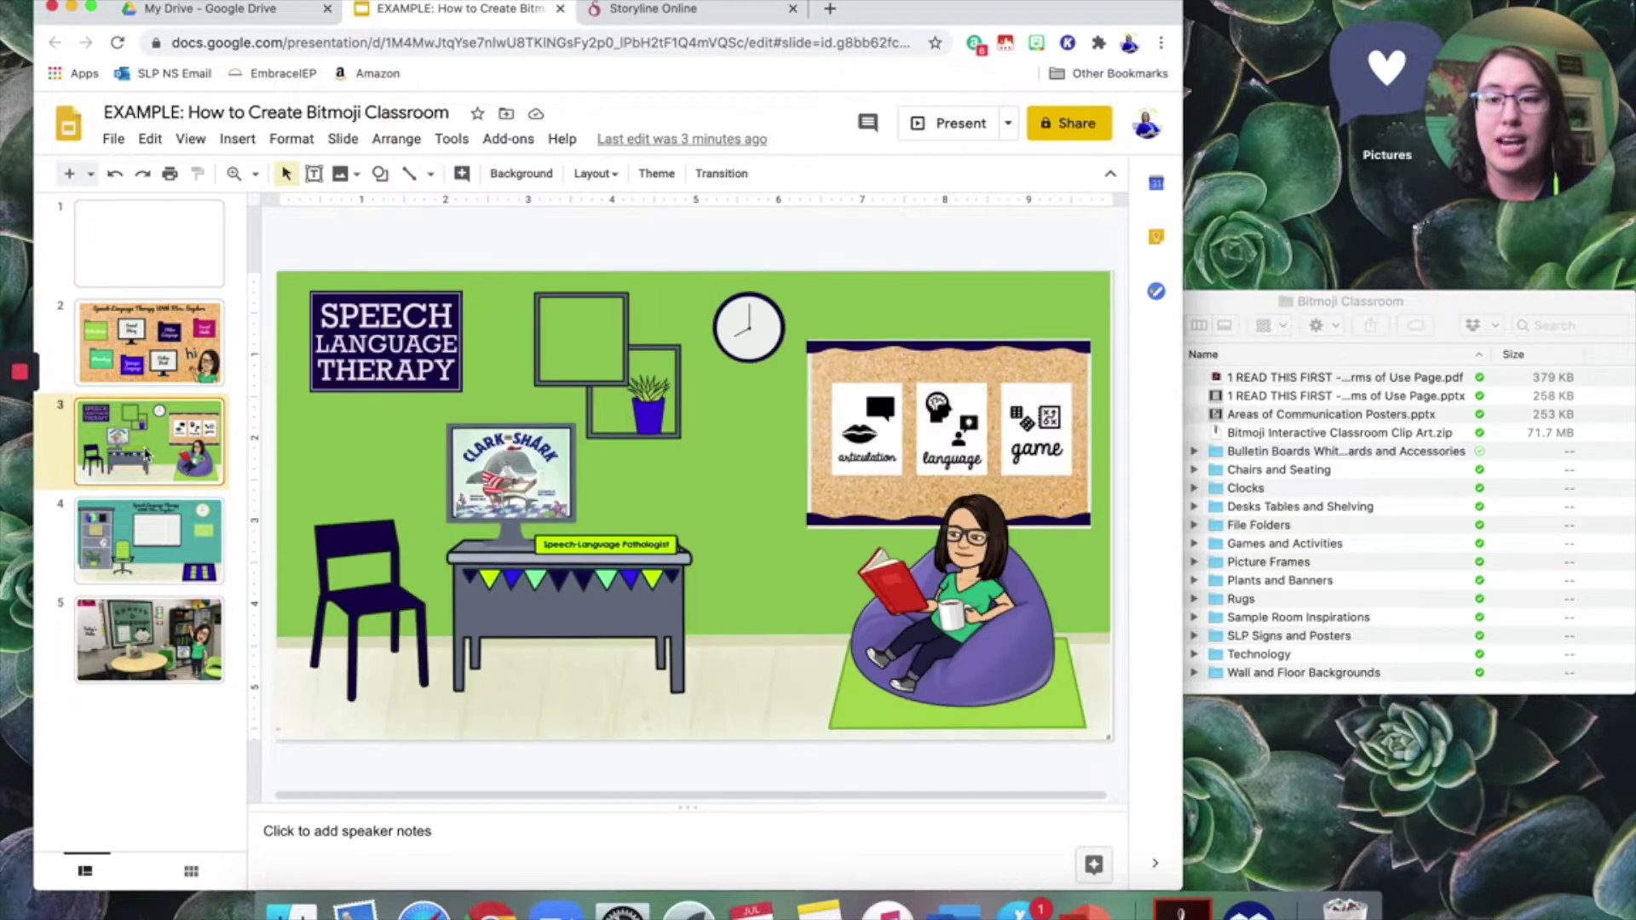
pyautogui.click(127, 564)
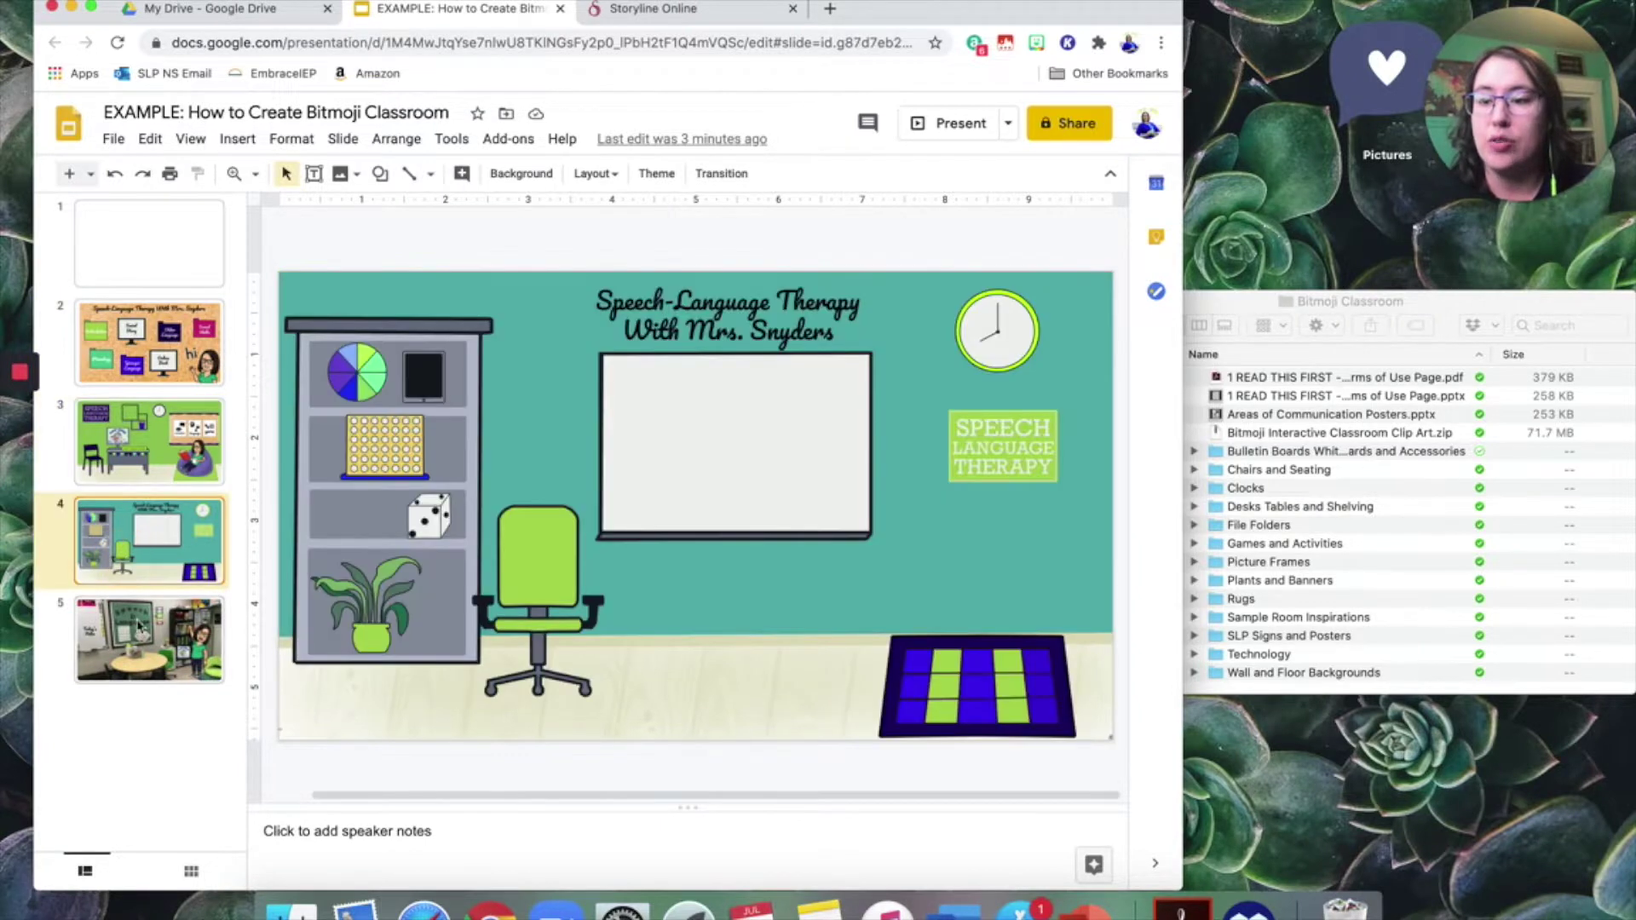
pyautogui.click(157, 647)
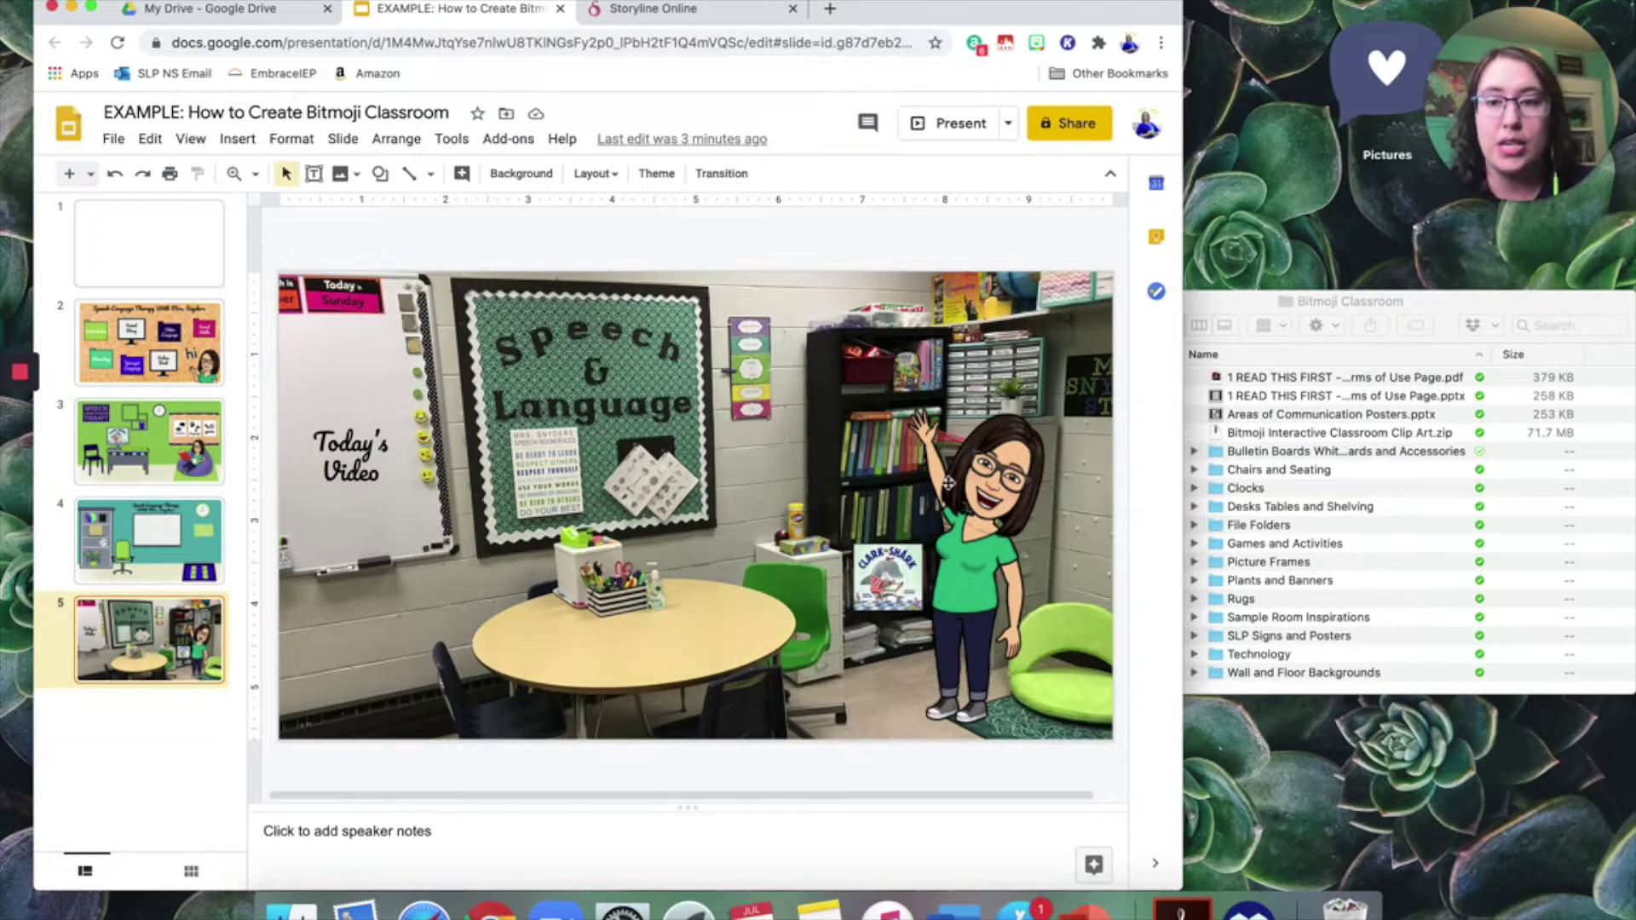
pyautogui.click(145, 370)
pyautogui.click(136, 260)
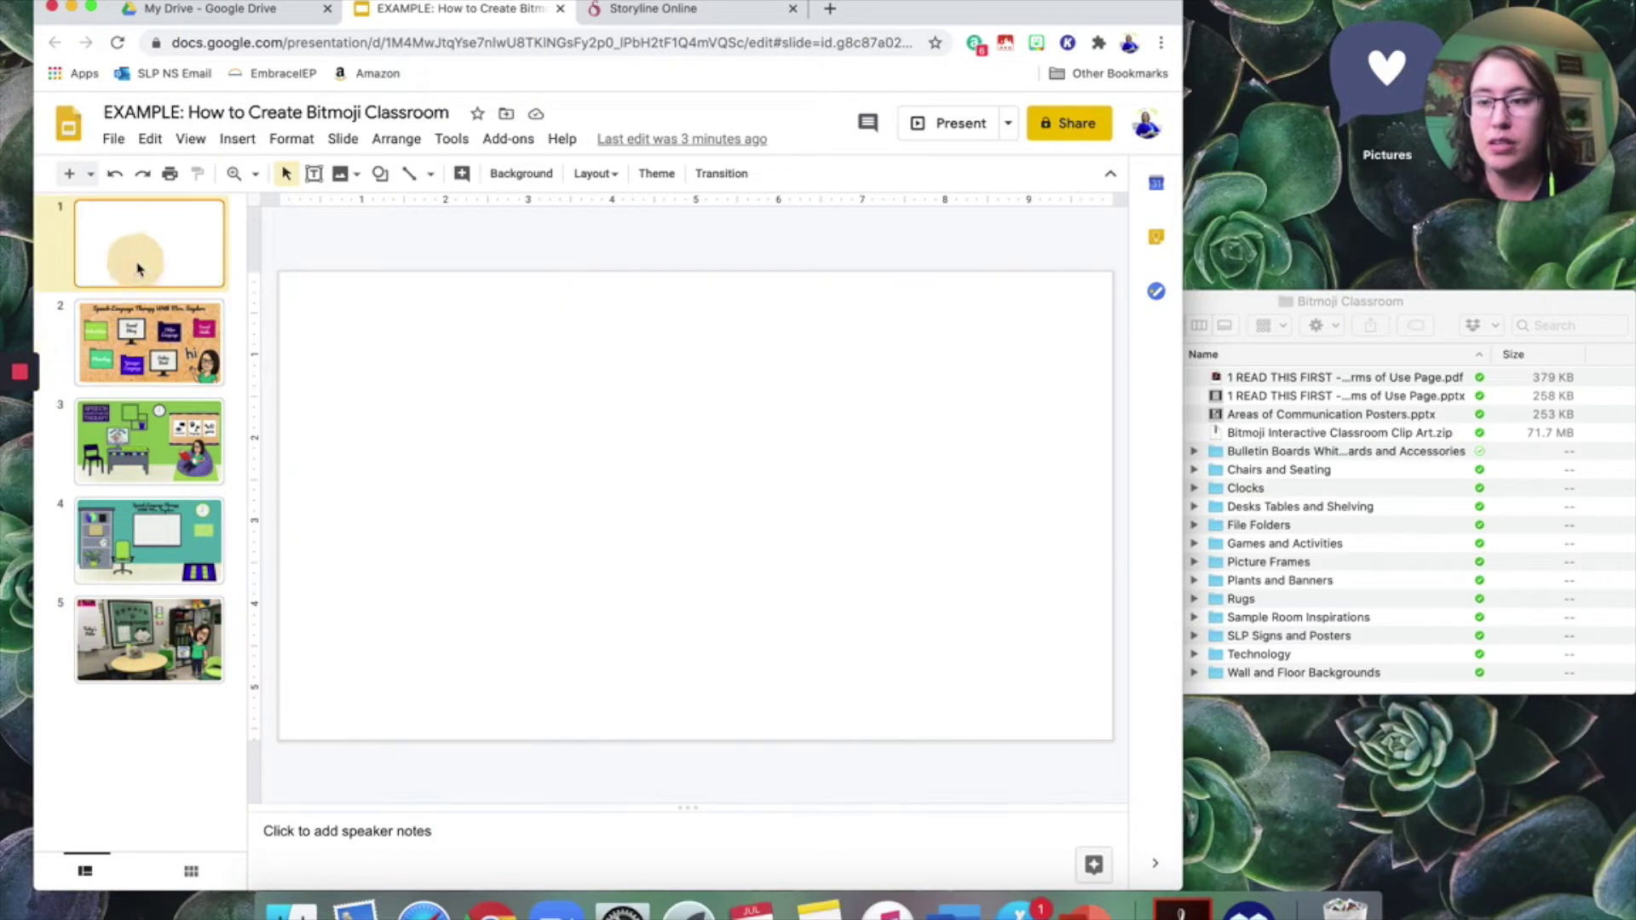
# Move the Bitmoji Classroom Finder window higher and leftward, and make it taller.
pyautogui.click(1213, 305)
pyautogui.moveTo(1213, 305); pyautogui.dragTo(1169, 255)
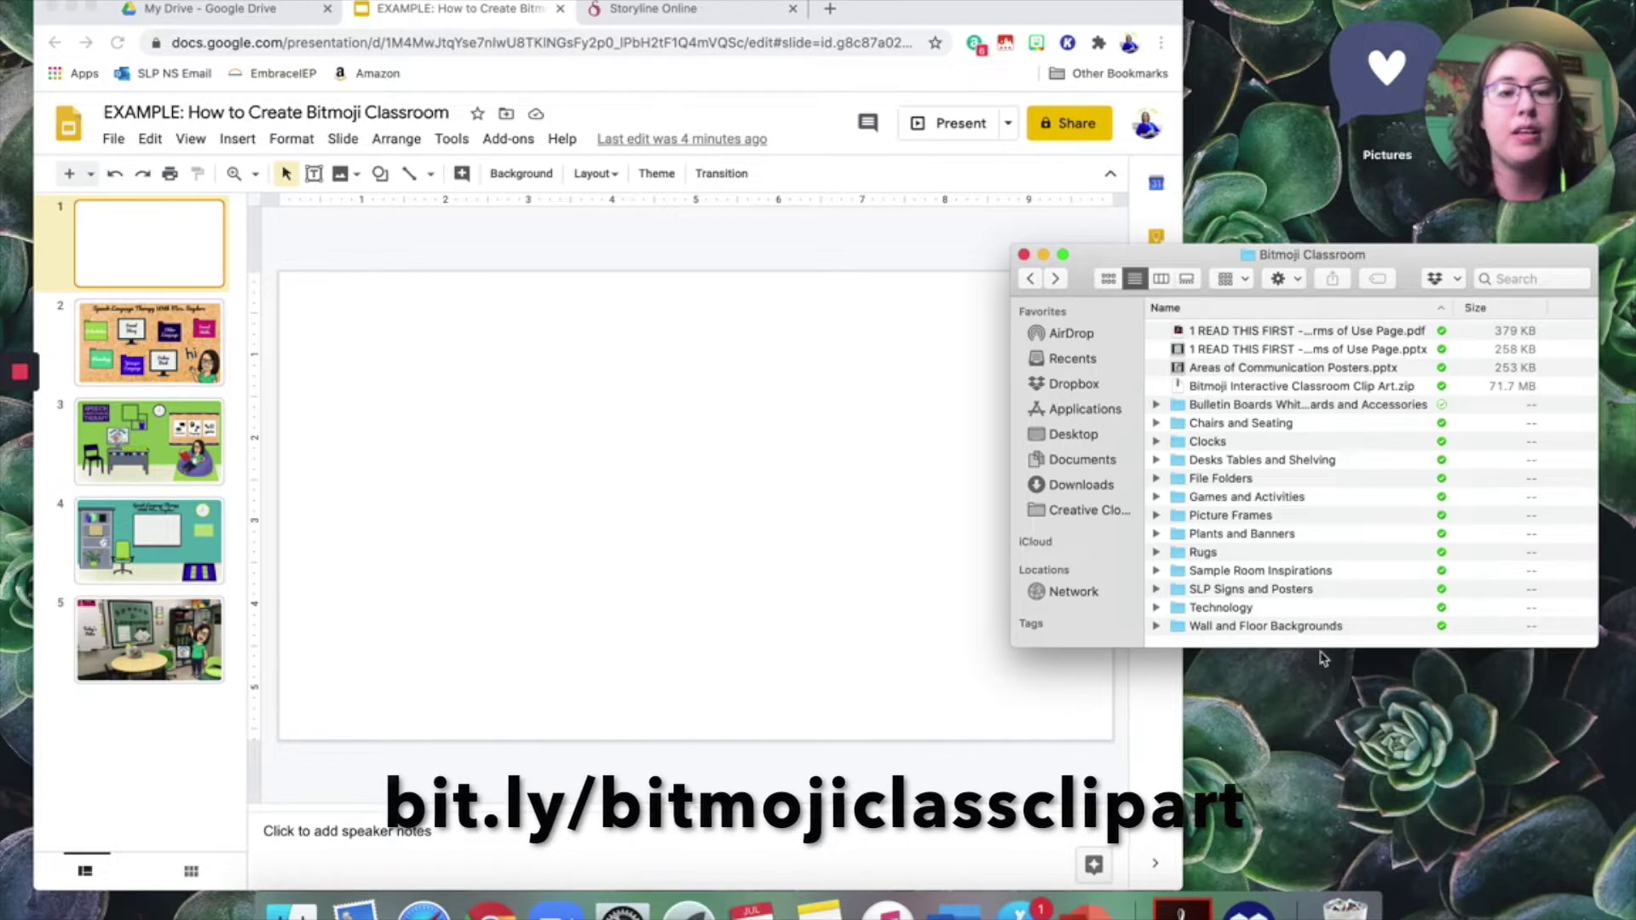
pyautogui.moveTo(1320, 647); pyautogui.dragTo(1317, 711)
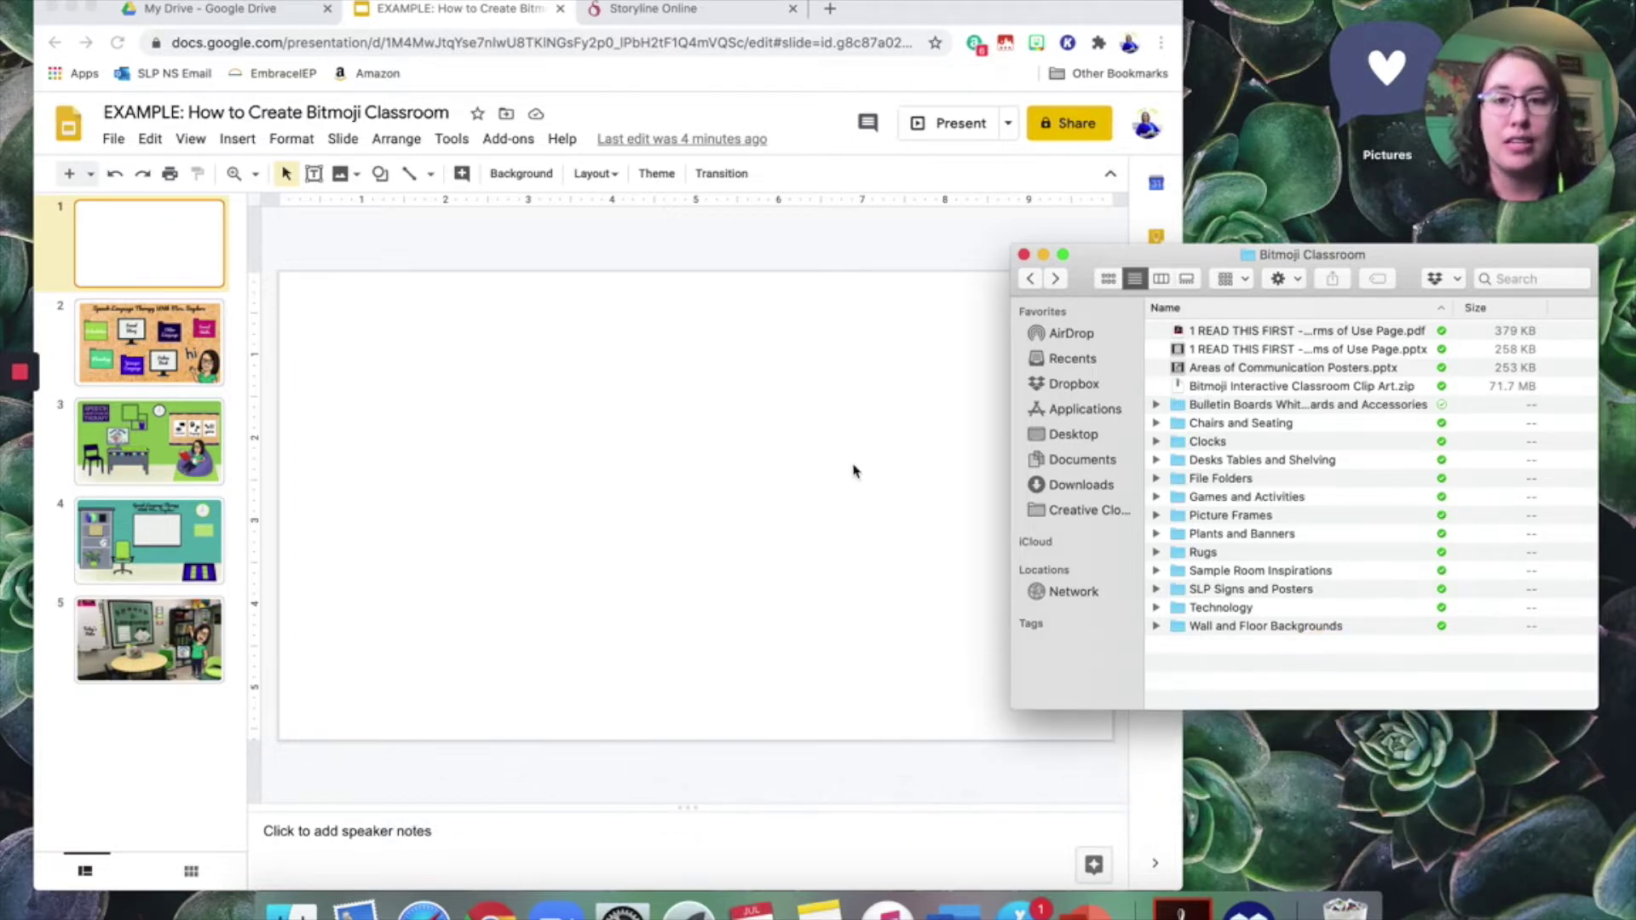
# Check the Insert menu without choosing anything, then open the Wall and Floor Backgrounds folder in Finder.
pyautogui.click(668, 284)
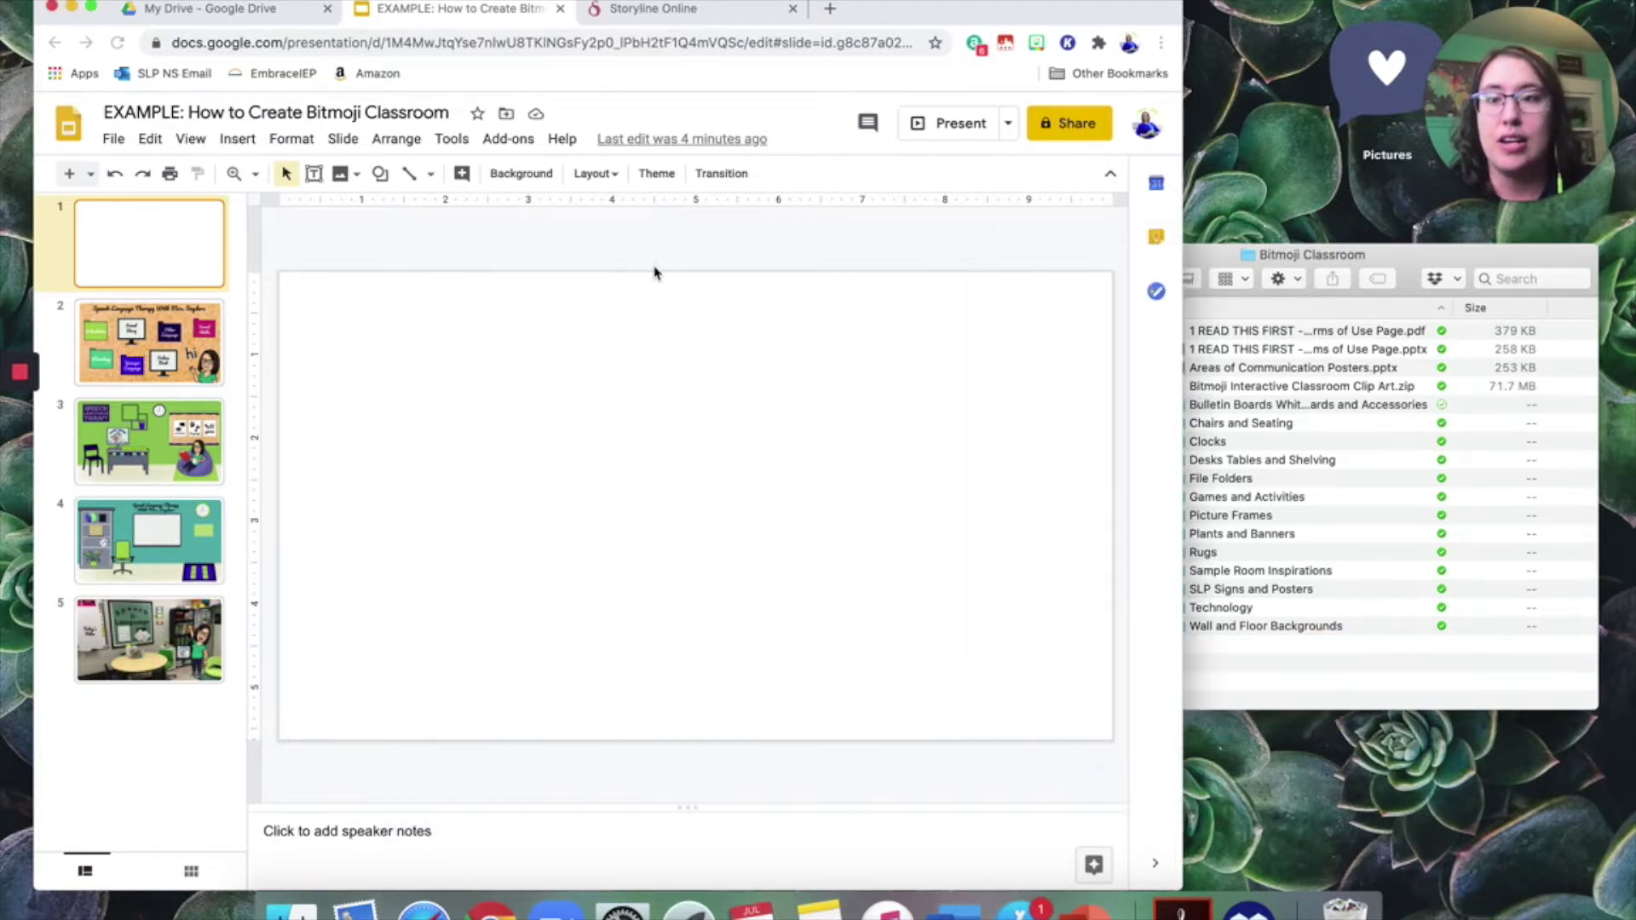
pyautogui.click(238, 139)
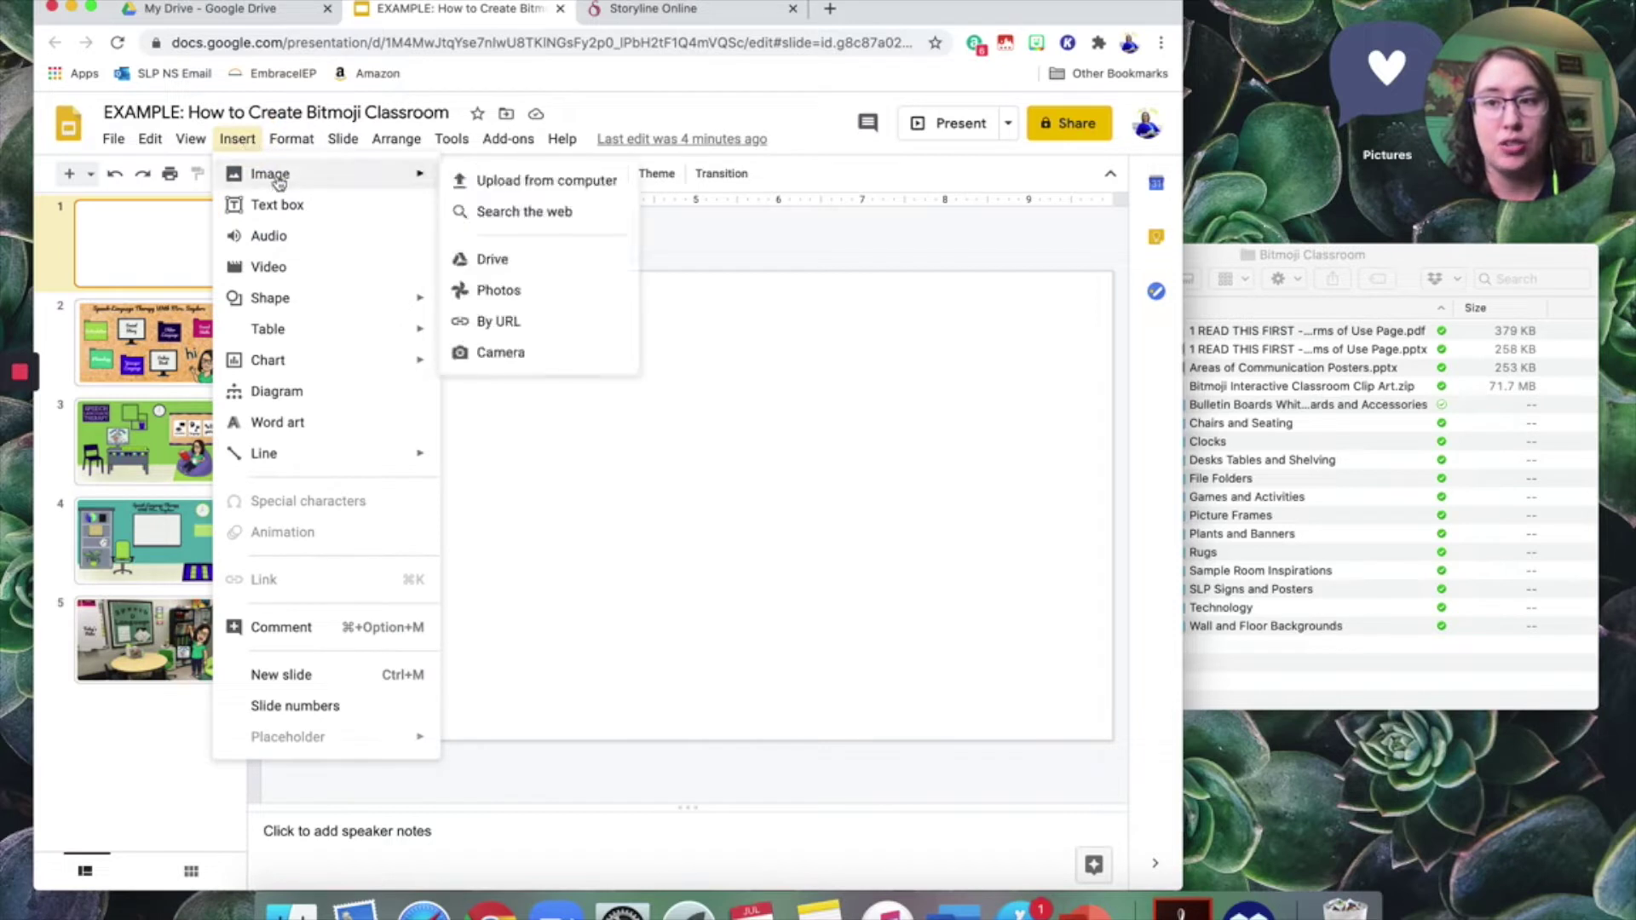
pyautogui.click(238, 146)
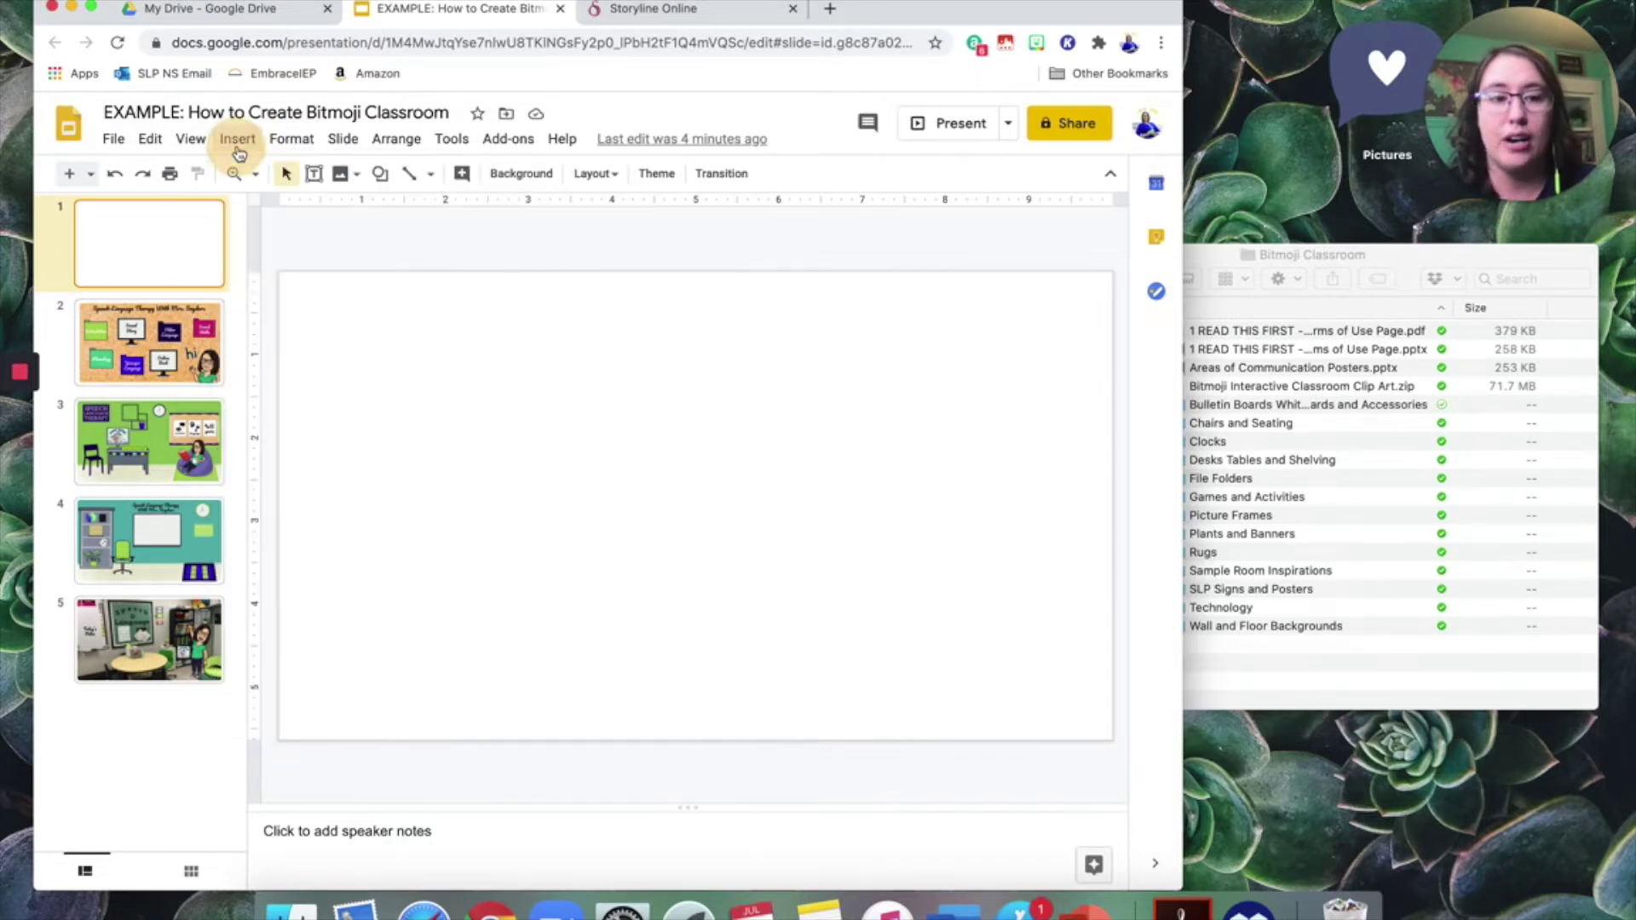
pyautogui.click(1394, 262)
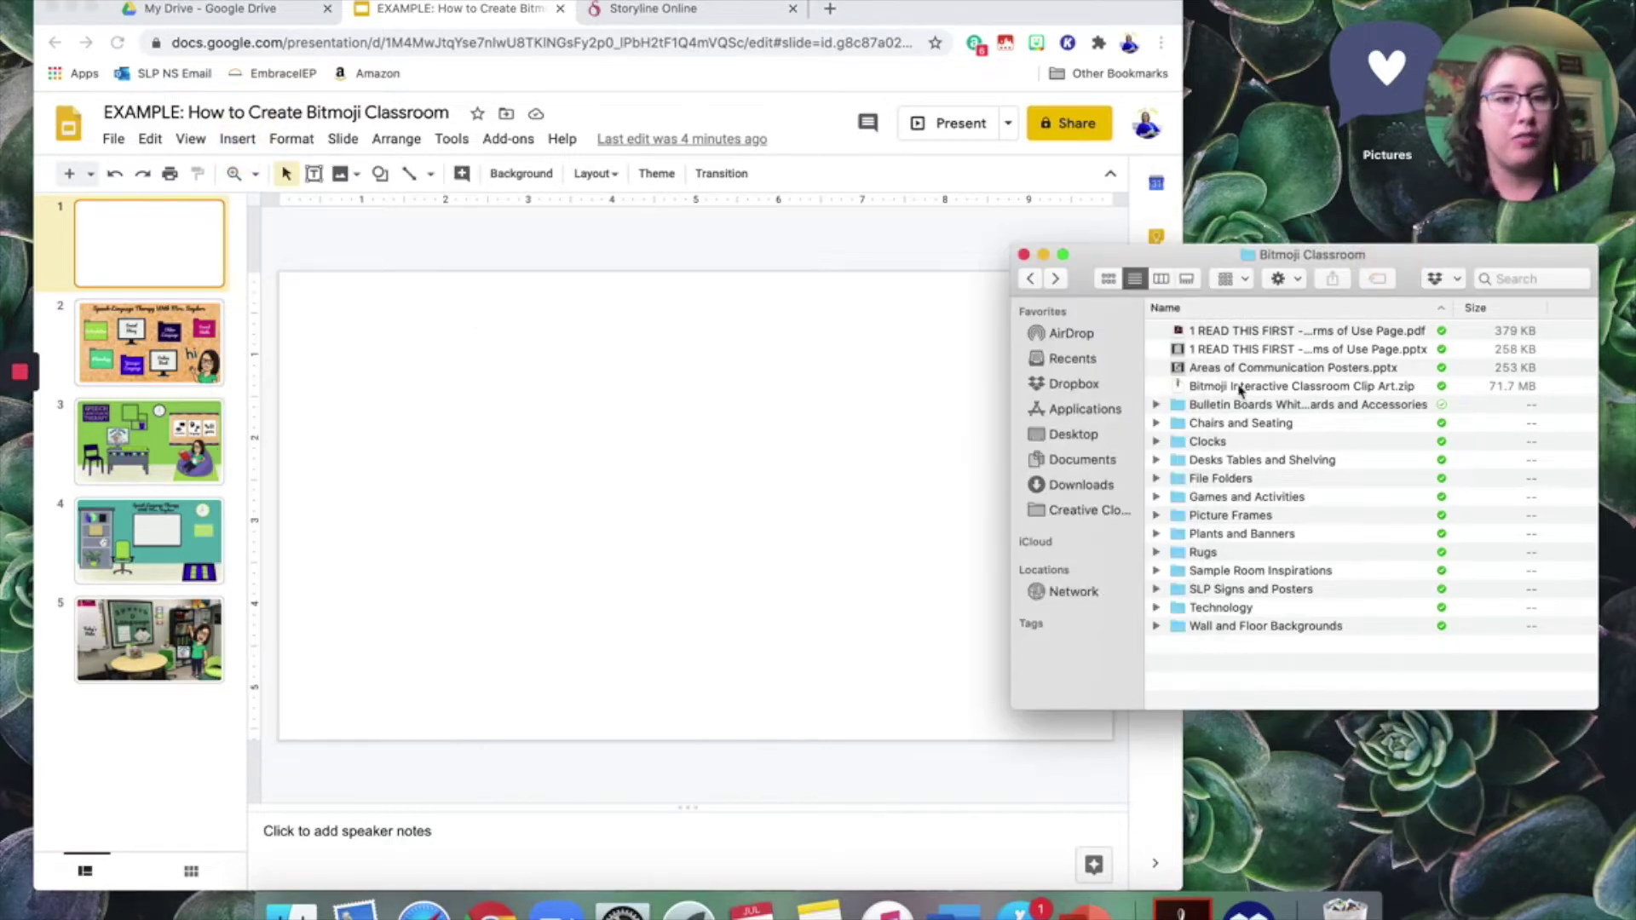
pyautogui.doubleClick(1239, 627)
# Drag Wall and Floor Background 5.png onto slide 1 and stretch it to fill the slide.
pyautogui.hscroll(-3, 1244, 554)
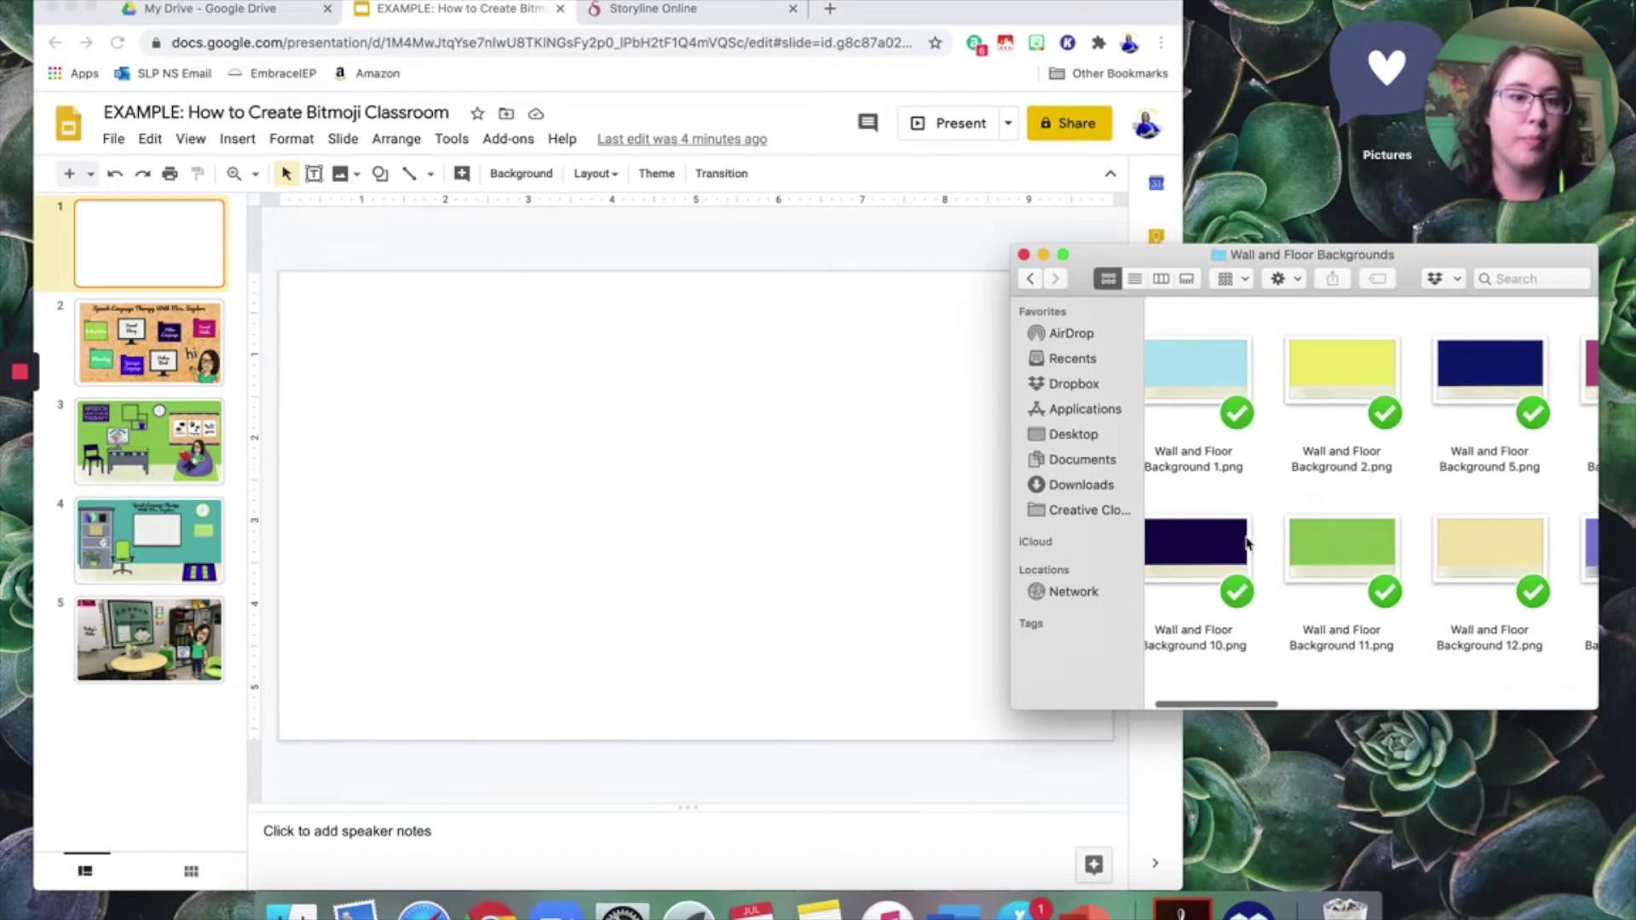
pyautogui.hscroll(5, 1245, 543)
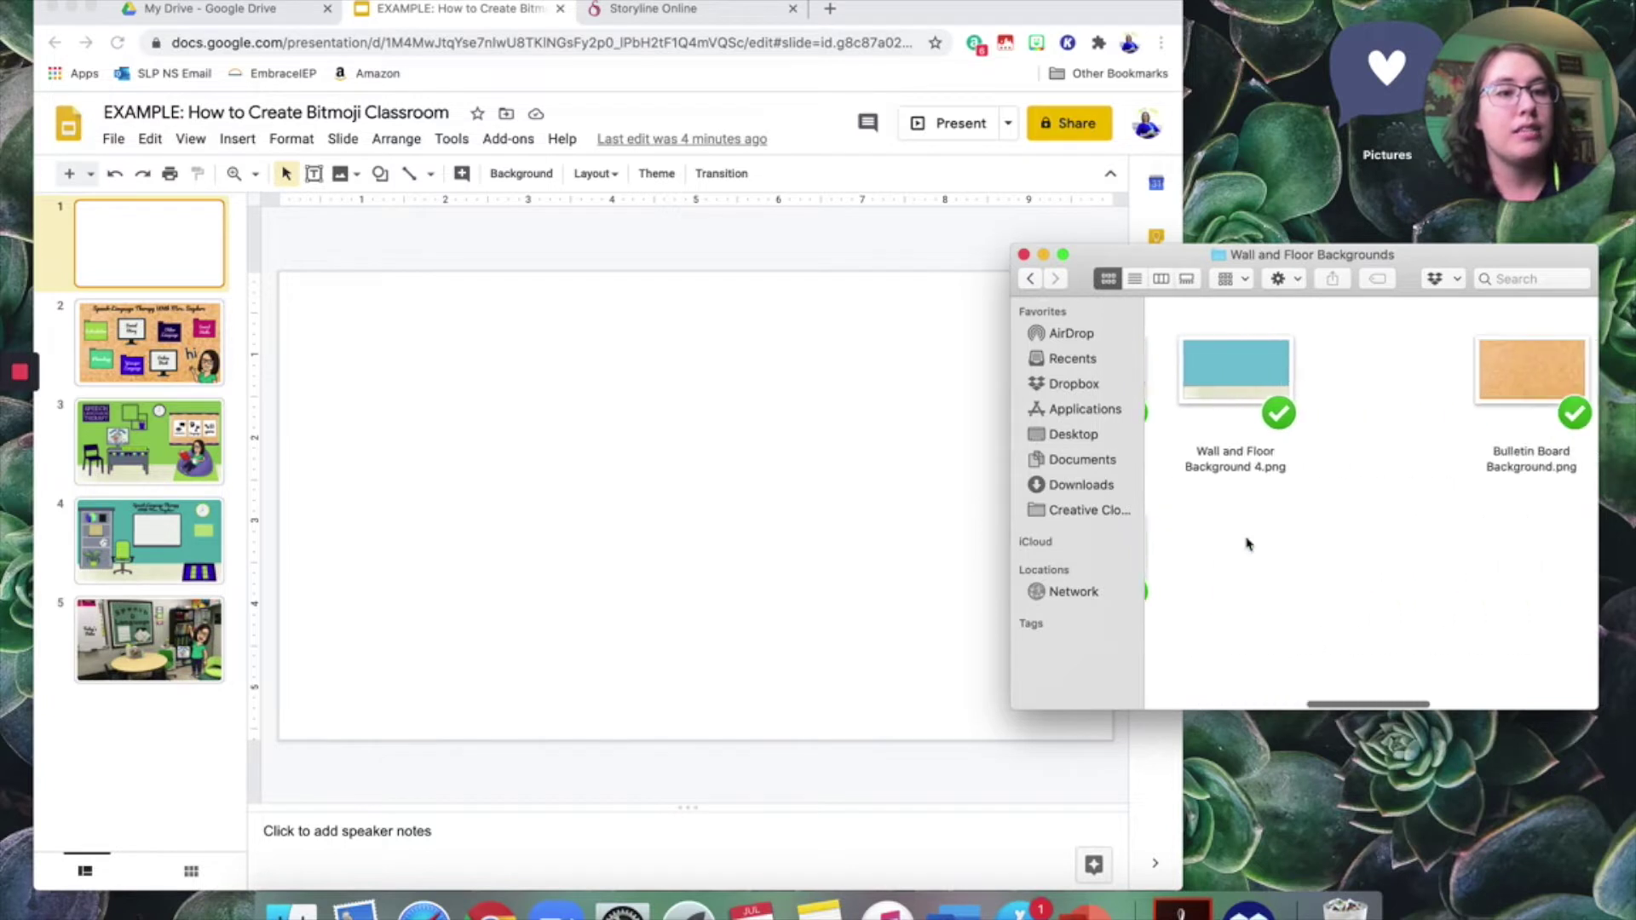
pyautogui.hscroll(-3, 1246, 542)
pyautogui.hscroll(-1, 1246, 542)
pyautogui.moveTo(1342, 366); pyautogui.dragTo(722, 460)
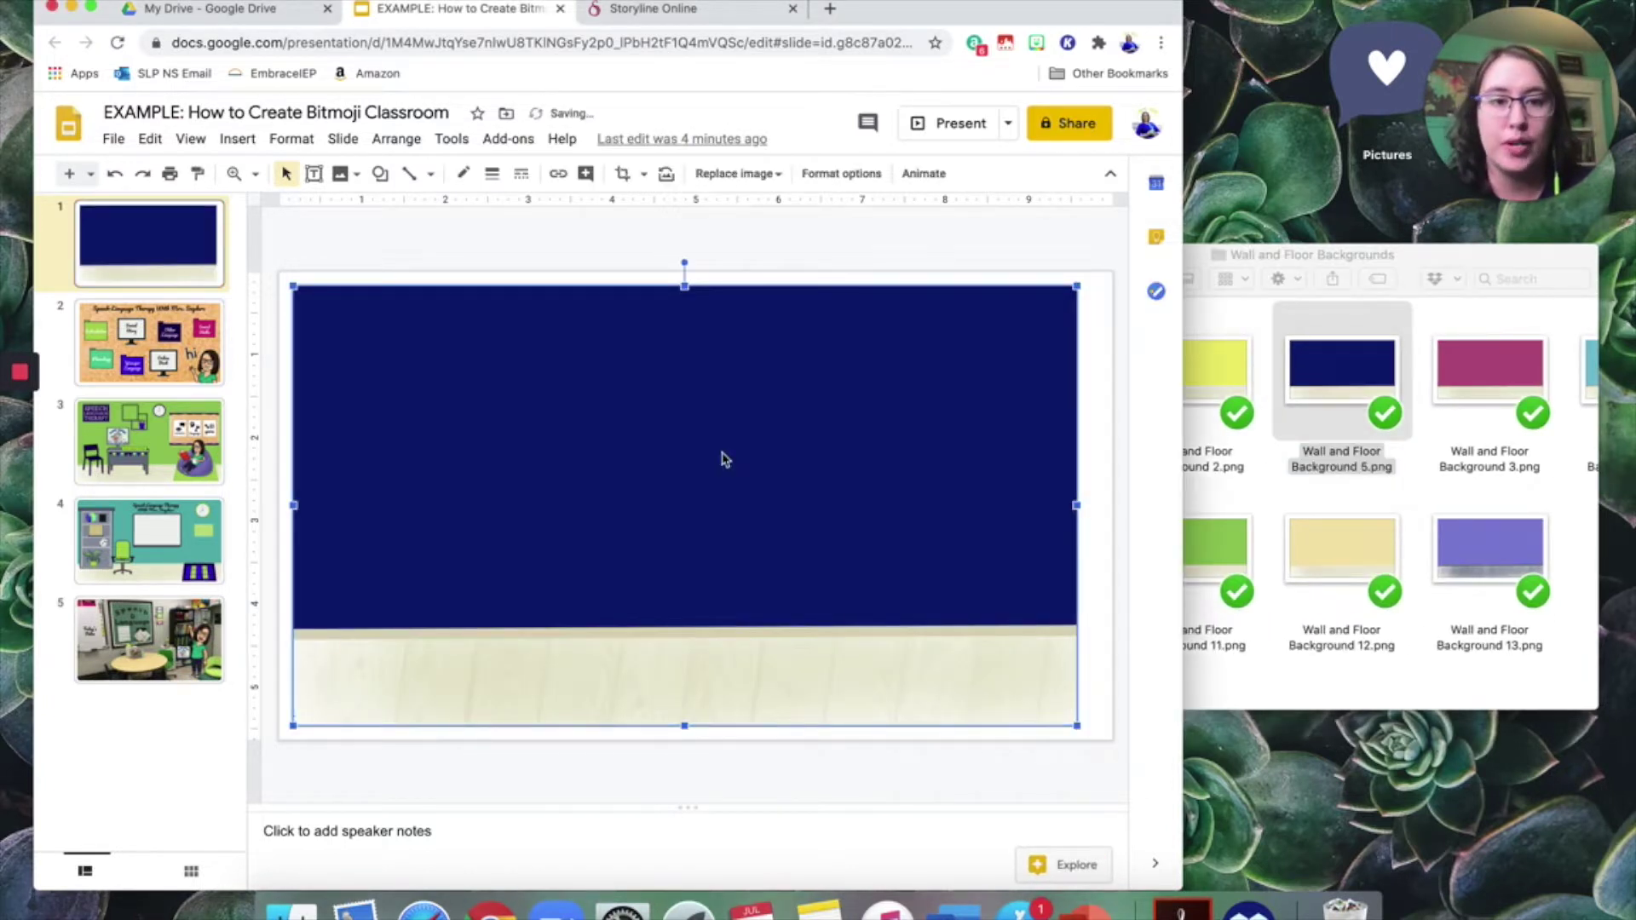
pyautogui.moveTo(1079, 284); pyautogui.dragTo(1113, 266)
pyautogui.moveTo(294, 729); pyautogui.dragTo(278, 733)
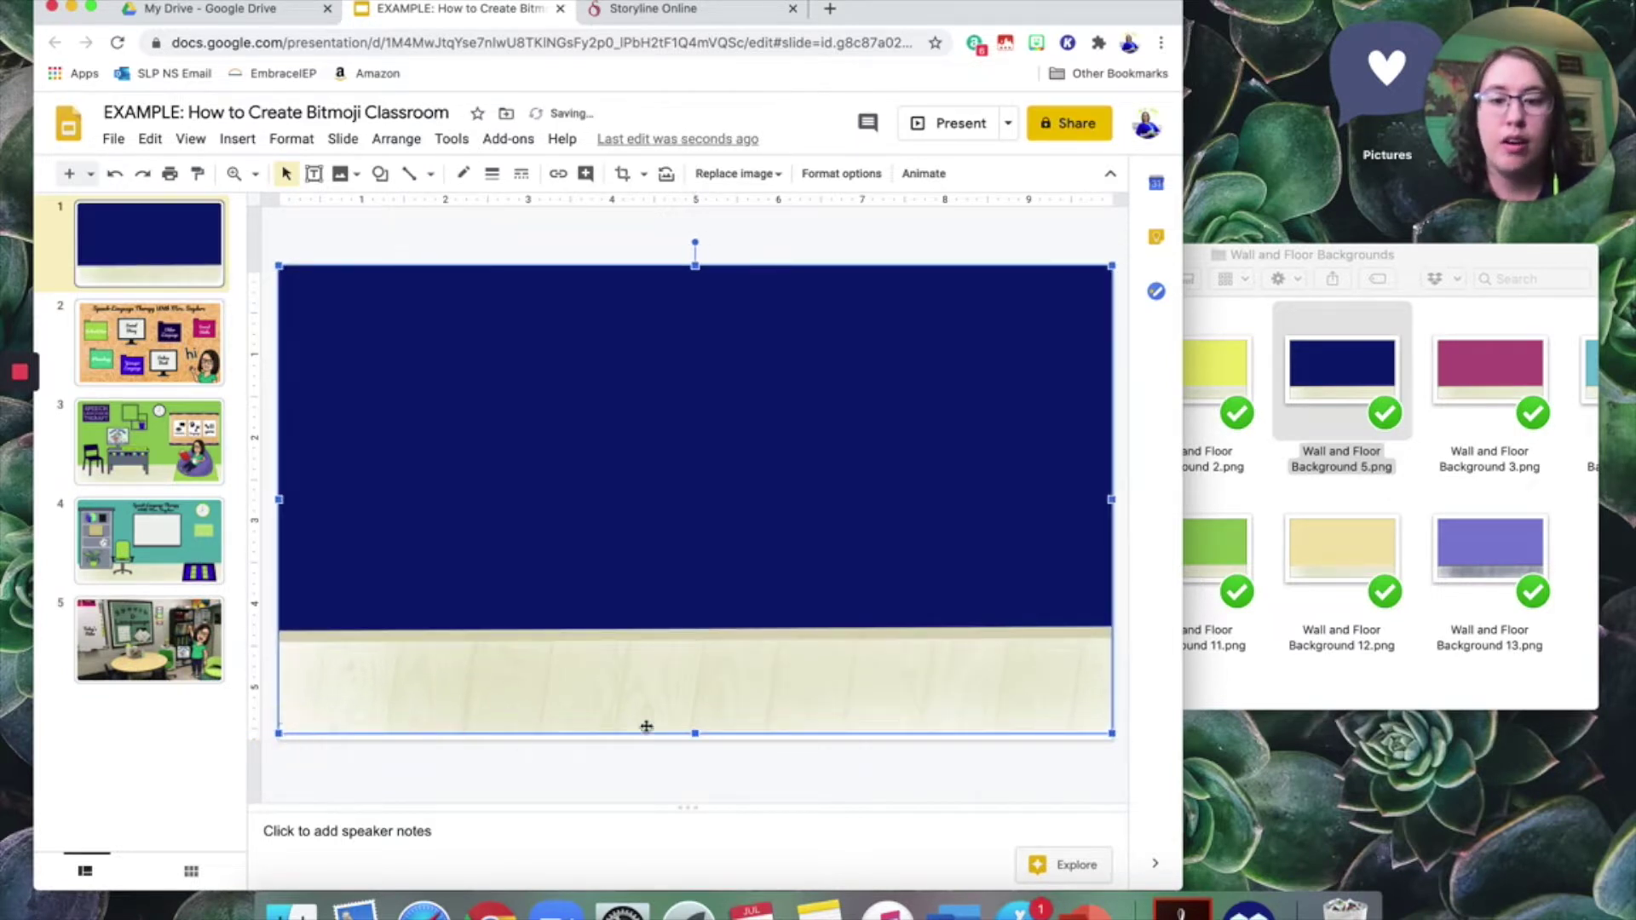
pyautogui.moveTo(697, 734); pyautogui.dragTo(697, 743)
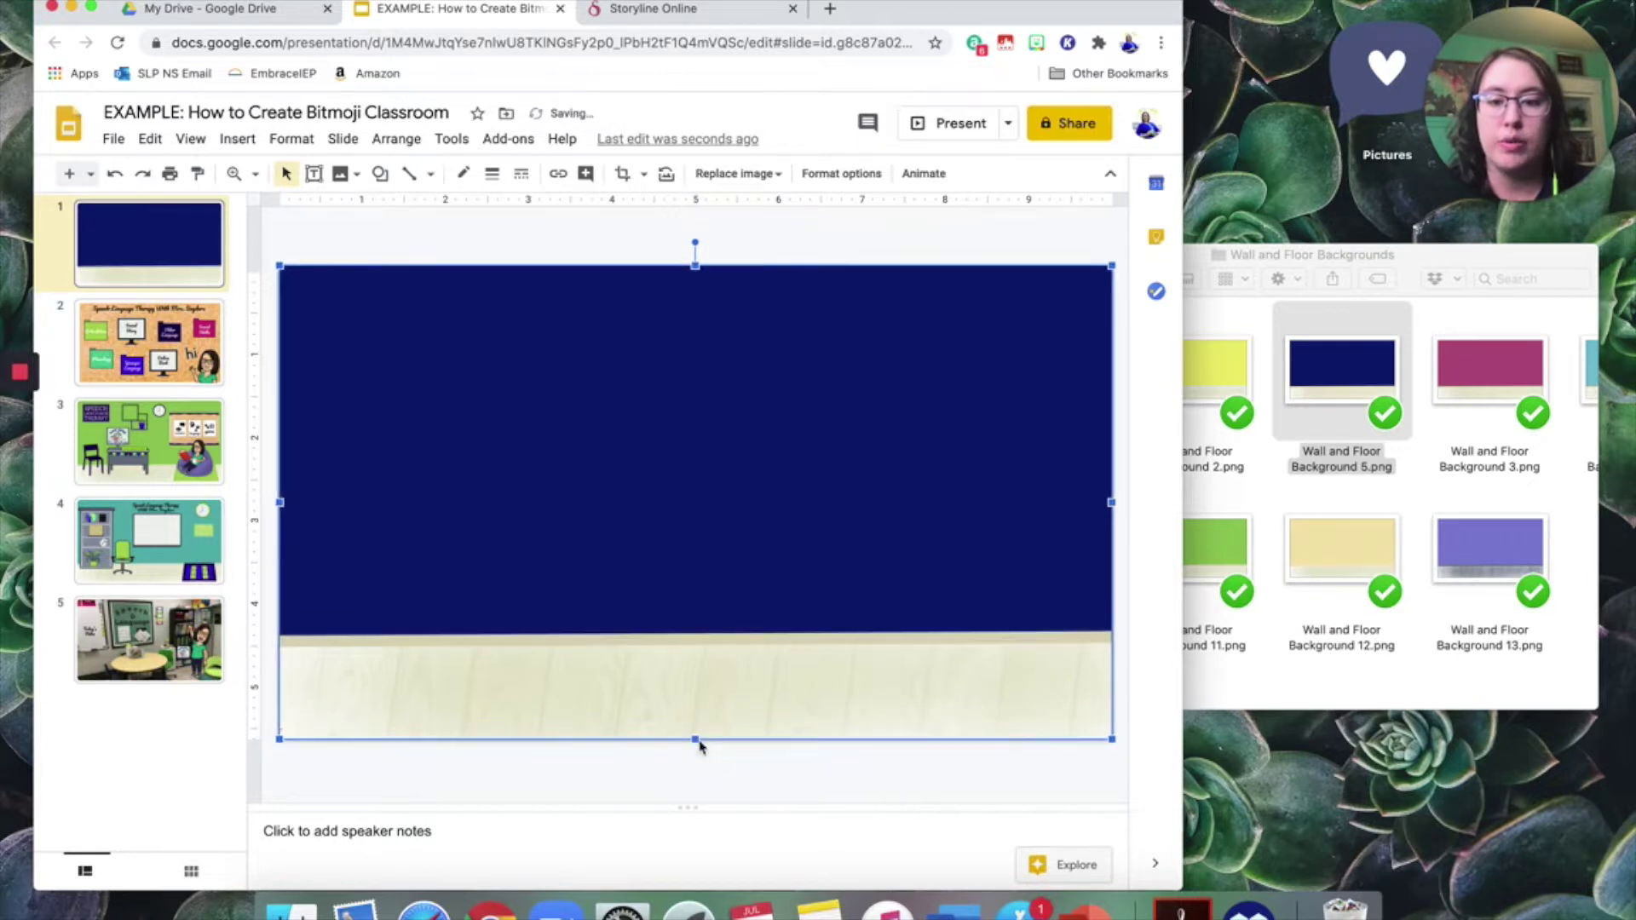
pyautogui.click(778, 225)
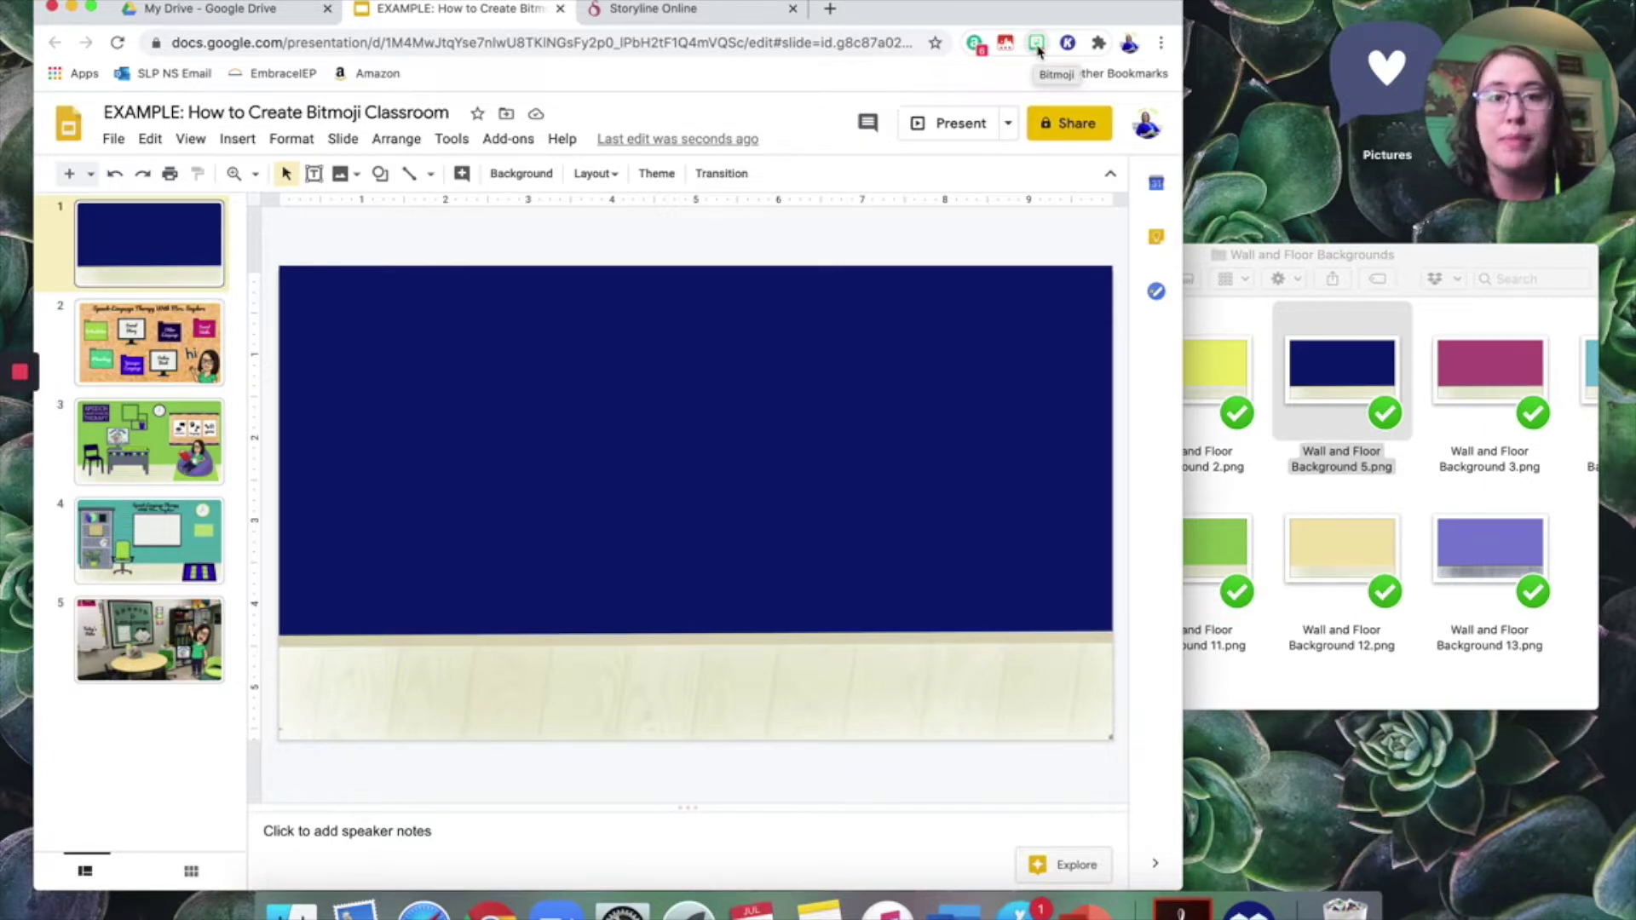
# Copy the arms-outstretched sticker from the Bitmoji extension's recent stickers.
pyautogui.click(1037, 45)
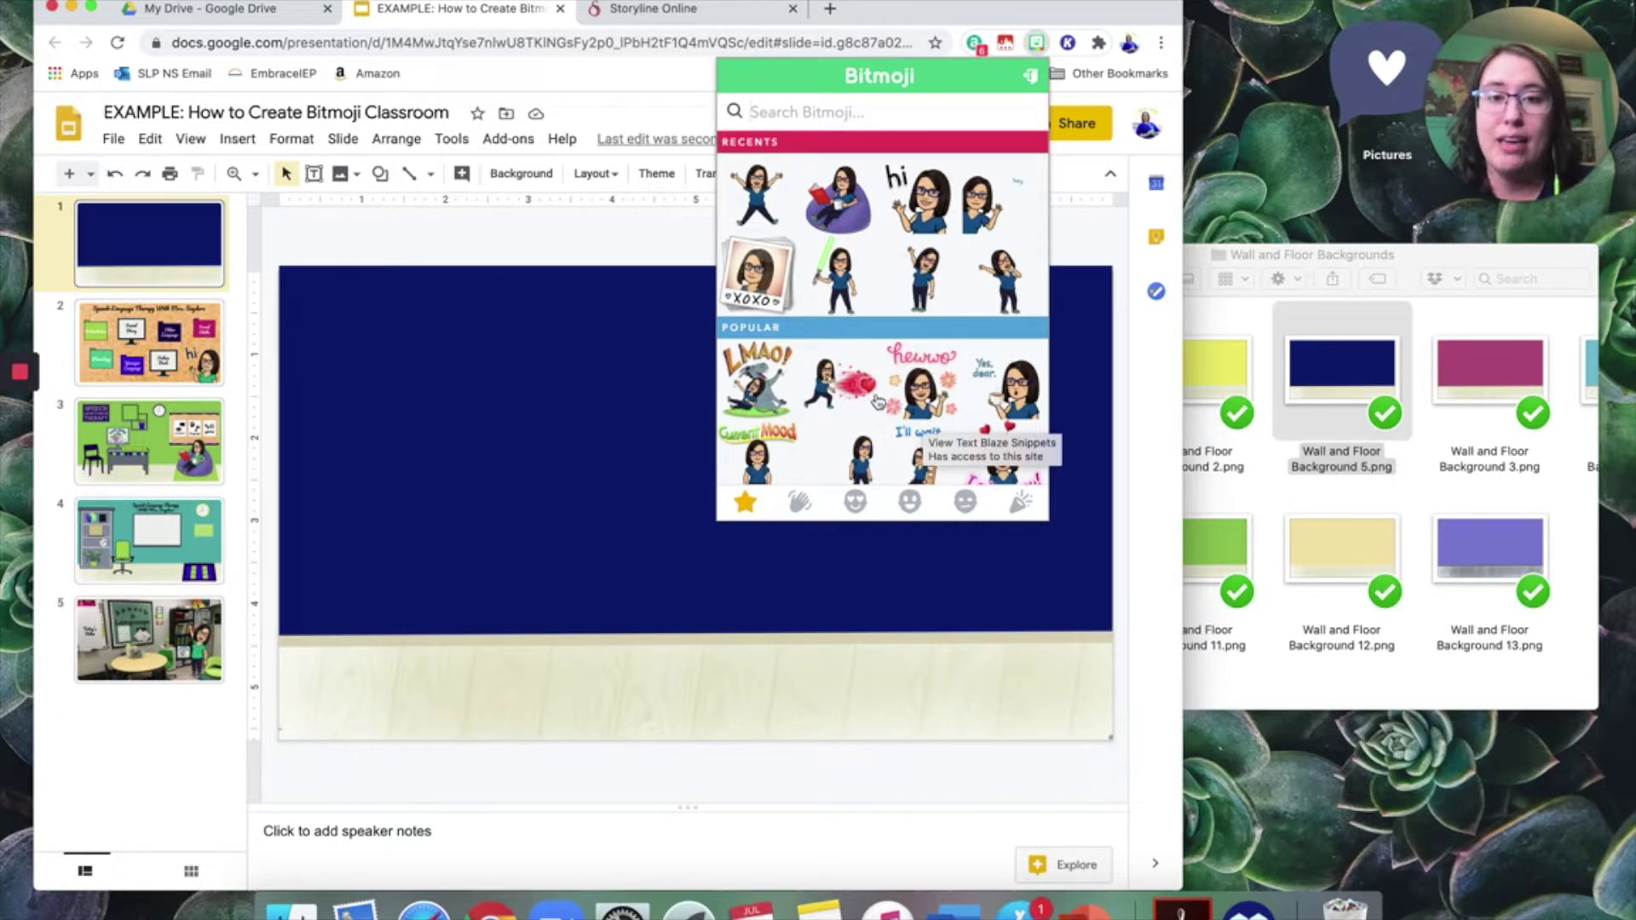
pyautogui.scroll(-2, 842, 382)
pyautogui.scroll(-3, 842, 382)
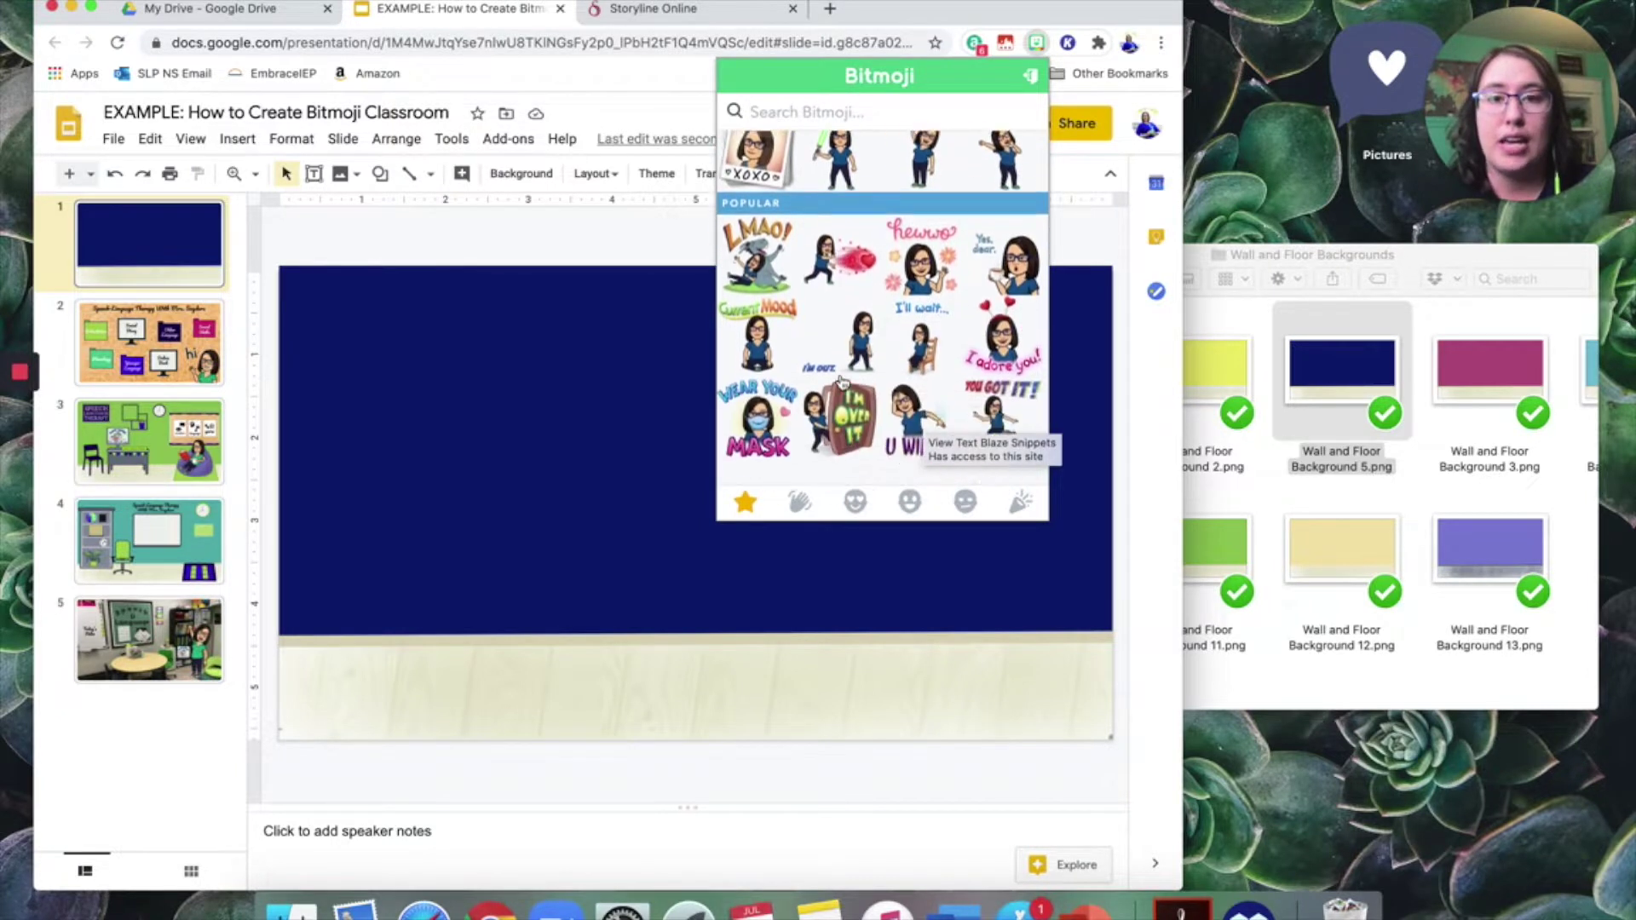
pyautogui.scroll(6, 842, 382)
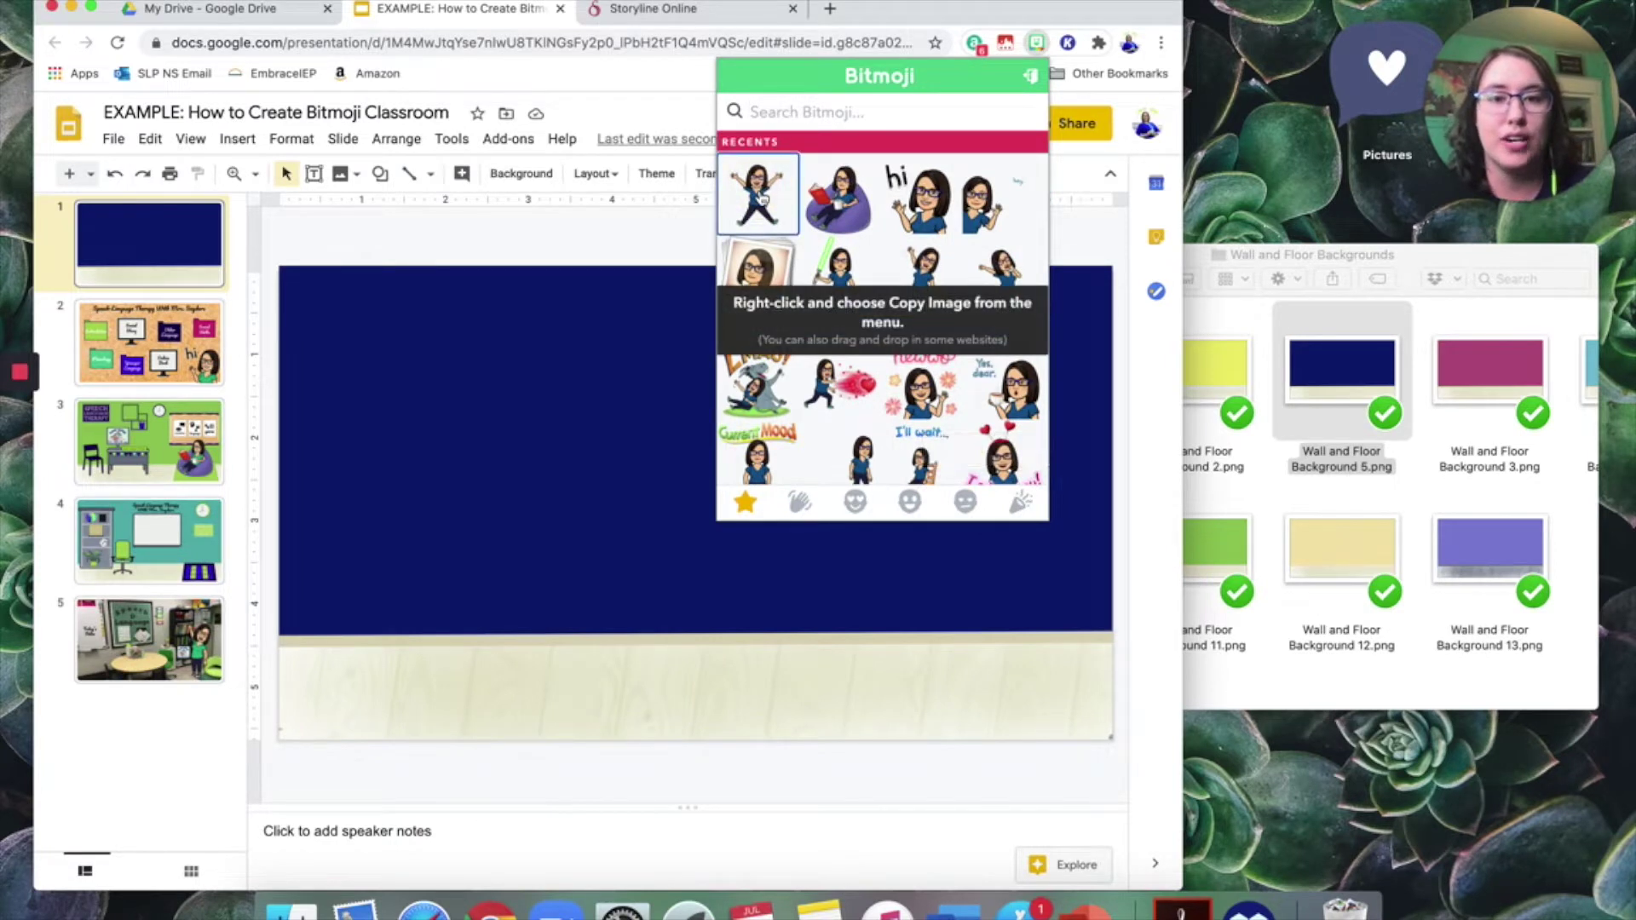
pyautogui.rightClick(762, 197)
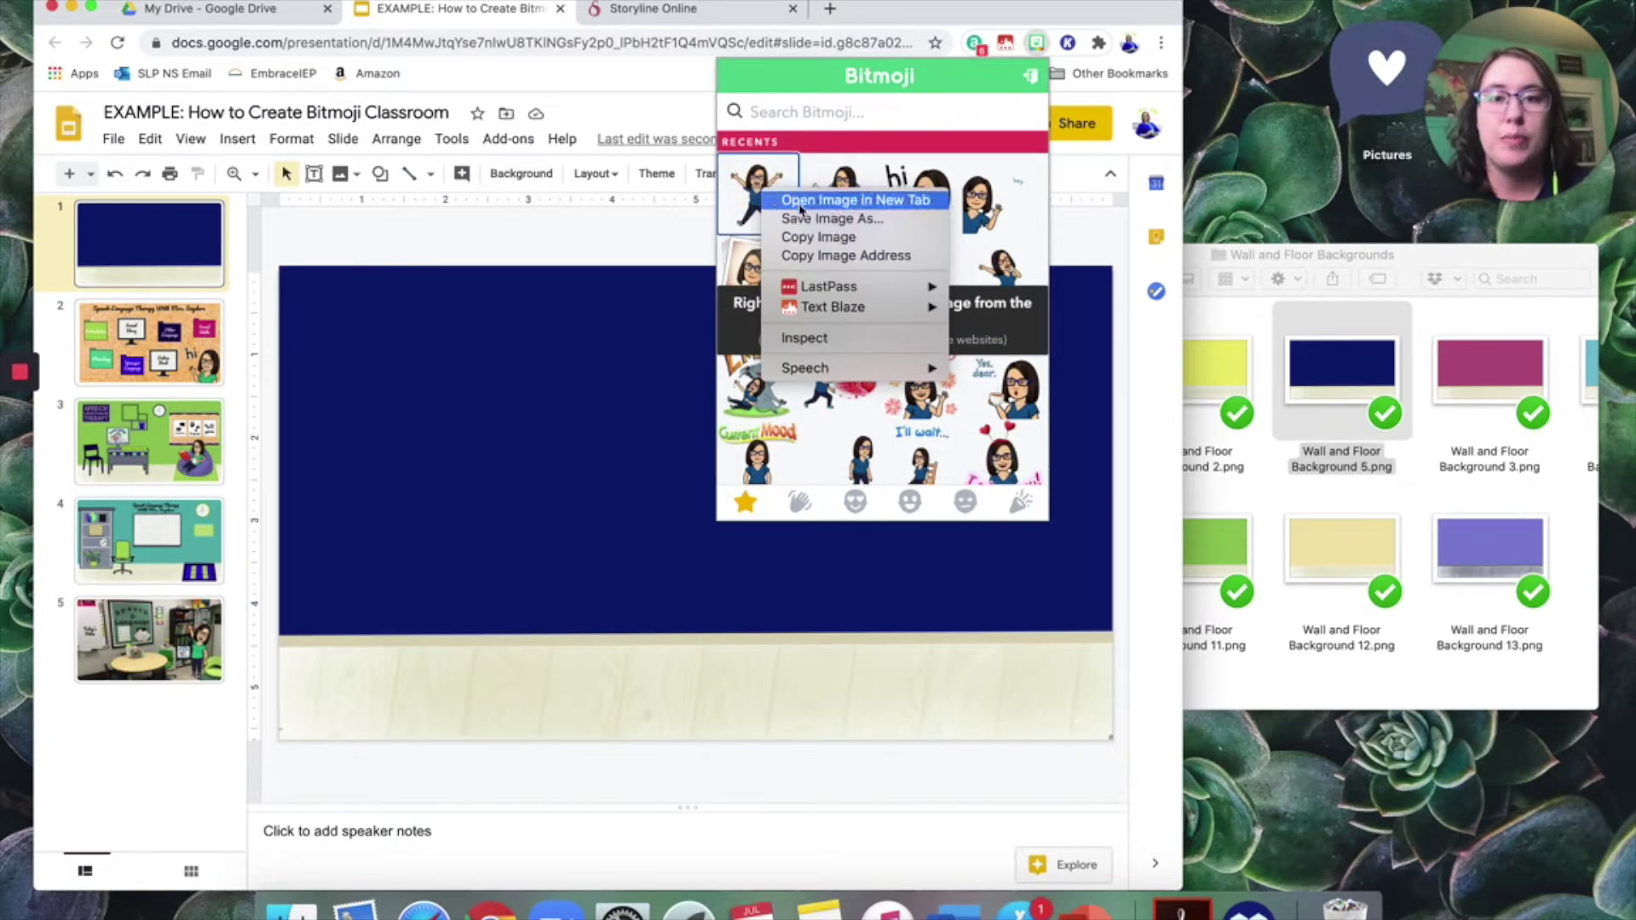
pyautogui.click(852, 237)
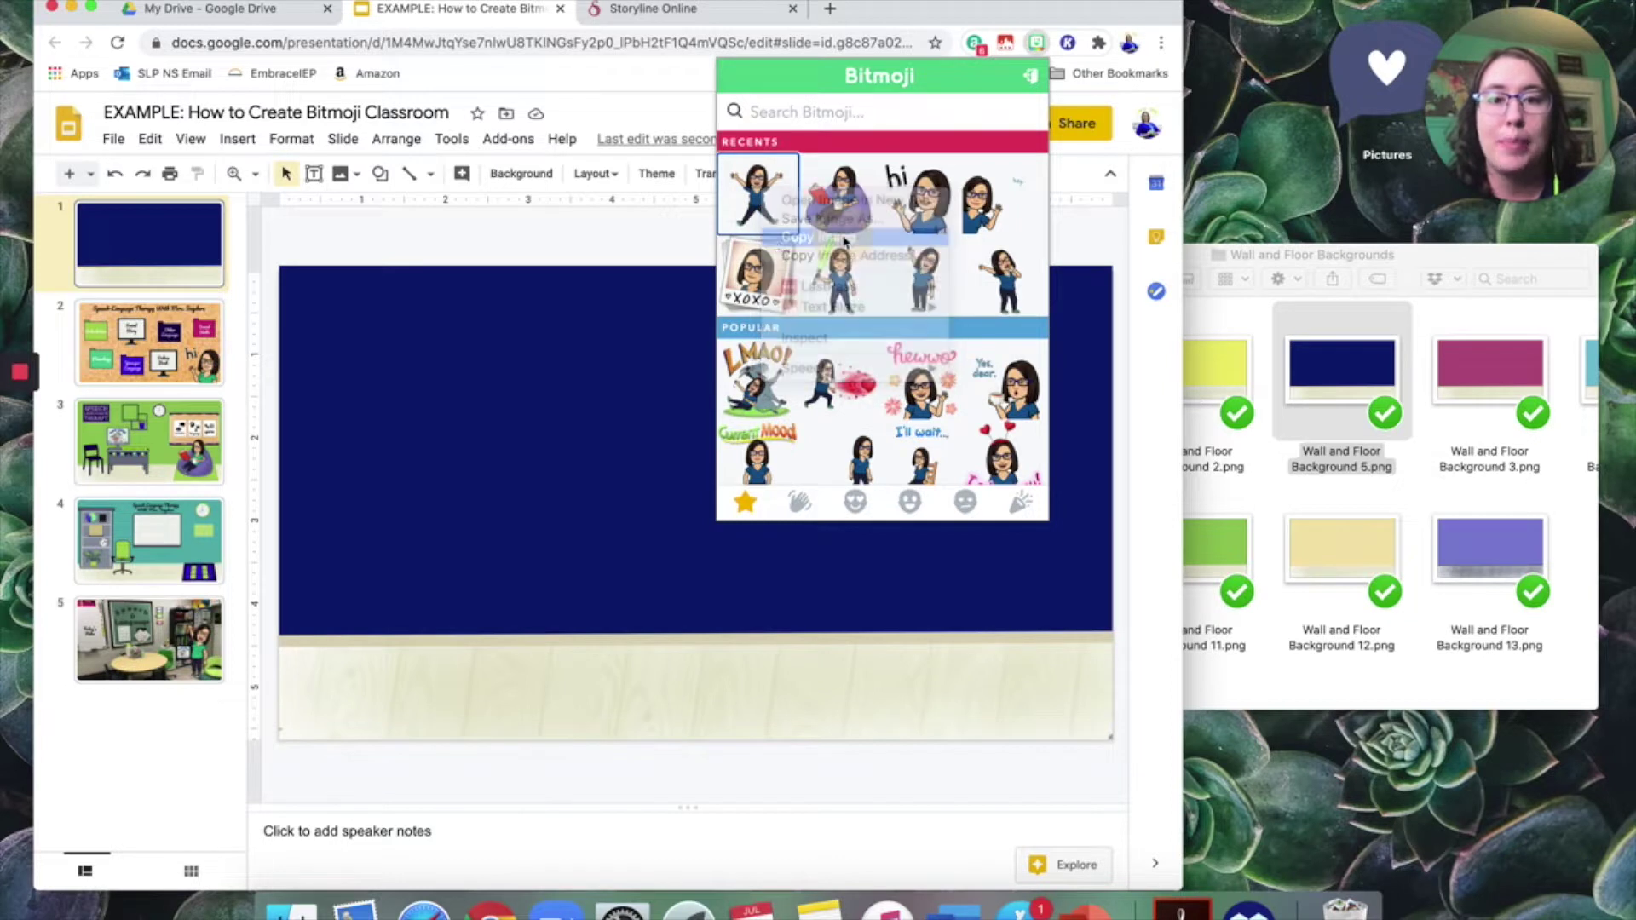
# Paste the Bitmoji onto the slide, shrink it, and move it slightly left.
pyautogui.click(640, 357)
pyautogui.rightClick(640, 356)
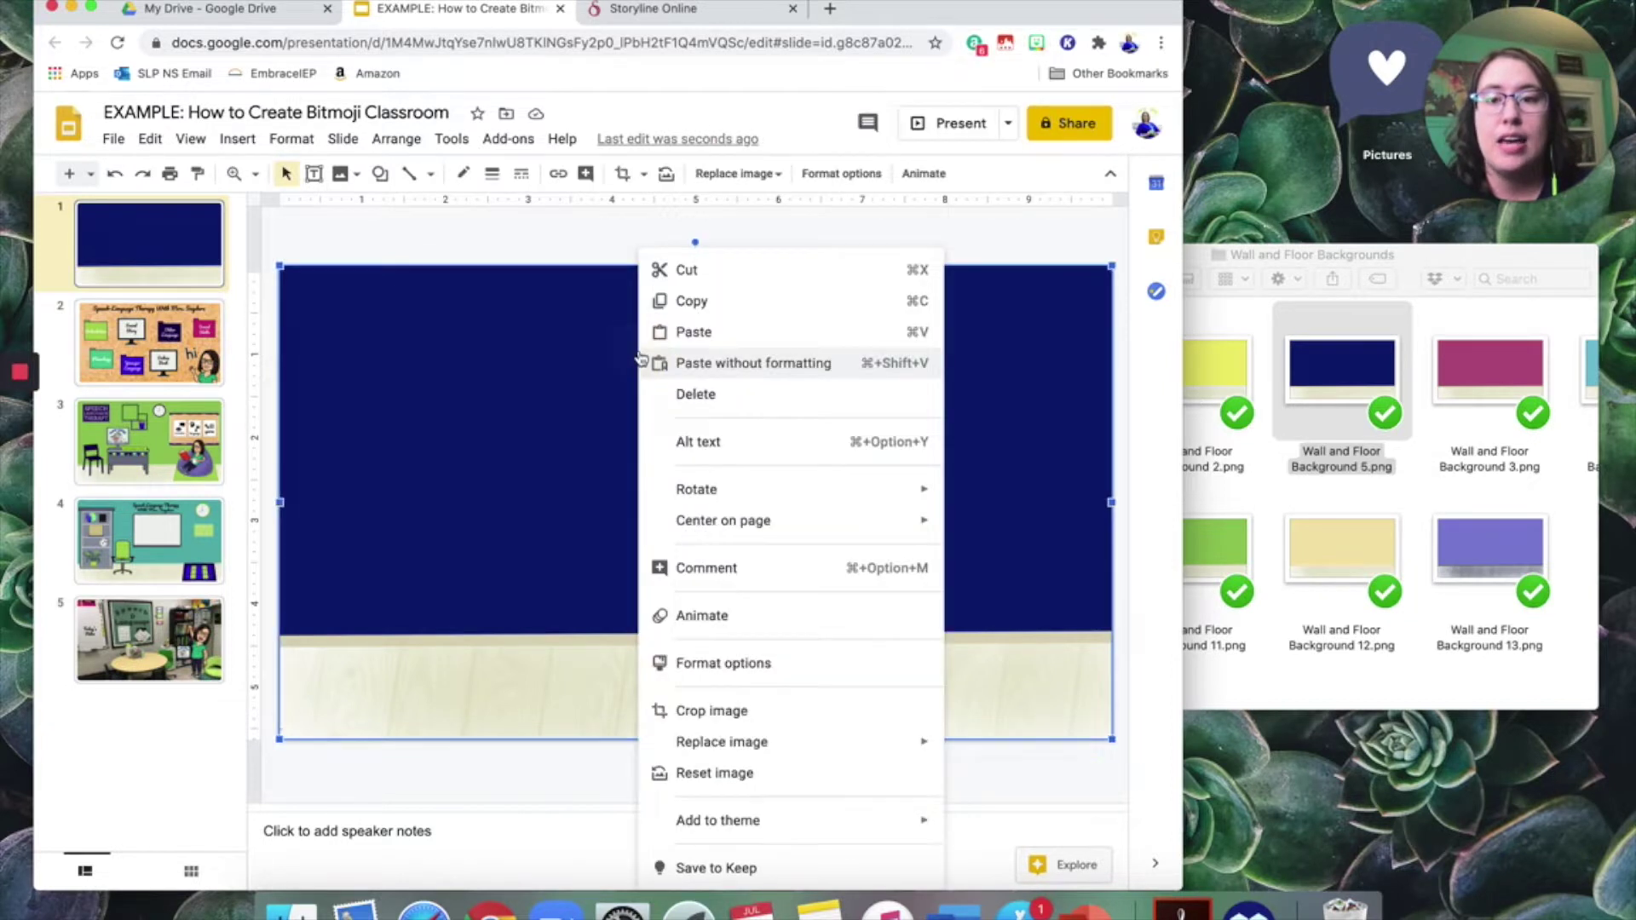
pyautogui.click(716, 333)
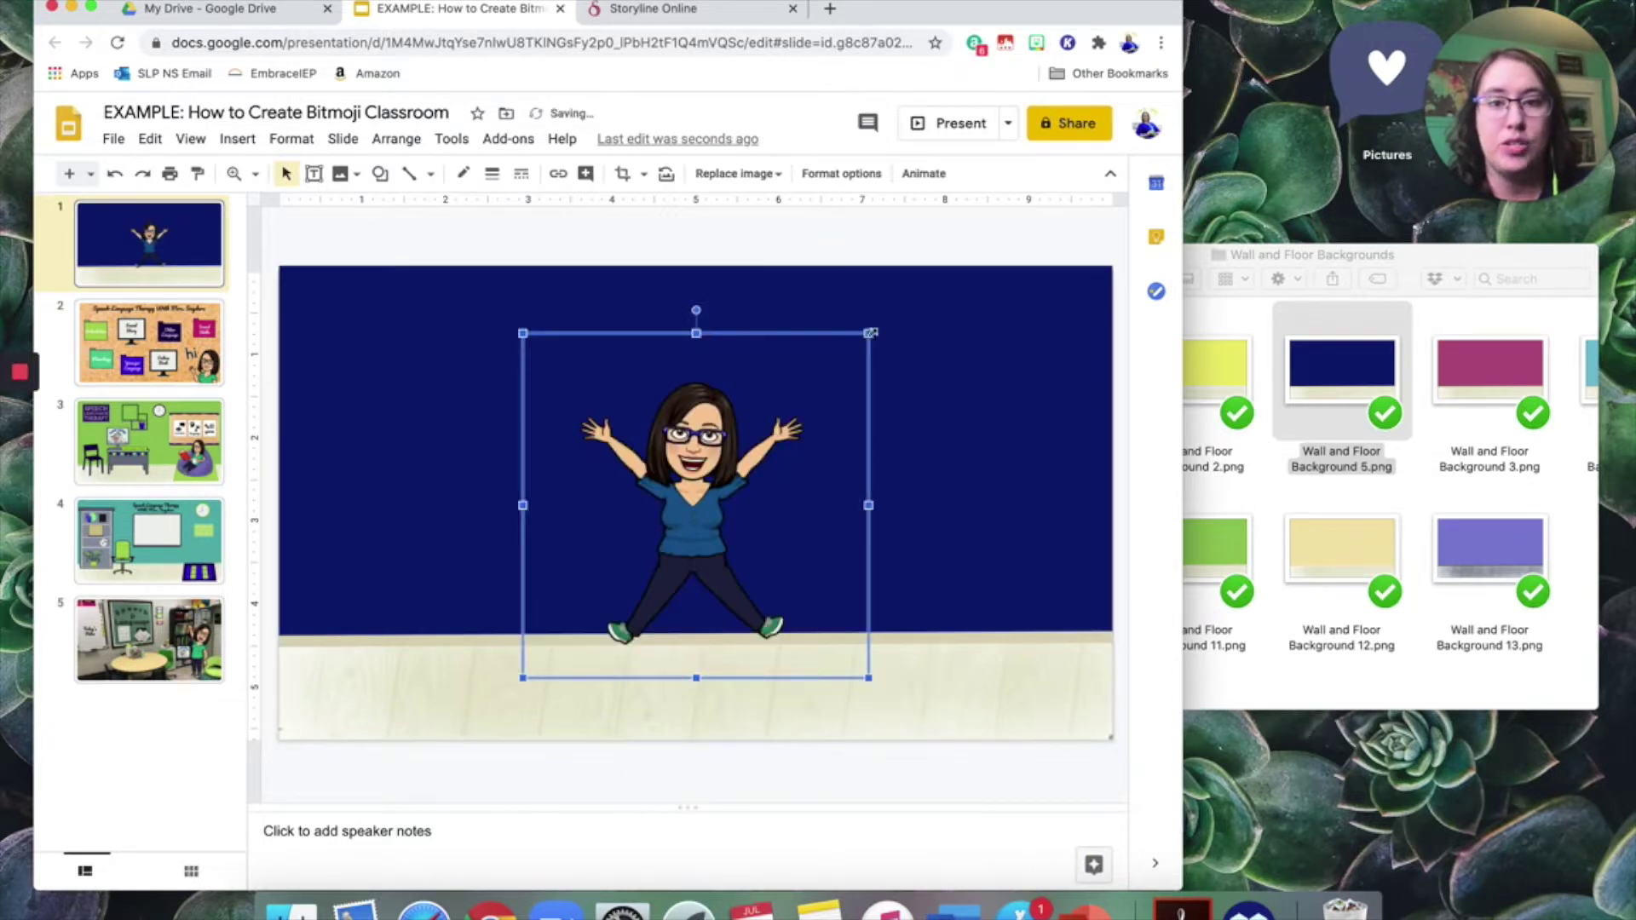
pyautogui.moveTo(869, 333); pyautogui.dragTo(744, 428)
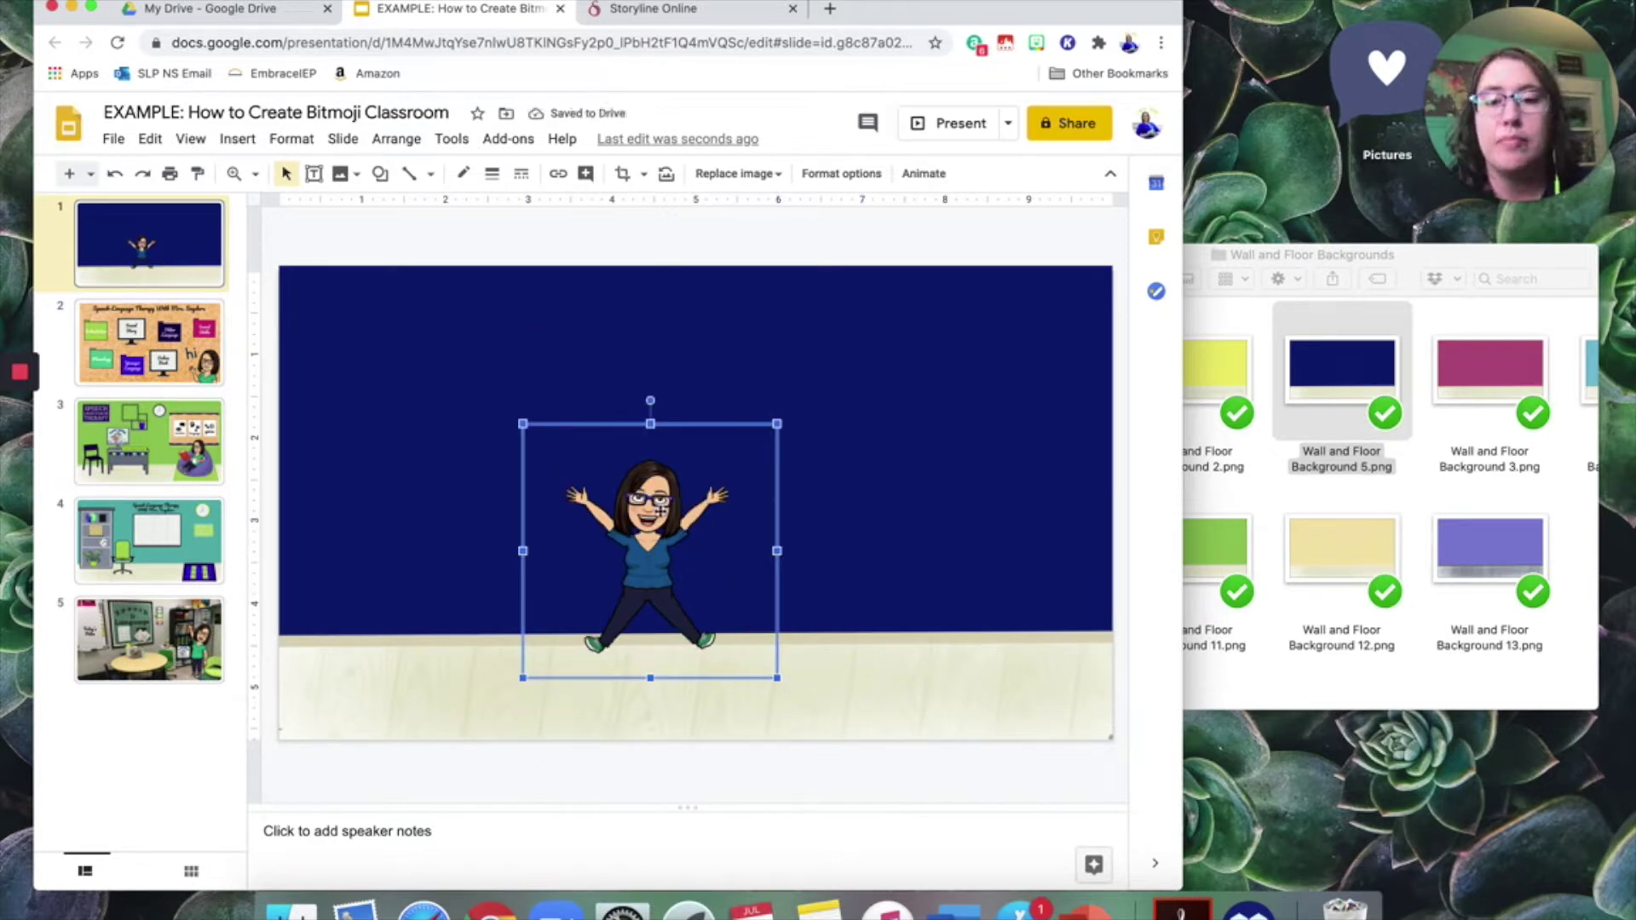
pyautogui.moveTo(647, 506); pyautogui.dragTo(568, 508)
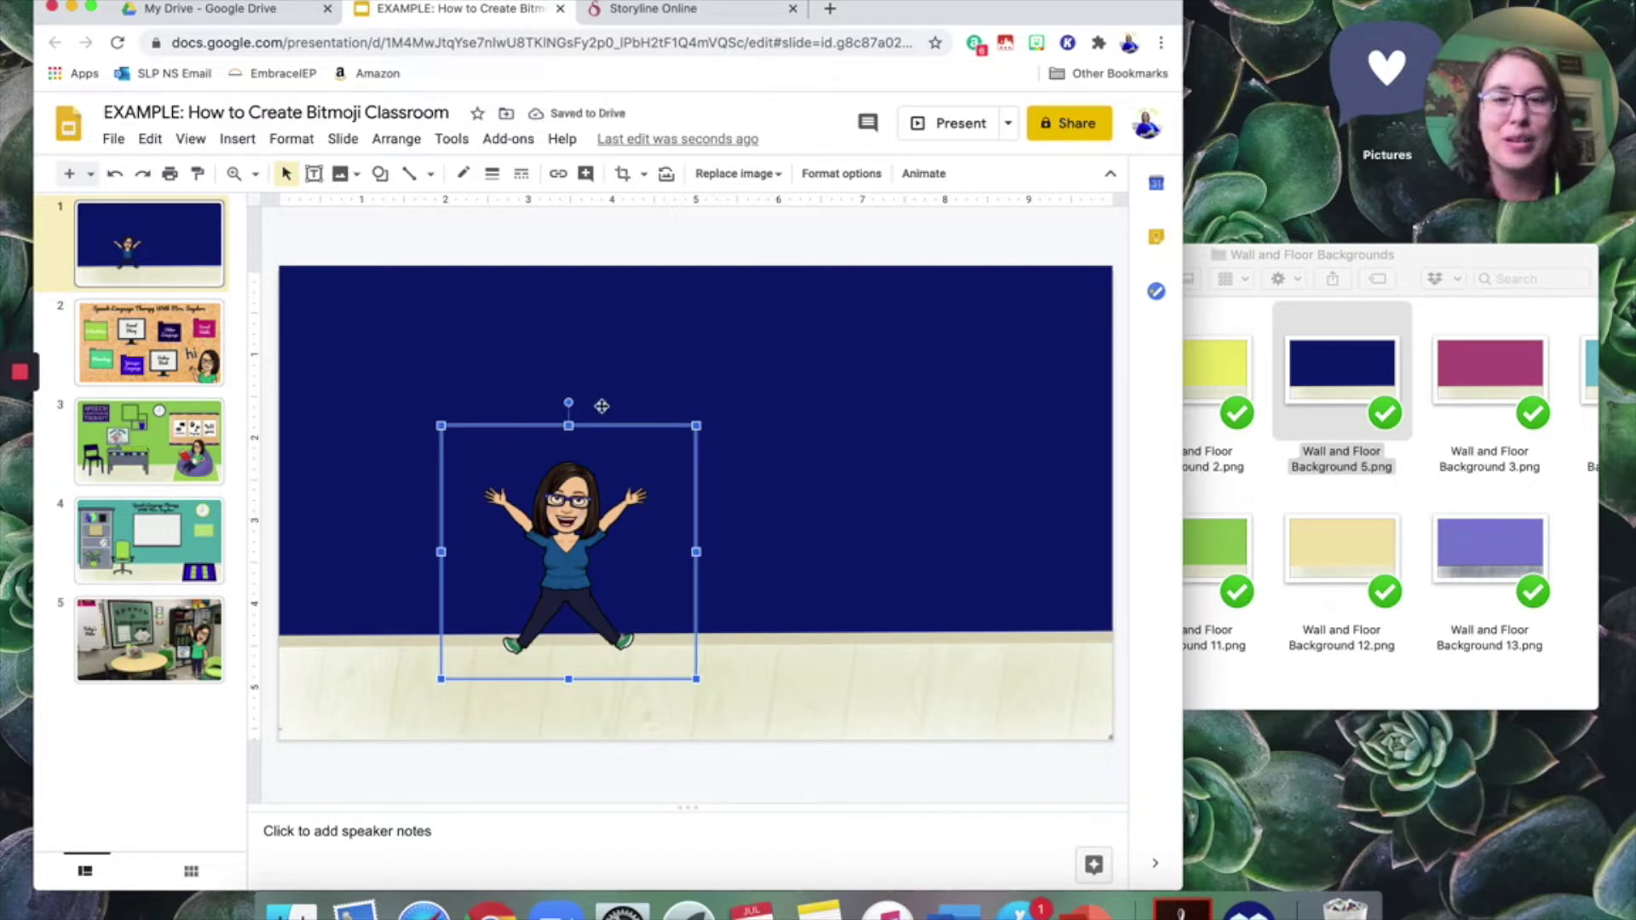
pyautogui.click(709, 248)
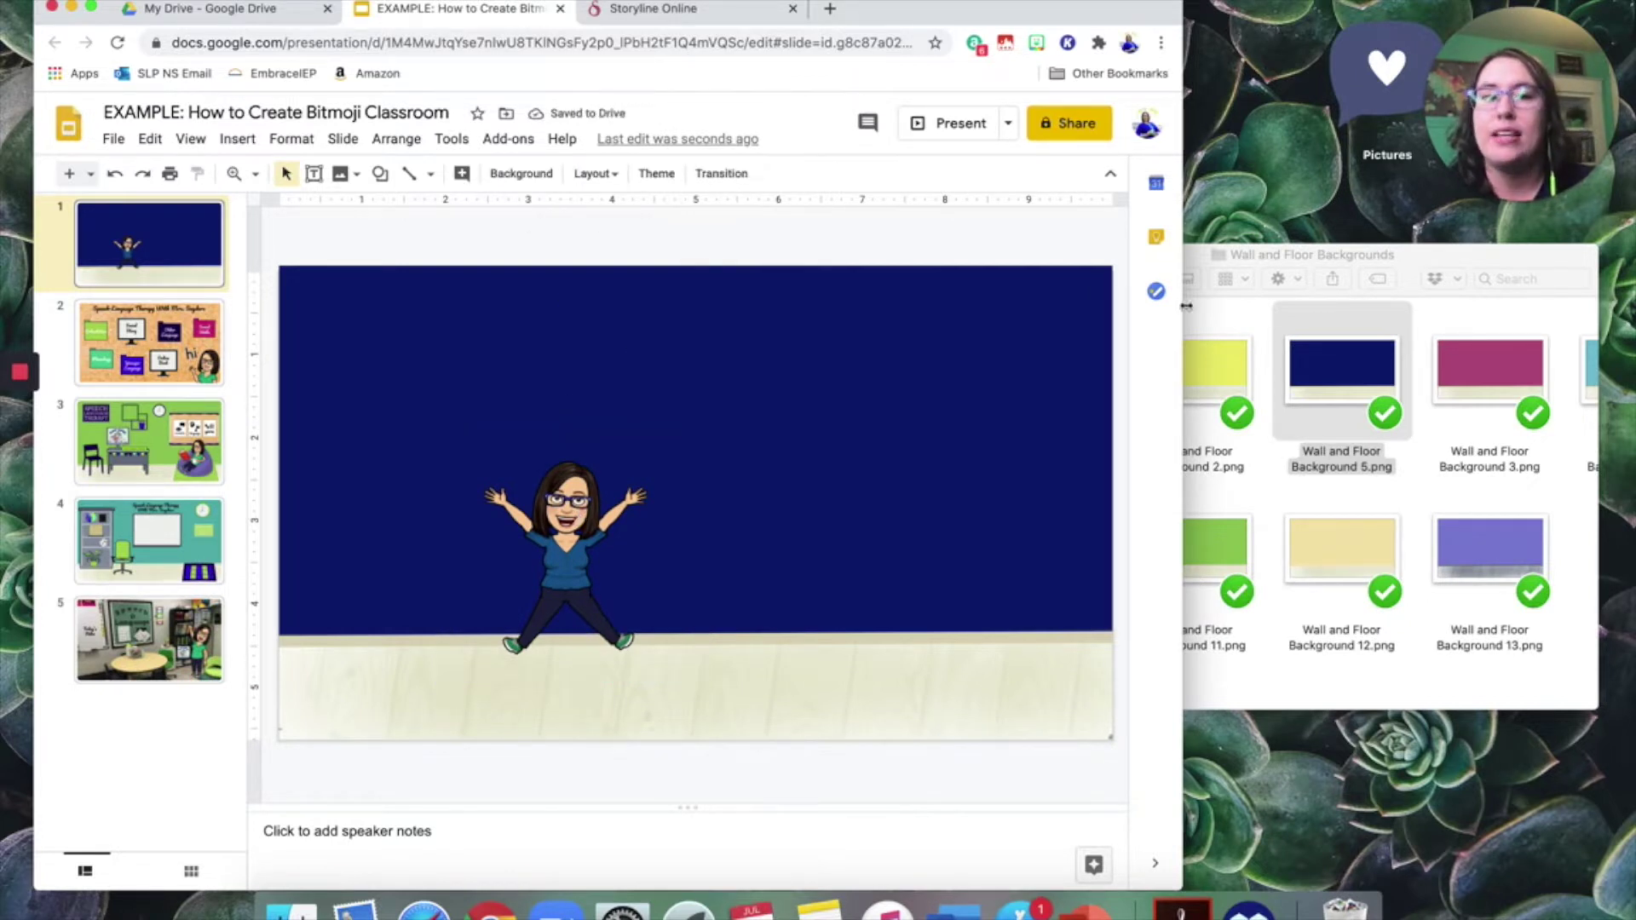
# Add White Board.png from the Bulletin Boards White Boards and Accessories folder, shrunk and centred on the wall.
pyautogui.click(1427, 266)
pyautogui.click(1030, 279)
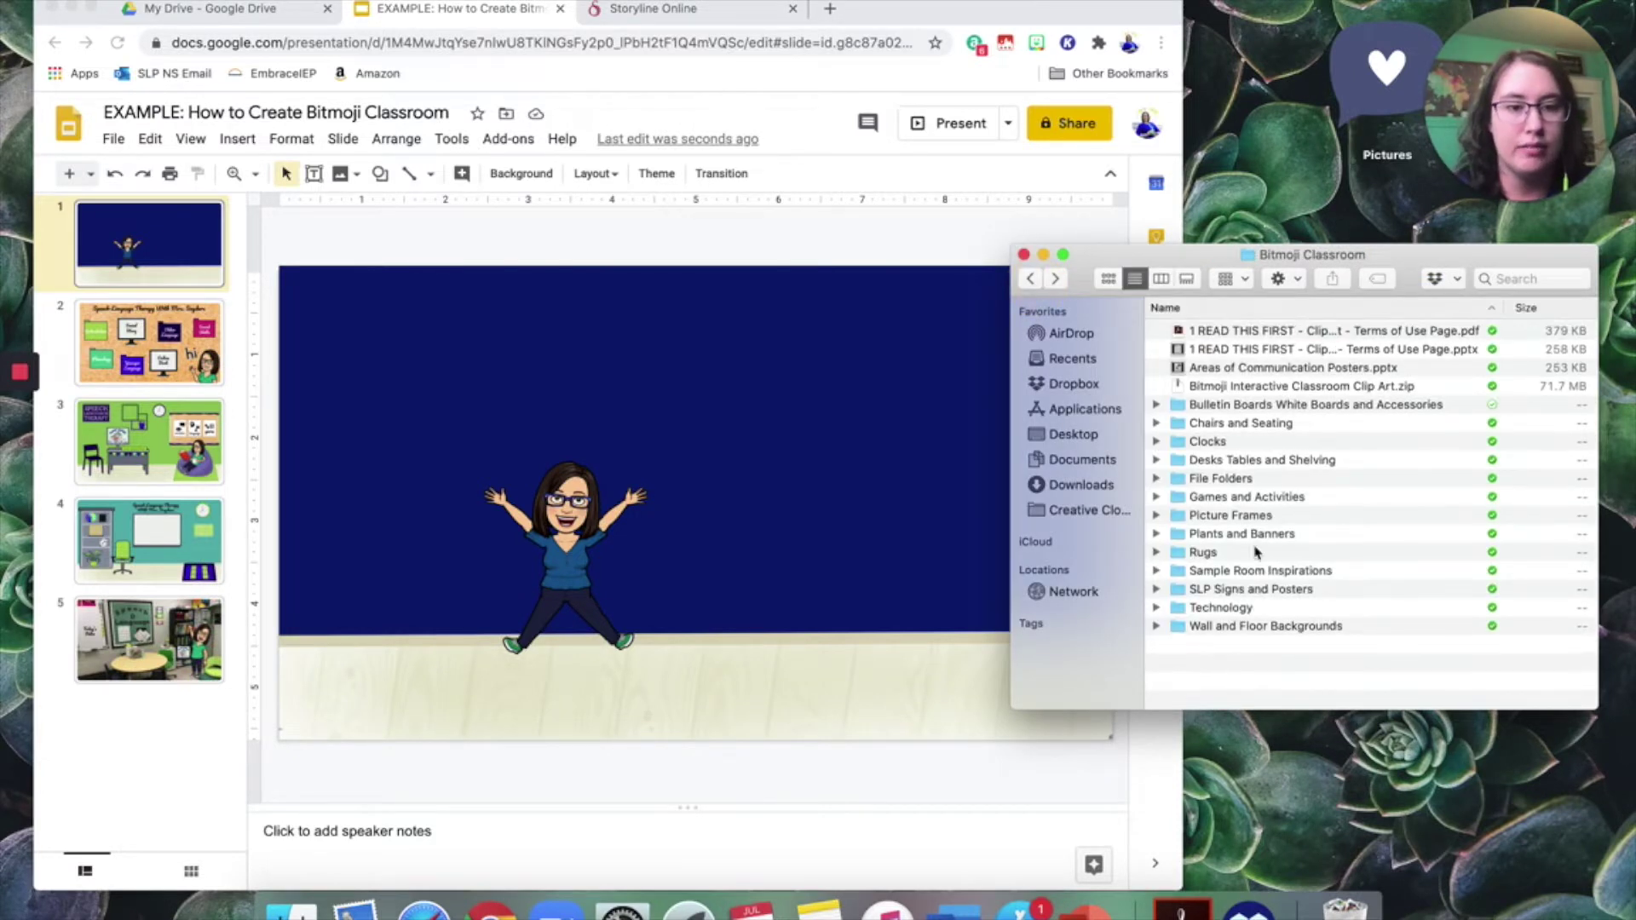
pyautogui.doubleClick(1232, 407)
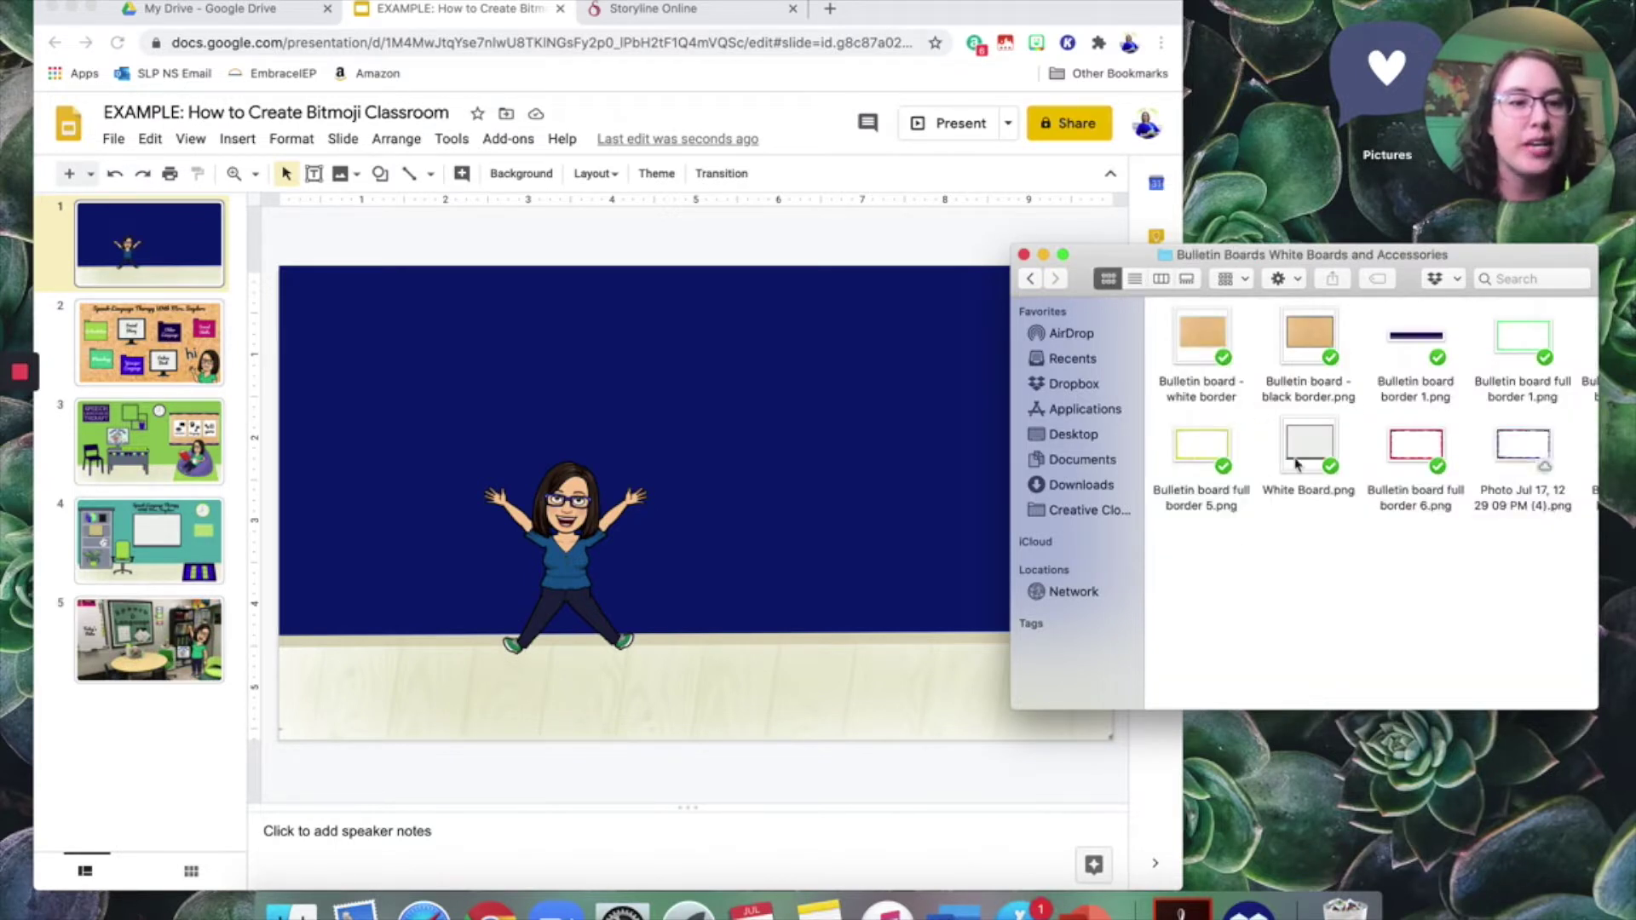
pyautogui.moveTo(1323, 436); pyautogui.dragTo(860, 439)
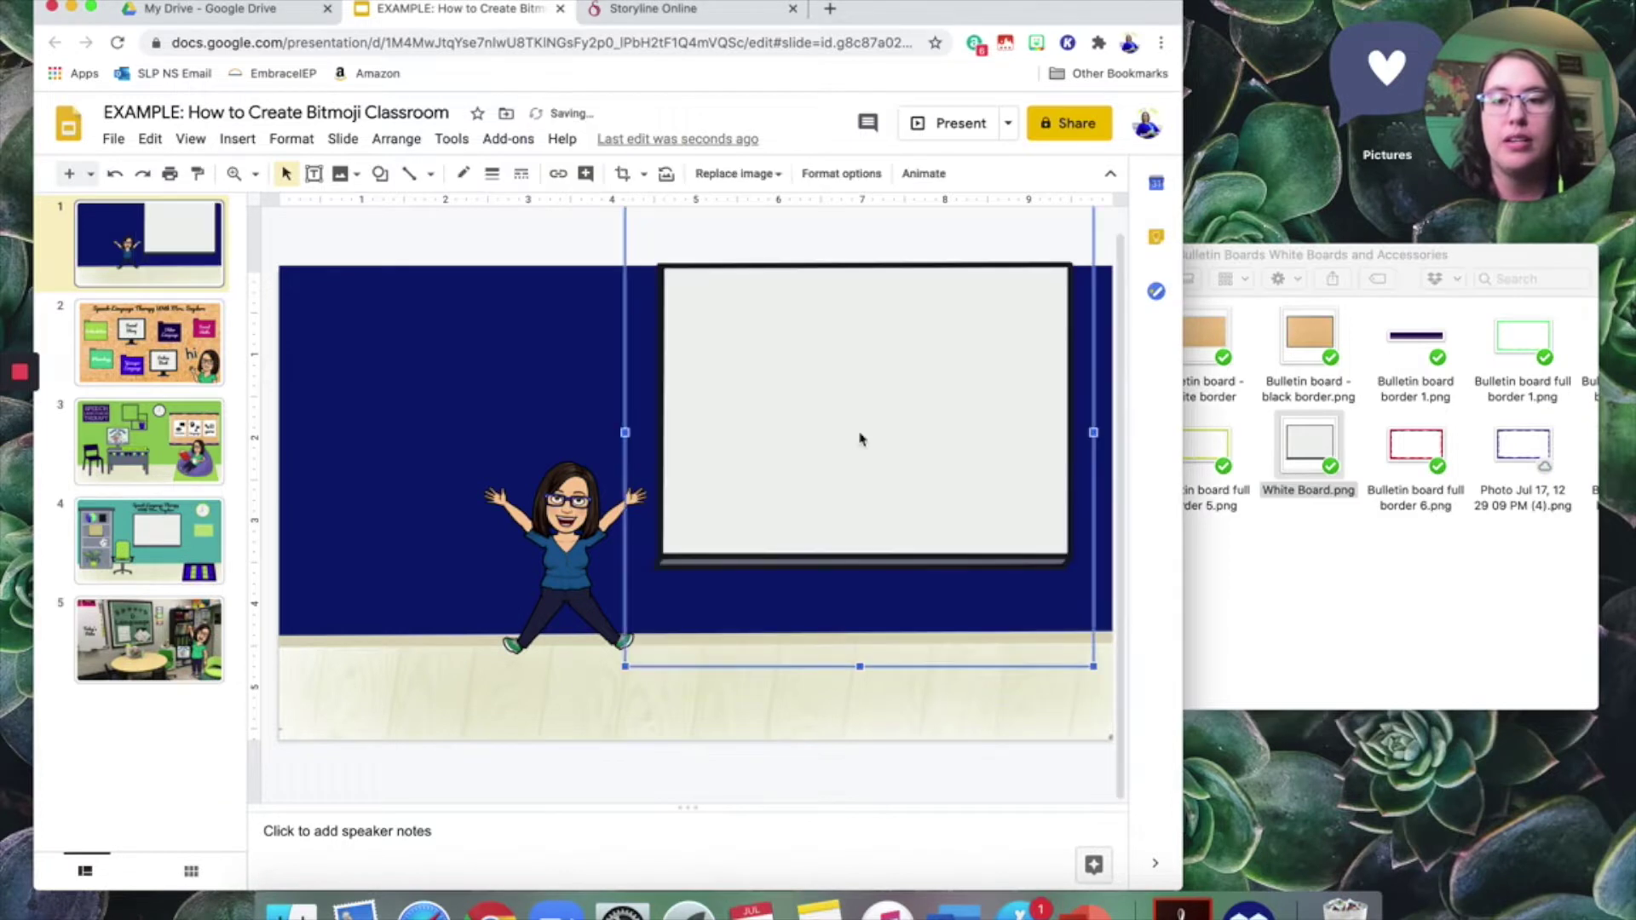
pyautogui.moveTo(623, 668); pyautogui.dragTo(766, 525)
pyautogui.moveTo(903, 394); pyautogui.dragTo(738, 443)
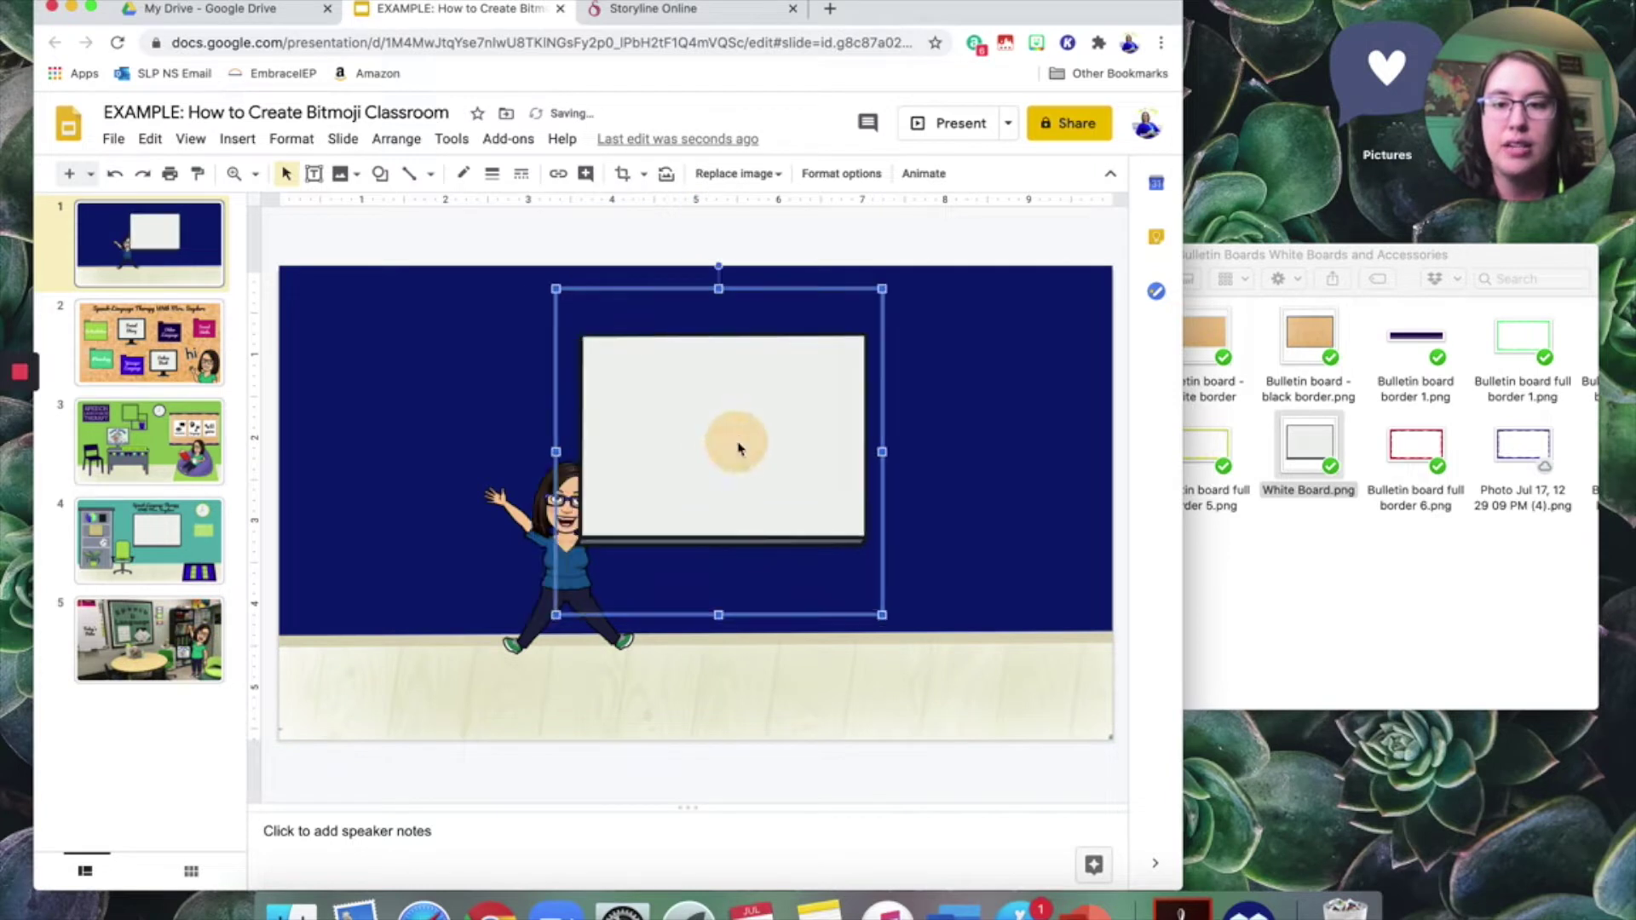
# Bring the Bitmoji in front of the whiteboard and nudge it slightly right.
pyautogui.click(541, 549)
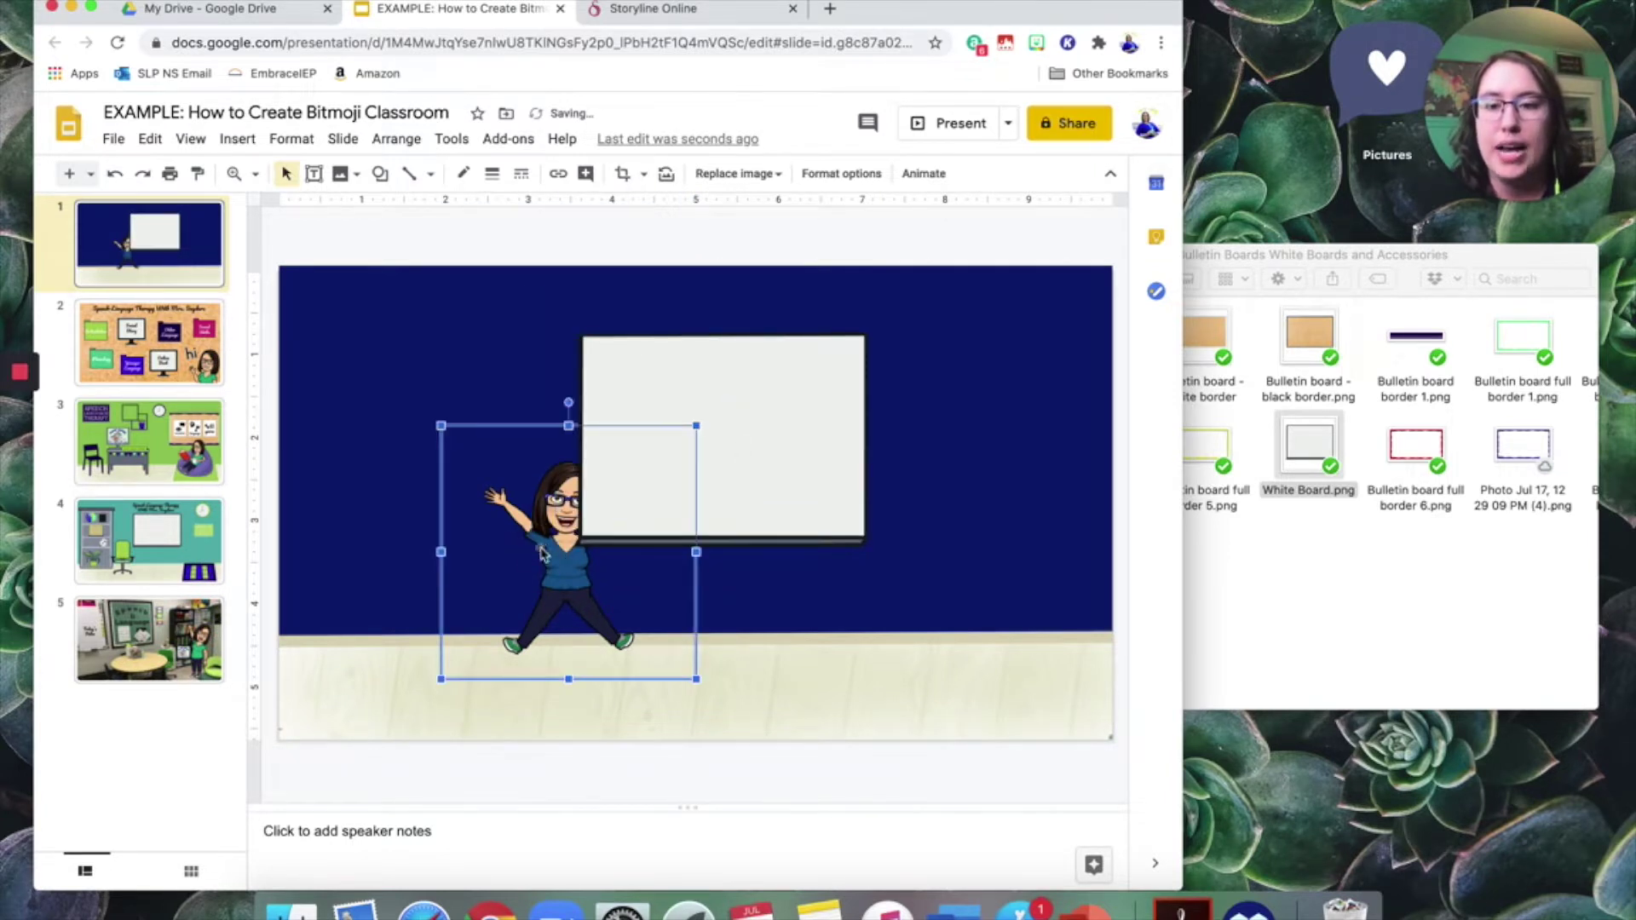
pyautogui.rightClick(541, 552)
pyautogui.moveTo(805, 464)
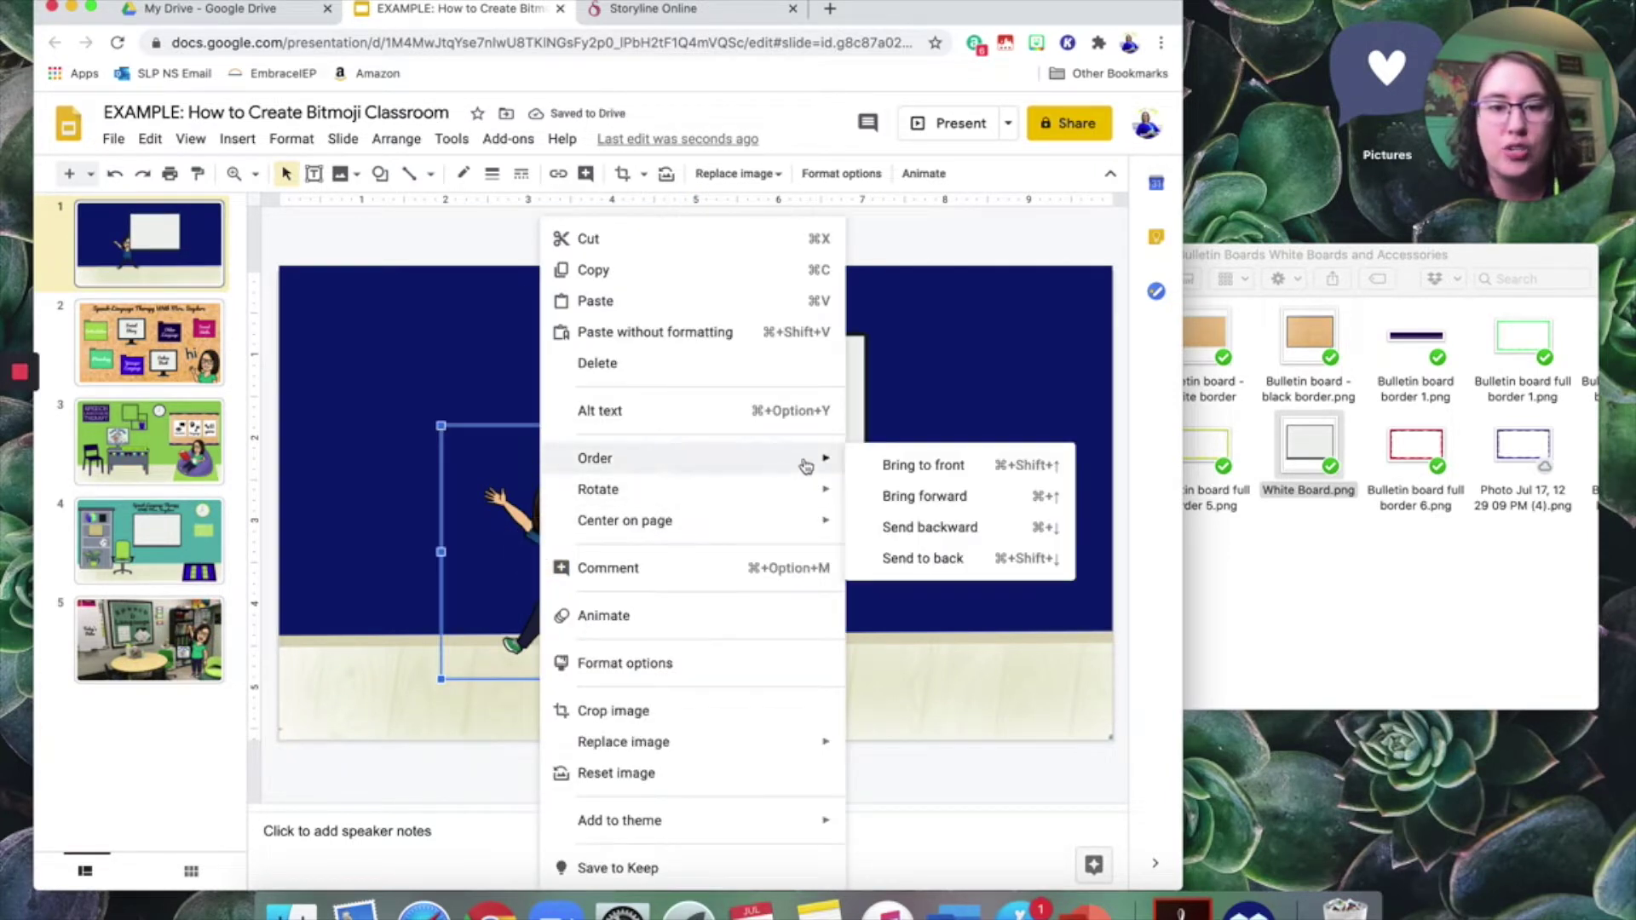
pyautogui.click(893, 474)
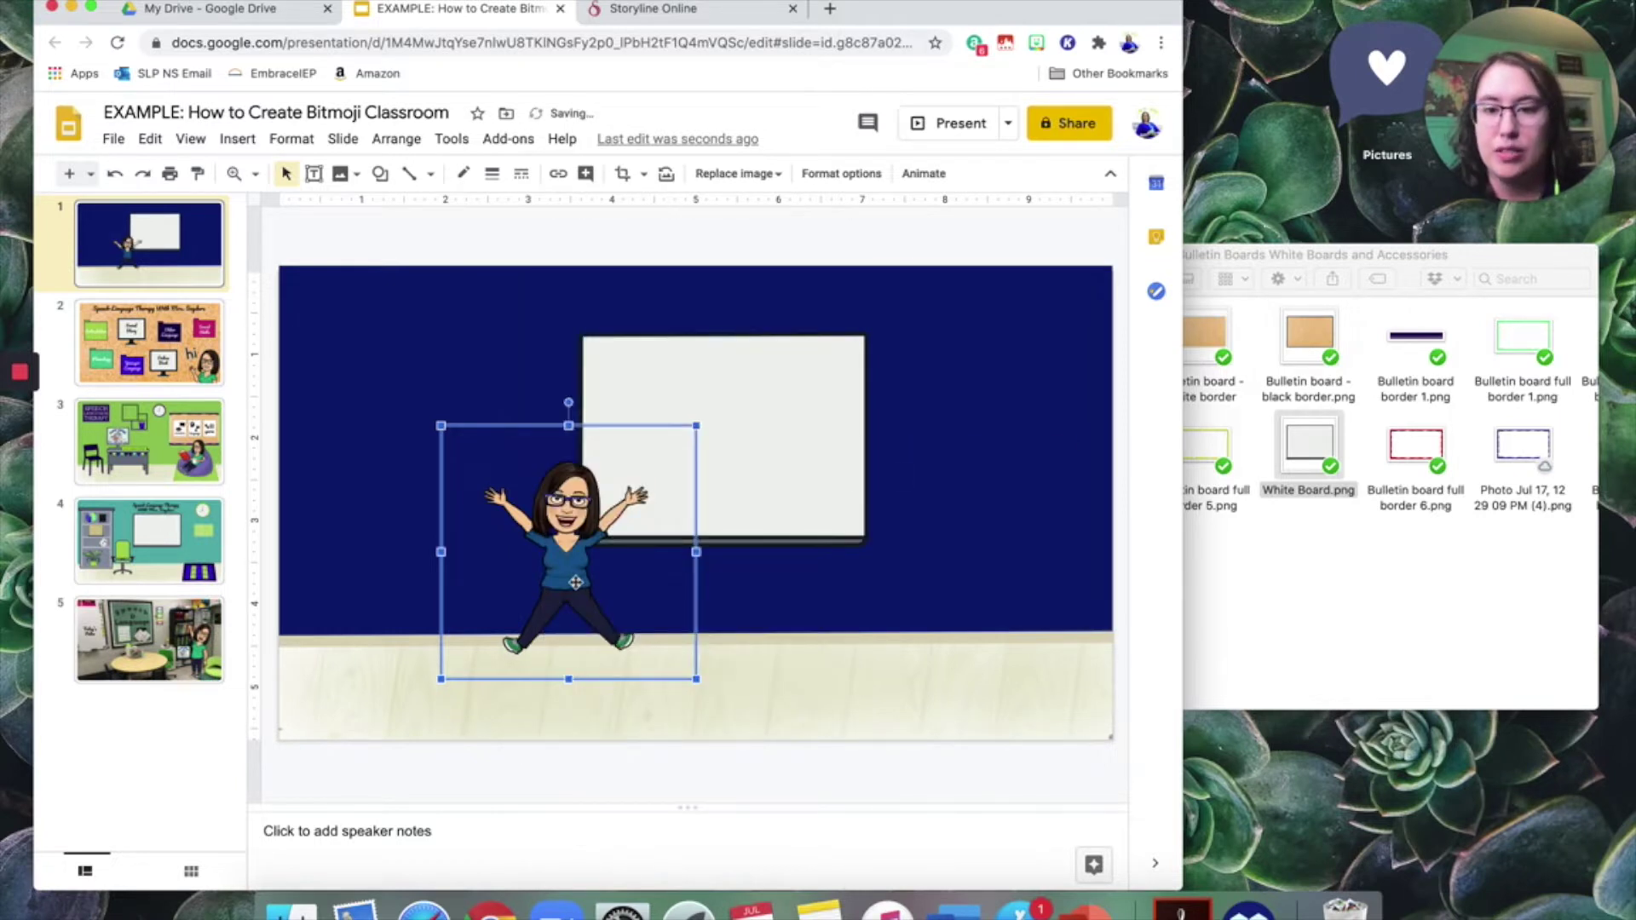
pyautogui.moveTo(566, 569); pyautogui.dragTo(617, 572)
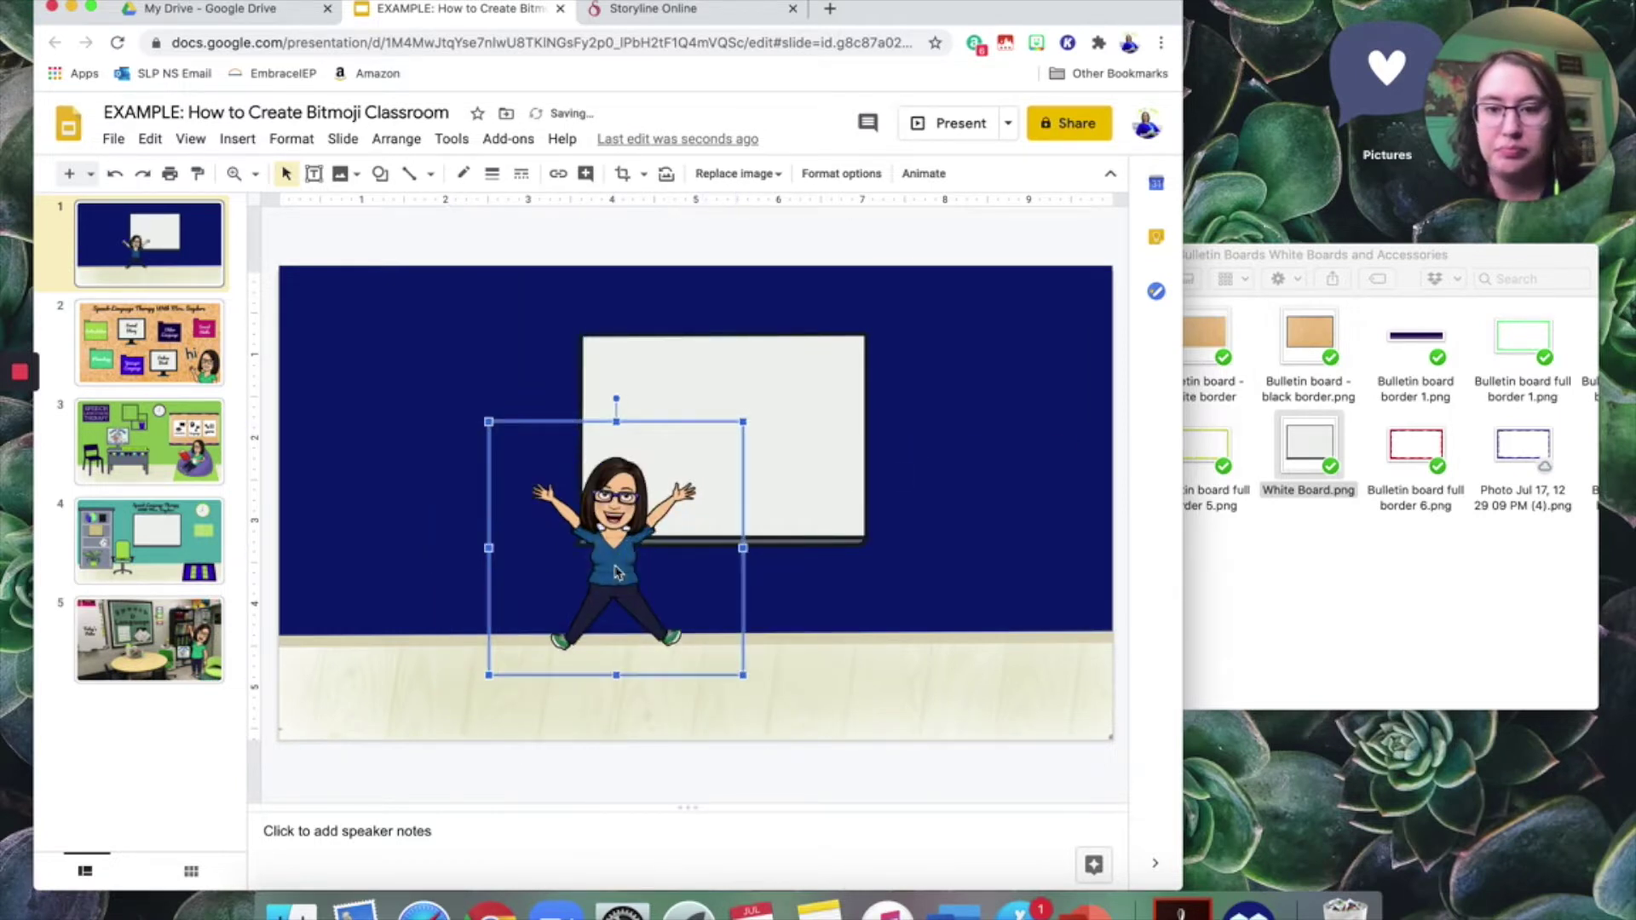
pyautogui.click(1294, 587)
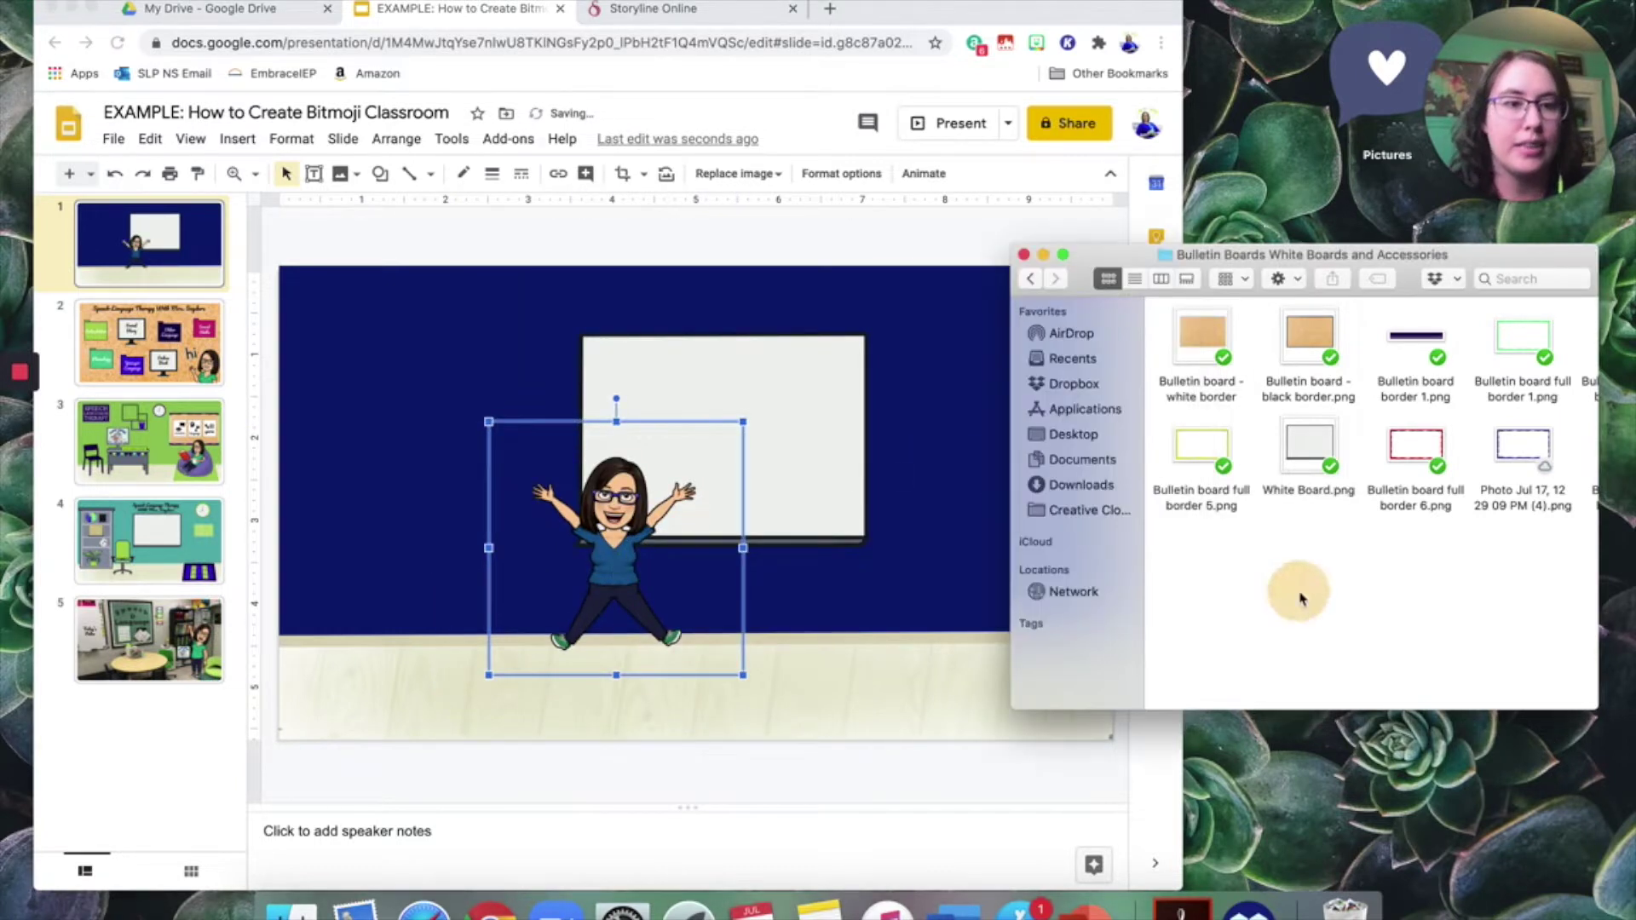
# Add Chair 3.png from Chairs and Seating, shrunk and placed on the right side of the floor.
pyautogui.click(1029, 281)
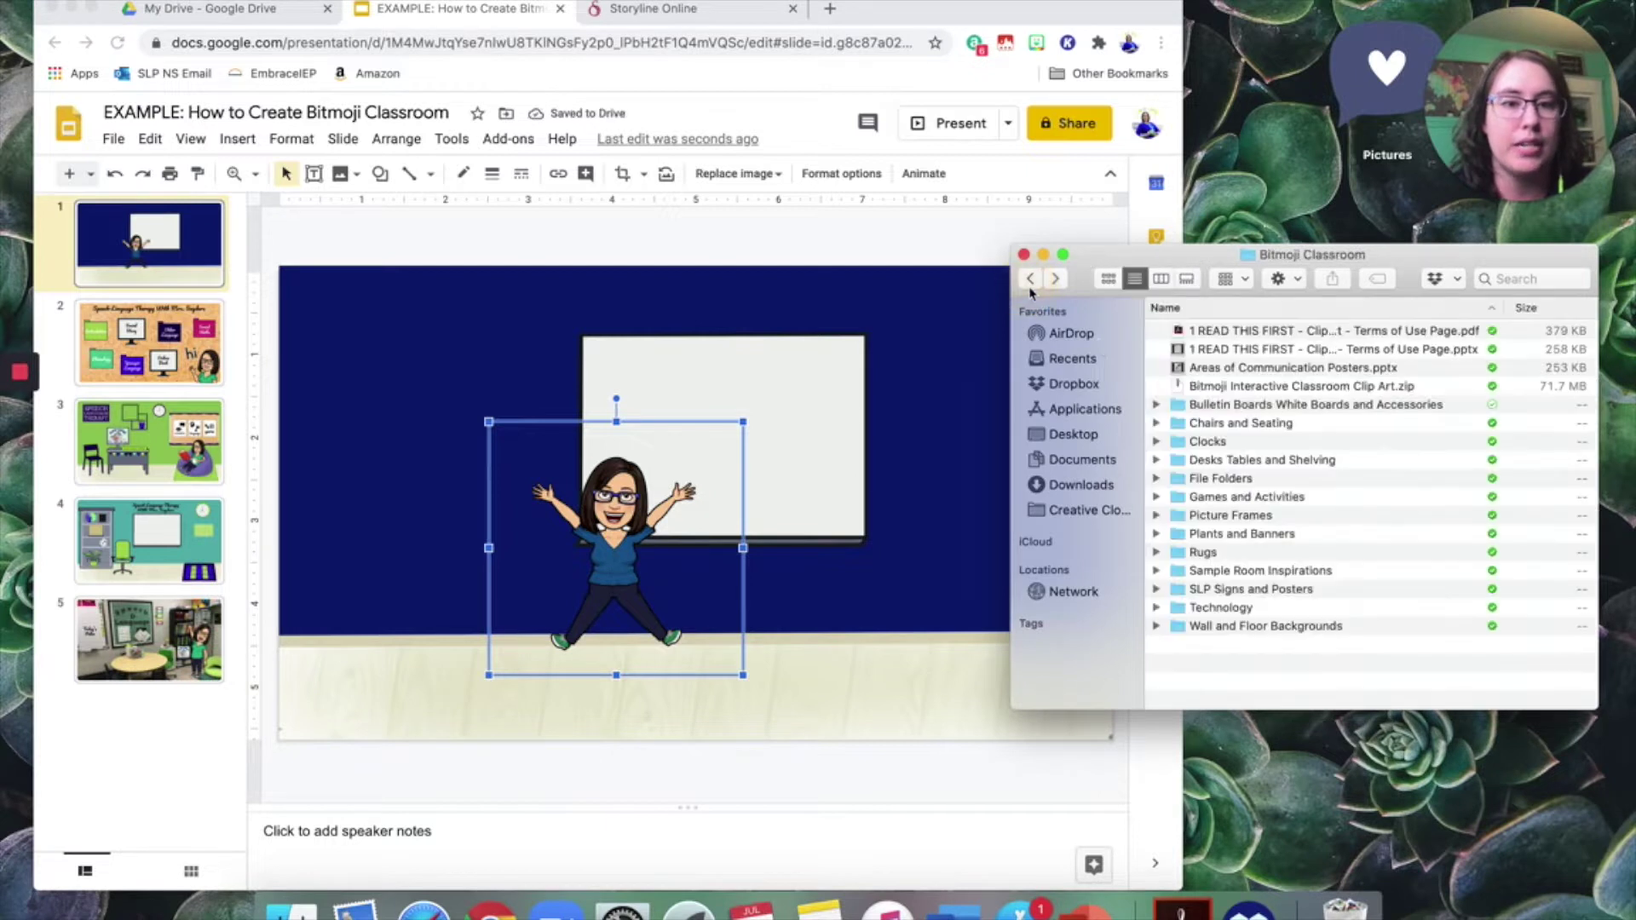
pyautogui.doubleClick(1225, 426)
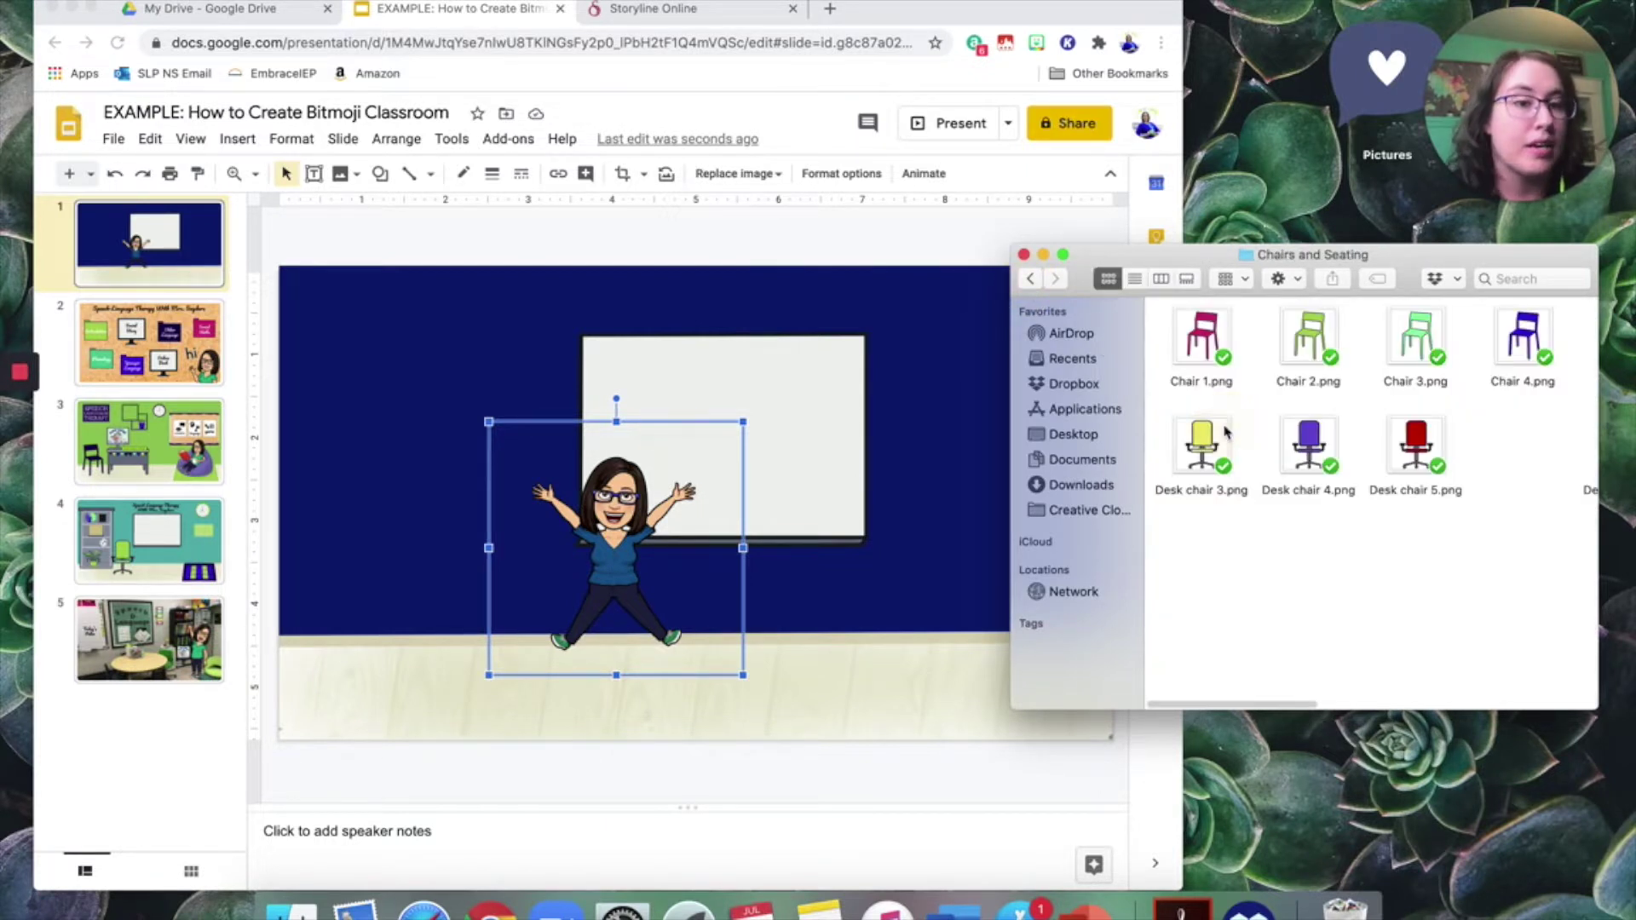
pyautogui.hscroll(10, 1393, 452)
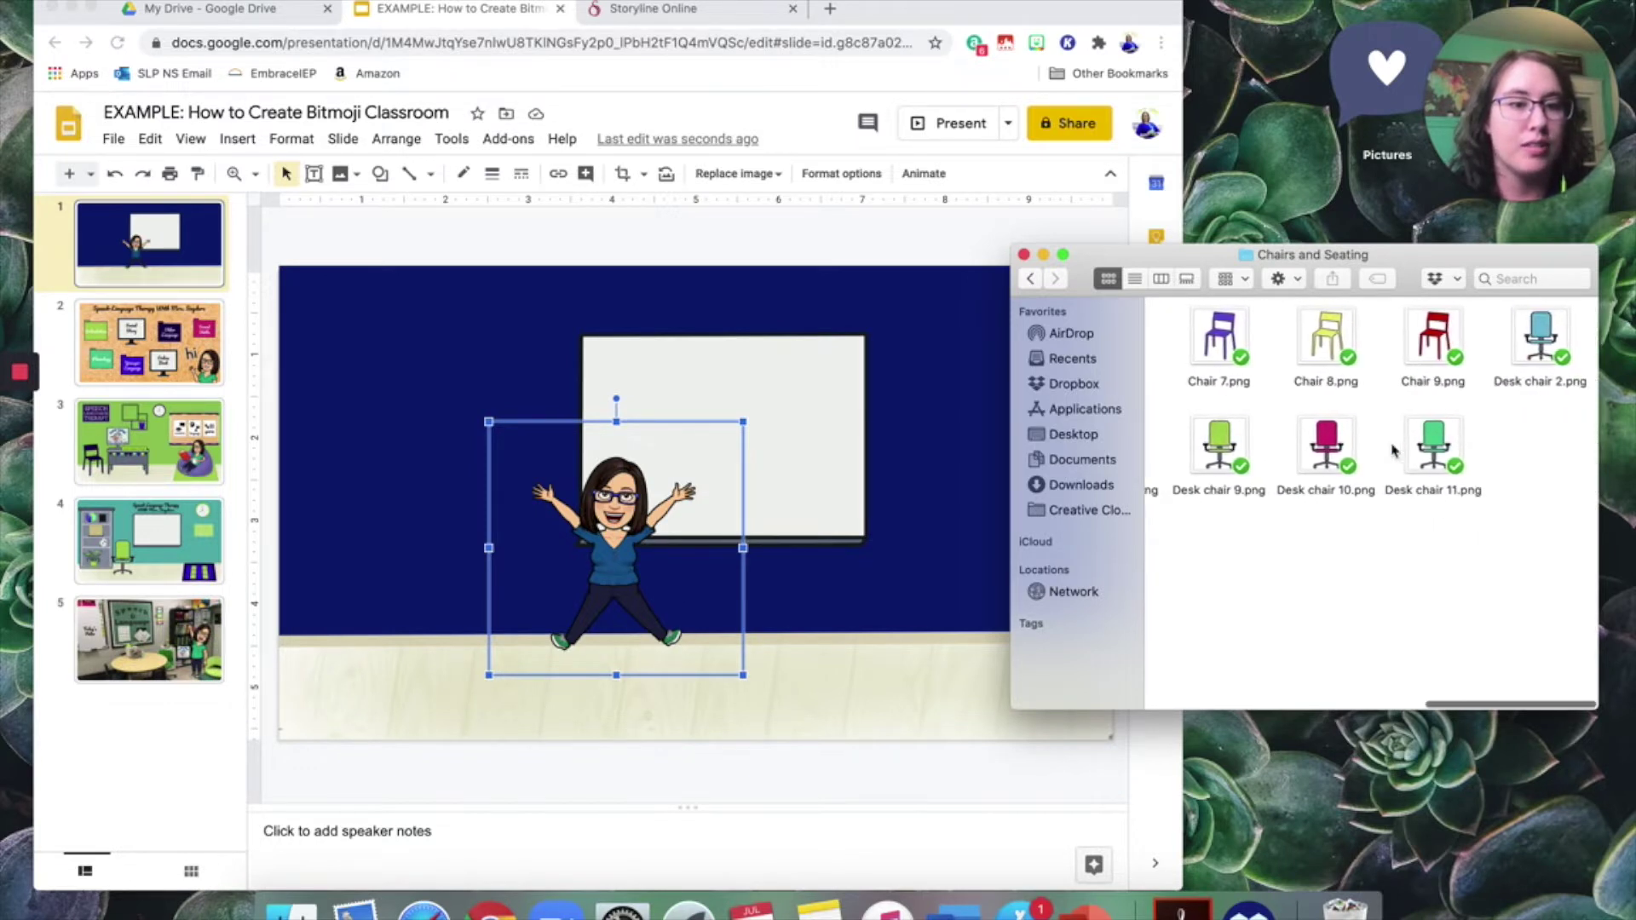
pyautogui.hscroll(-10, 1393, 451)
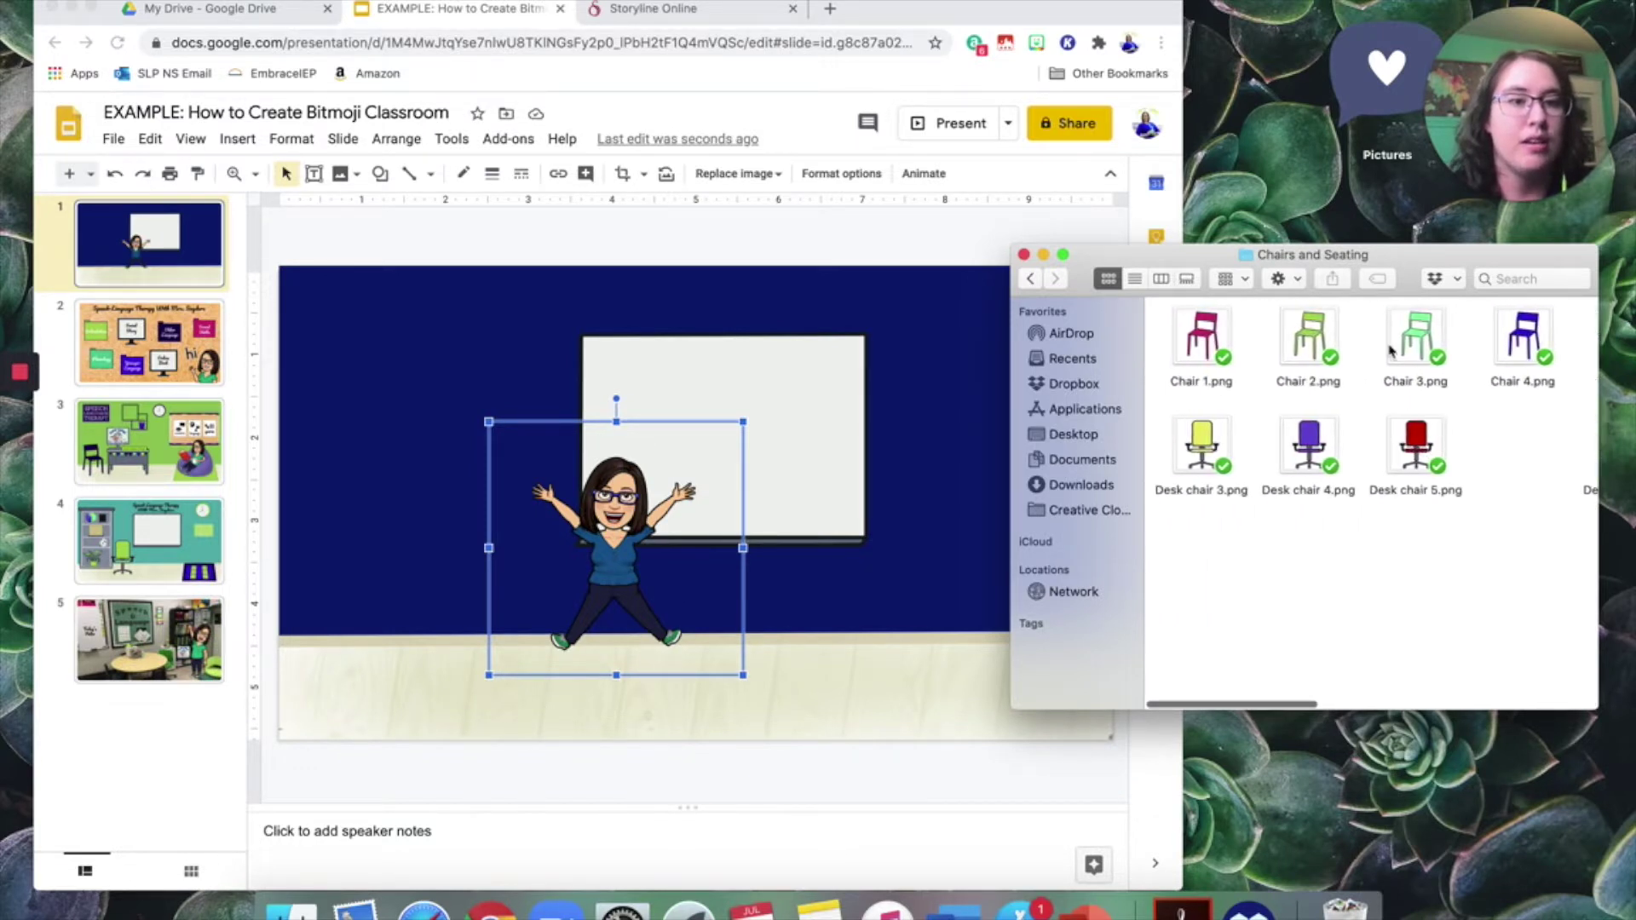
pyautogui.moveTo(1431, 339); pyautogui.dragTo(852, 599)
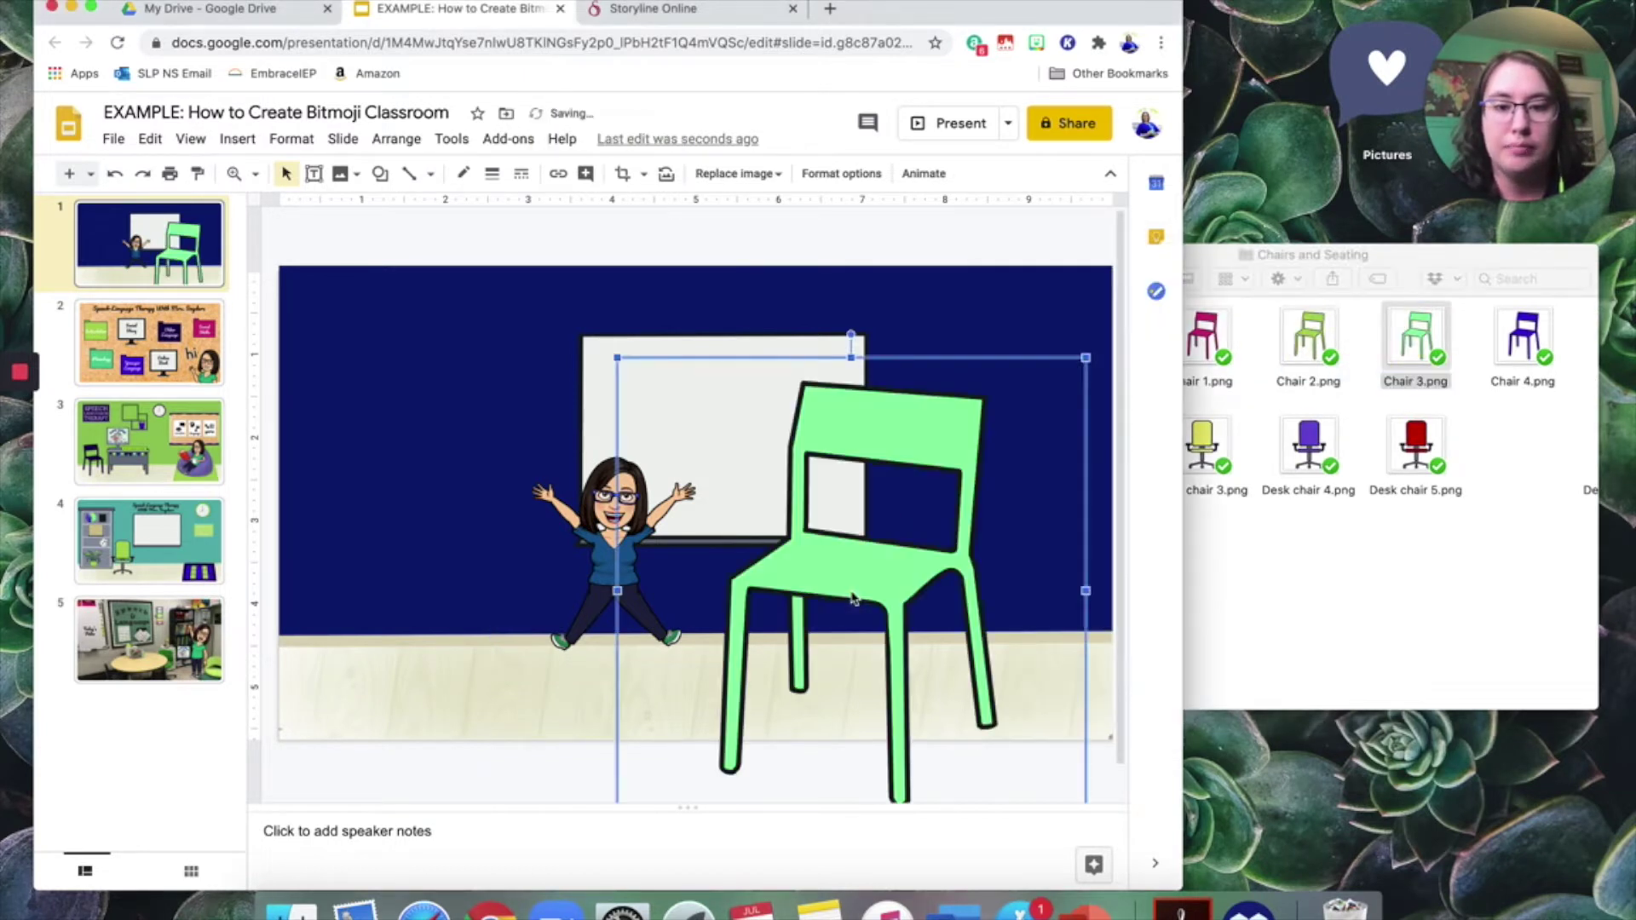
pyautogui.moveTo(1087, 356); pyautogui.dragTo(835, 609)
pyautogui.moveTo(754, 698); pyautogui.dragTo(1043, 567)
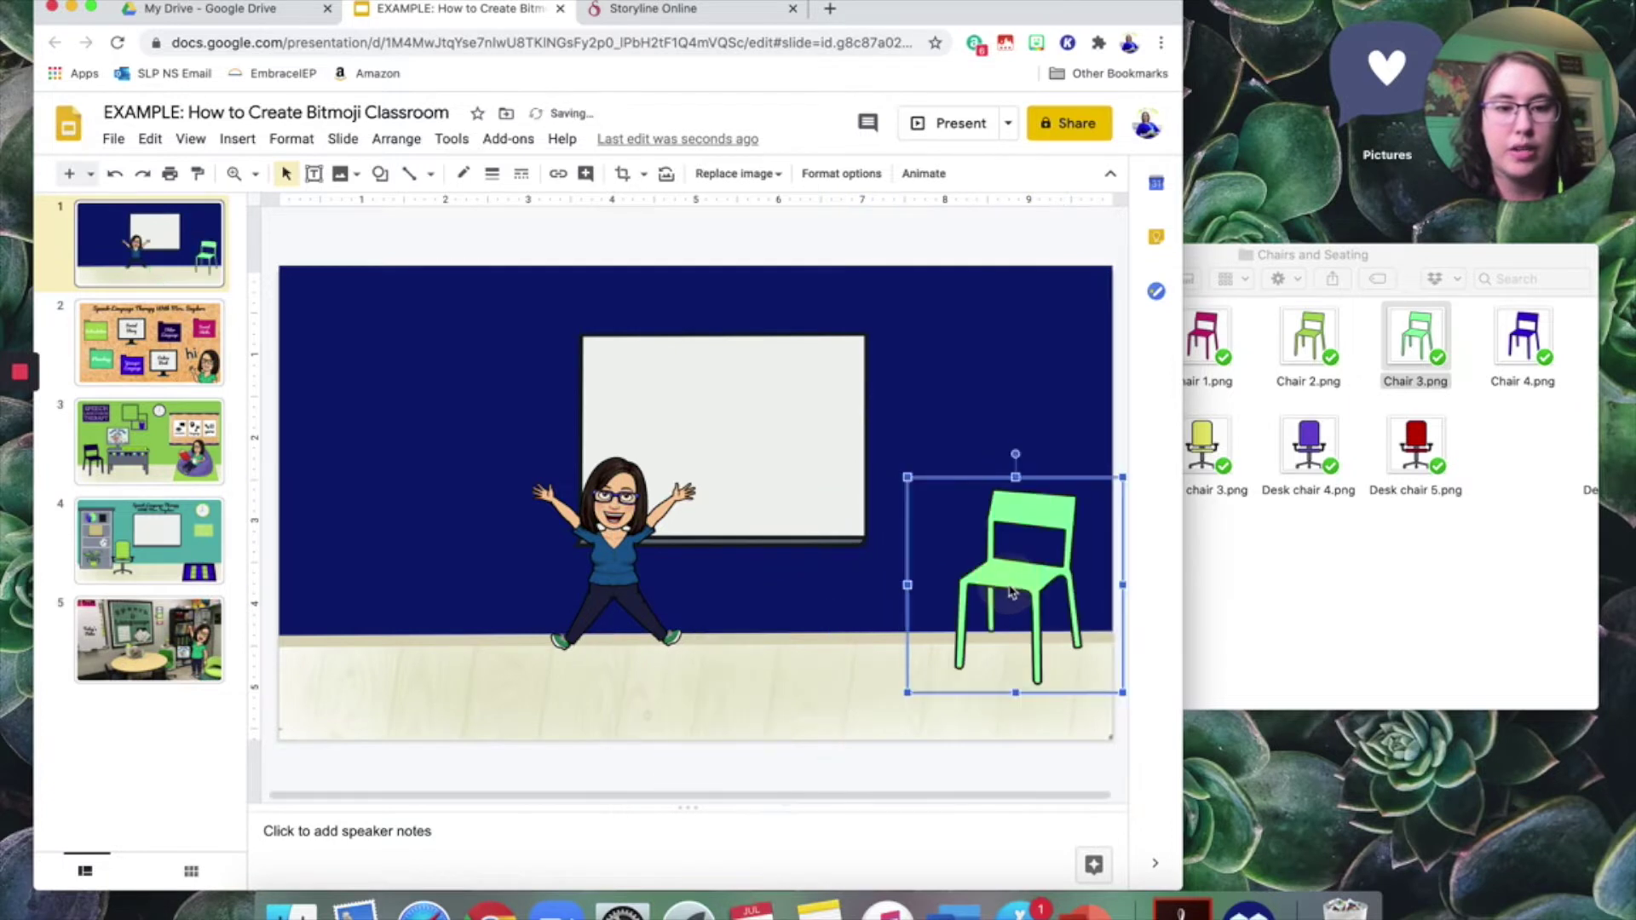
pyautogui.moveTo(1123, 474); pyautogui.dragTo(1100, 478)
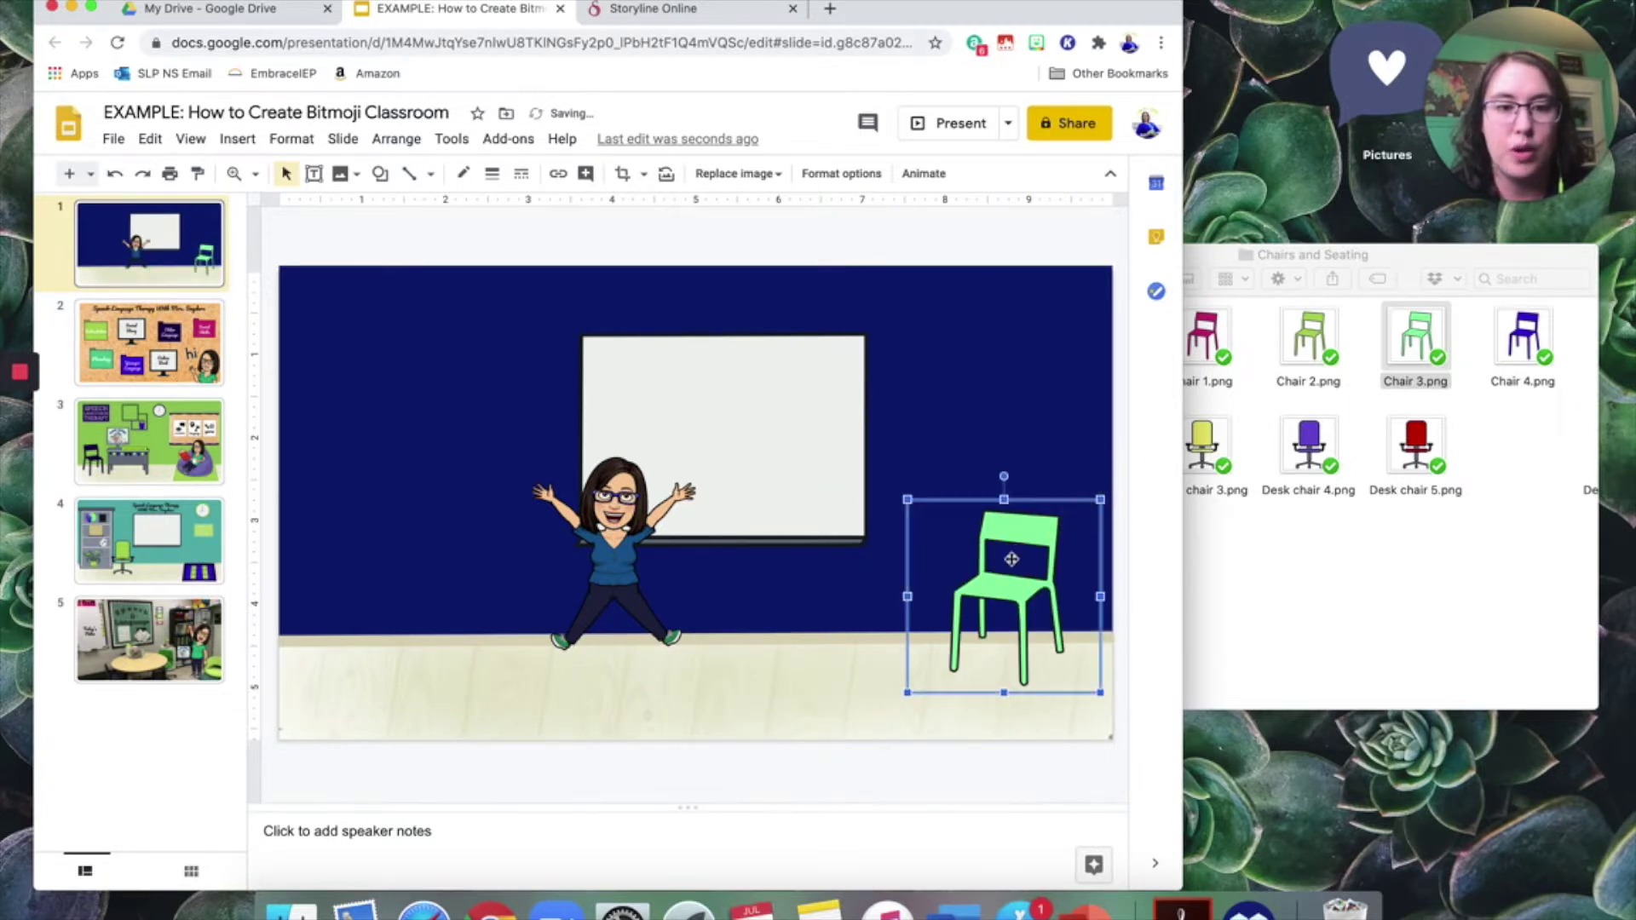
pyautogui.moveTo(1006, 558); pyautogui.dragTo(1010, 548)
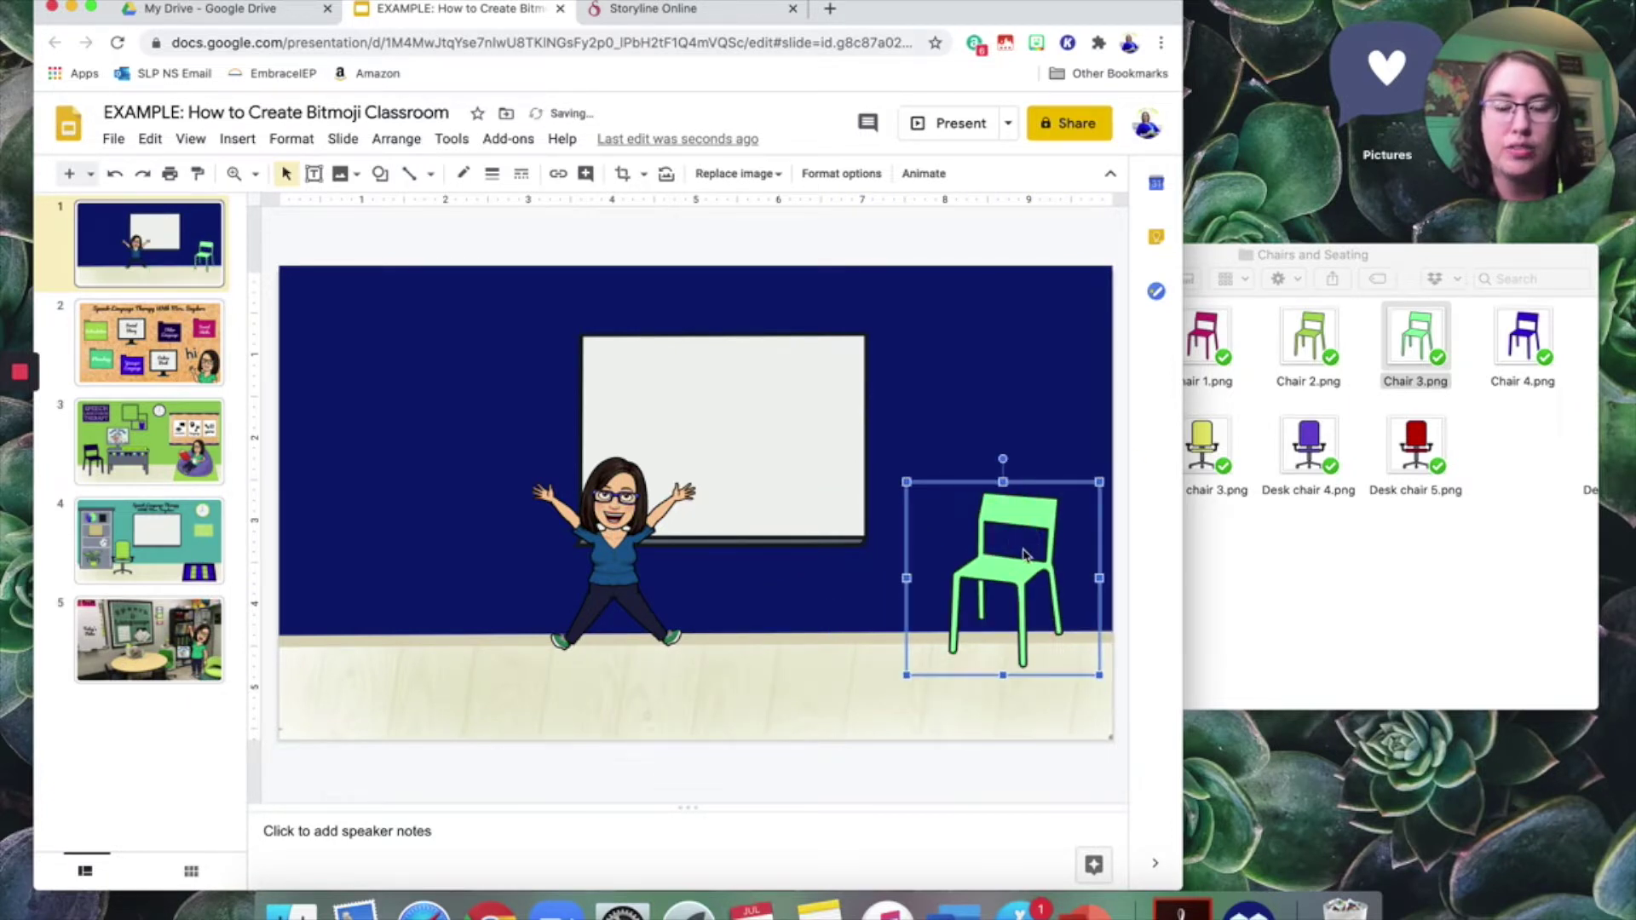
pyautogui.moveTo(1007, 606); pyautogui.dragTo(1024, 609)
# Open the Rugs folder and preview the zebra-striped Rug 4.png in Quick Look.
pyautogui.click(1363, 579)
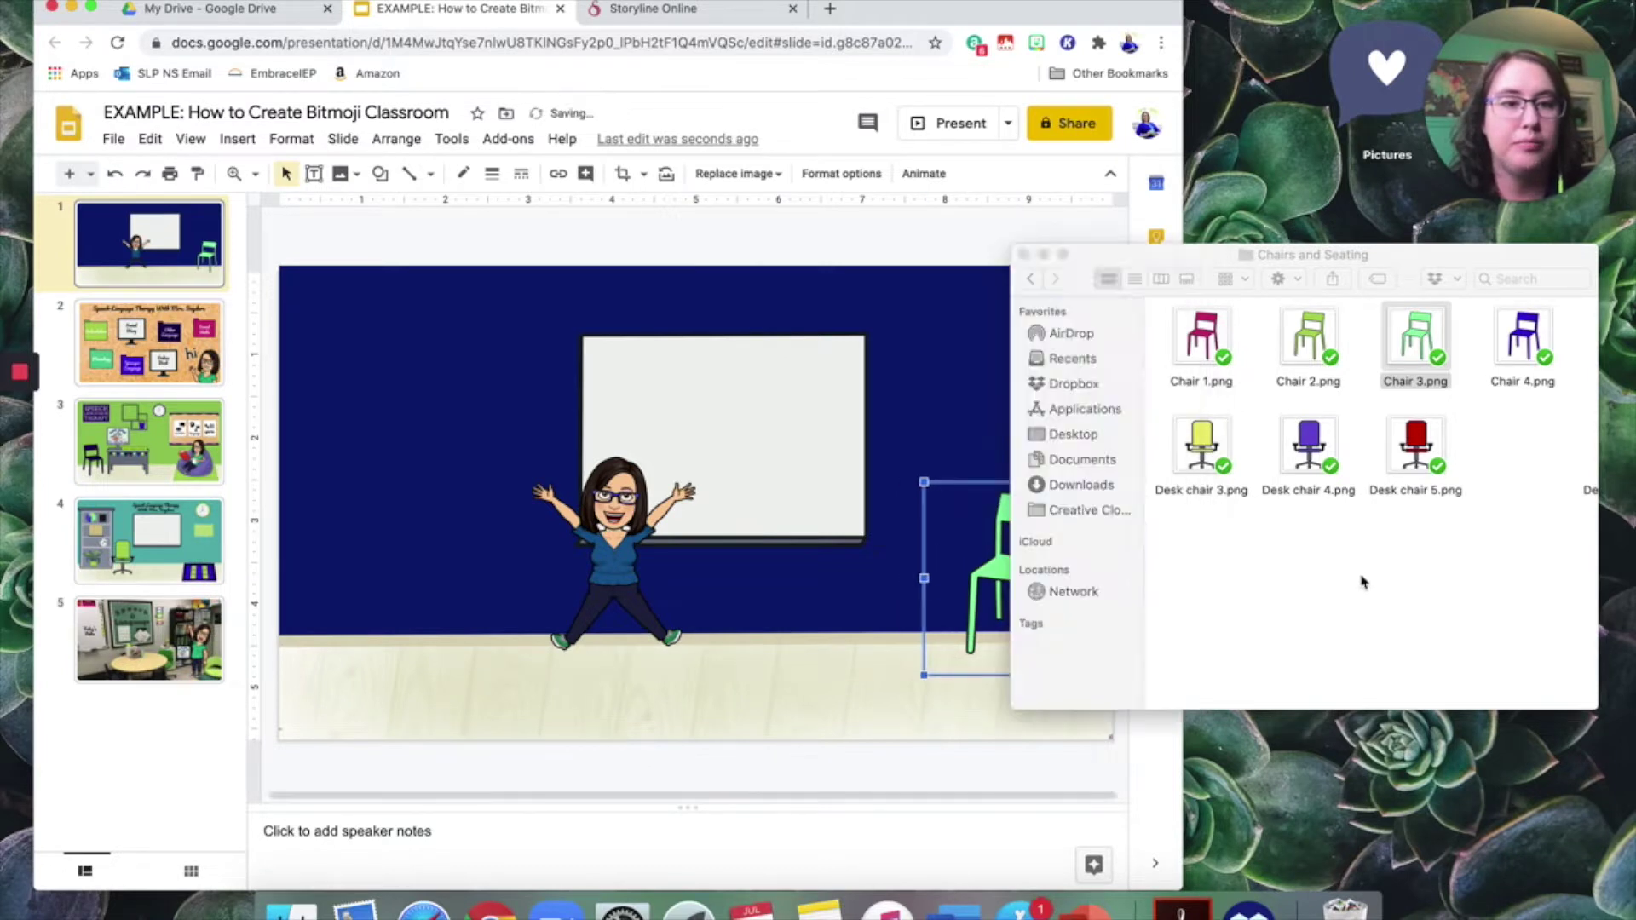
pyautogui.click(1035, 286)
pyautogui.doubleClick(1226, 555)
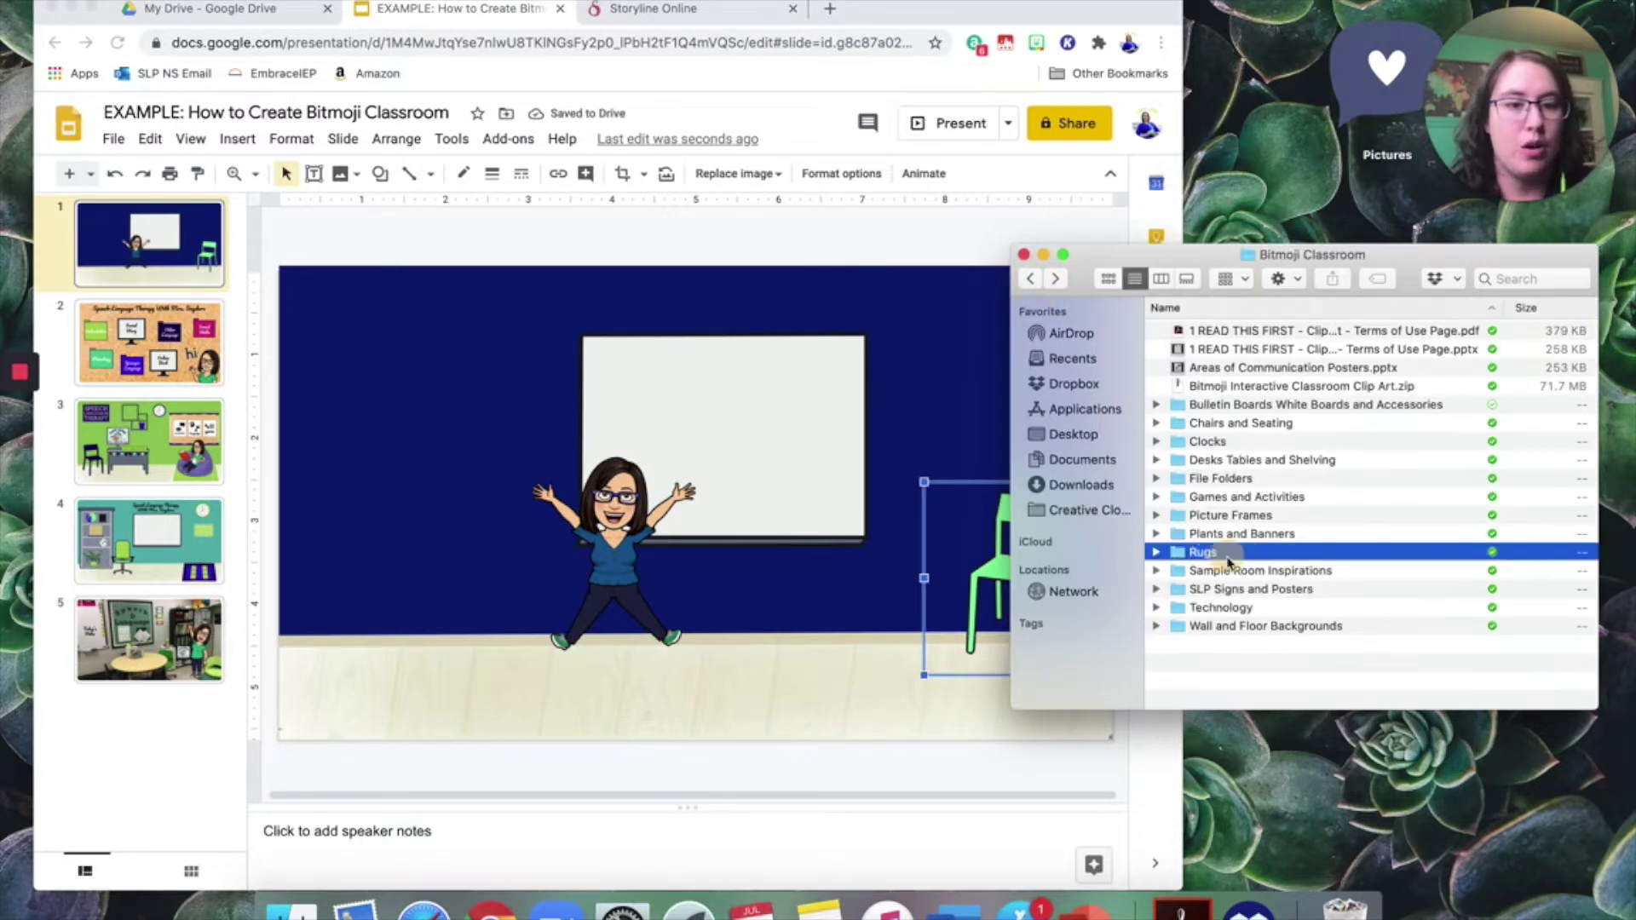
pyautogui.hscroll(3, 1340, 468)
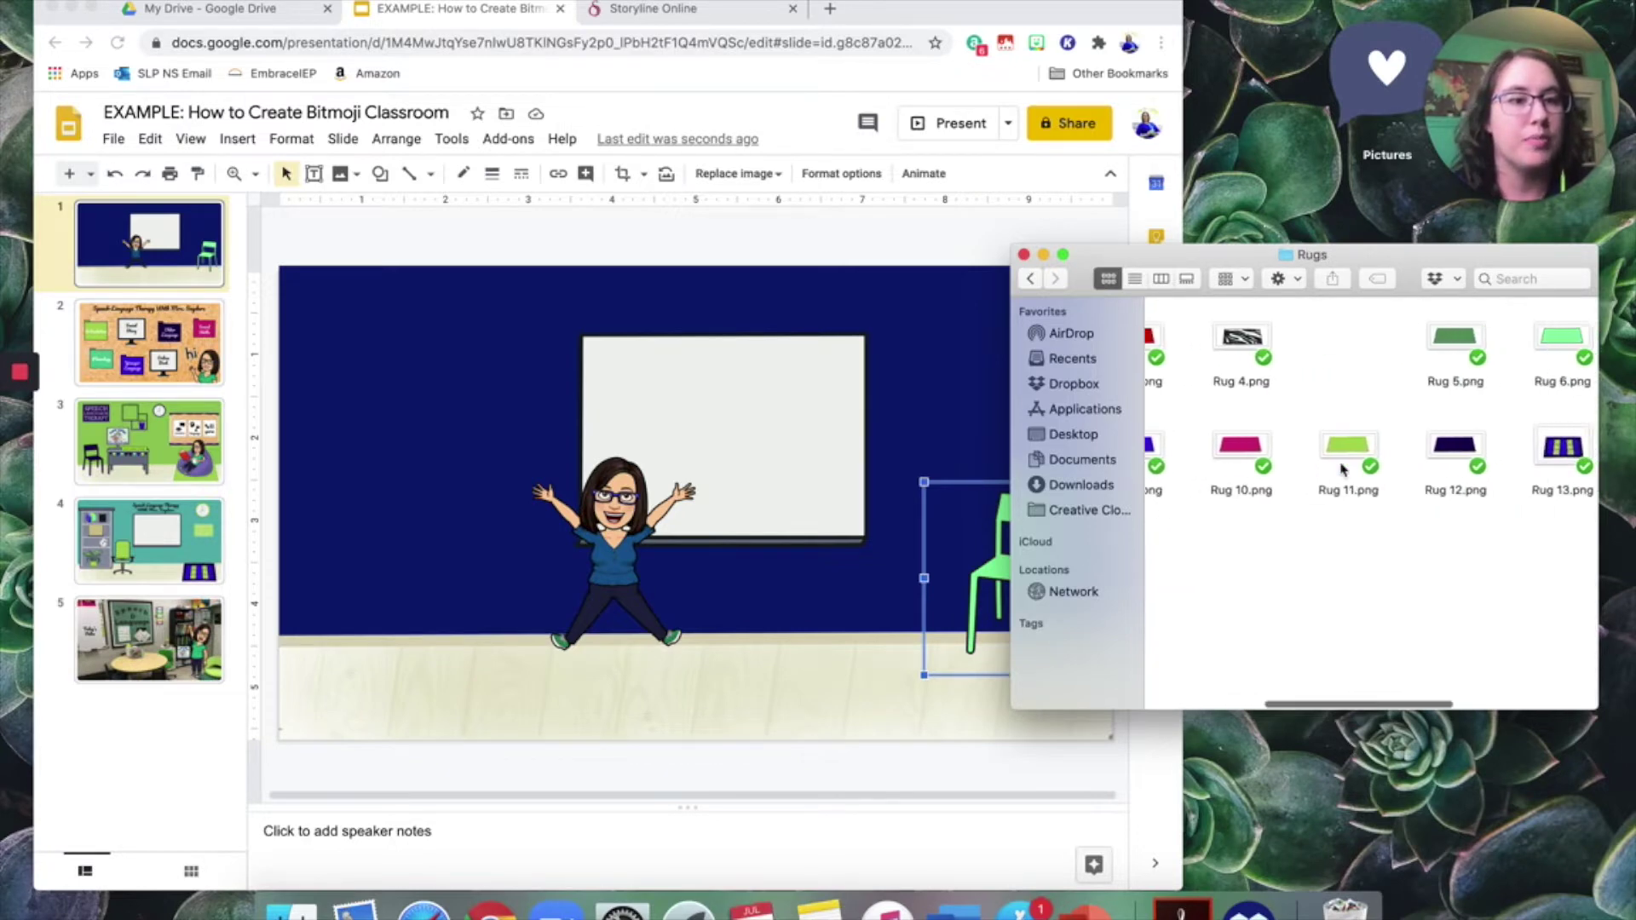
pyautogui.hscroll(-1, 1340, 467)
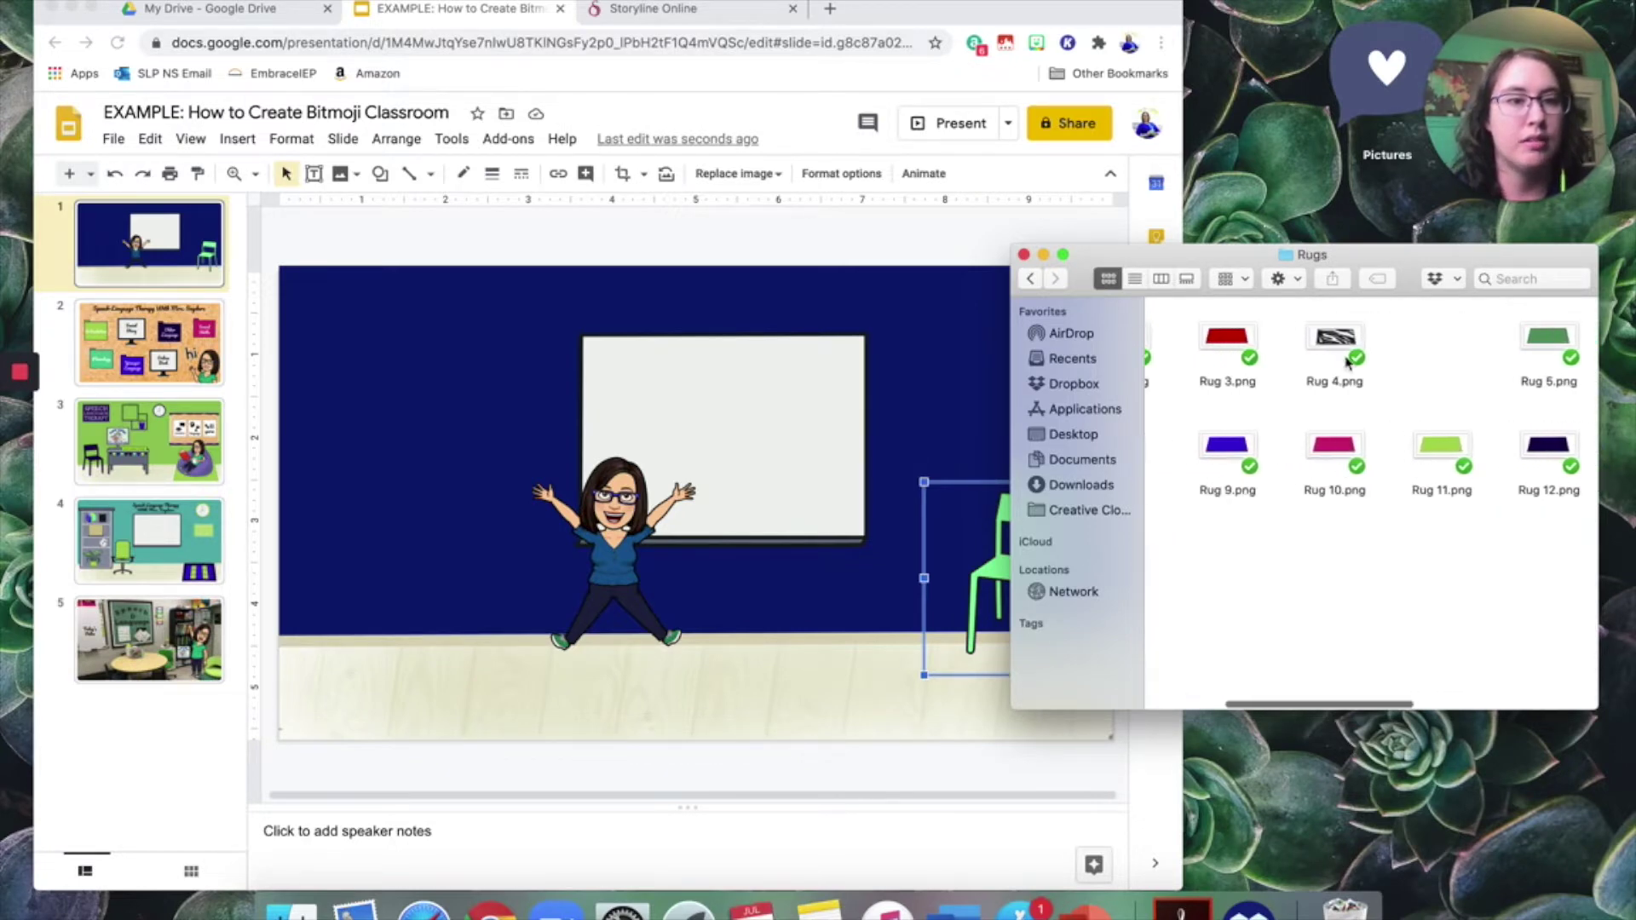
pyautogui.click(1335, 341)
pyautogui.press('space')
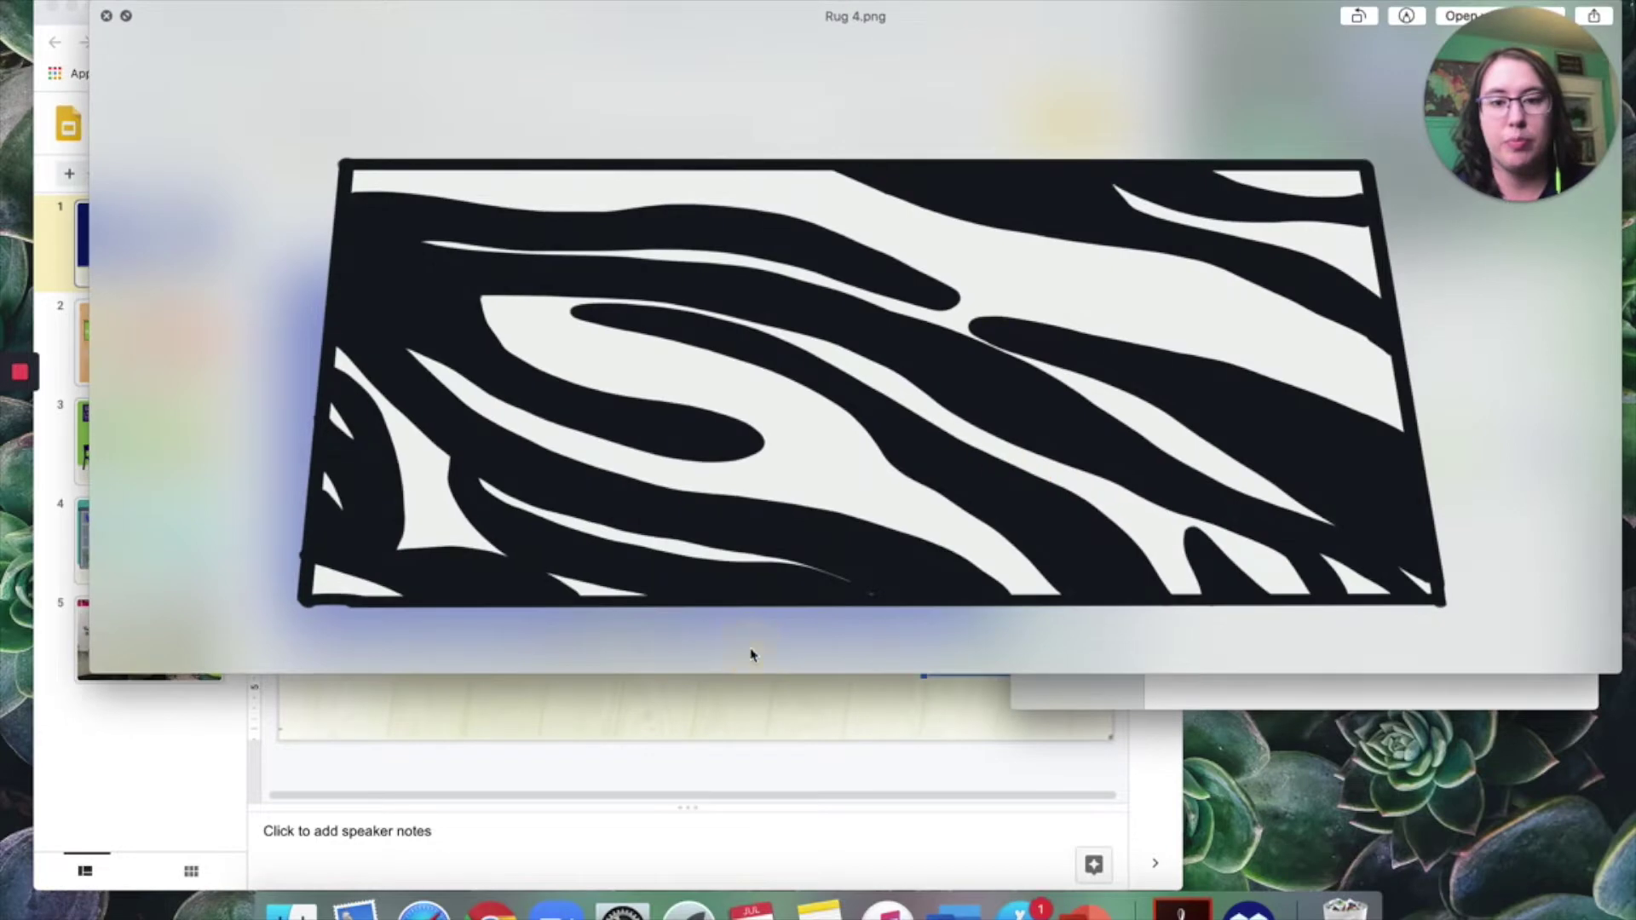
pyautogui.click(105, 15)
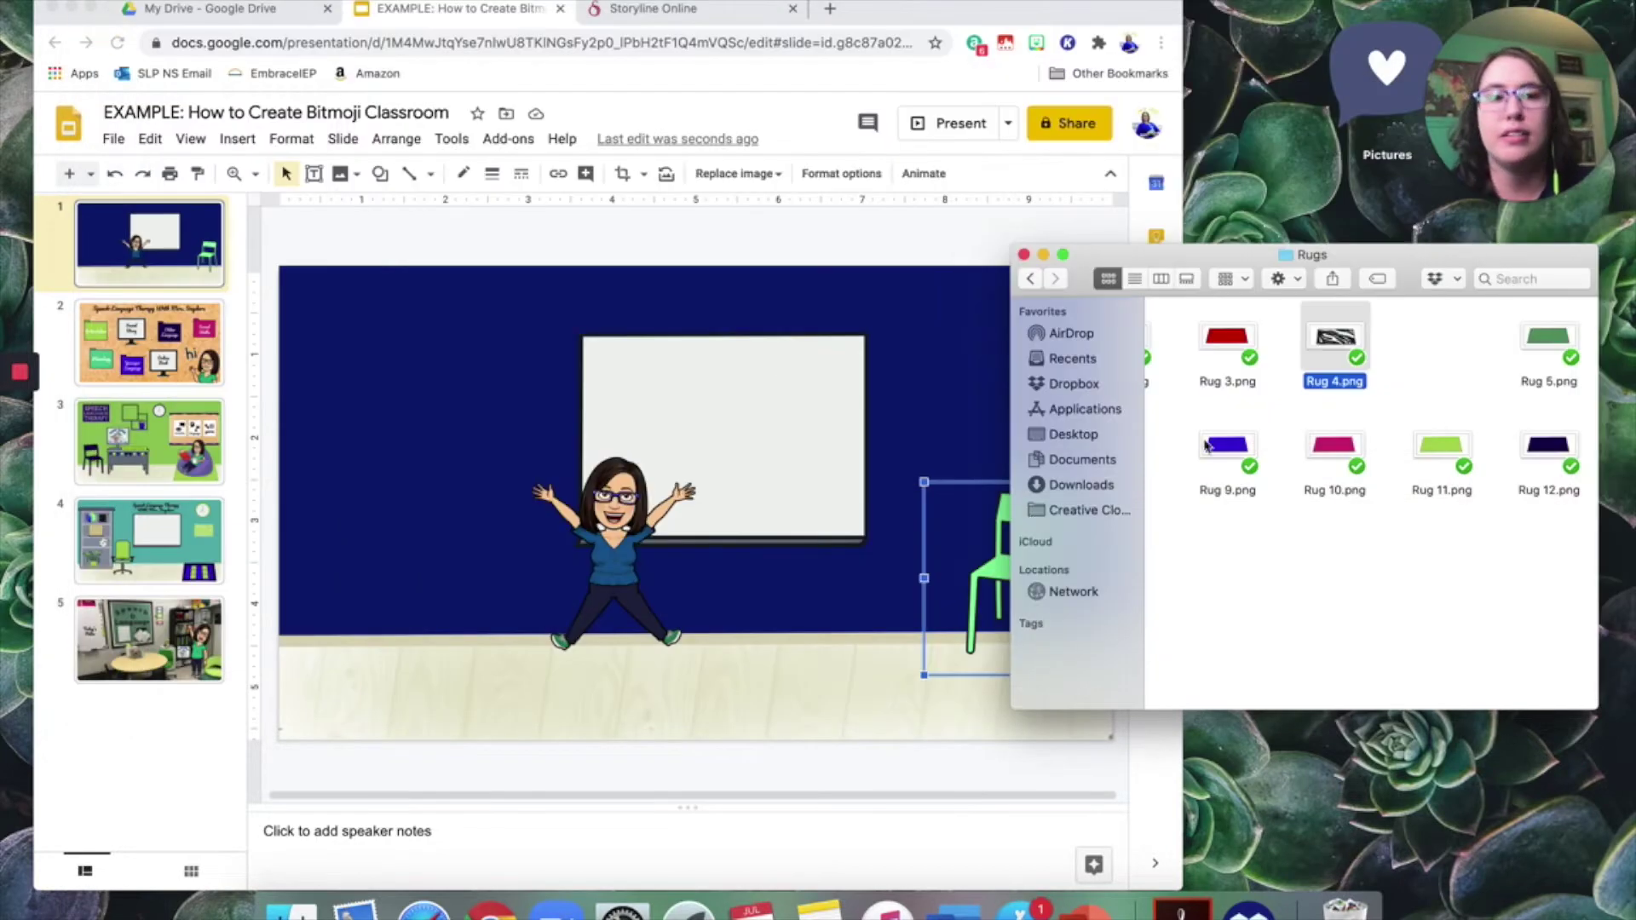
# Drag Rug 4.png onto the slide, shrink it, and set it under the Bitmoji's feet.
pyautogui.moveTo(1335, 341); pyautogui.dragTo(679, 647)
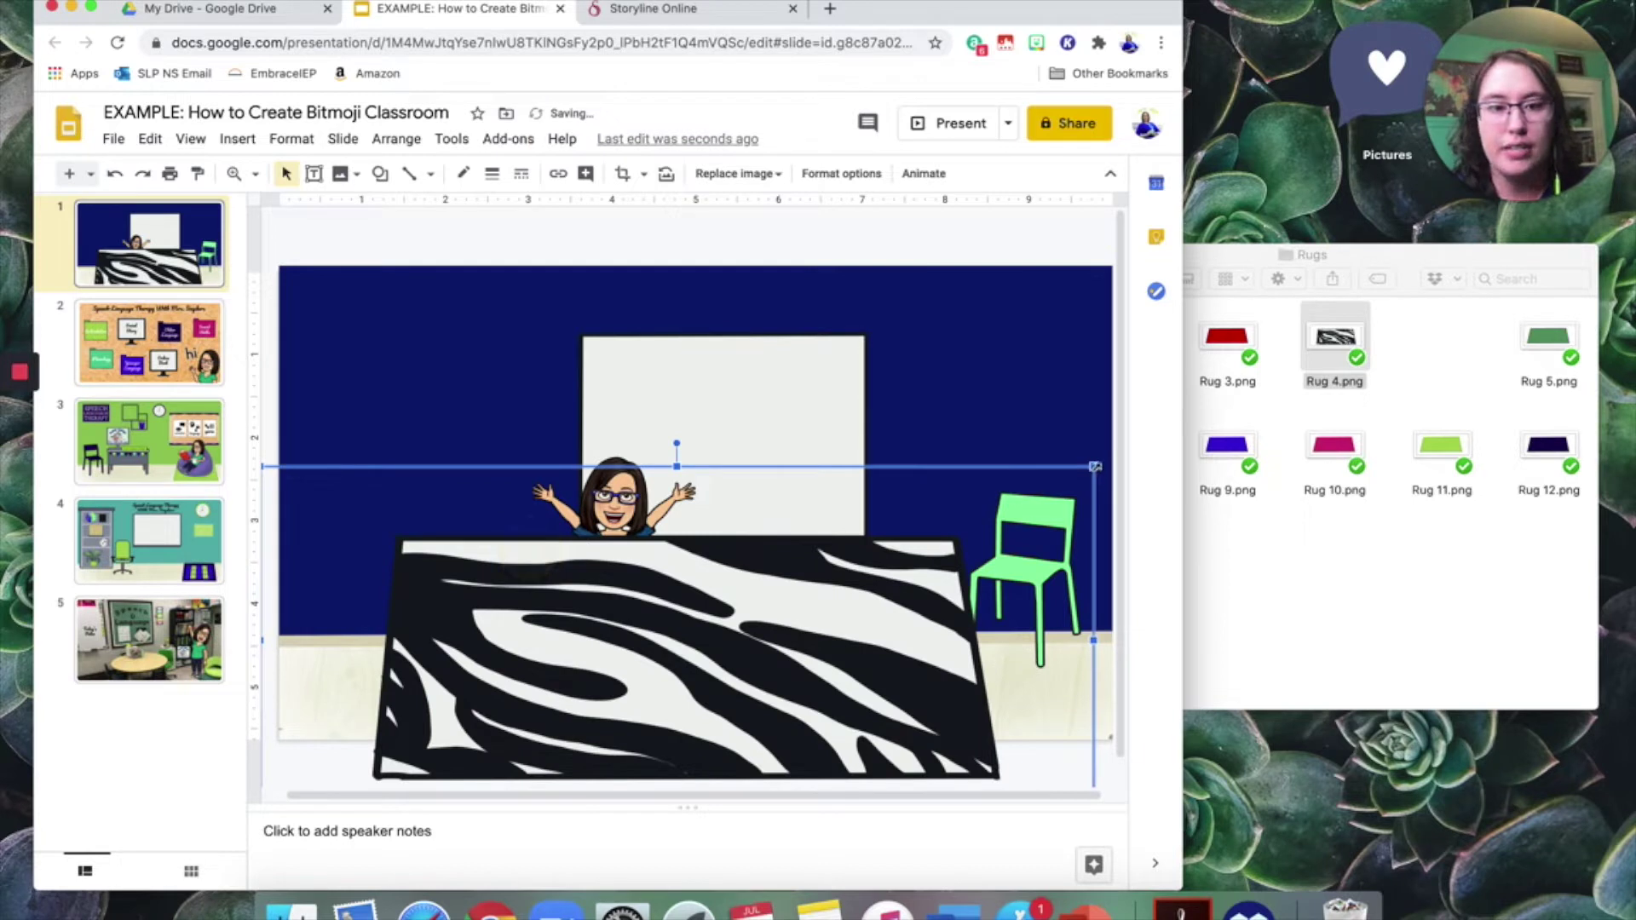
pyautogui.moveTo(1095, 466); pyautogui.dragTo(704, 724)
pyautogui.moveTo(552, 782); pyautogui.dragTo(679, 679)
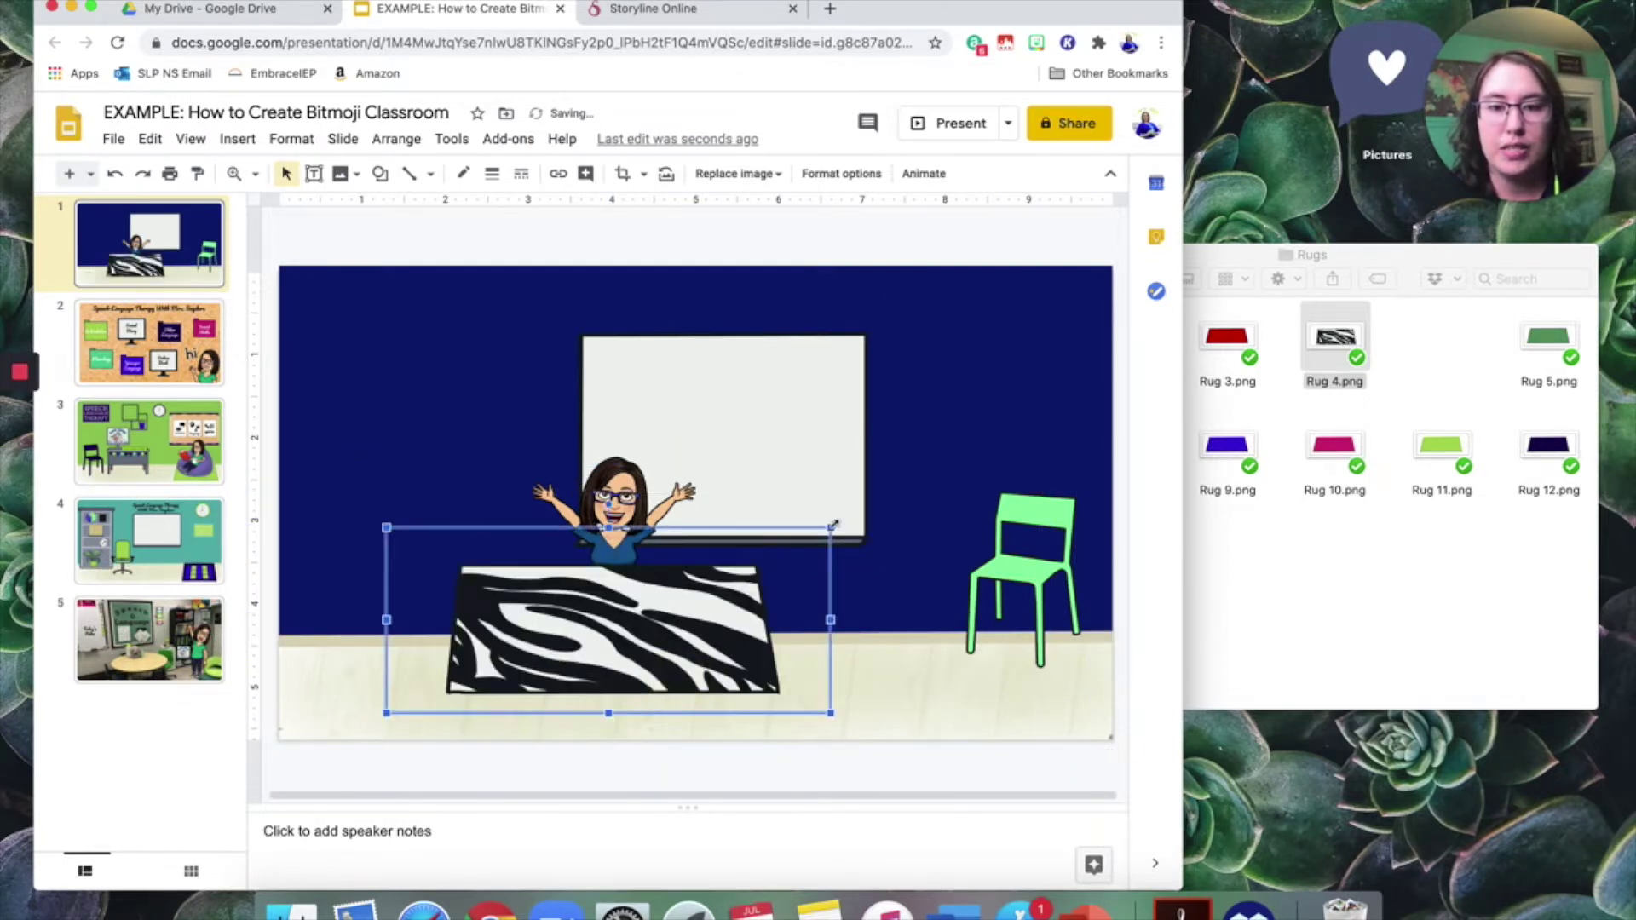
pyautogui.moveTo(833, 526); pyautogui.dragTo(720, 573)
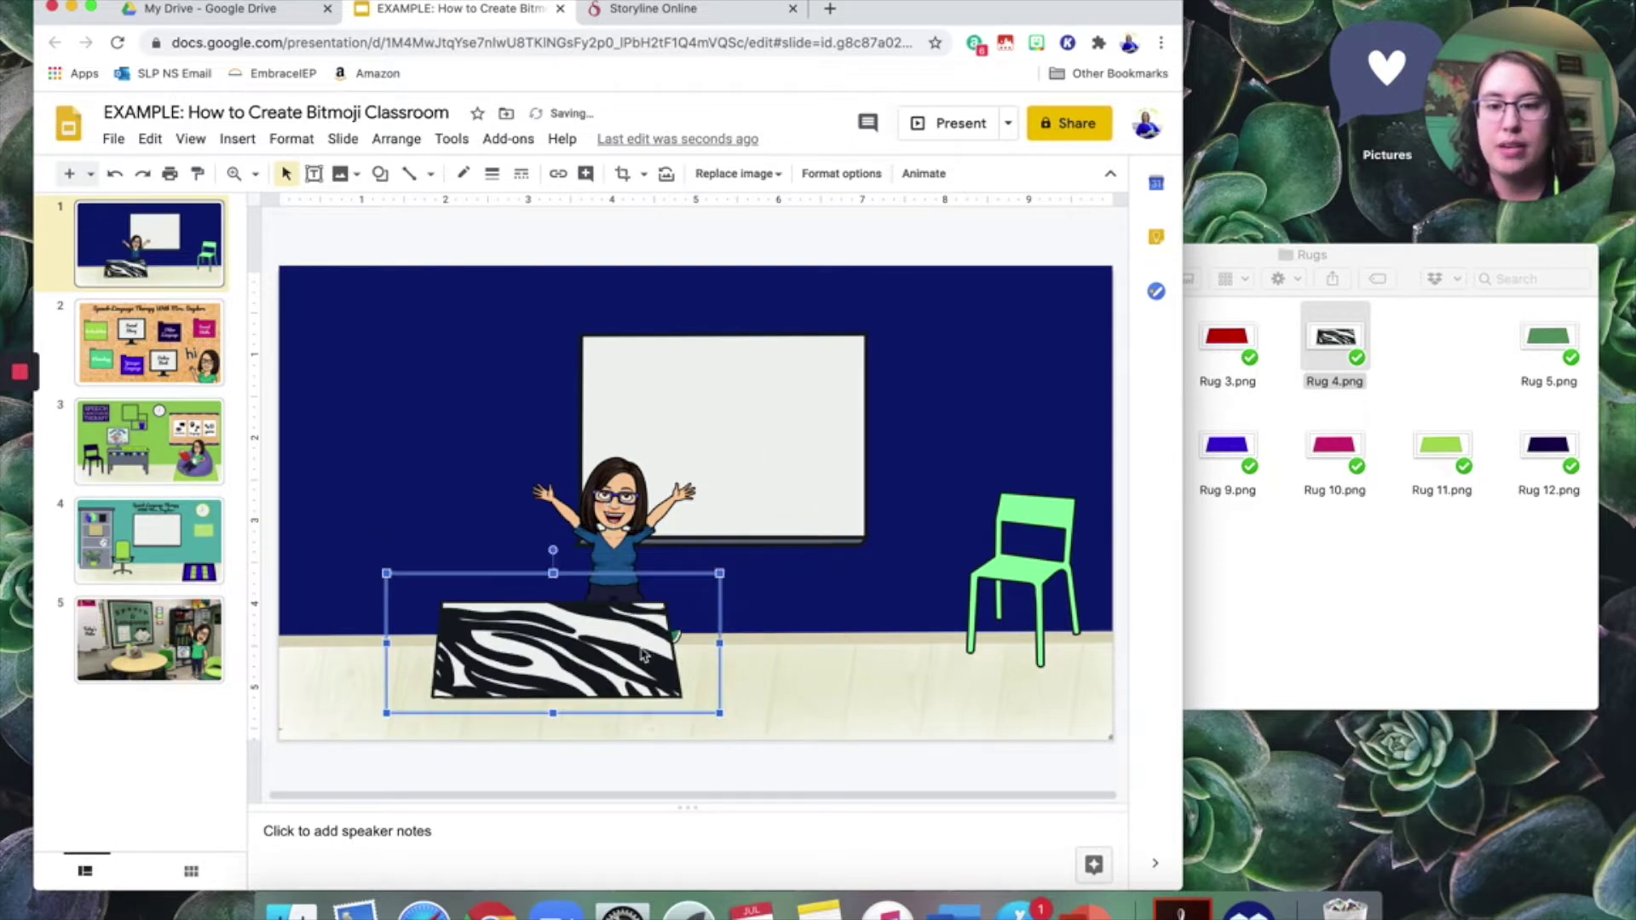
pyautogui.moveTo(643, 655); pyautogui.dragTo(791, 695)
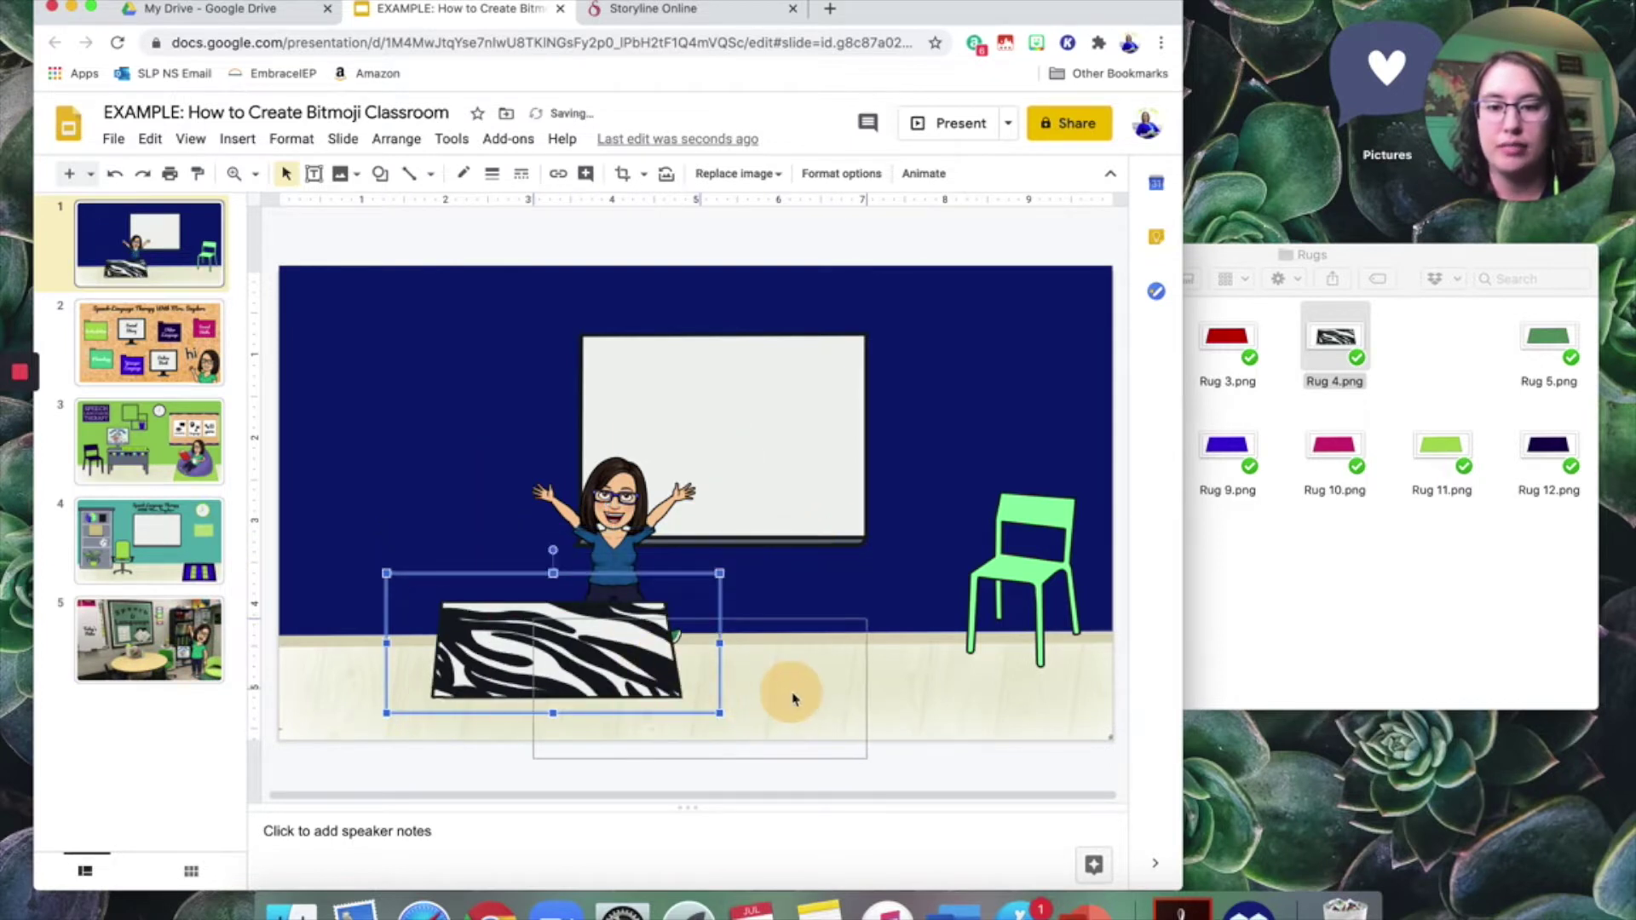
# Bring the Bitmoji in front of the rug and shift it slightly right onto it.
pyautogui.click(617, 571)
pyautogui.rightClick(617, 571)
pyautogui.moveTo(874, 460)
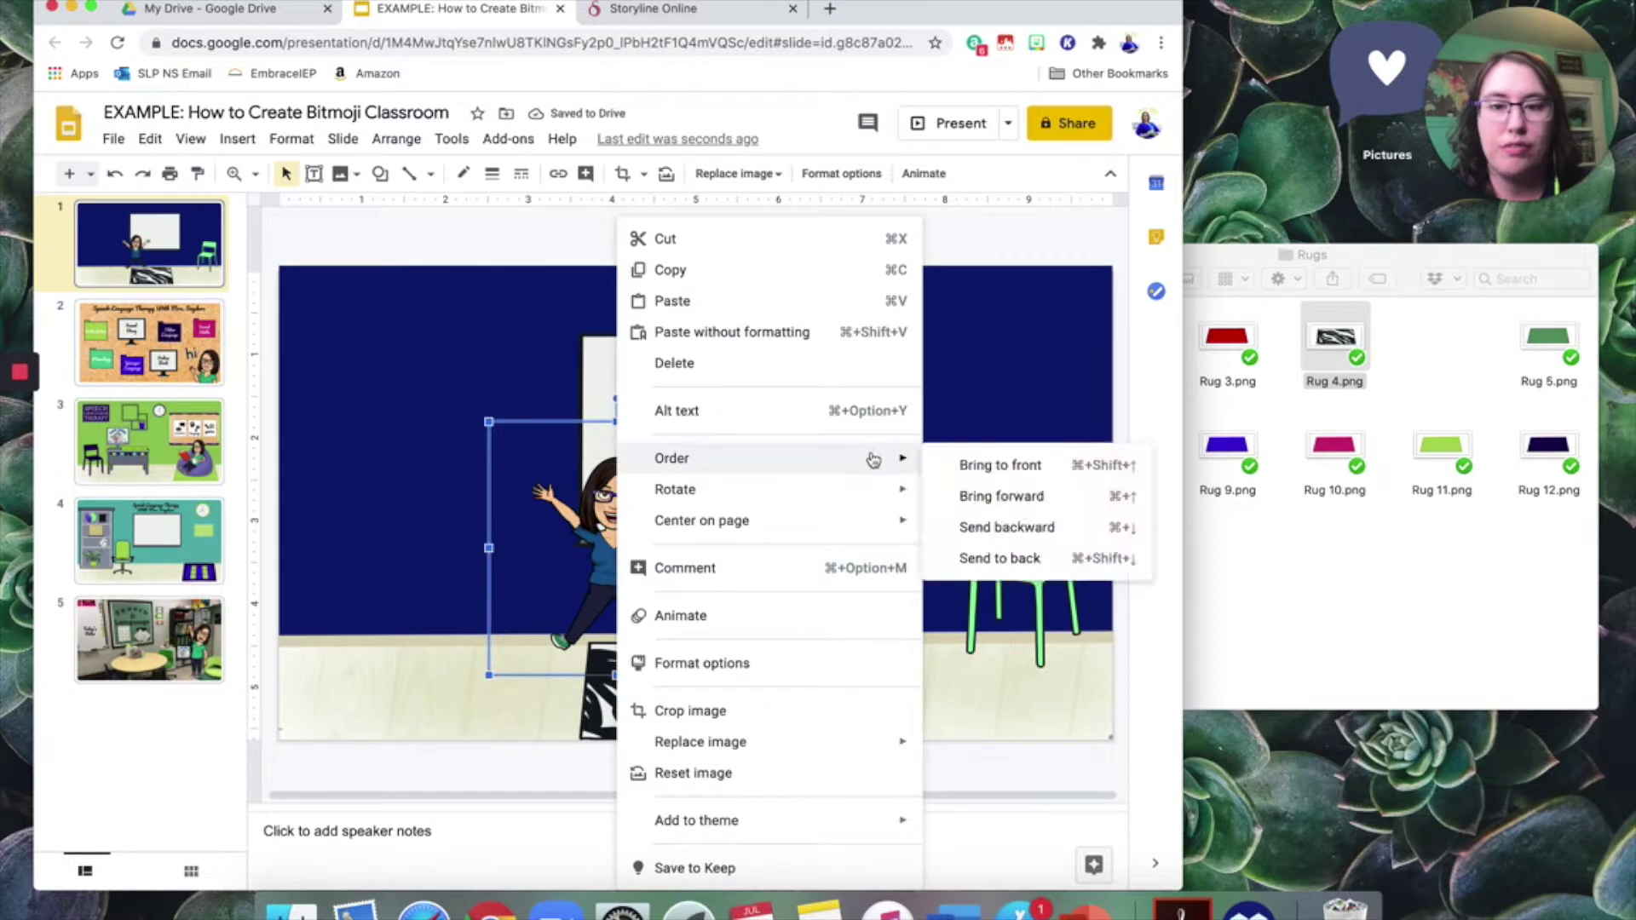
pyautogui.click(995, 467)
pyautogui.moveTo(607, 549); pyautogui.dragTo(639, 552)
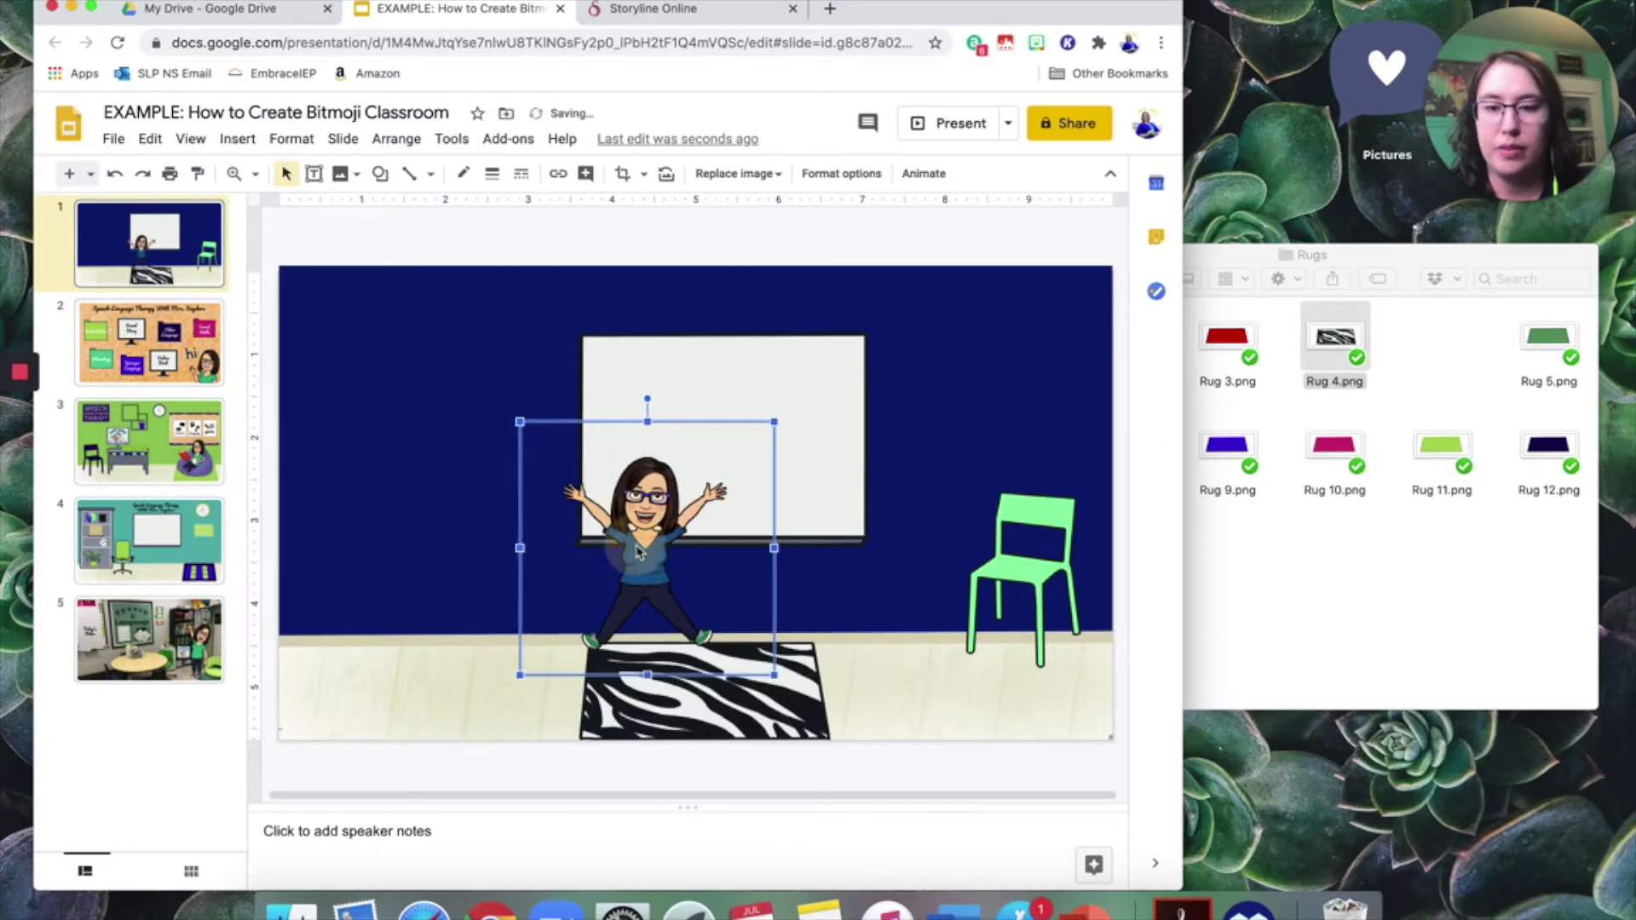
pyautogui.click(1250, 628)
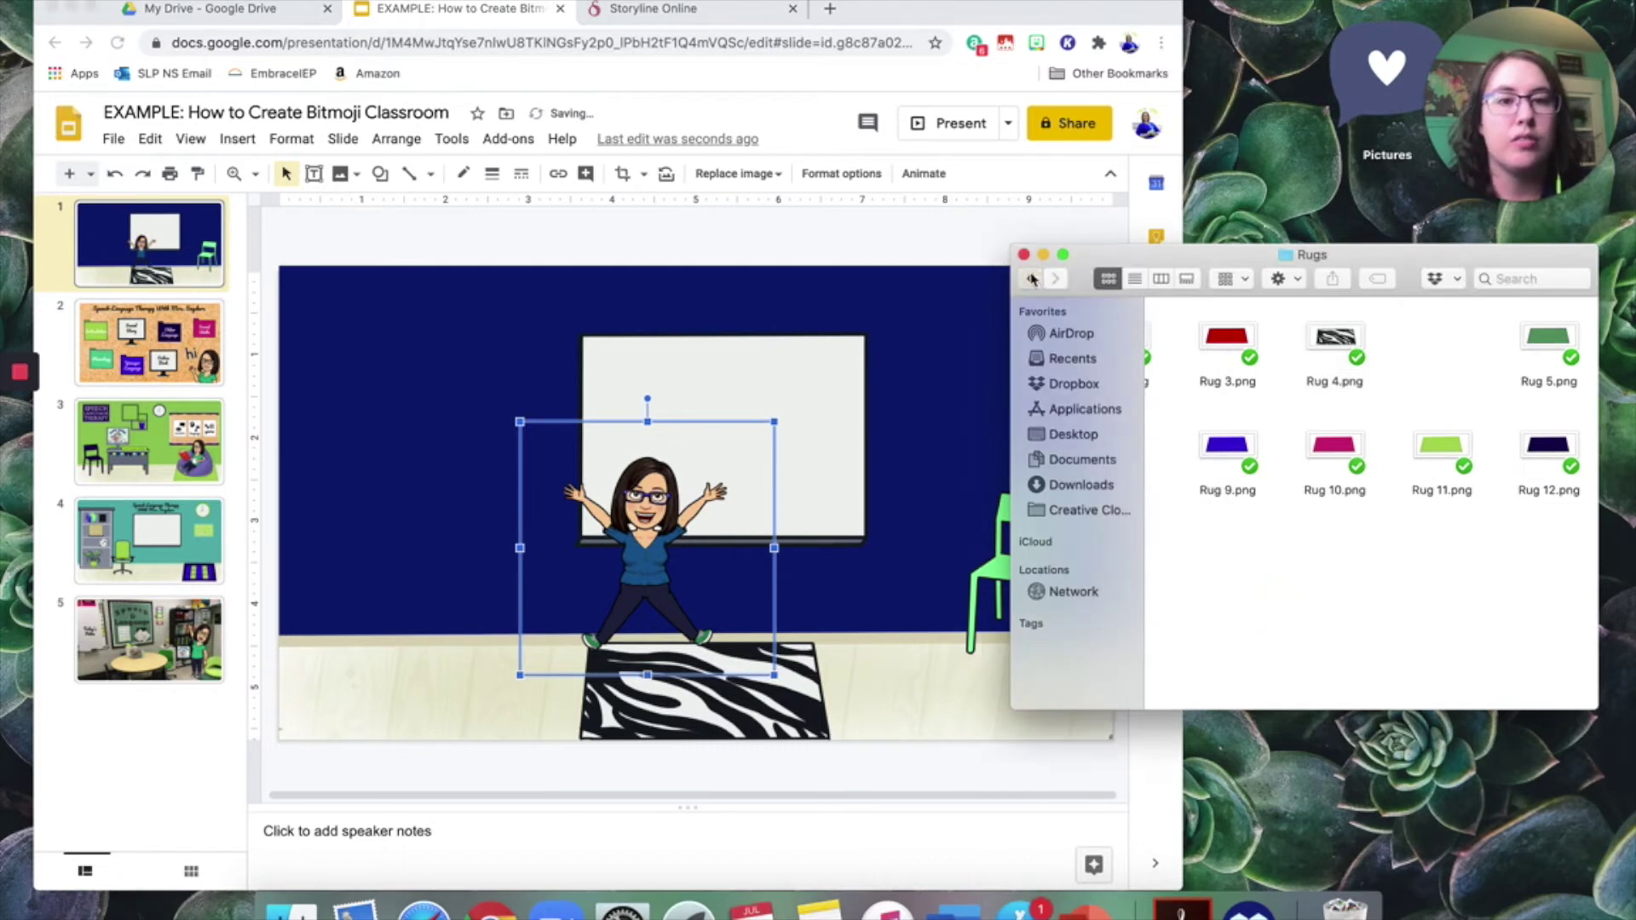
# Open Desks Tables and Shelving and drag Short bookshelf 1.png onto slide 1.
pyautogui.click(1032, 279)
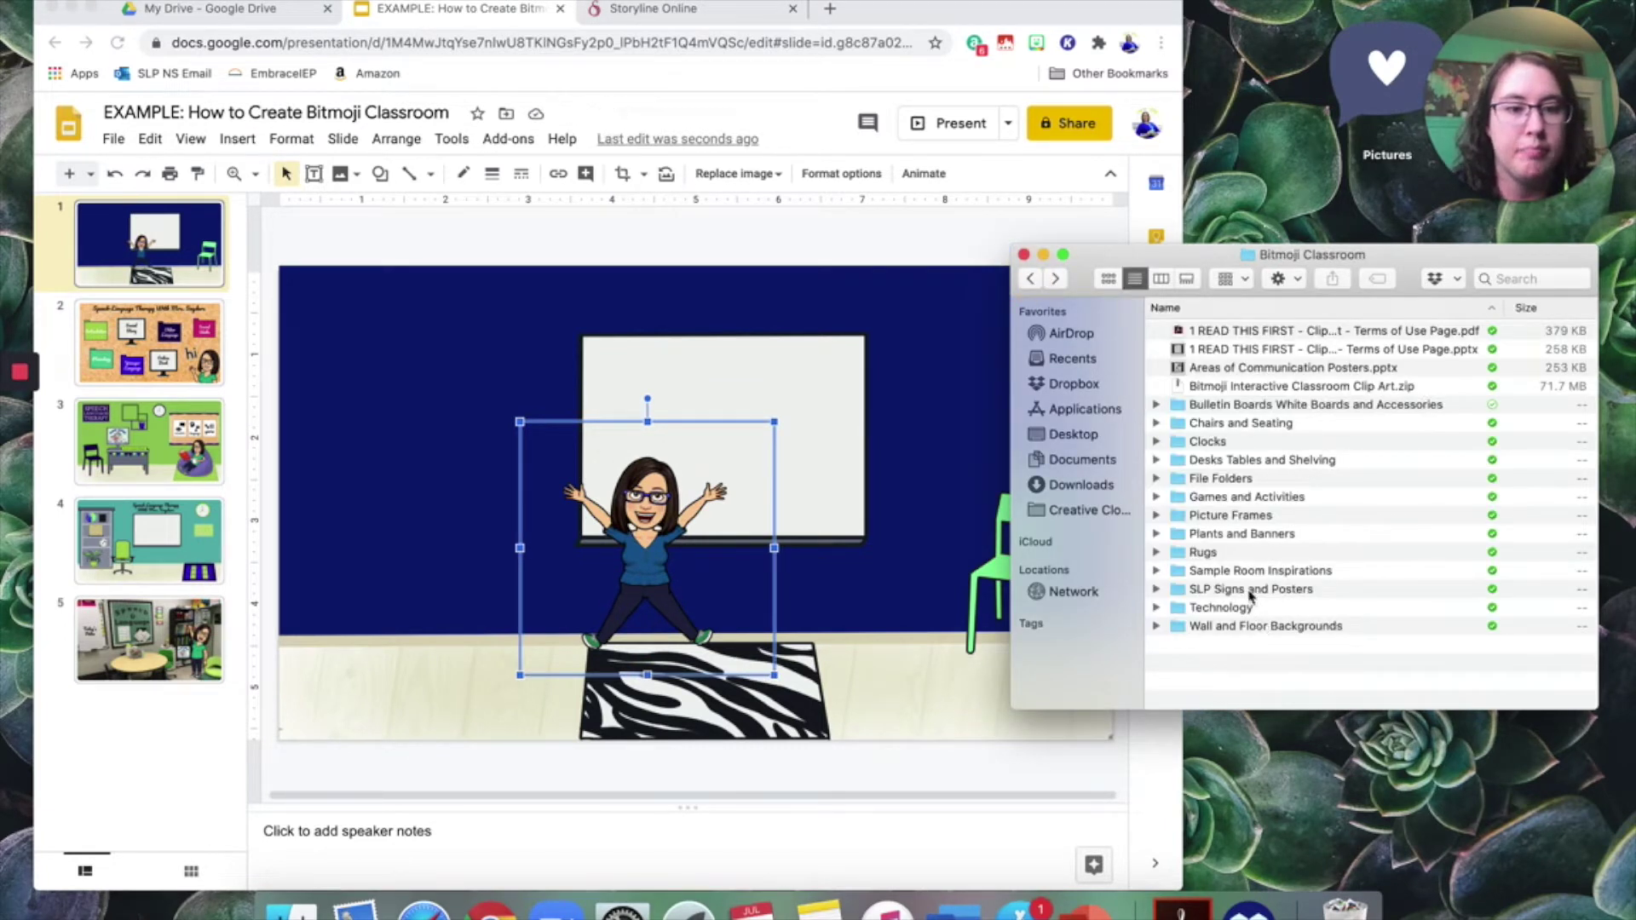
pyautogui.doubleClick(1240, 461)
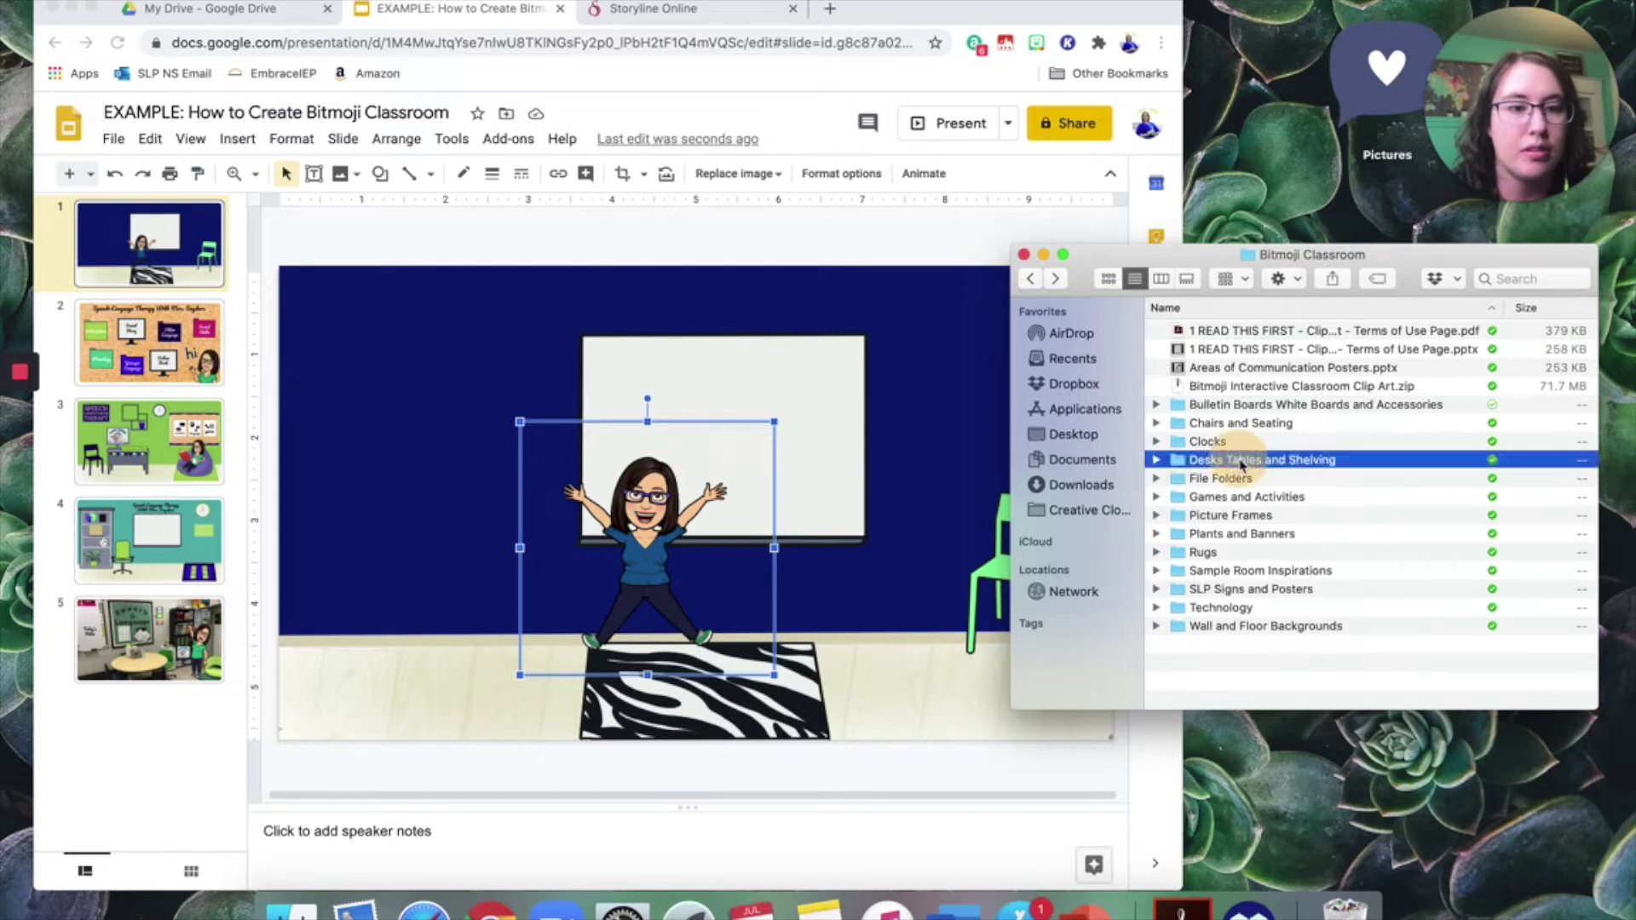
pyautogui.hscroll(3, 1272, 460)
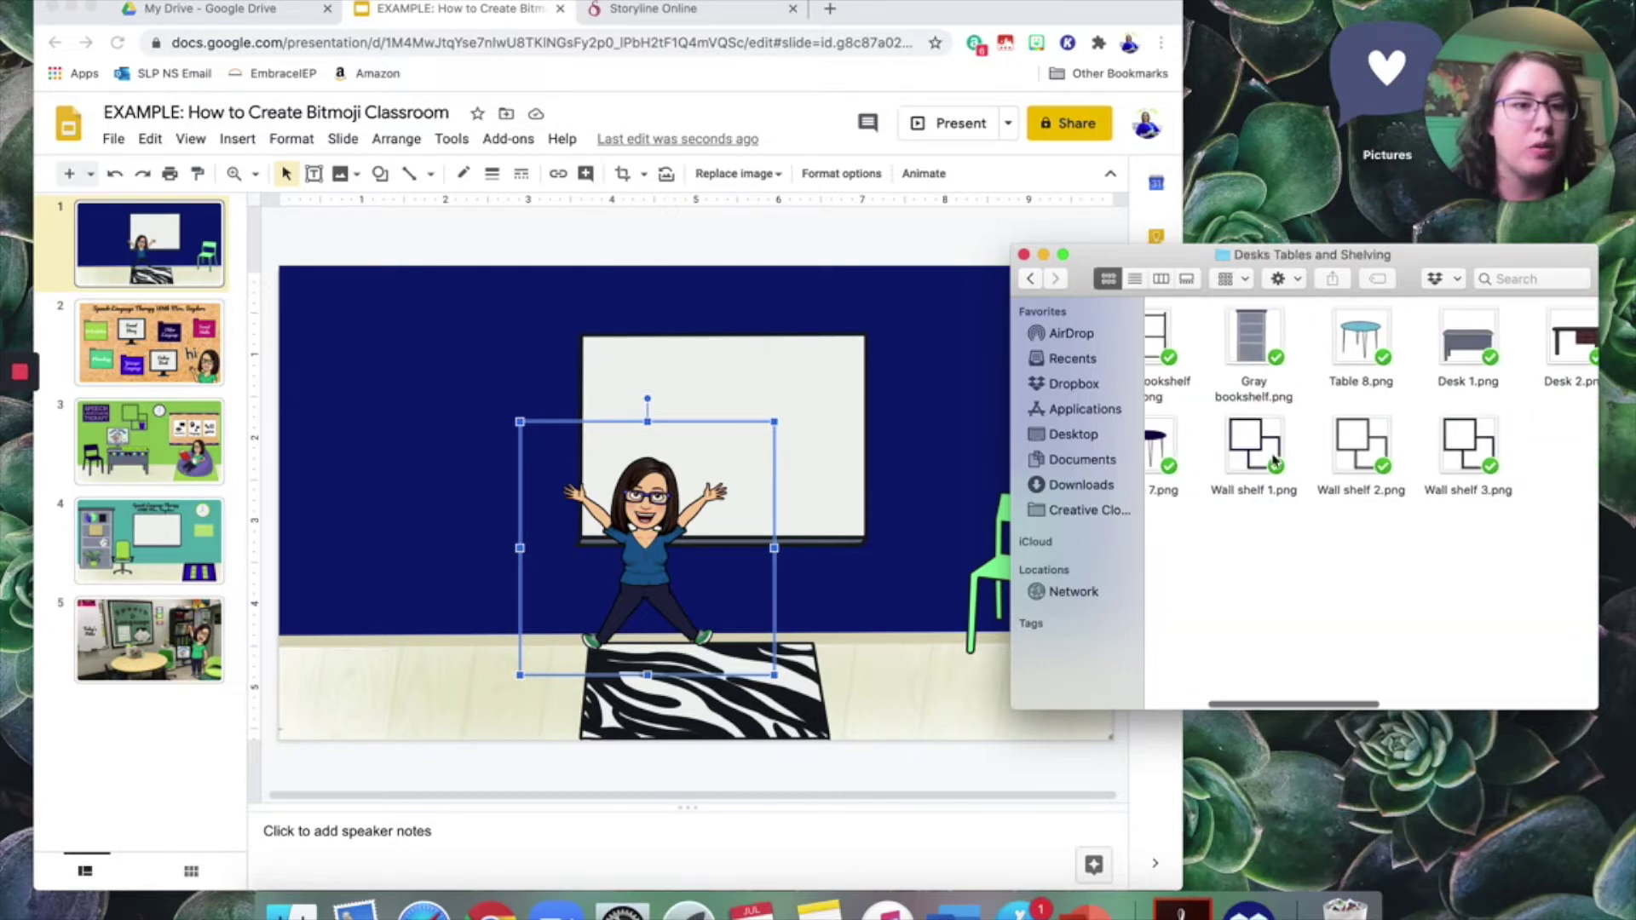
pyautogui.hscroll(-3, 1273, 460)
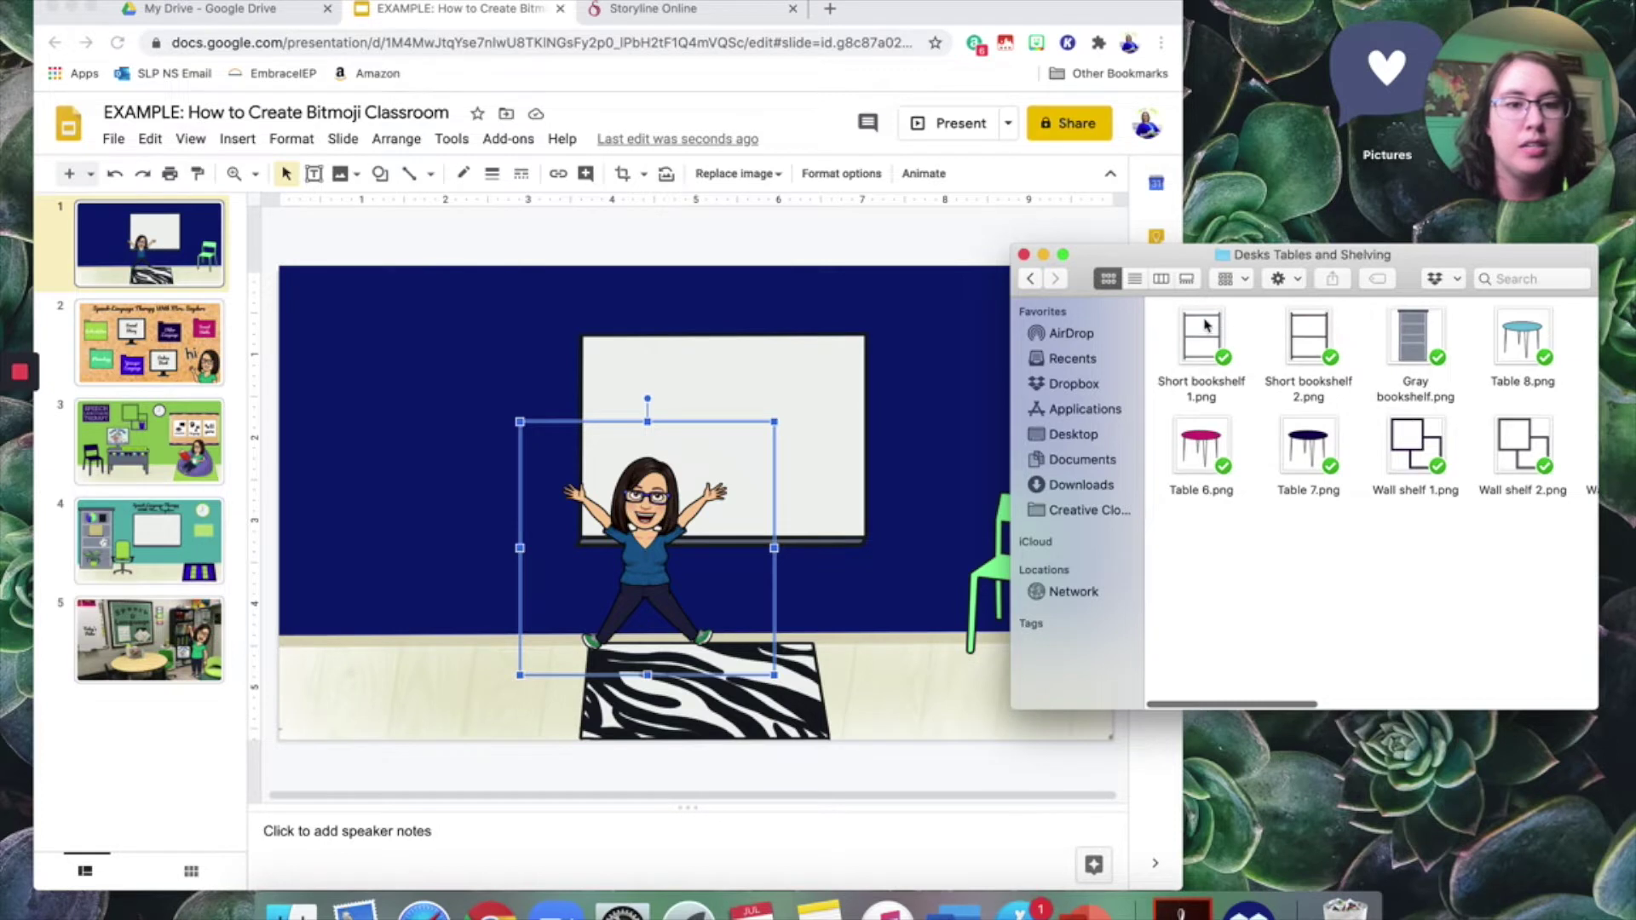
pyautogui.moveTo(1201, 339); pyautogui.dragTo(369, 551)
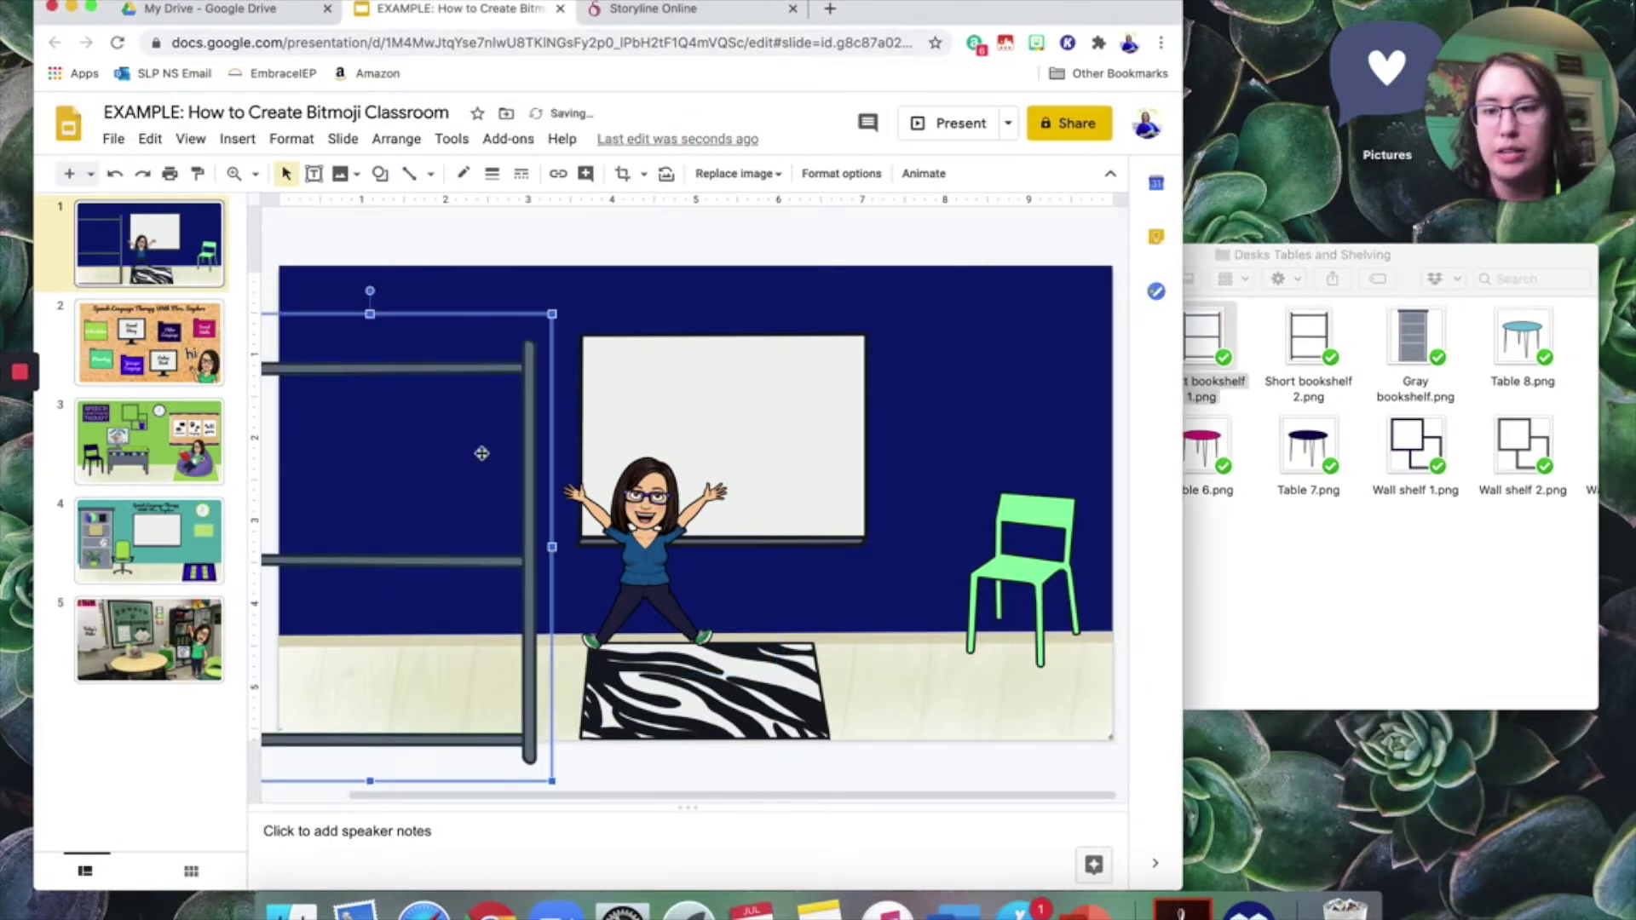
# Shrink Short bookshelf 1.png and place it just left of the Bitmoji.
pyautogui.moveTo(554, 313); pyautogui.dragTo(397, 512)
pyautogui.moveTo(336, 563); pyautogui.dragTo(478, 445)
pyautogui.moveTo(539, 396); pyautogui.dragTo(537, 556)
# Drag Gray bookshelf.png from the clip-art folder onto the slide.
pyautogui.click(1331, 605)
pyautogui.hscroll(5, 1332, 554)
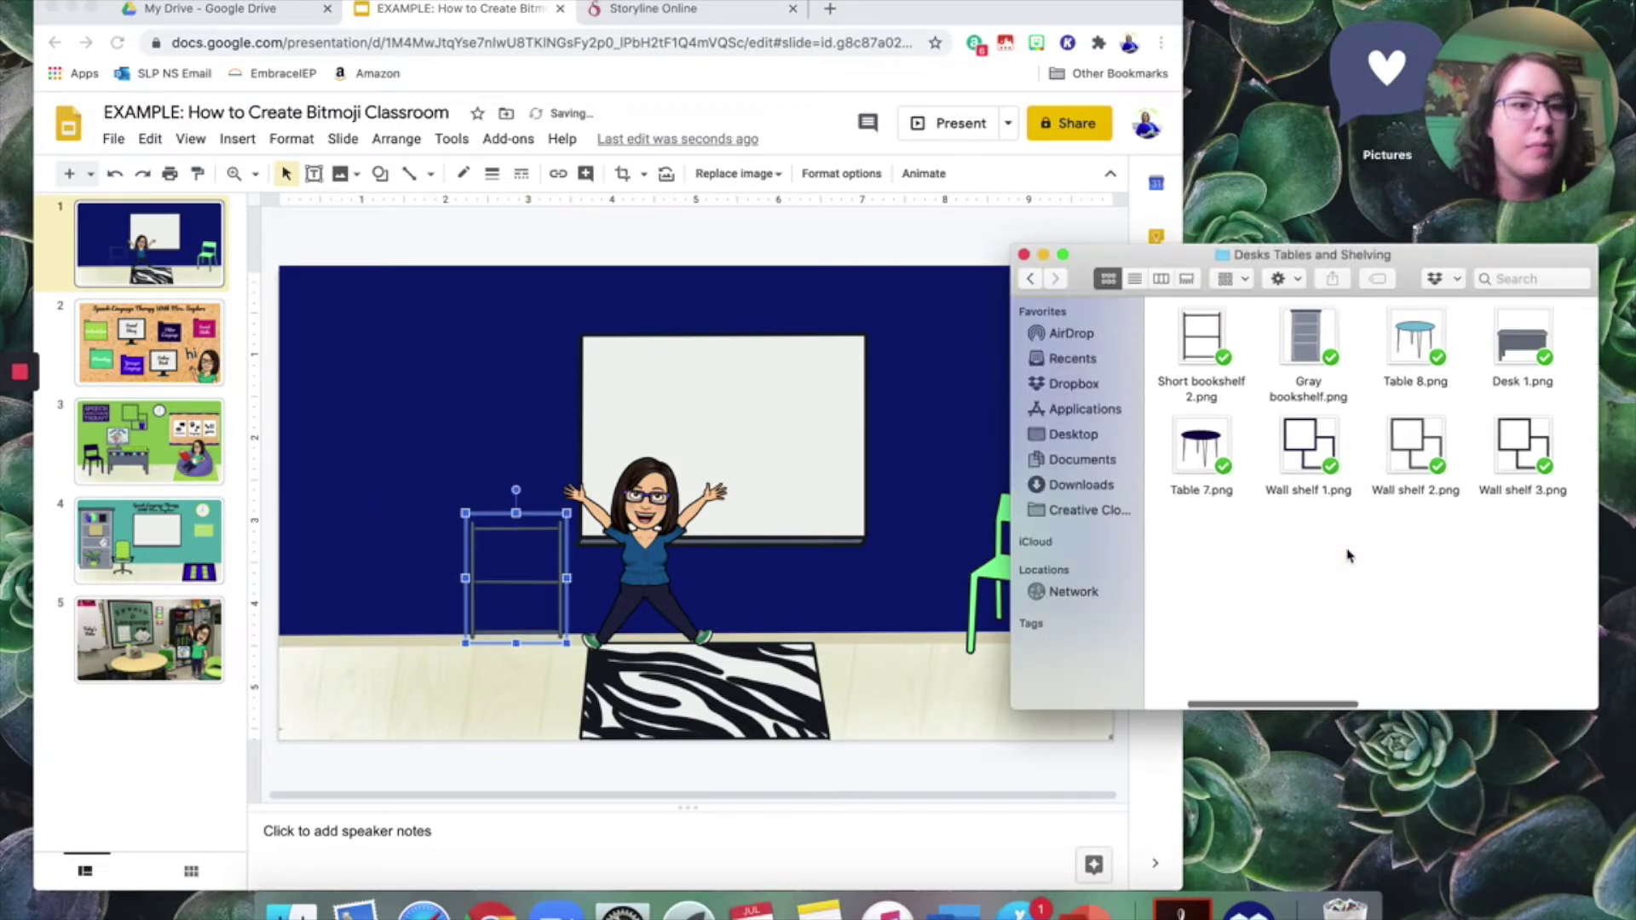
pyautogui.hscroll(4, 1331, 514)
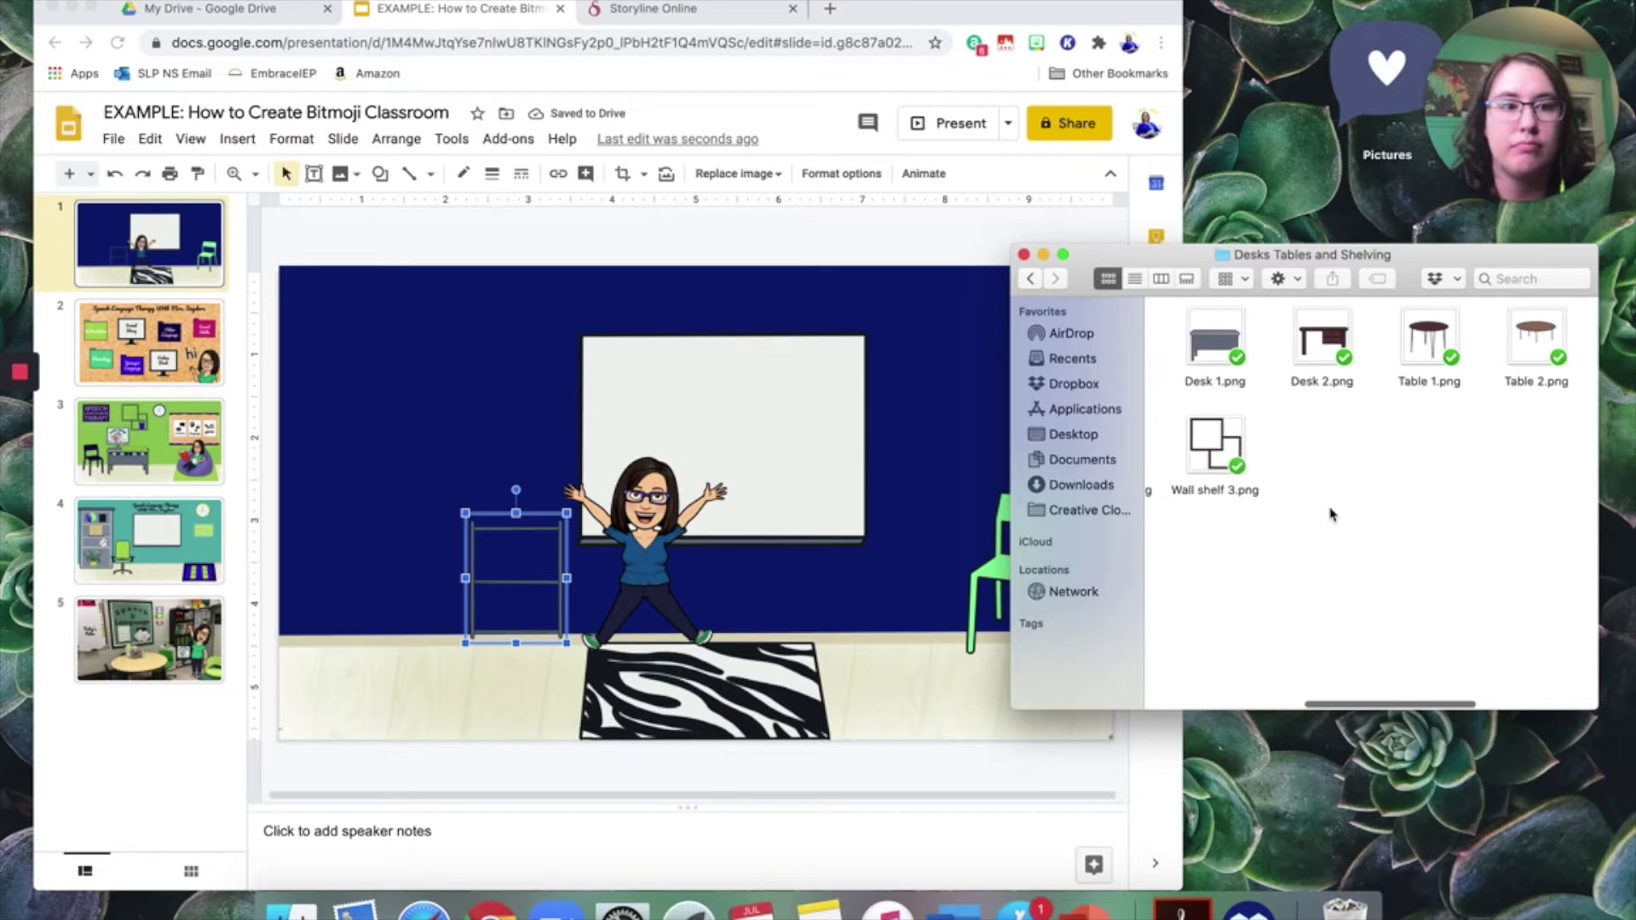
pyautogui.hscroll(-4, 1332, 514)
pyautogui.hscroll(-3, 1332, 514)
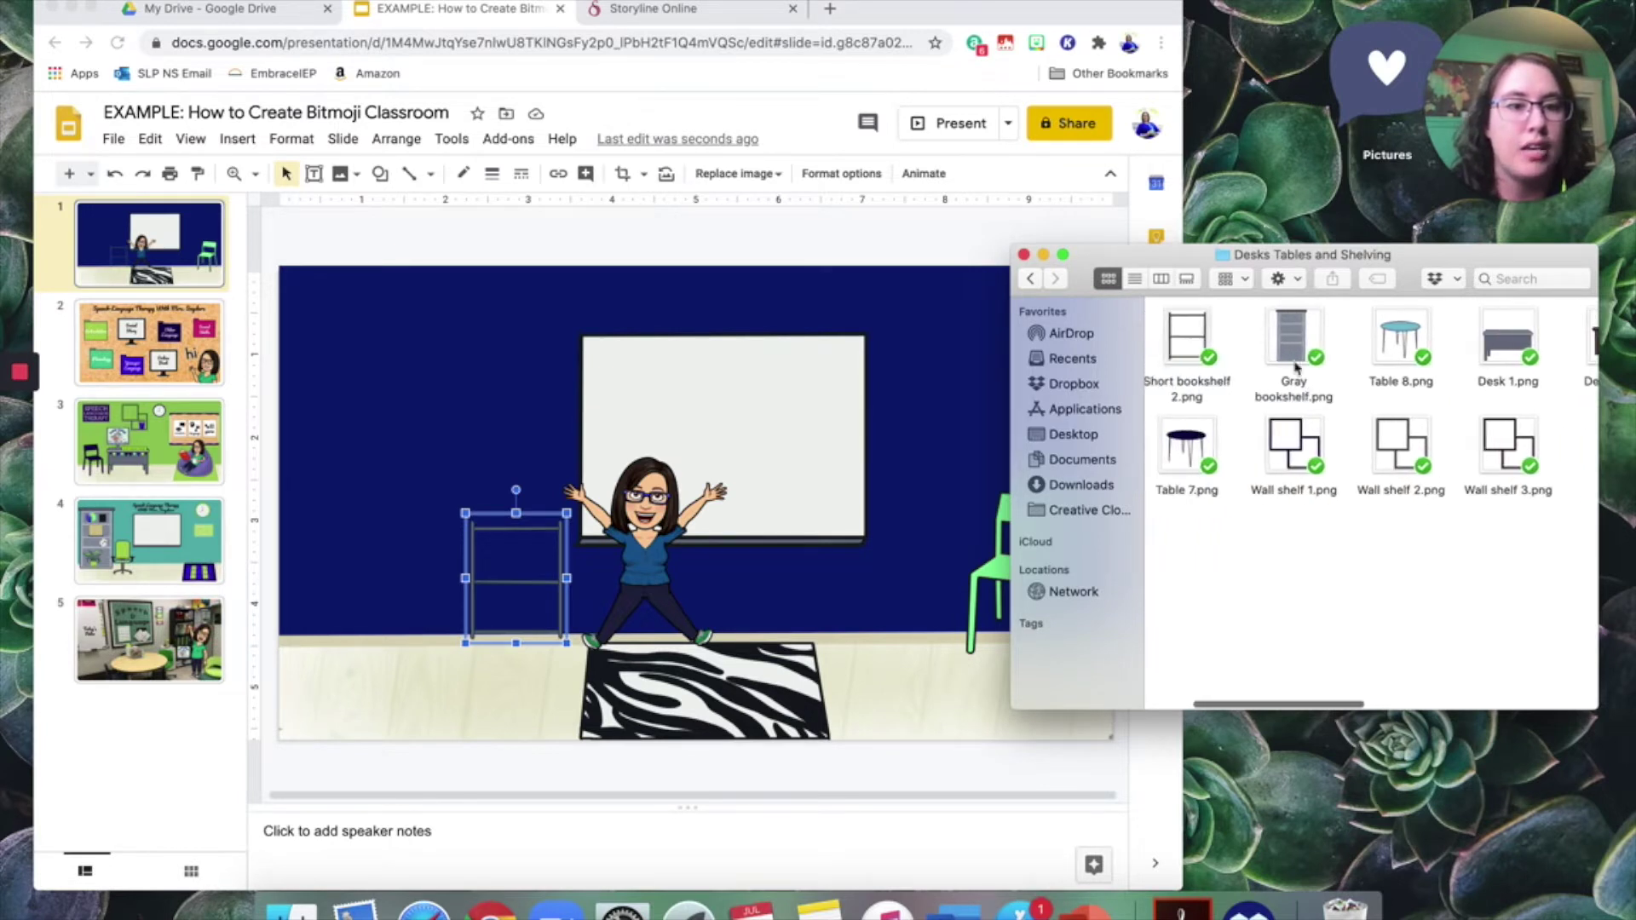
pyautogui.moveTo(1291, 340); pyautogui.dragTo(567, 497)
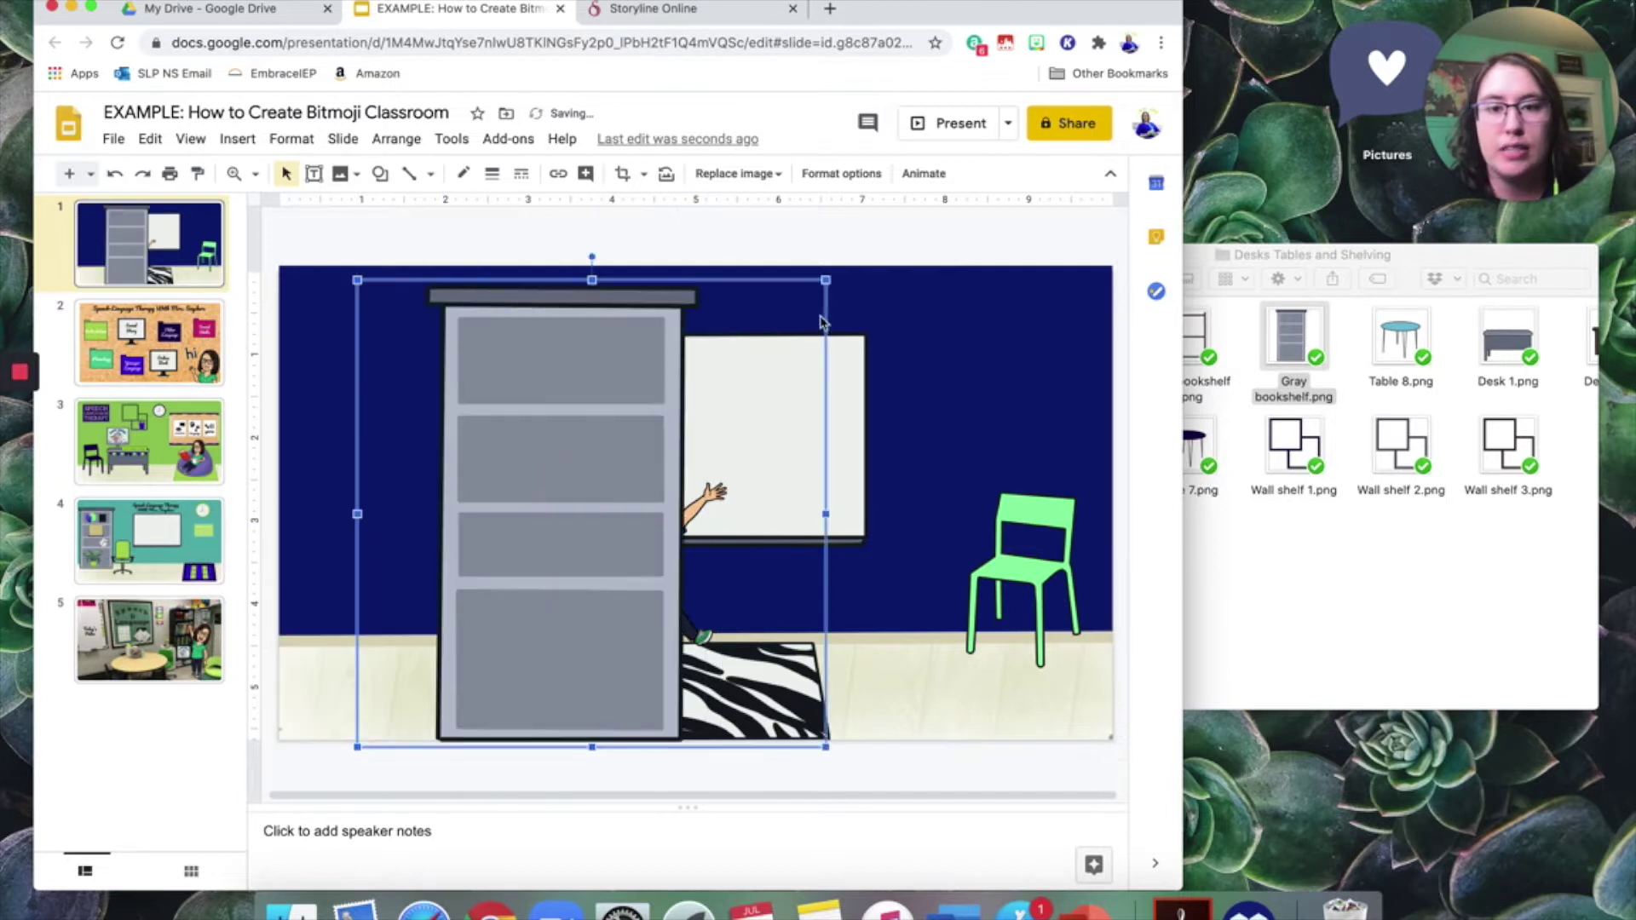
# Shrink the gray bookshelf against the left wall, and nudge the small shelf and green chair down.
pyautogui.moveTo(826, 279); pyautogui.dragTo(644, 460)
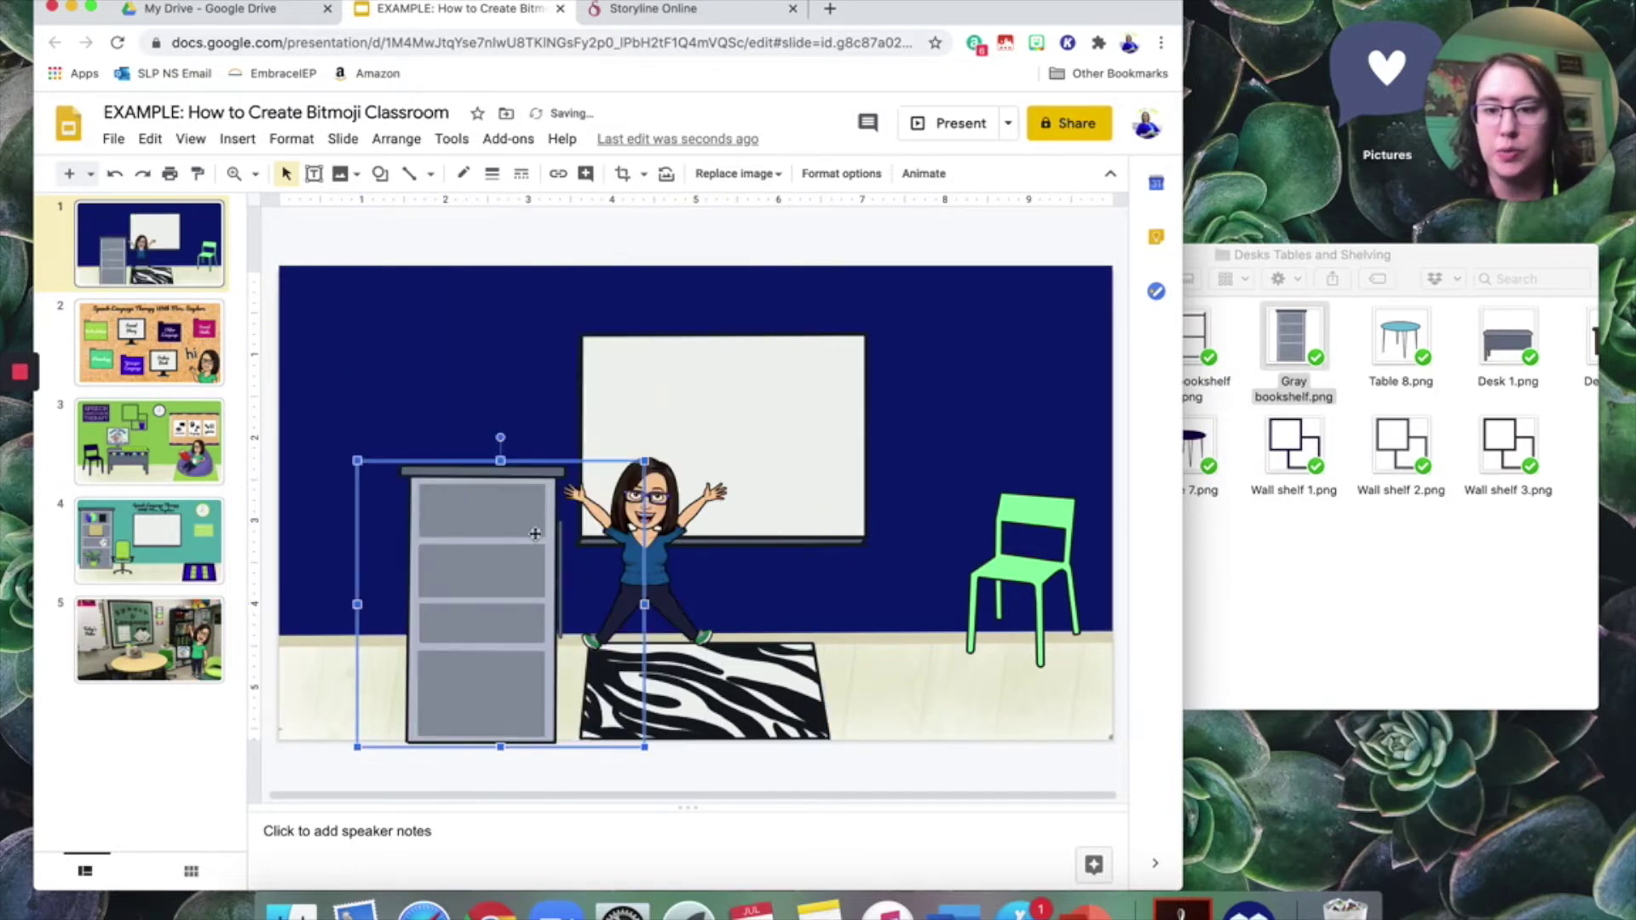
pyautogui.moveTo(529, 533); pyautogui.dragTo(414, 501)
pyautogui.click(560, 552)
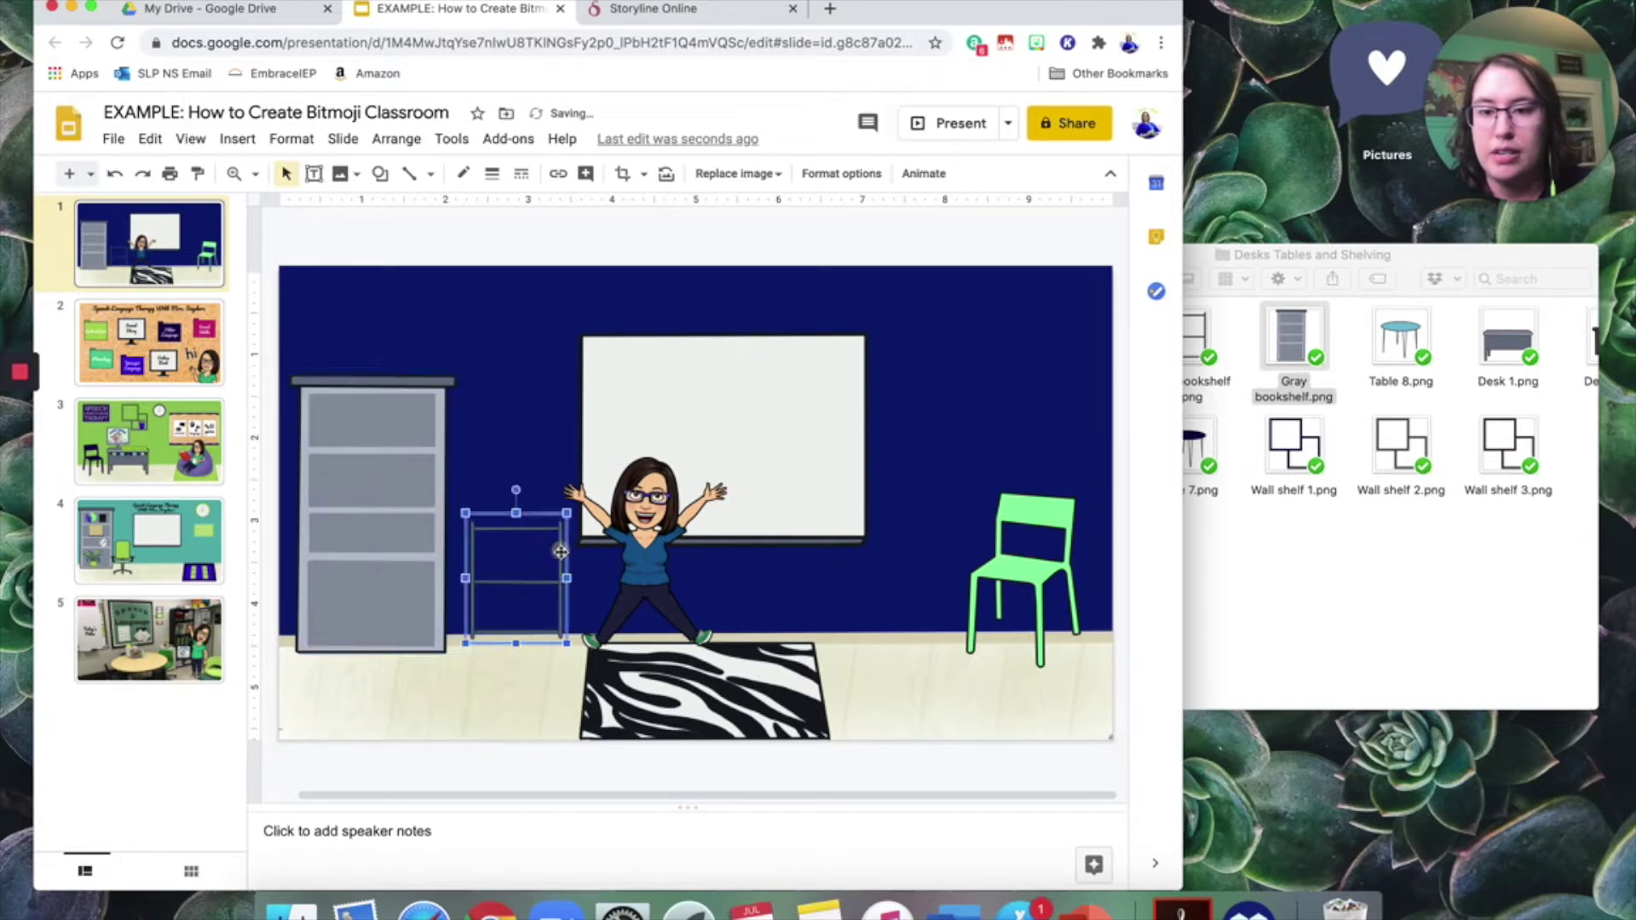
pyautogui.moveTo(560, 552); pyautogui.dragTo(553, 566)
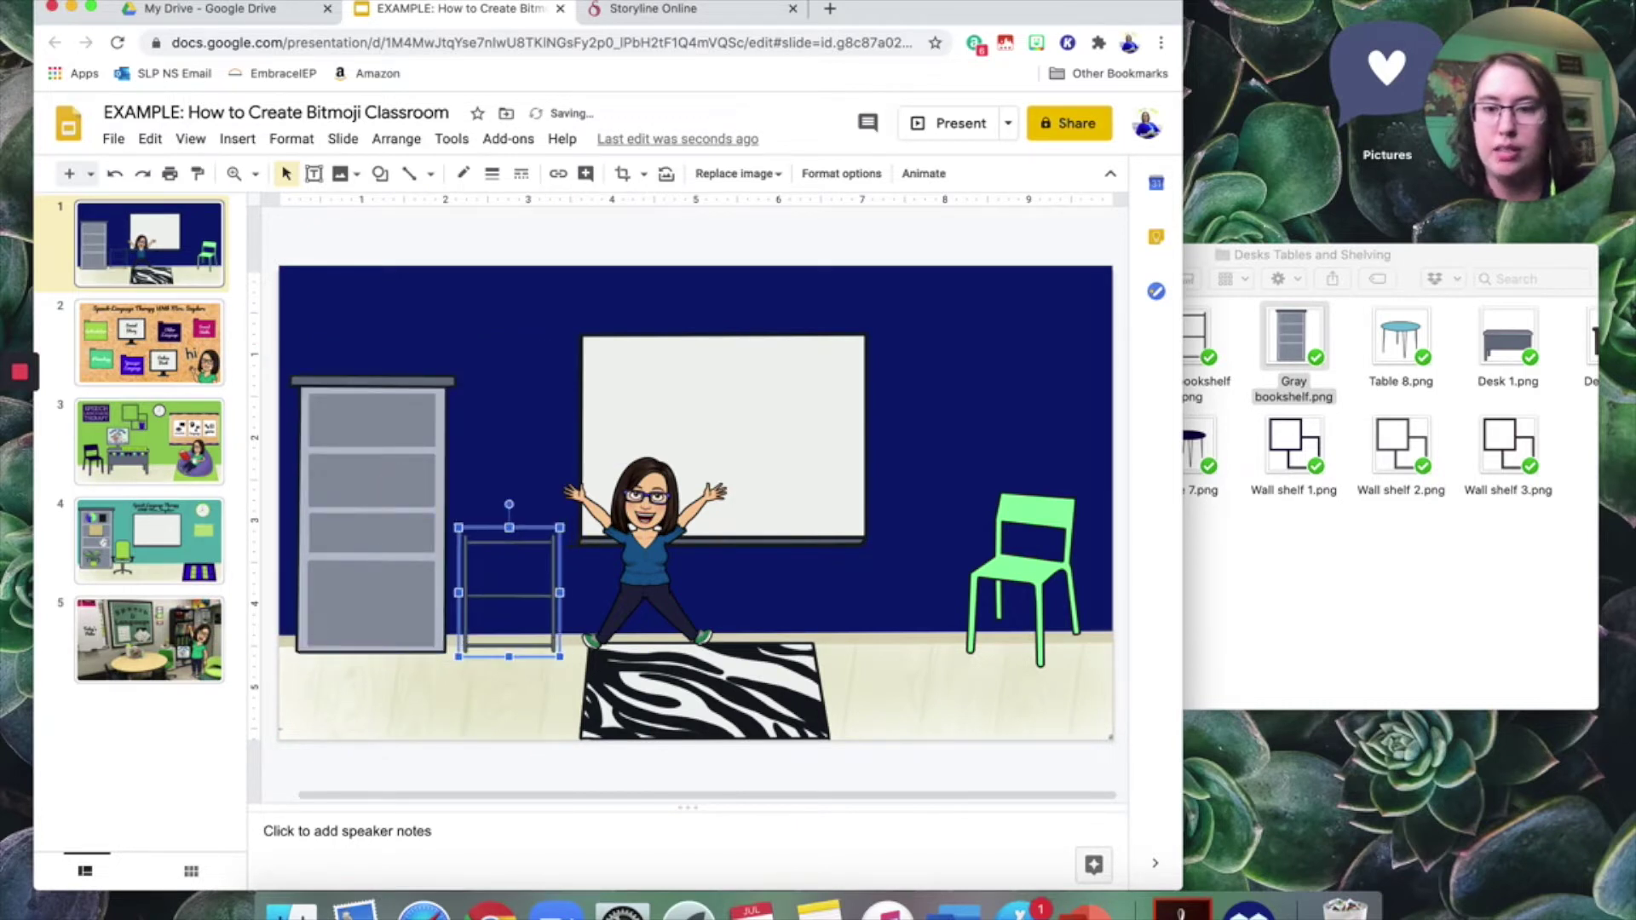
pyautogui.click(621, 240)
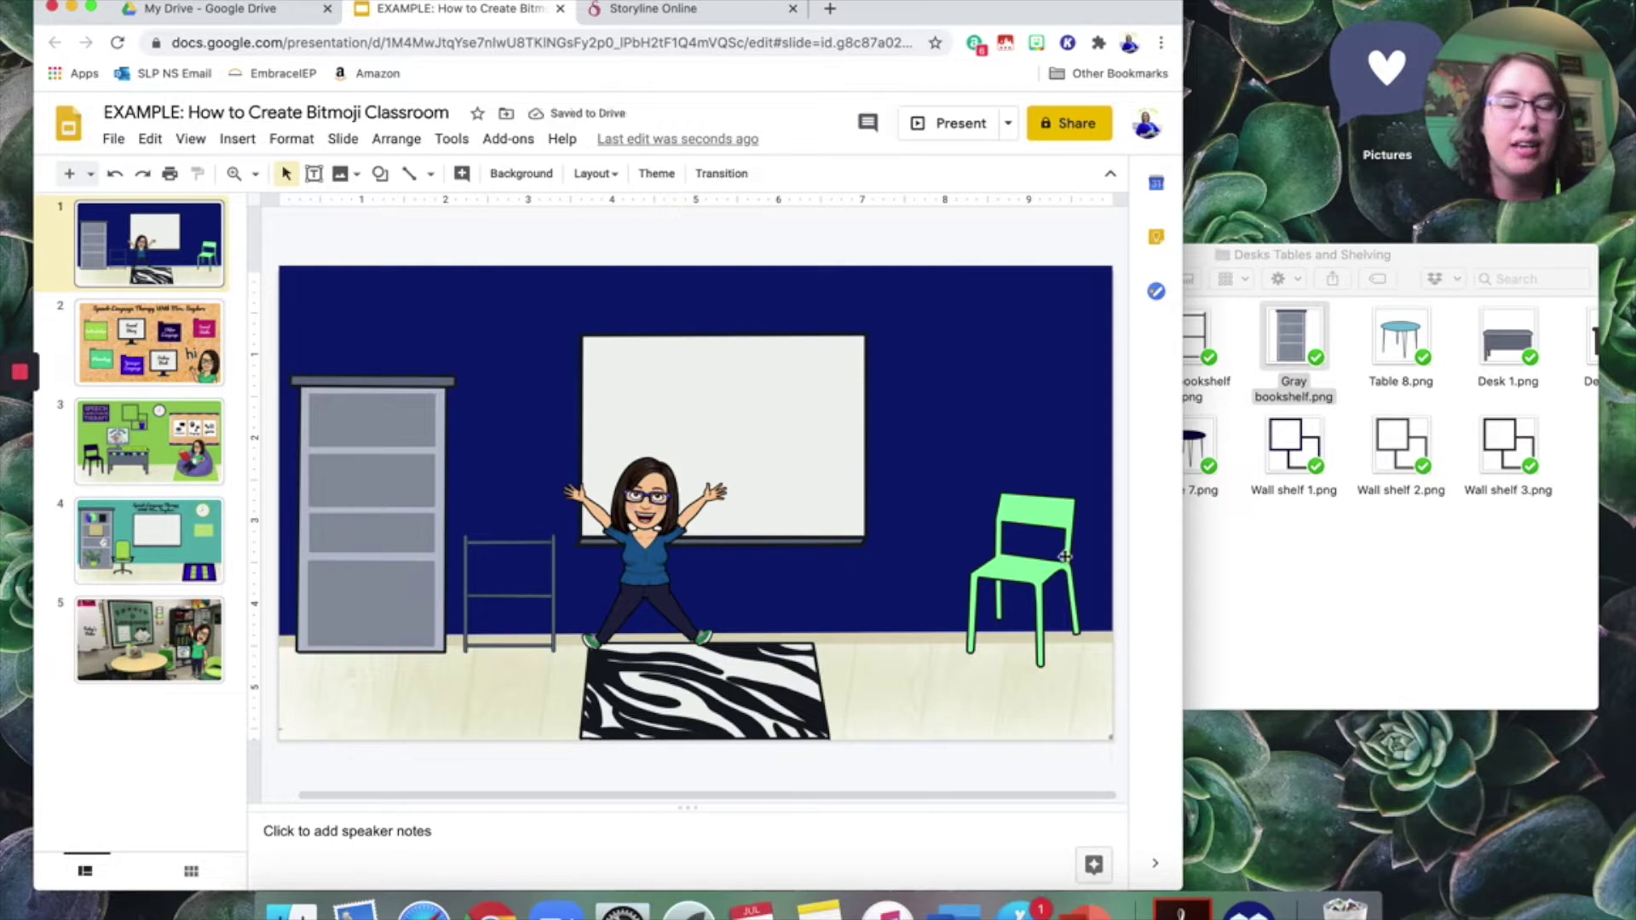
pyautogui.moveTo(1041, 584); pyautogui.dragTo(1036, 609)
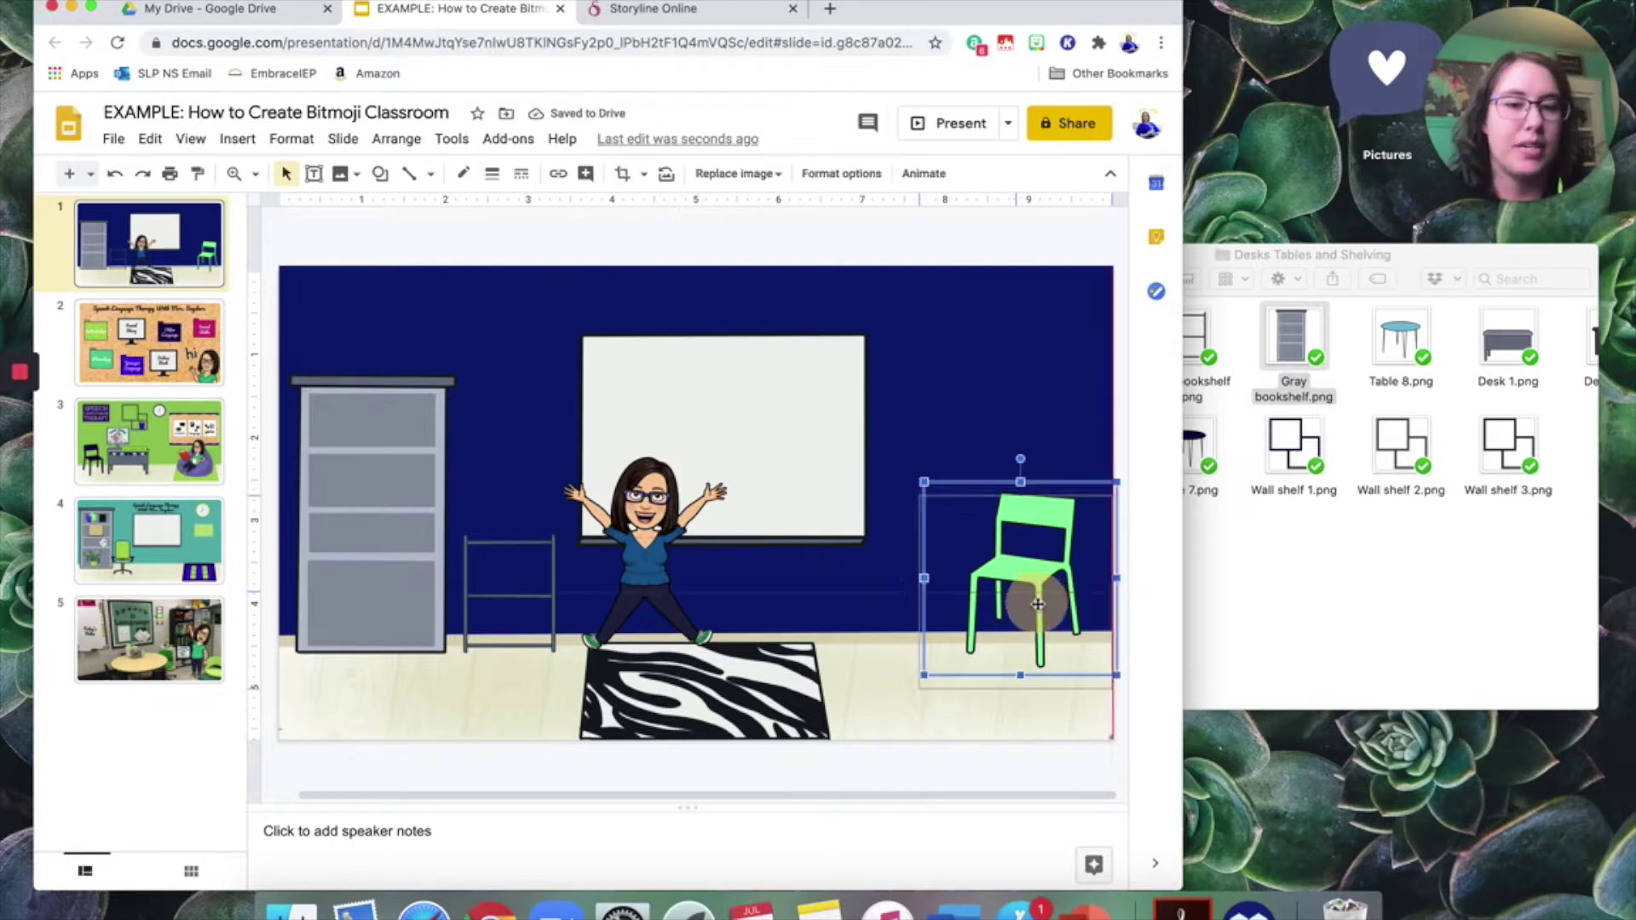
# Add Clock 10.png from the Clocks clip-art folder to the slide.
pyautogui.click(1364, 524)
pyautogui.click(1030, 280)
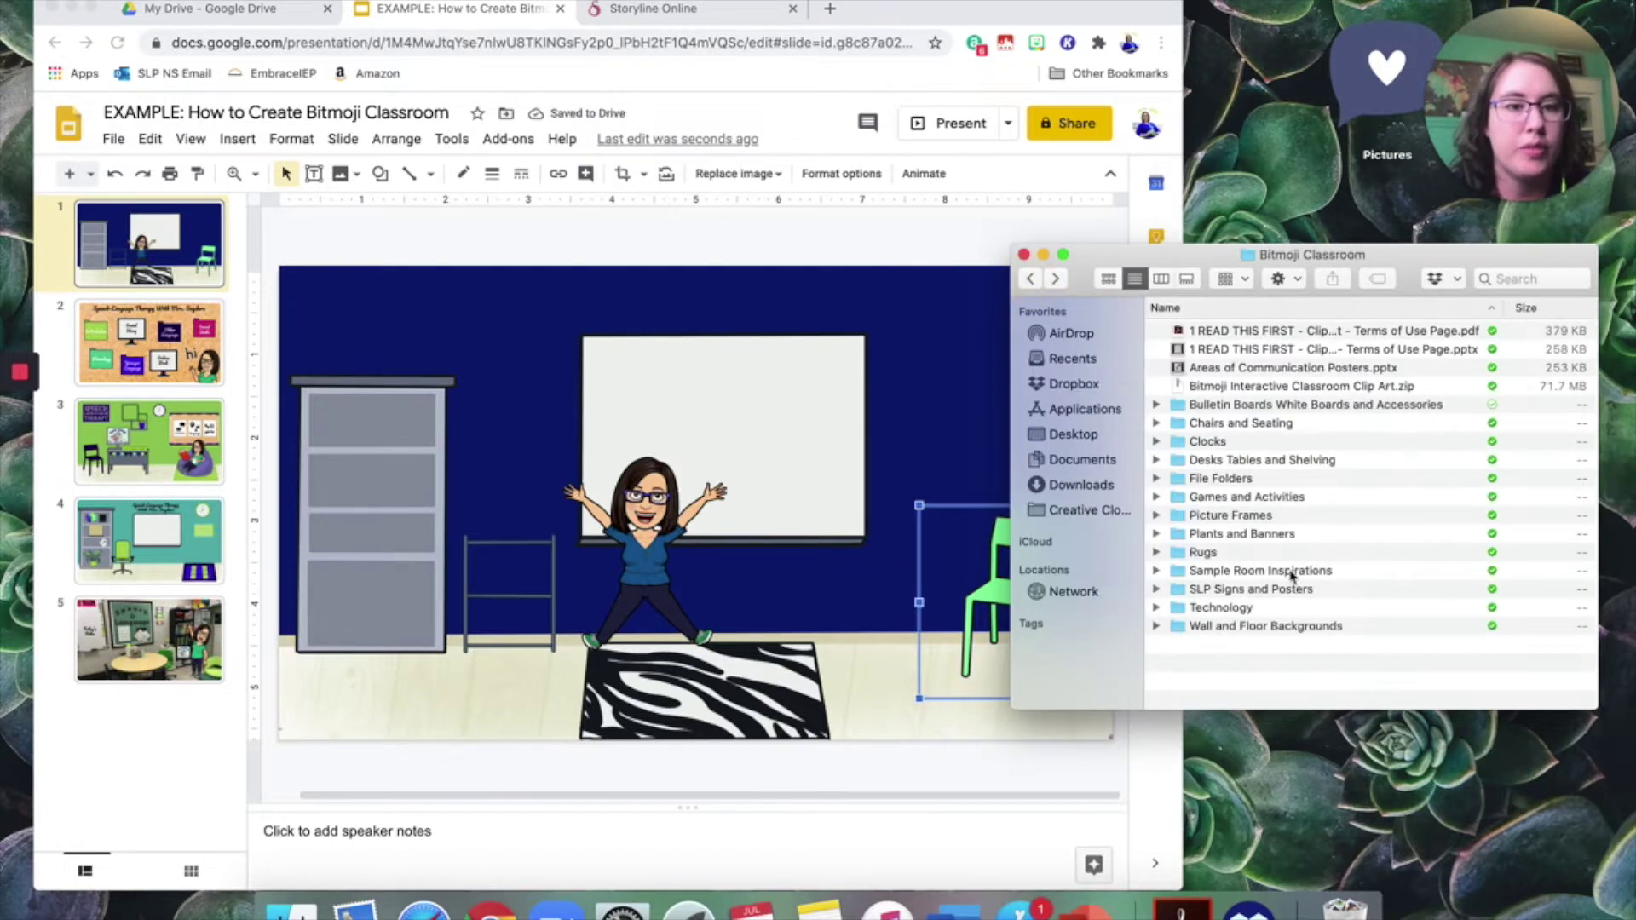
pyautogui.doubleClick(1216, 443)
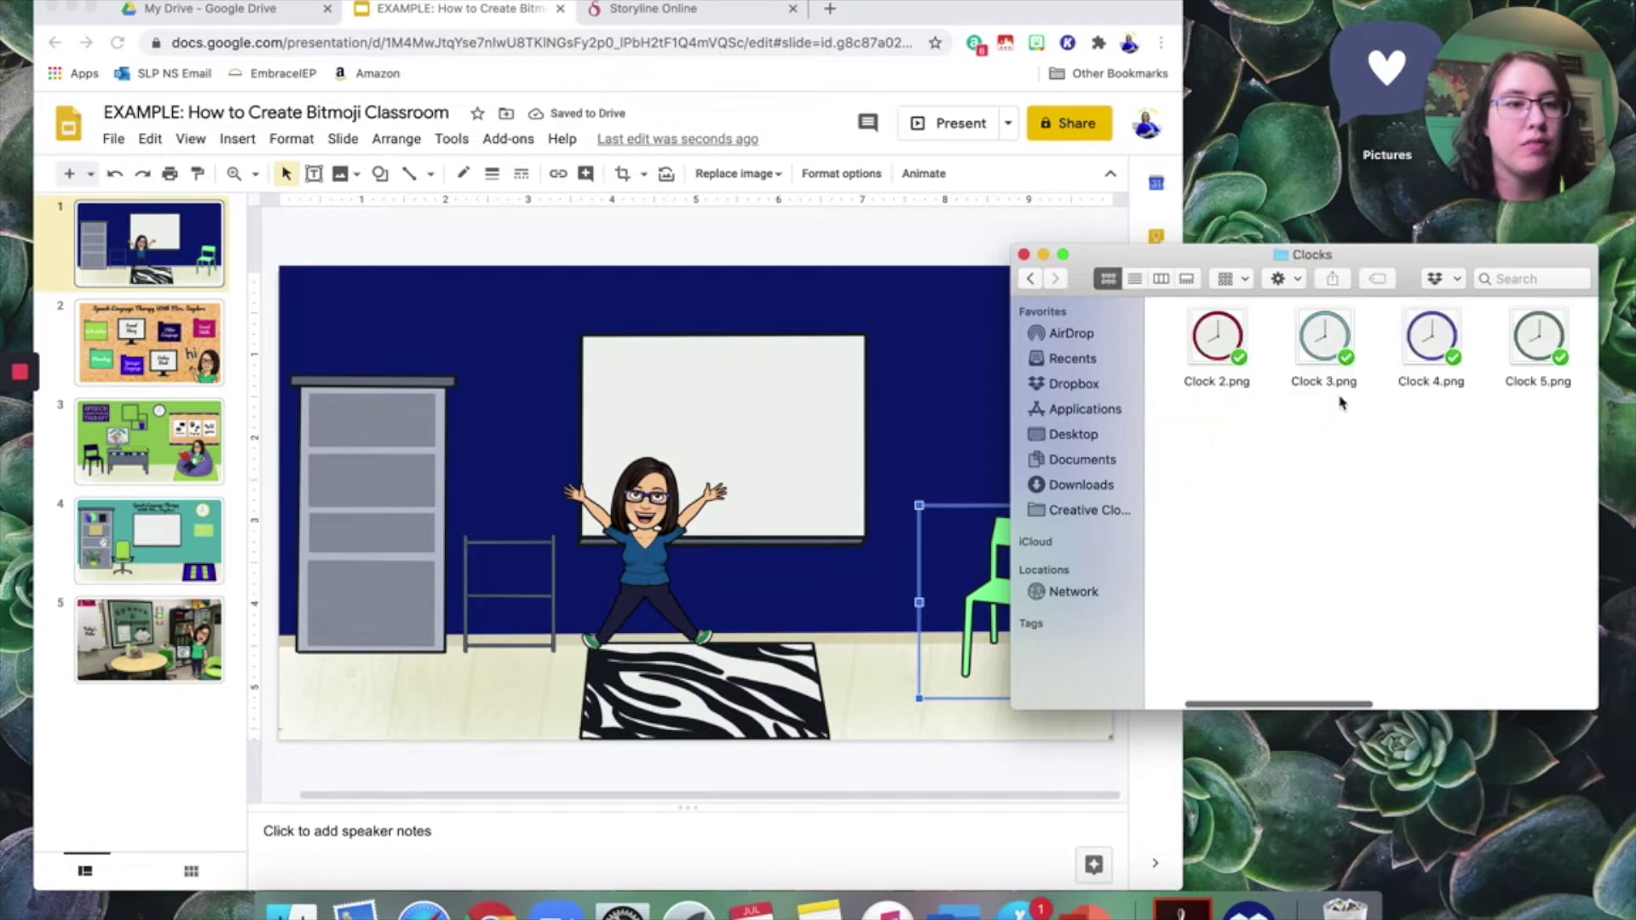
pyautogui.hscroll(5, 1340, 402)
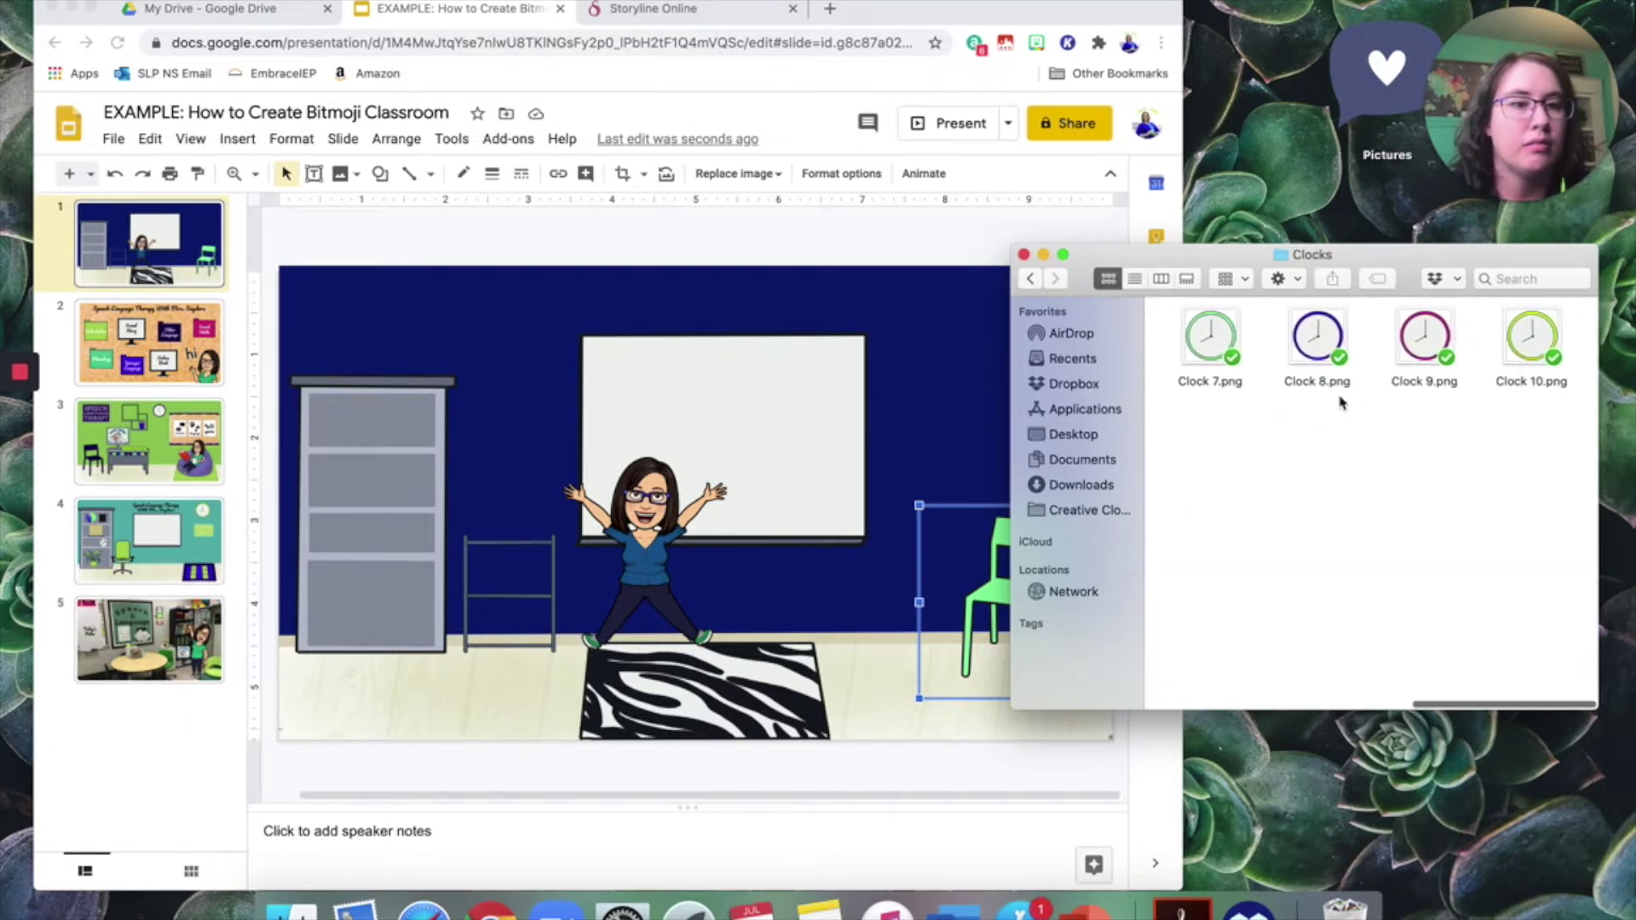
pyautogui.moveTo(1547, 343); pyautogui.dragTo(903, 415)
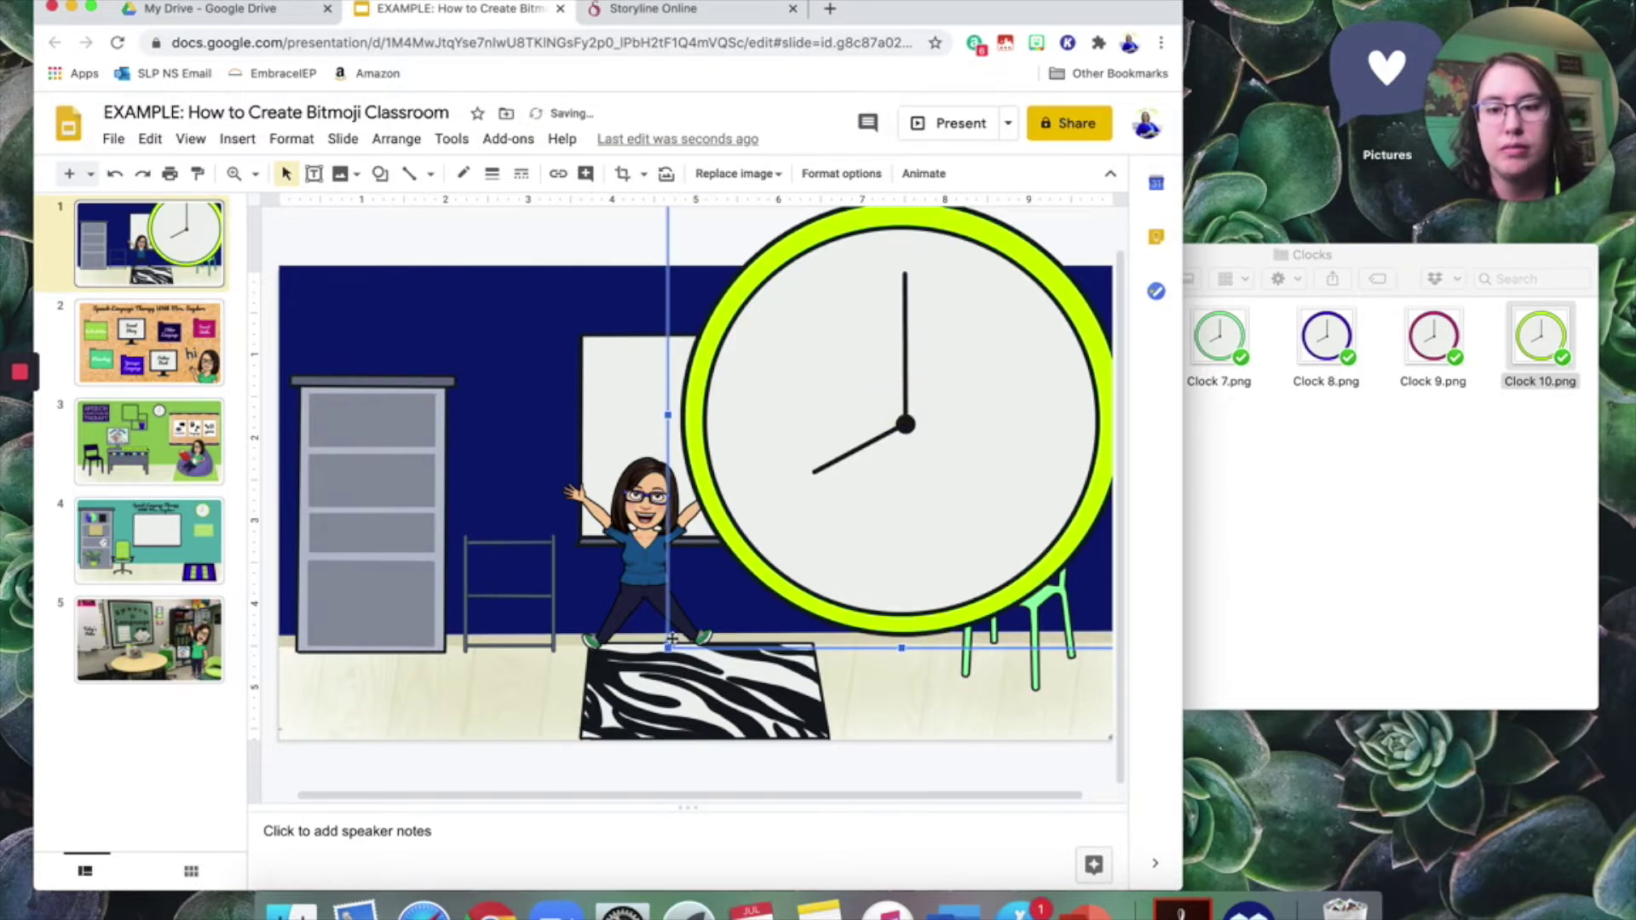
# Shrink Clock 10.png to a small wall clock in the upper-right corner.
pyautogui.moveTo(667, 647); pyautogui.dragTo(911, 408)
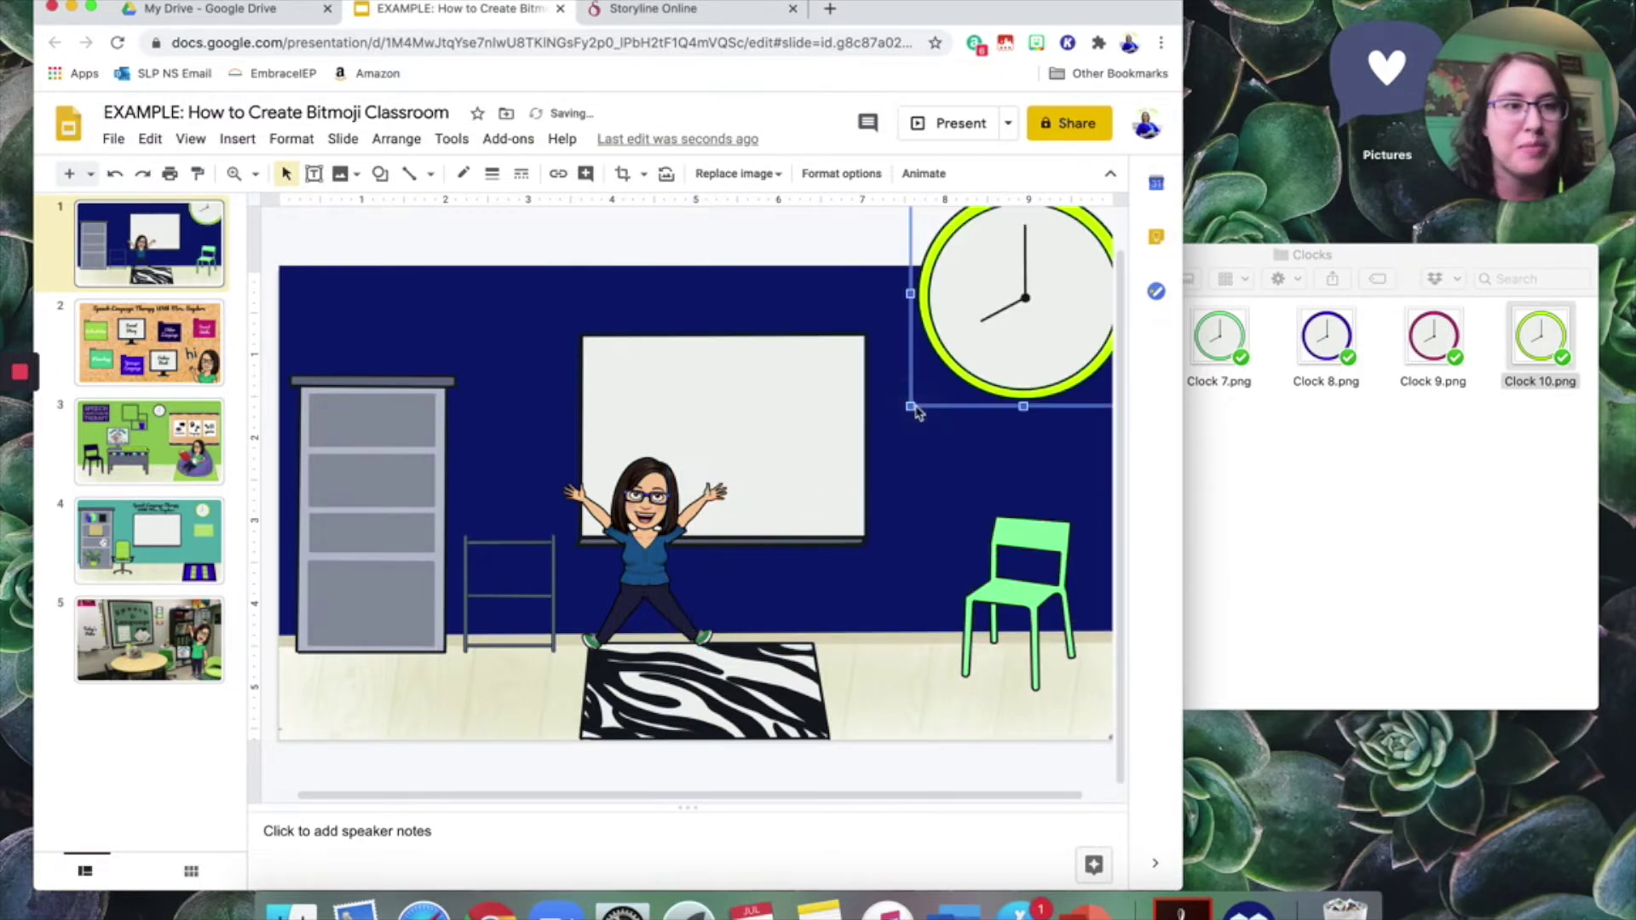
pyautogui.moveTo(983, 298); pyautogui.dragTo(960, 366)
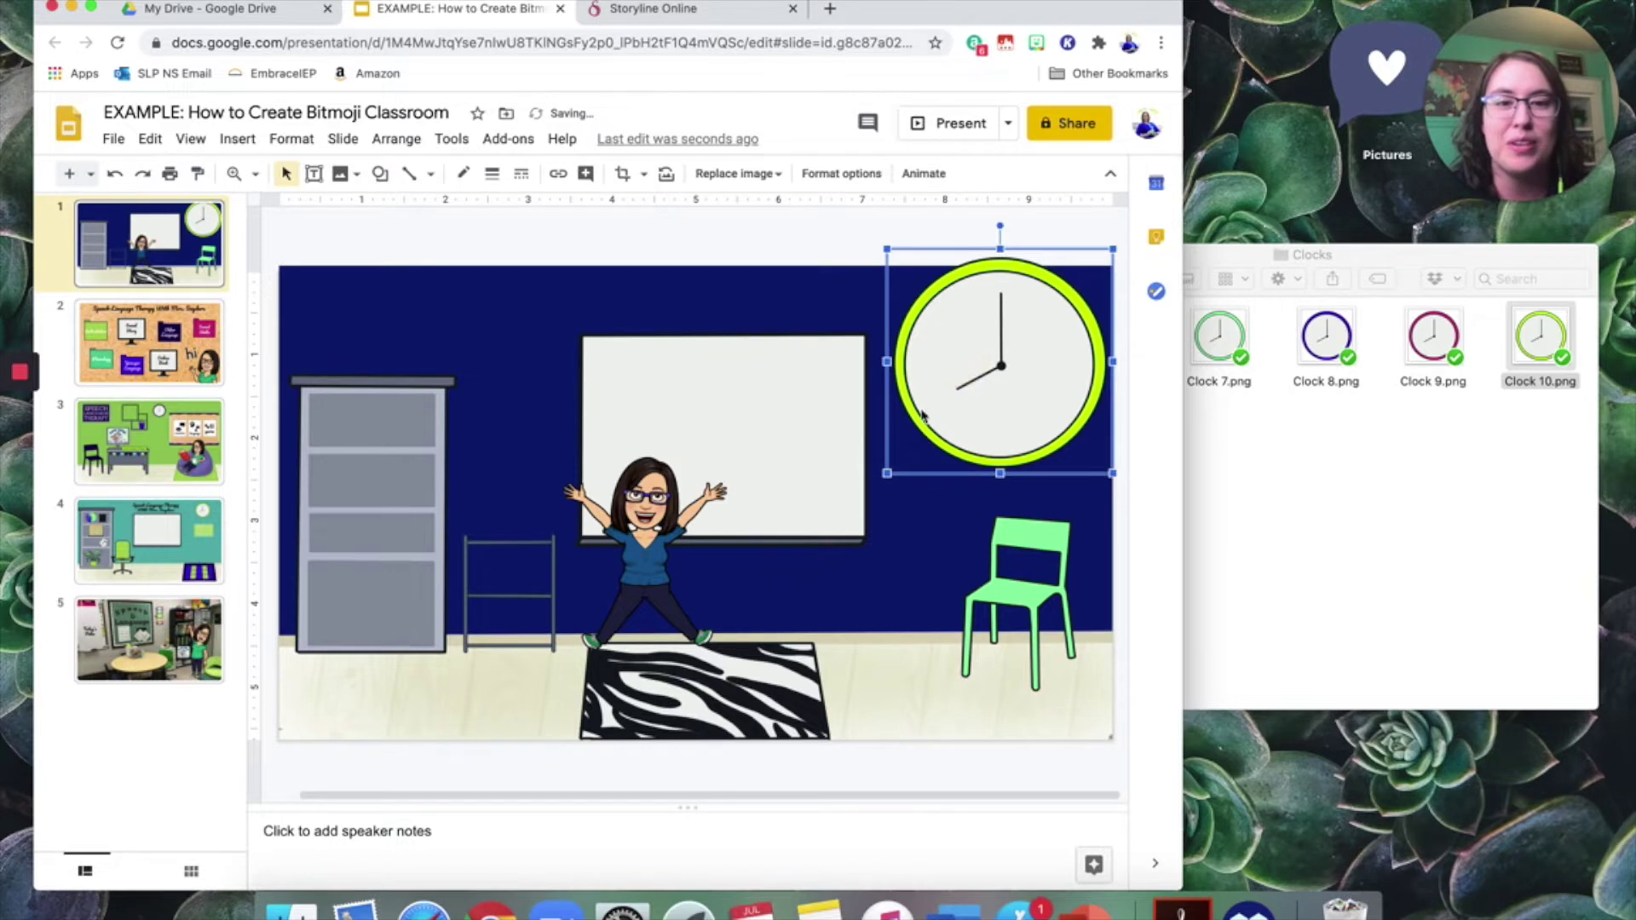
pyautogui.moveTo(886, 474); pyautogui.dragTo(1051, 331)
# Navigate from Bitmoji Classroom into the Plants and Banners folder and browse its images.
pyautogui.click(1417, 465)
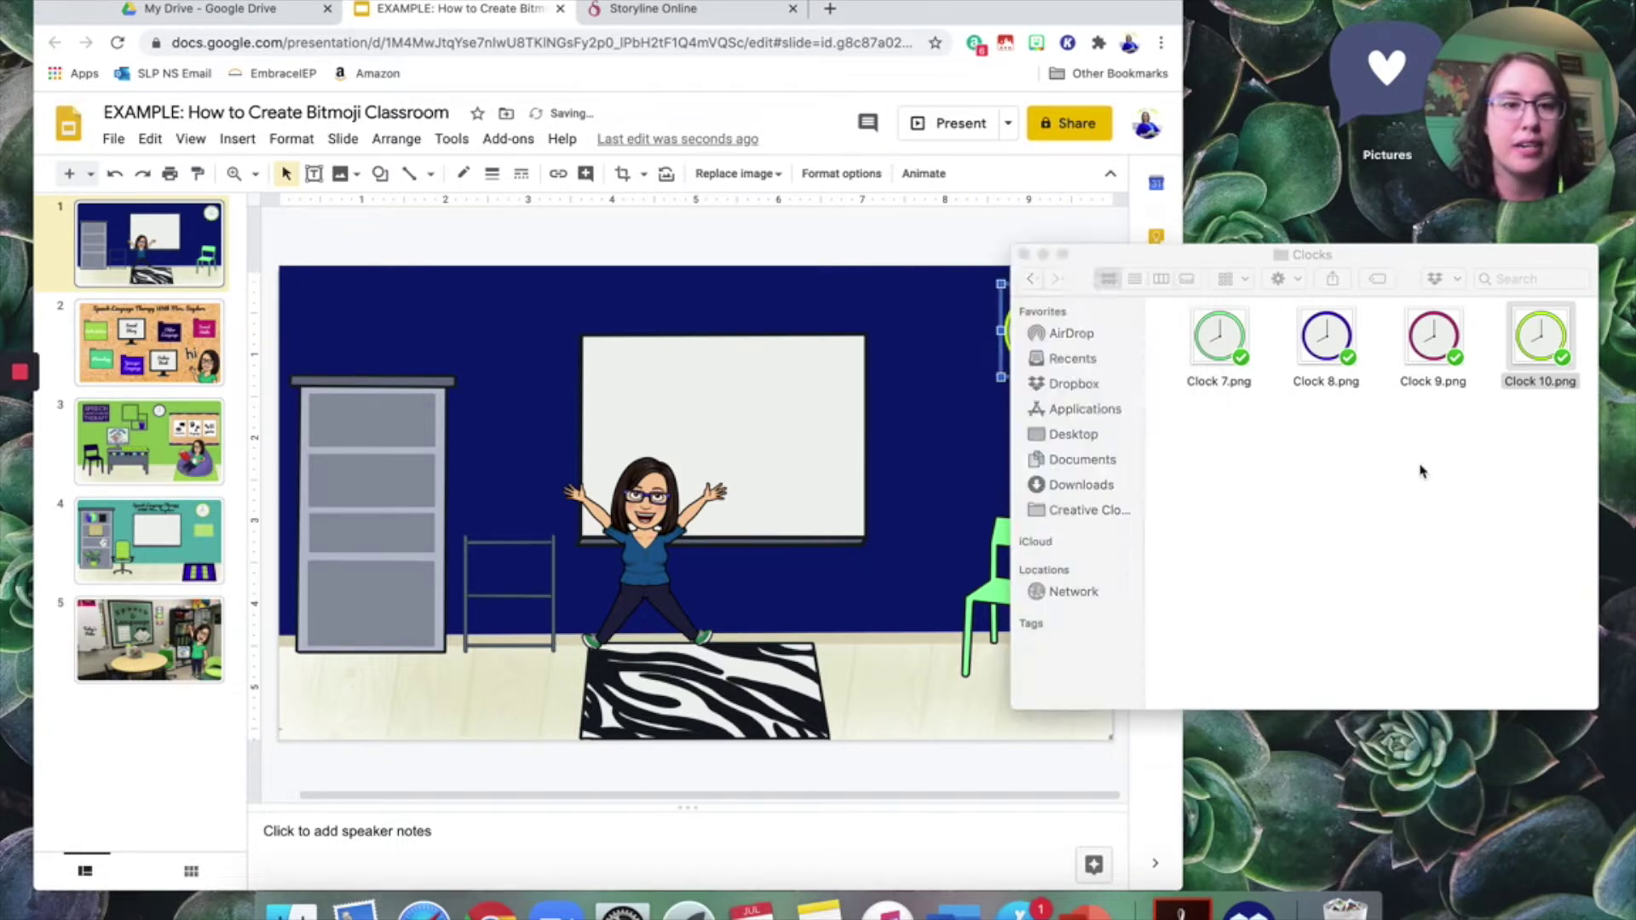
pyautogui.click(1031, 279)
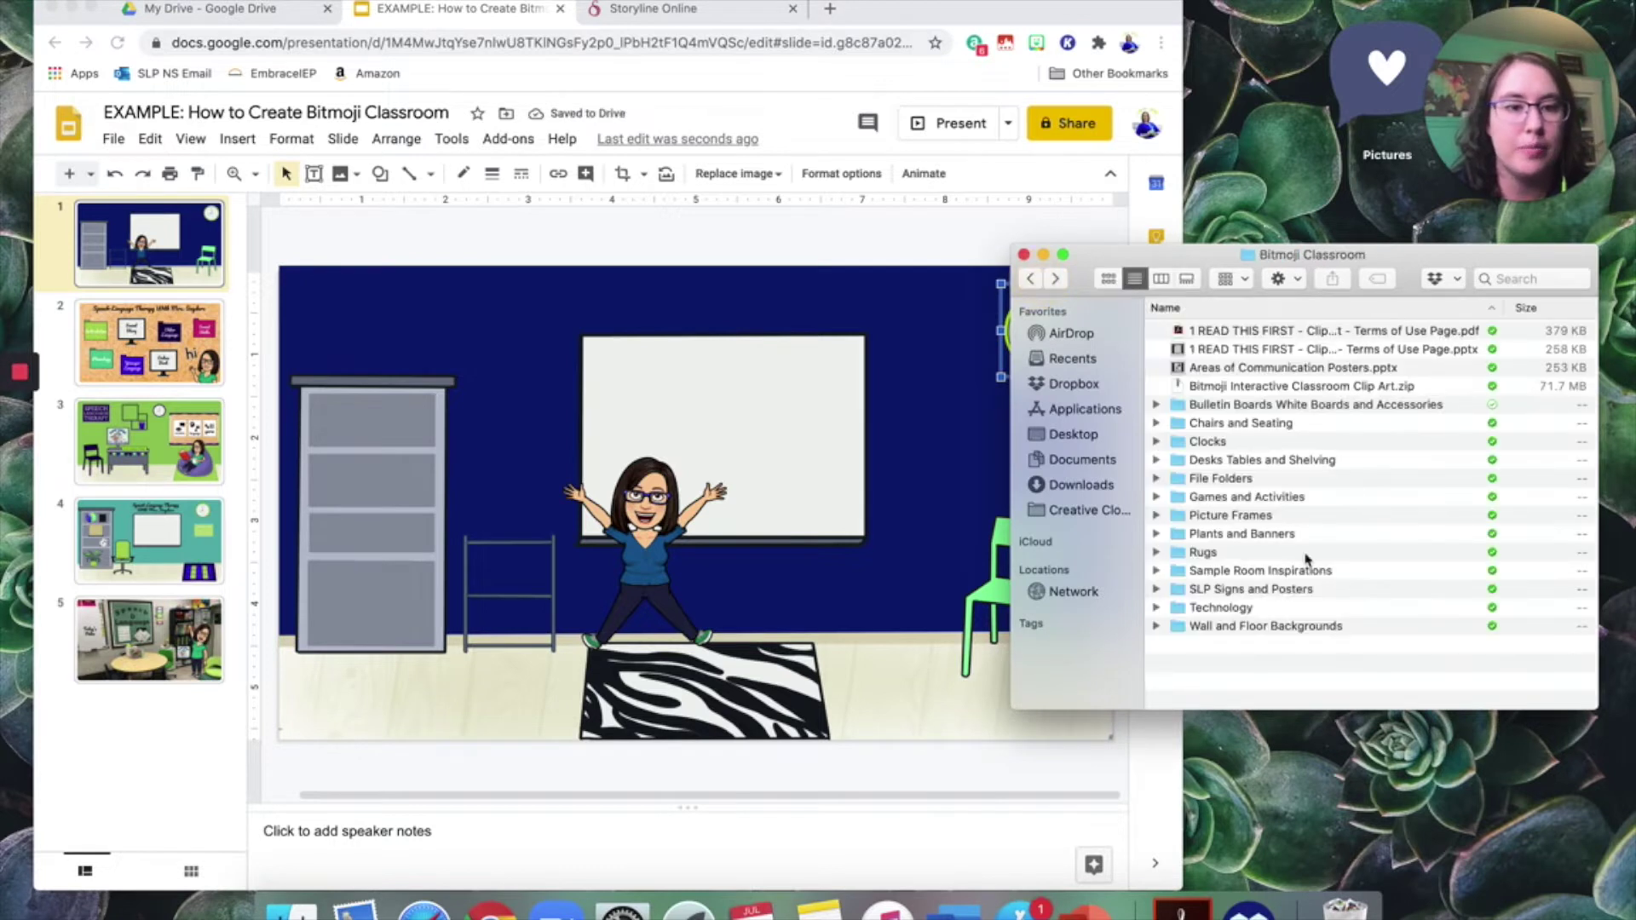
pyautogui.doubleClick(1259, 534)
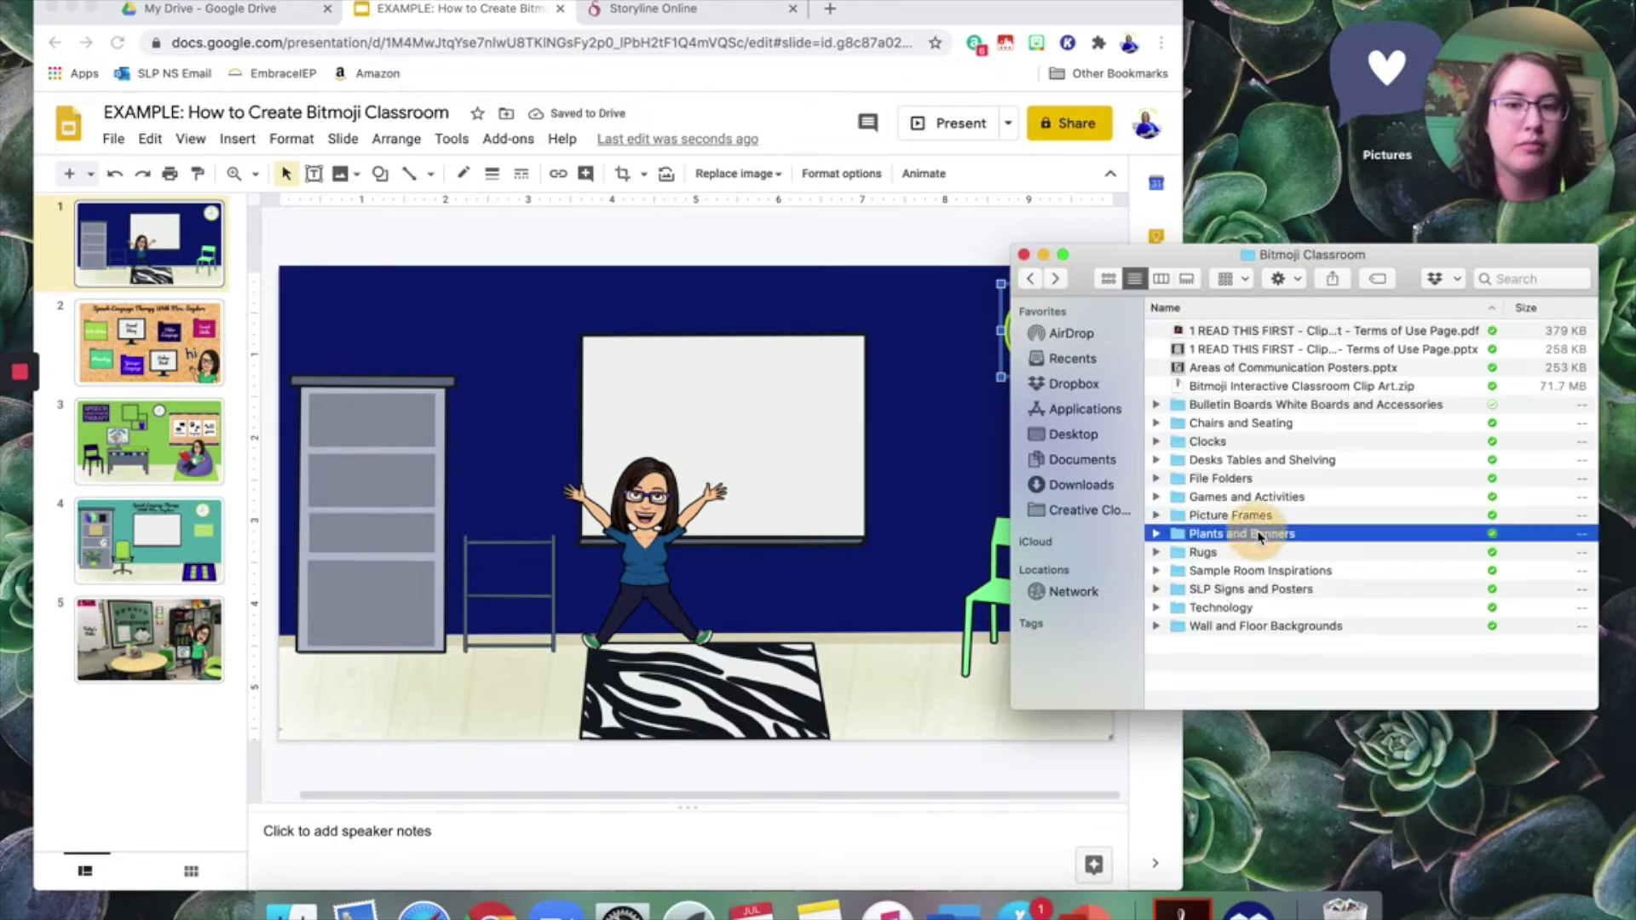
pyautogui.hscroll(5, 1361, 489)
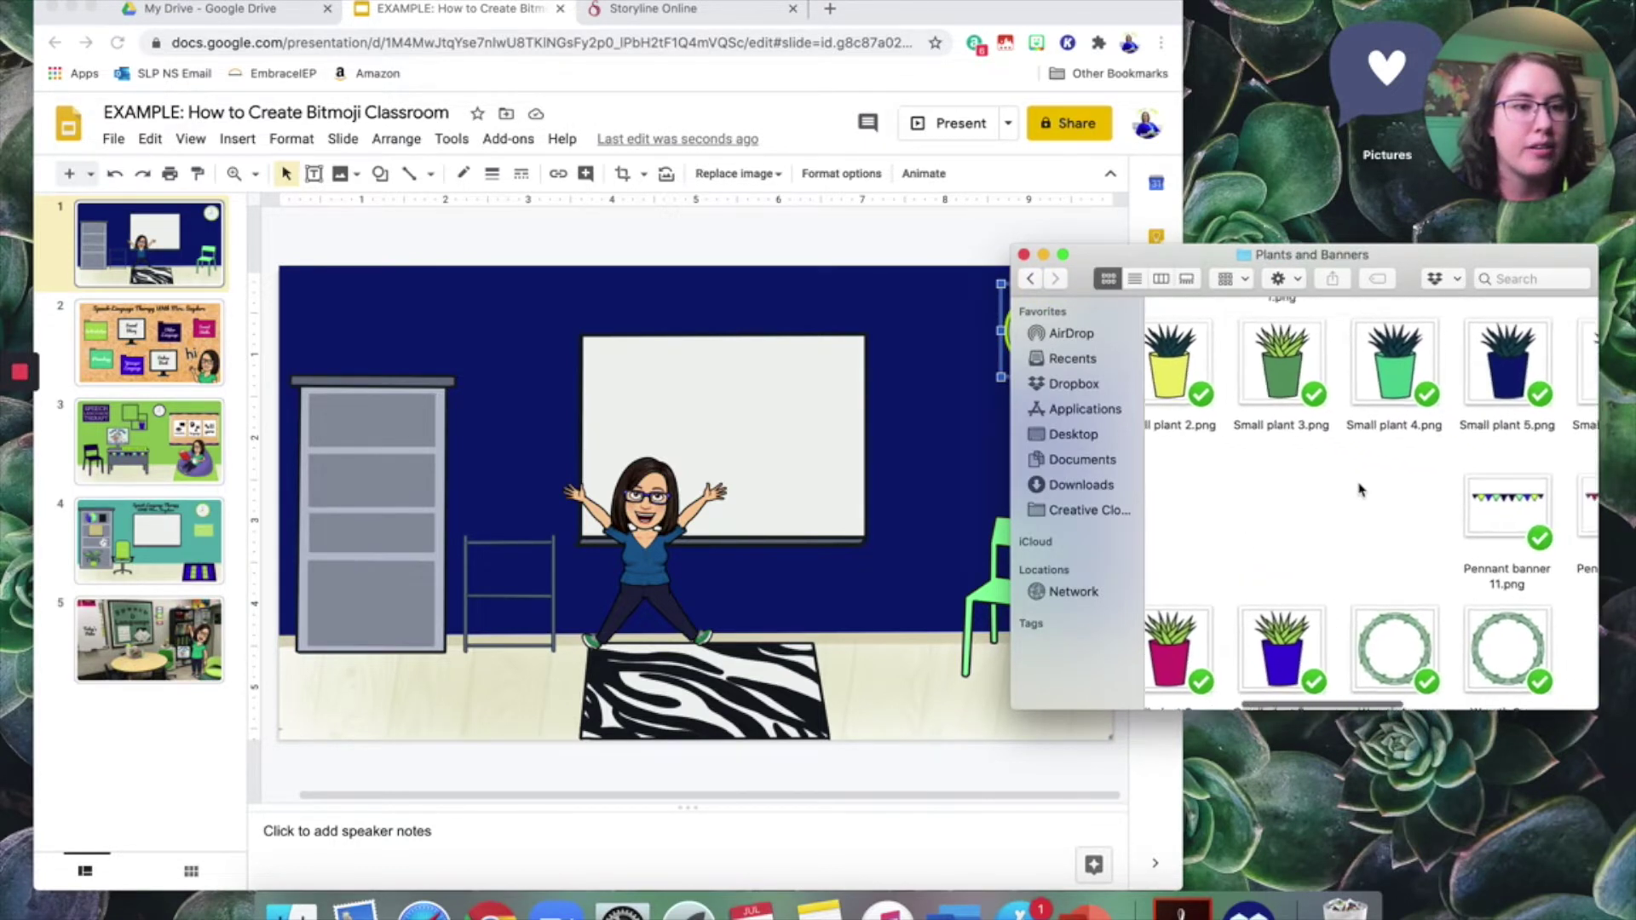
# Add Pennant banner 11.png, shrink it, and hang it above the whiteboard.
pyautogui.moveTo(1361, 489); pyautogui.dragTo(804, 428)
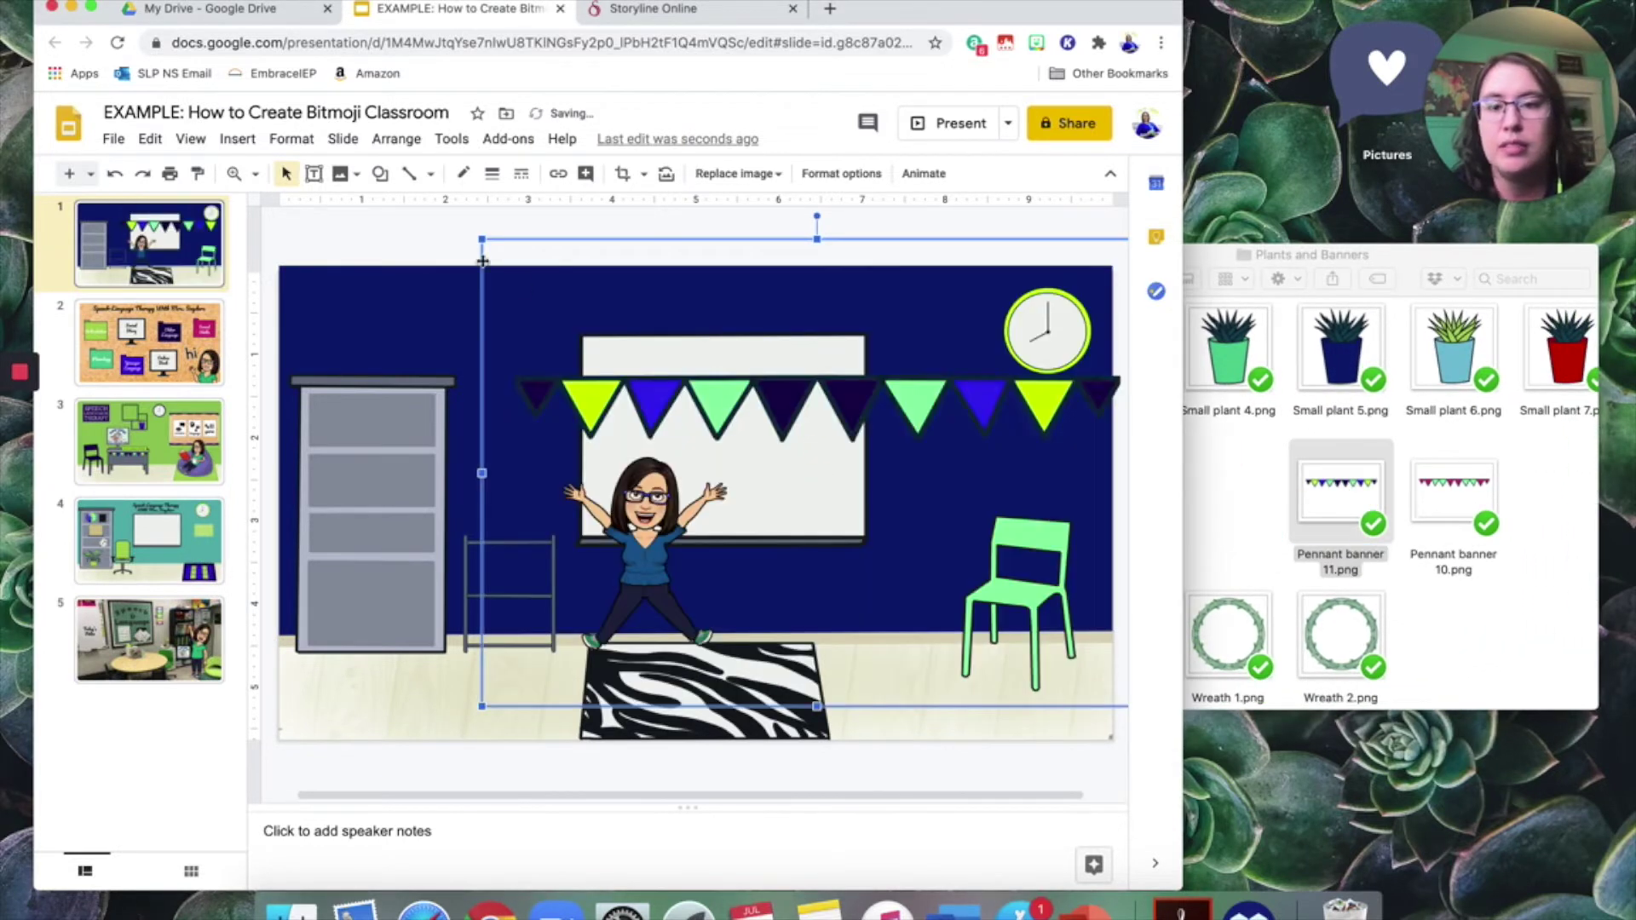
pyautogui.moveTo(480, 241); pyautogui.dragTo(642, 349)
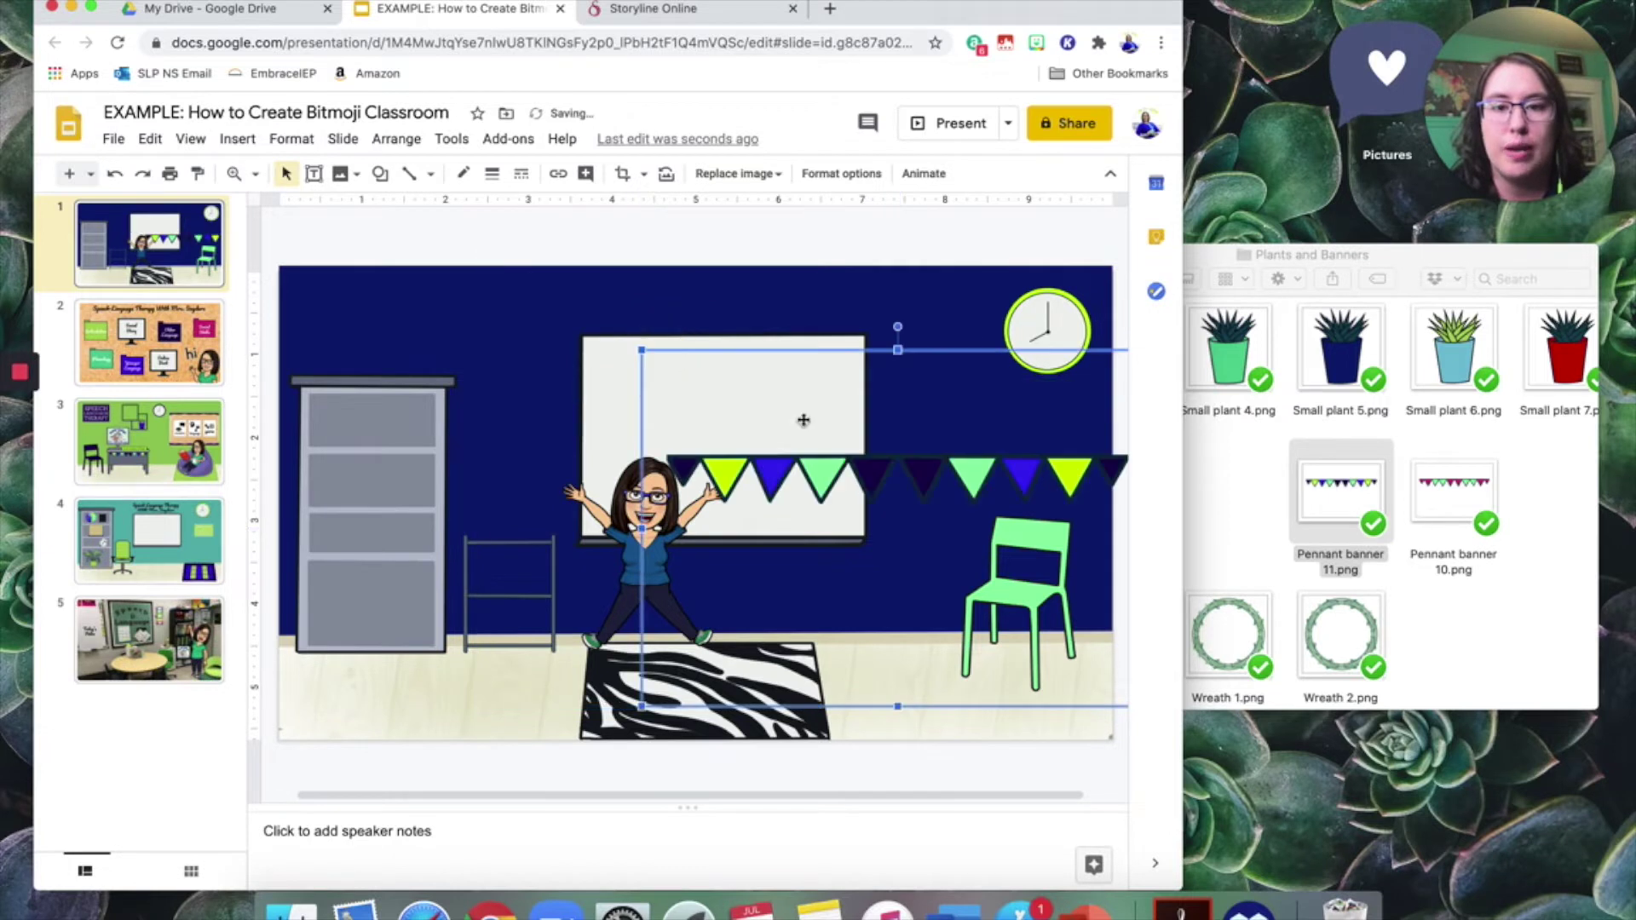
pyautogui.moveTo(837, 459); pyautogui.dragTo(691, 335)
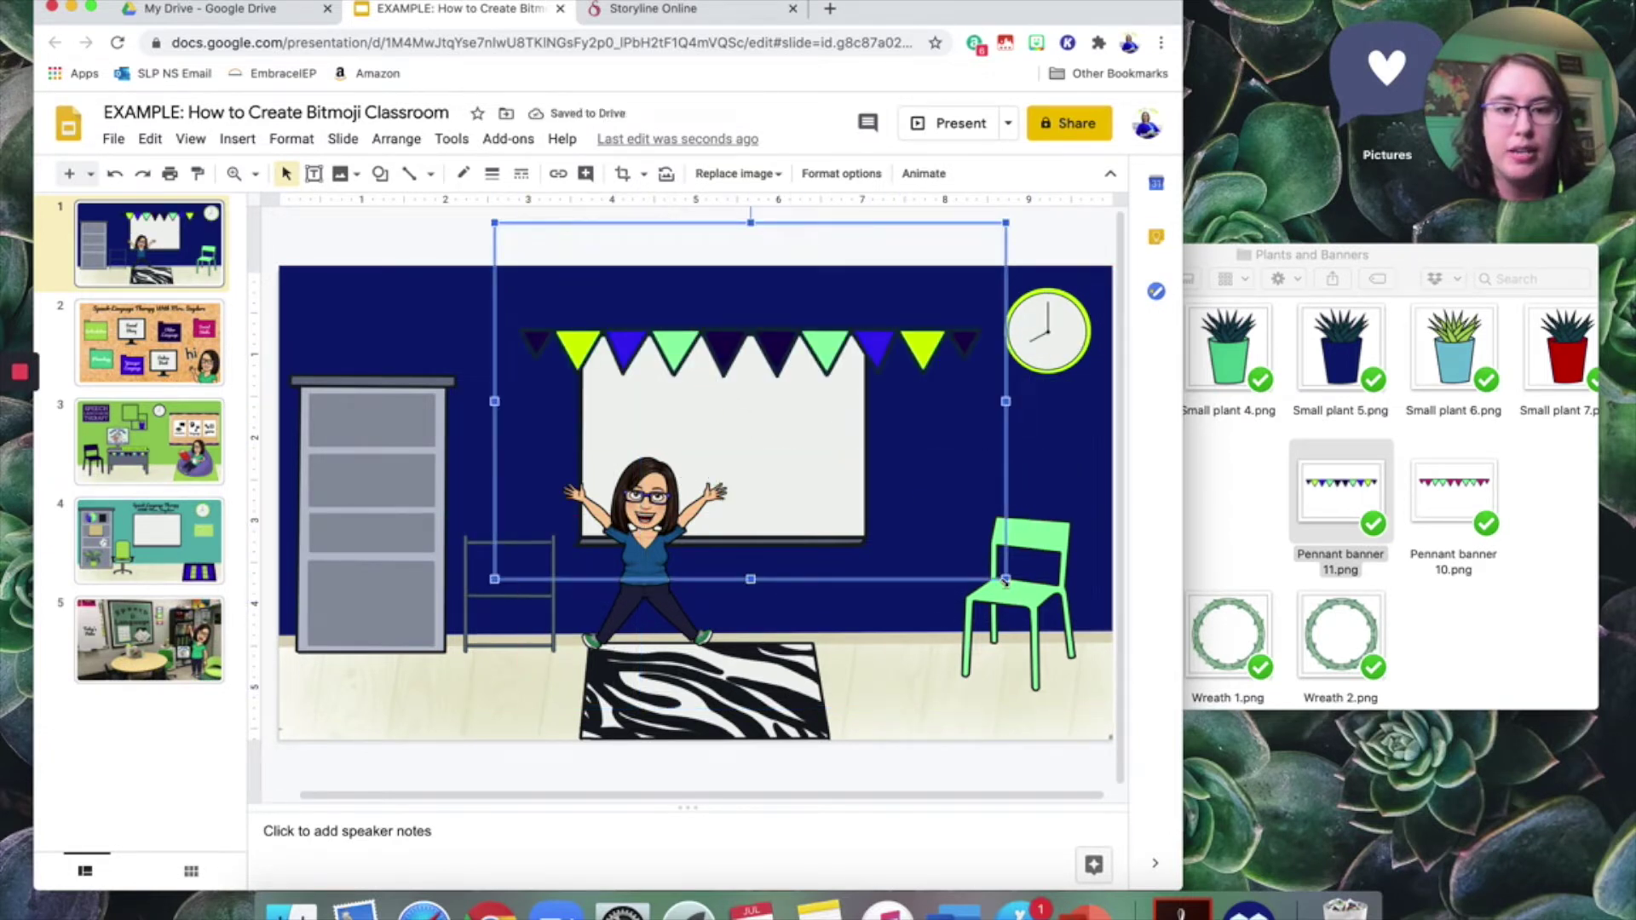
pyautogui.moveTo(1005, 579); pyautogui.dragTo(932, 528)
pyautogui.moveTo(832, 434); pyautogui.dragTo(832, 412)
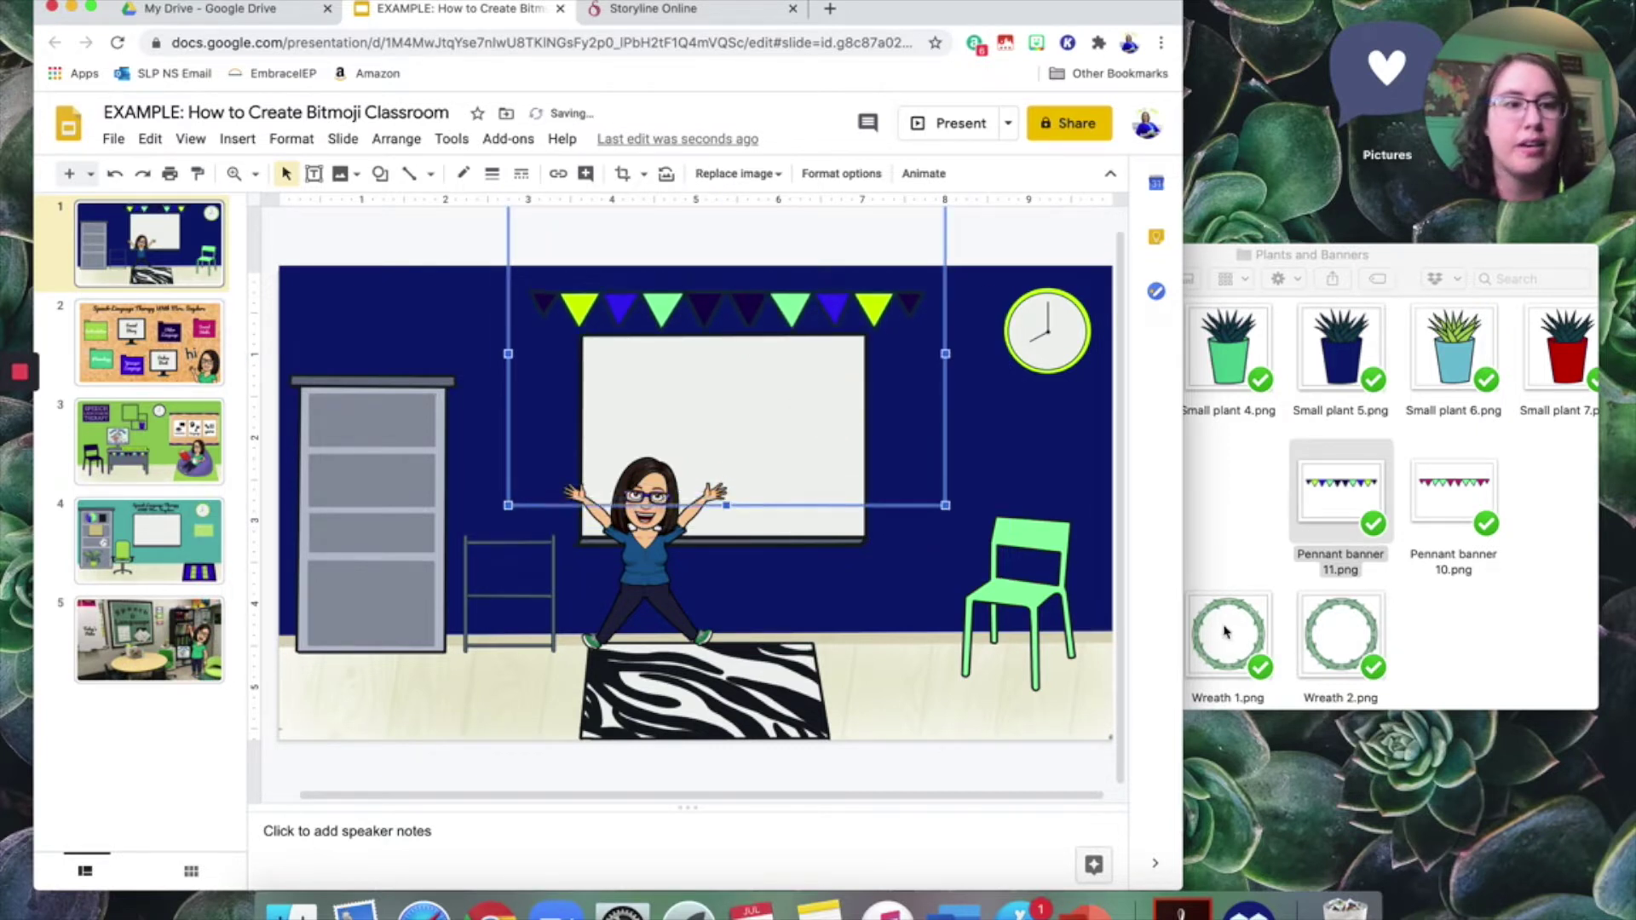
# Find Small plant 6.png in the Plants and Banners folder and add it to the slide.
pyautogui.click(1481, 599)
pyautogui.hscroll(5, 1472, 622)
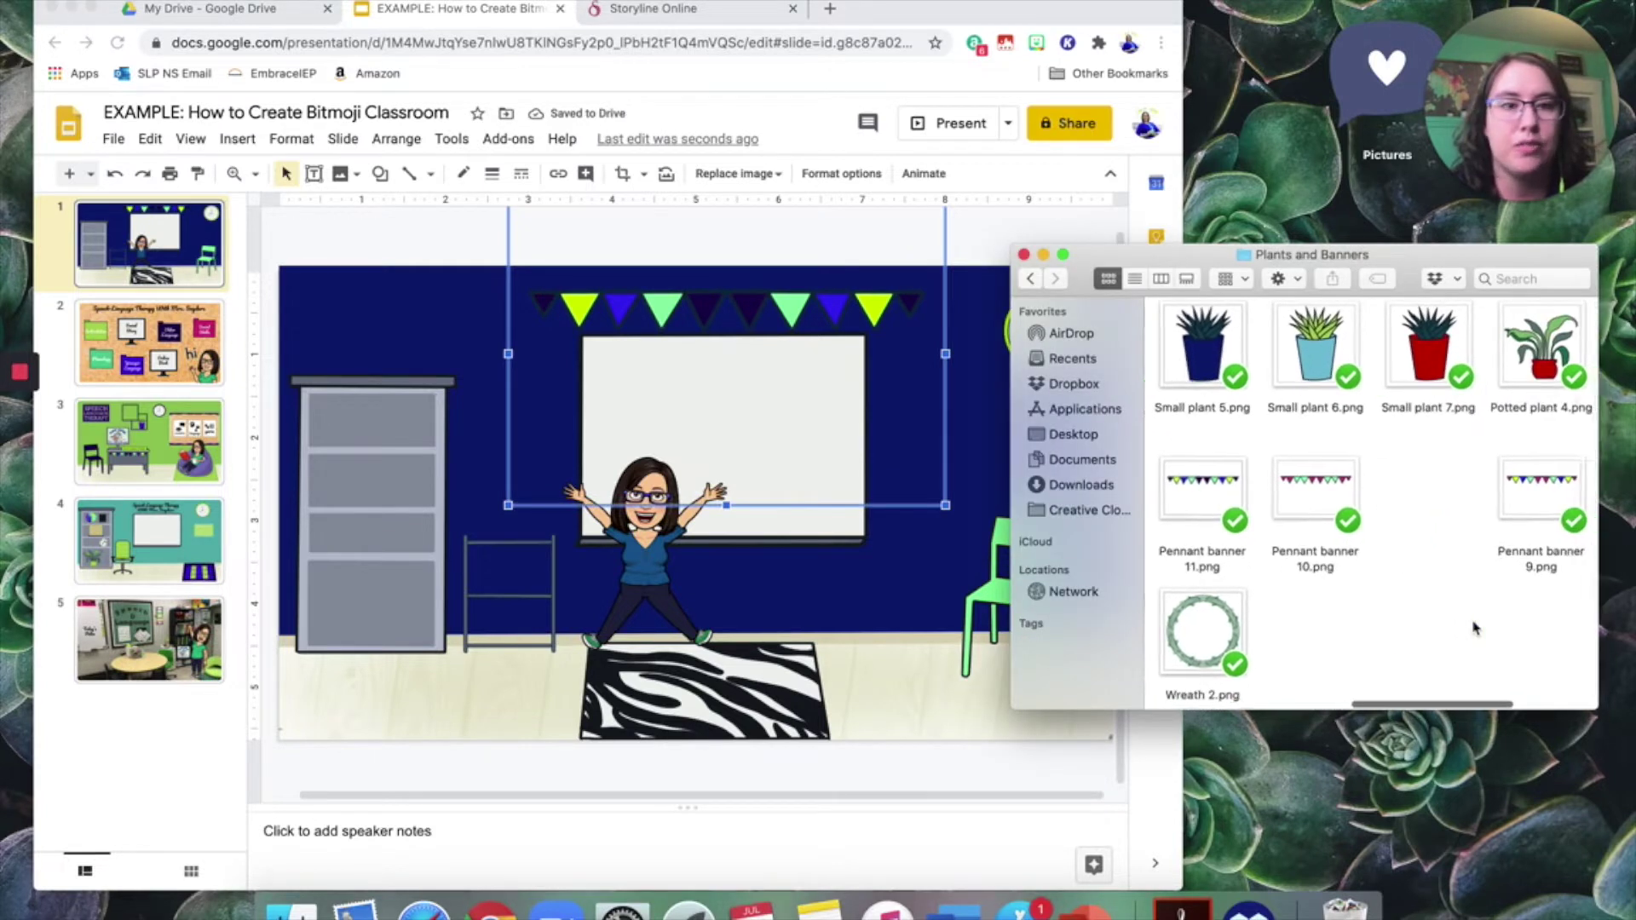
pyautogui.hscroll(5, 1473, 628)
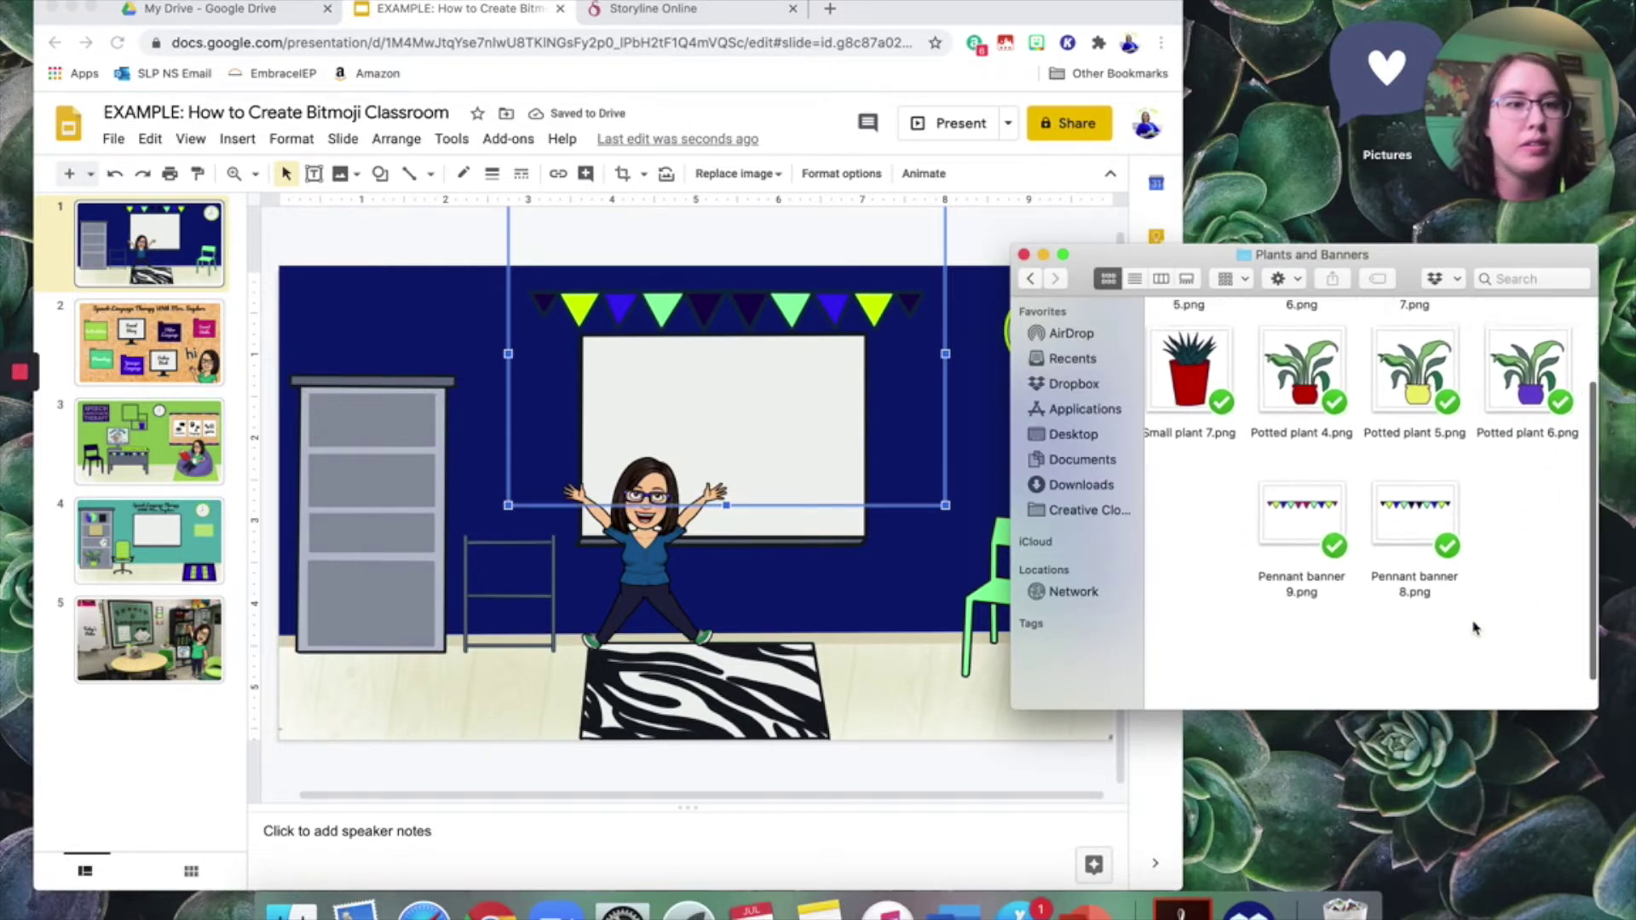
pyautogui.scroll(3, 1473, 628)
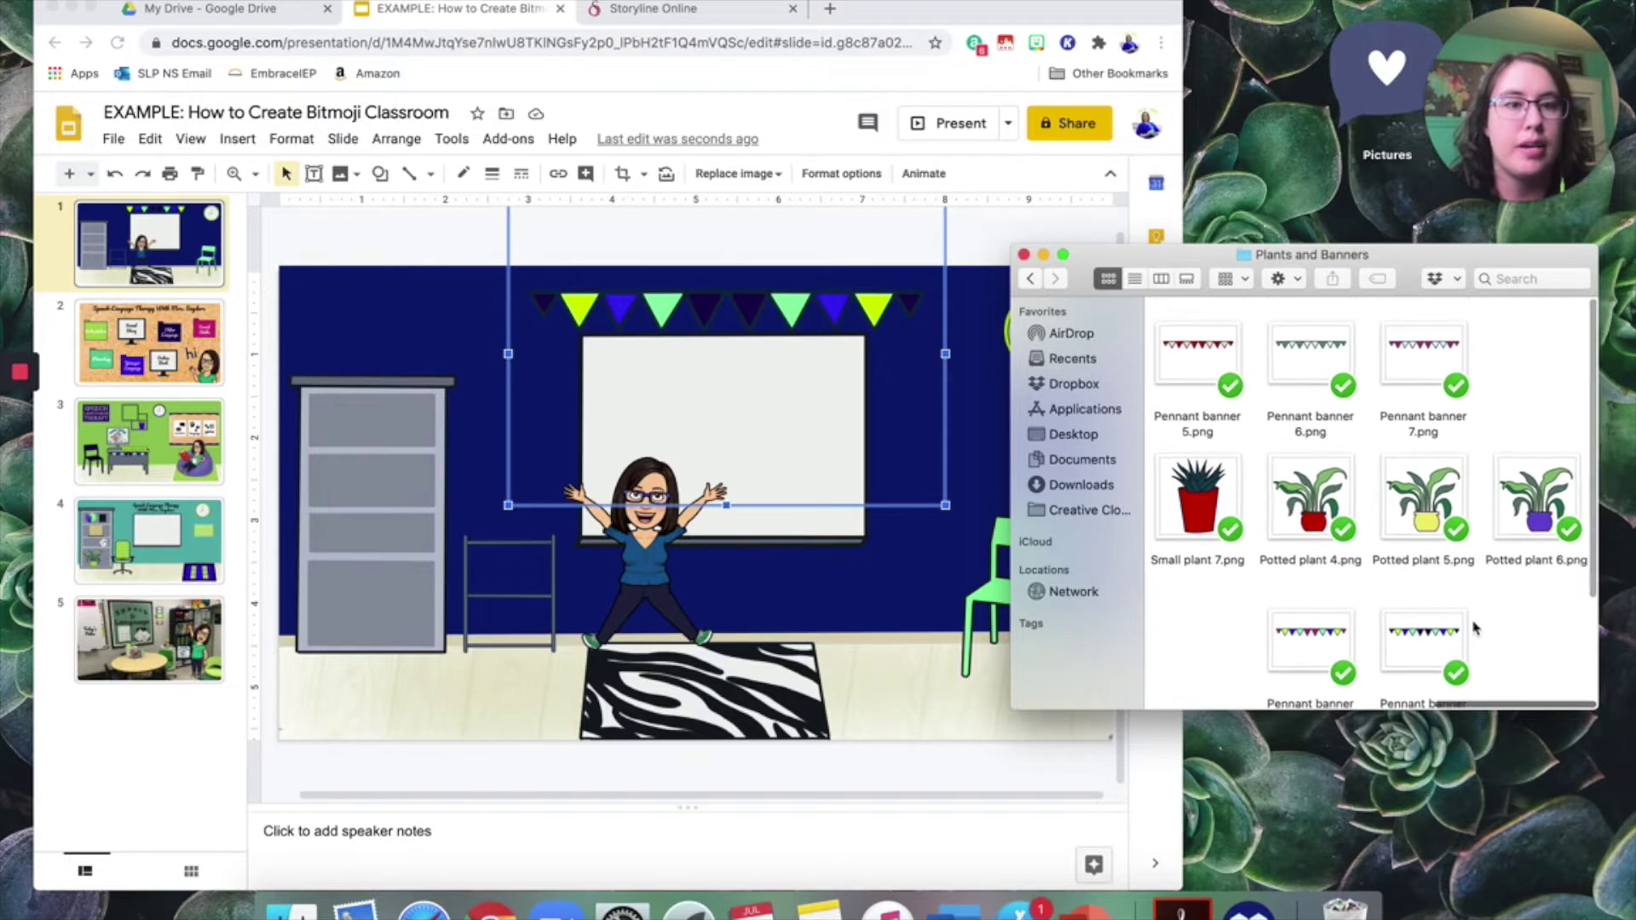
pyautogui.hscroll(-3, 1473, 628)
pyautogui.hscroll(-5, 1473, 628)
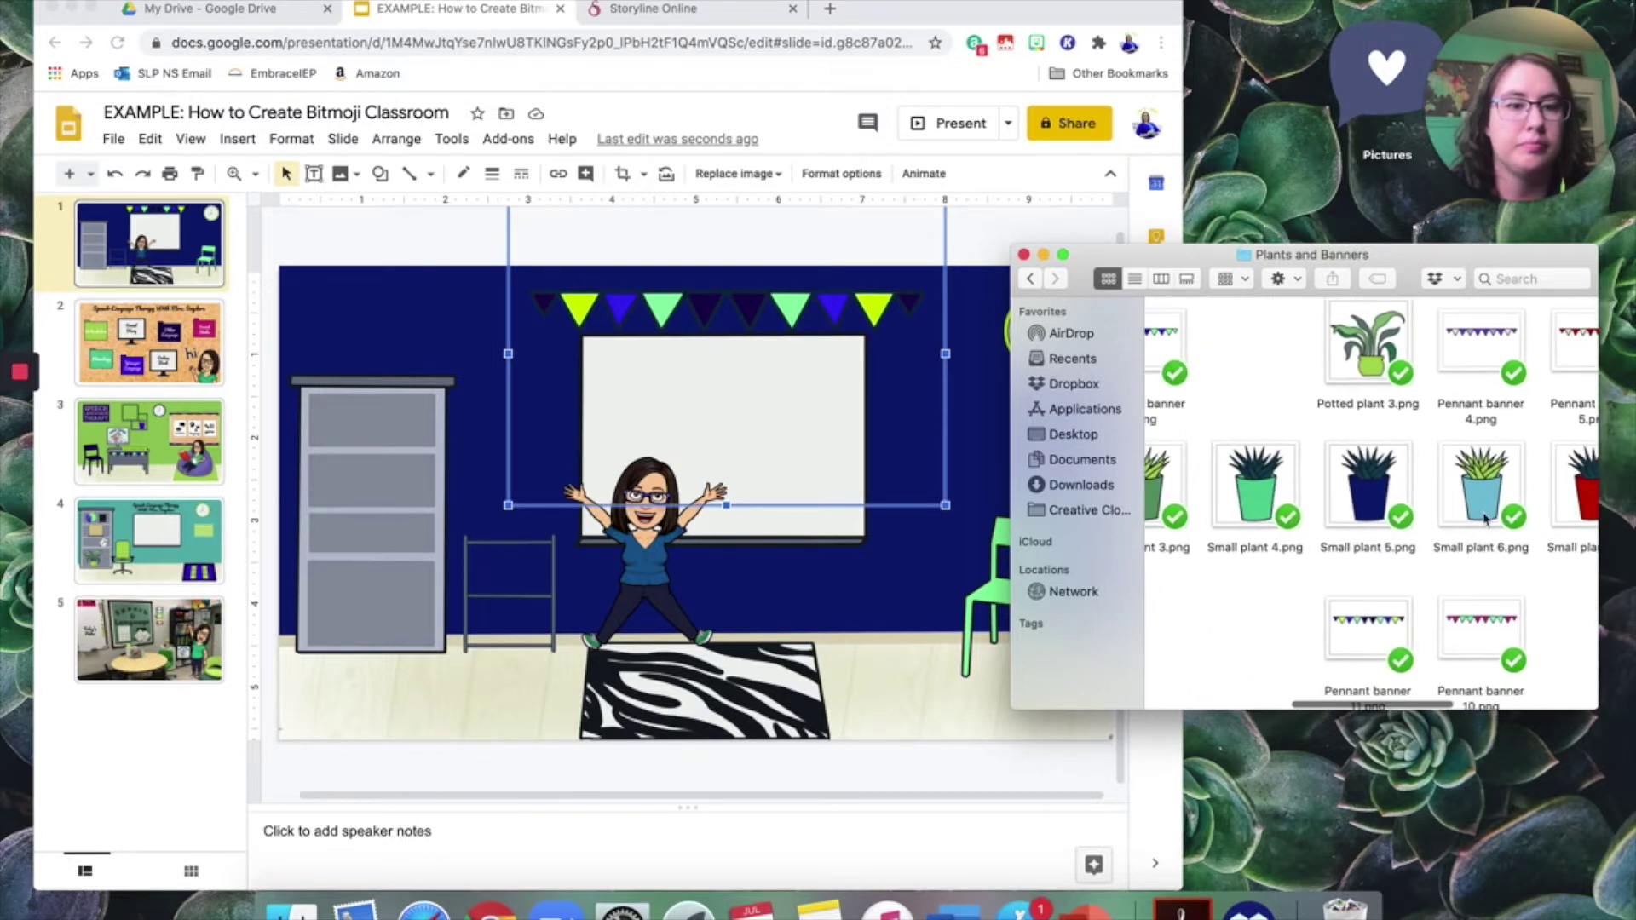
pyautogui.moveTo(1485, 492); pyautogui.dragTo(471, 511)
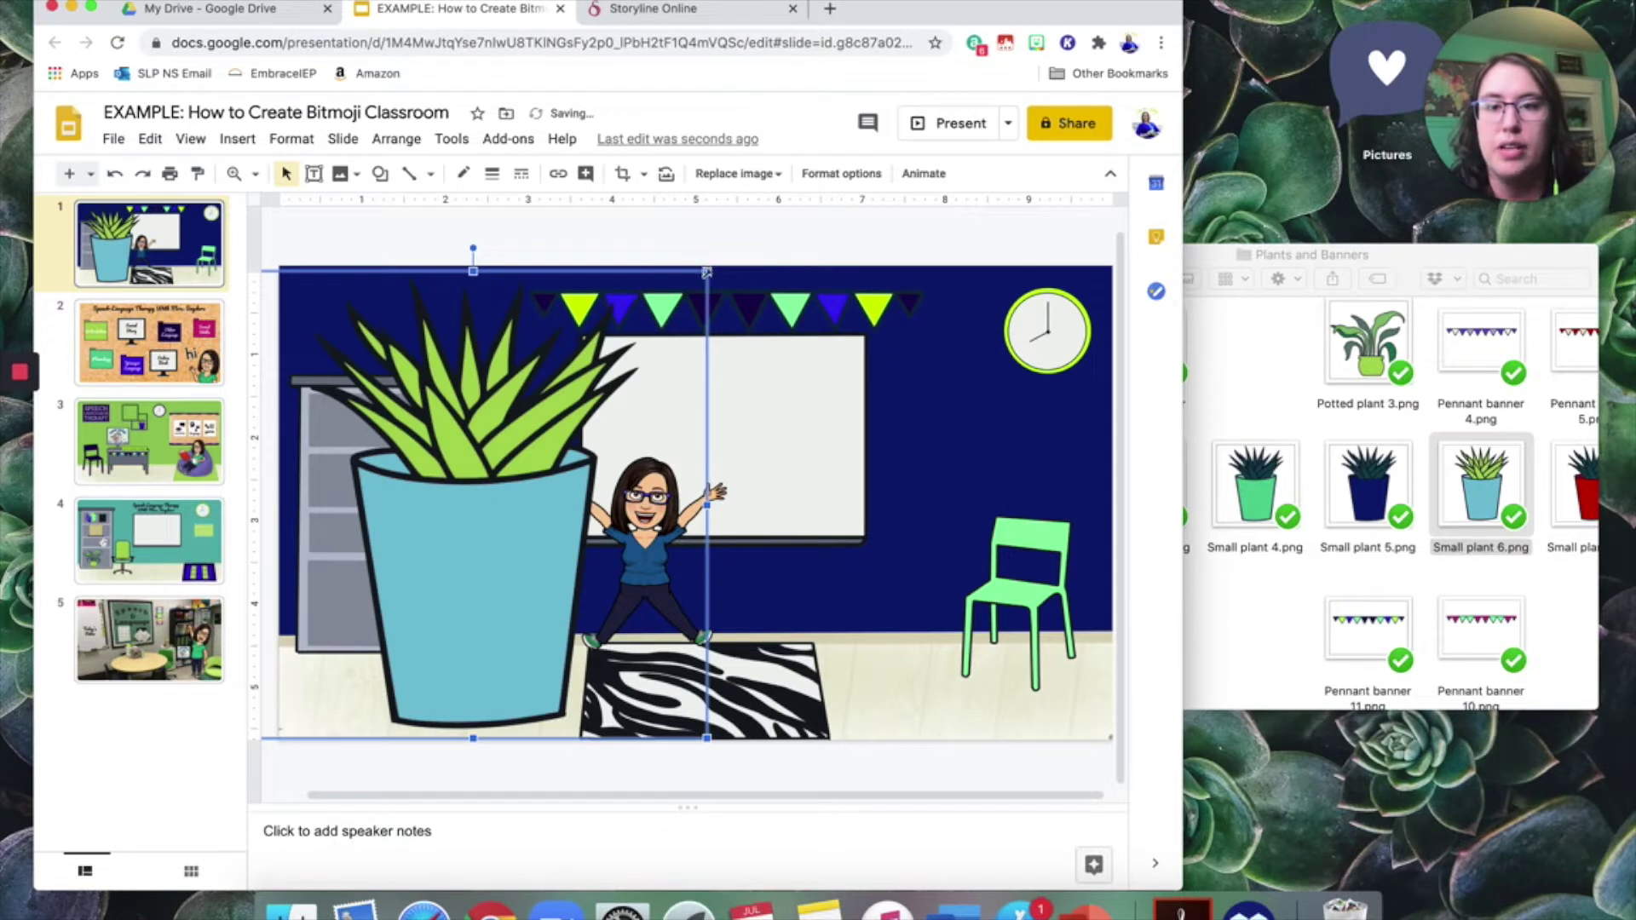
# Shrink the plant and set it on the open shelf beside the cabinet.
pyautogui.moveTo(706, 272); pyautogui.dragTo(396, 597)
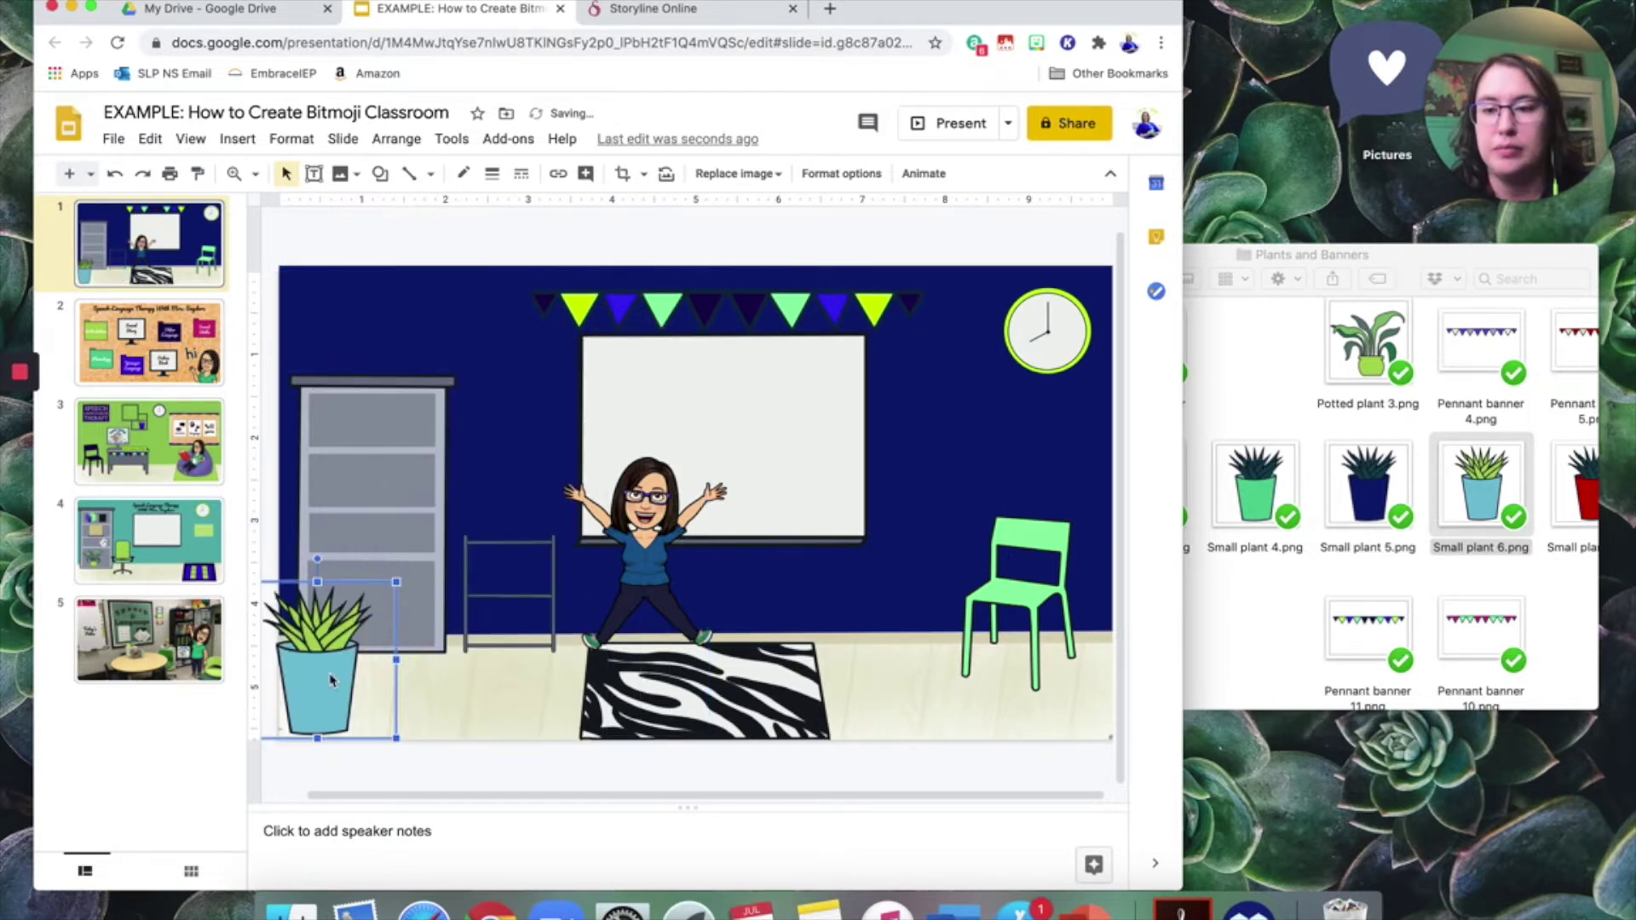
pyautogui.moveTo(331, 679); pyautogui.dragTo(514, 510)
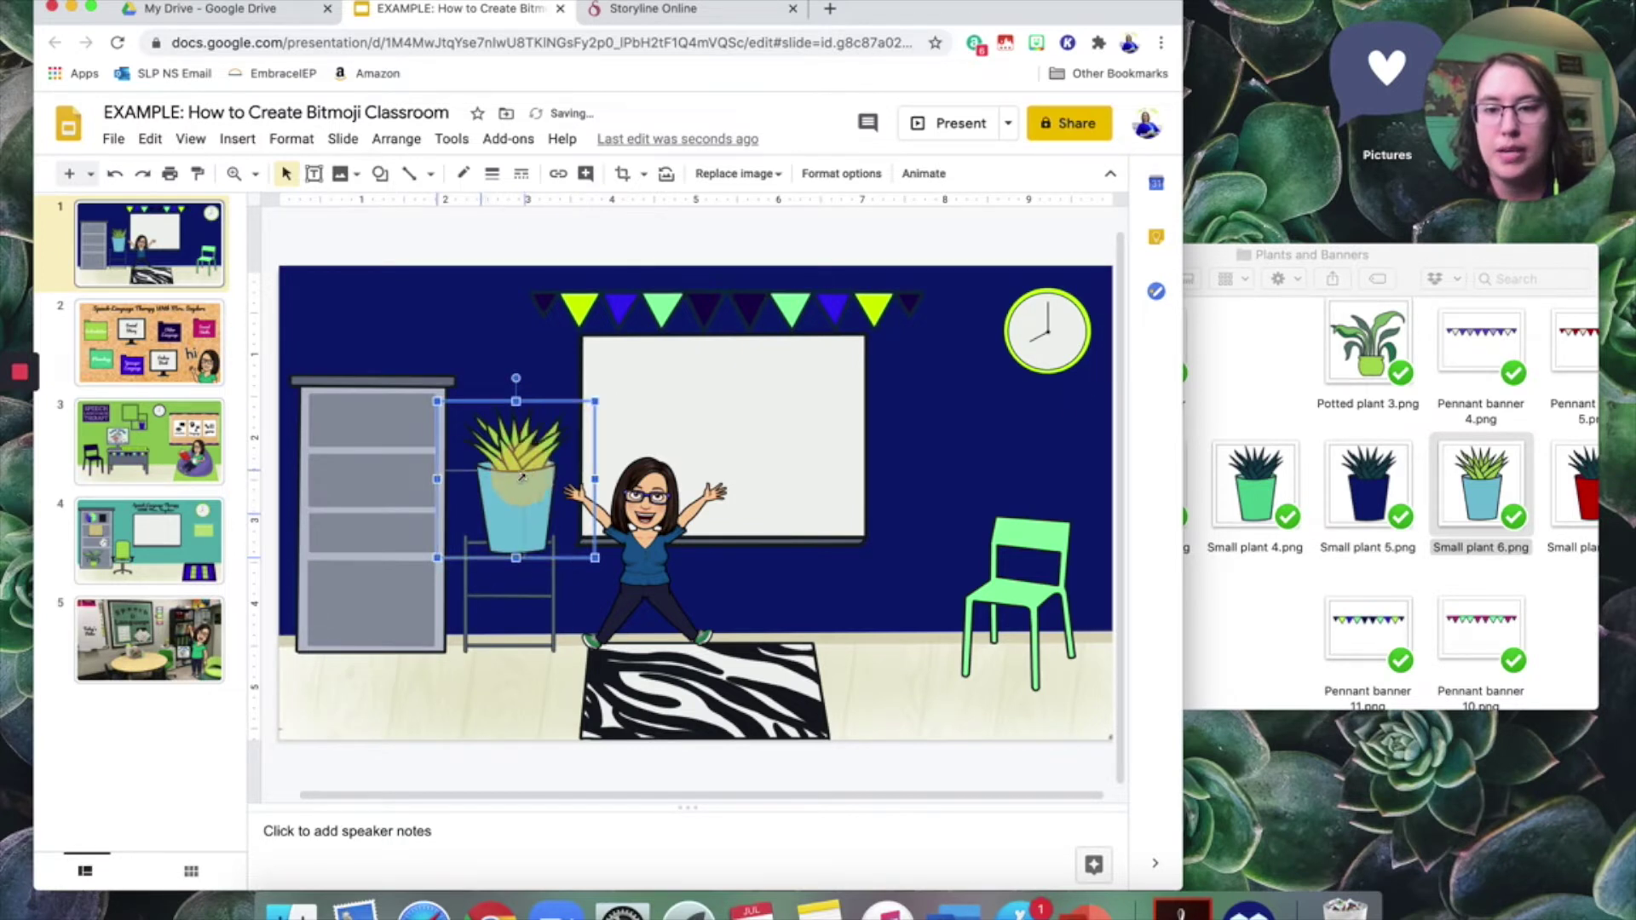
pyautogui.moveTo(600, 398); pyautogui.dragTo(513, 483)
pyautogui.moveTo(481, 537); pyautogui.dragTo(512, 578)
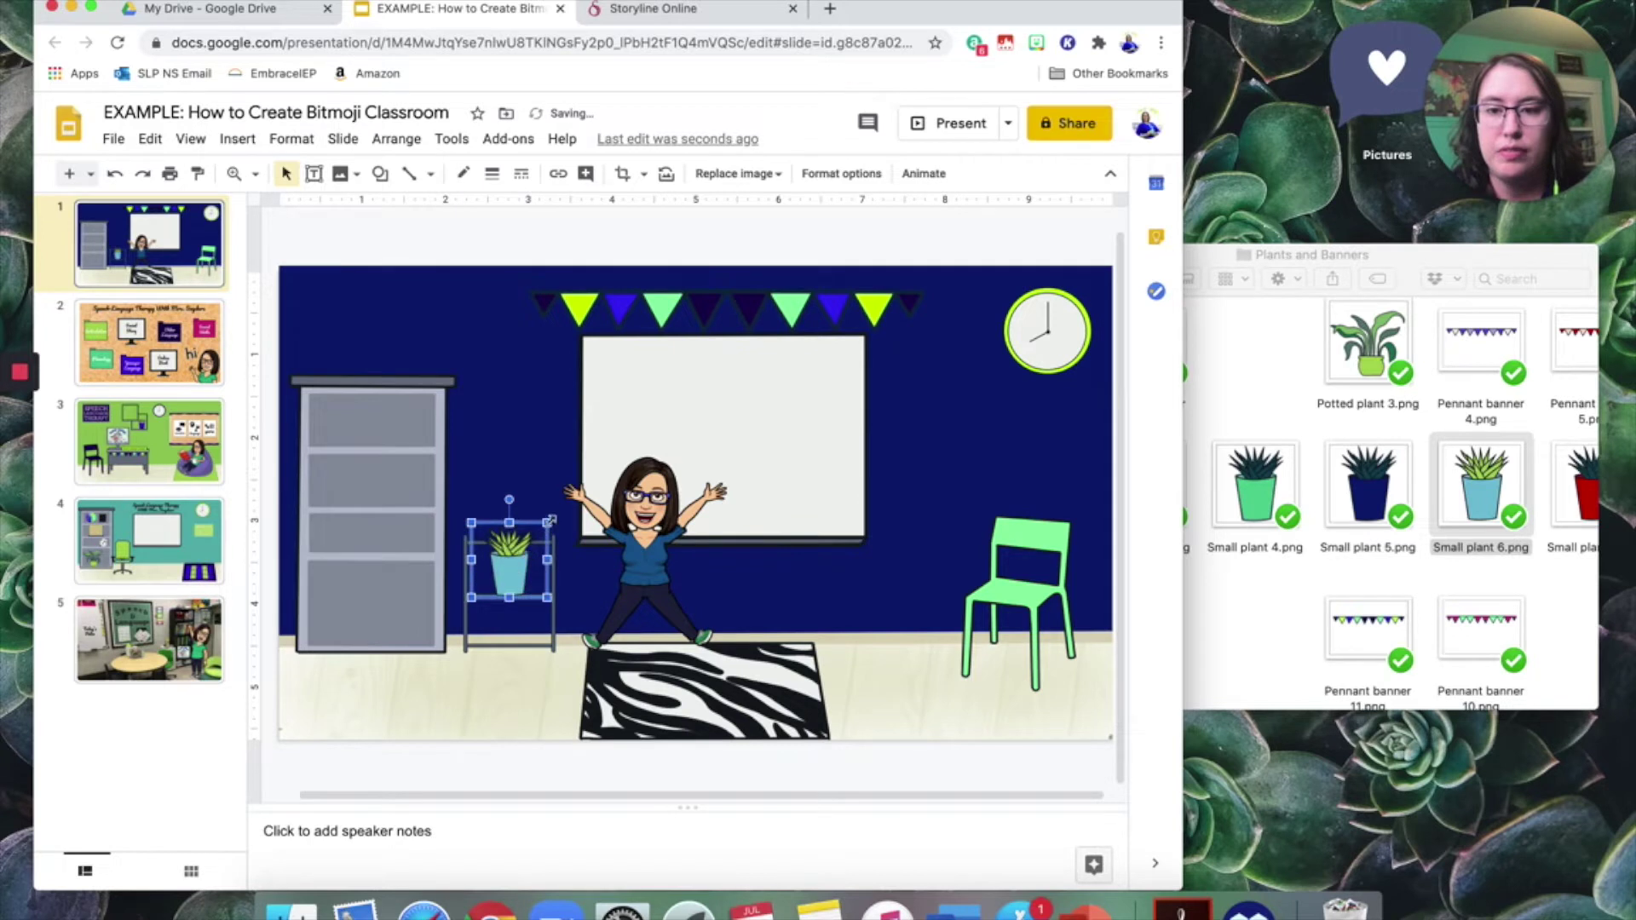
pyautogui.moveTo(550, 520); pyautogui.dragTo(501, 564)
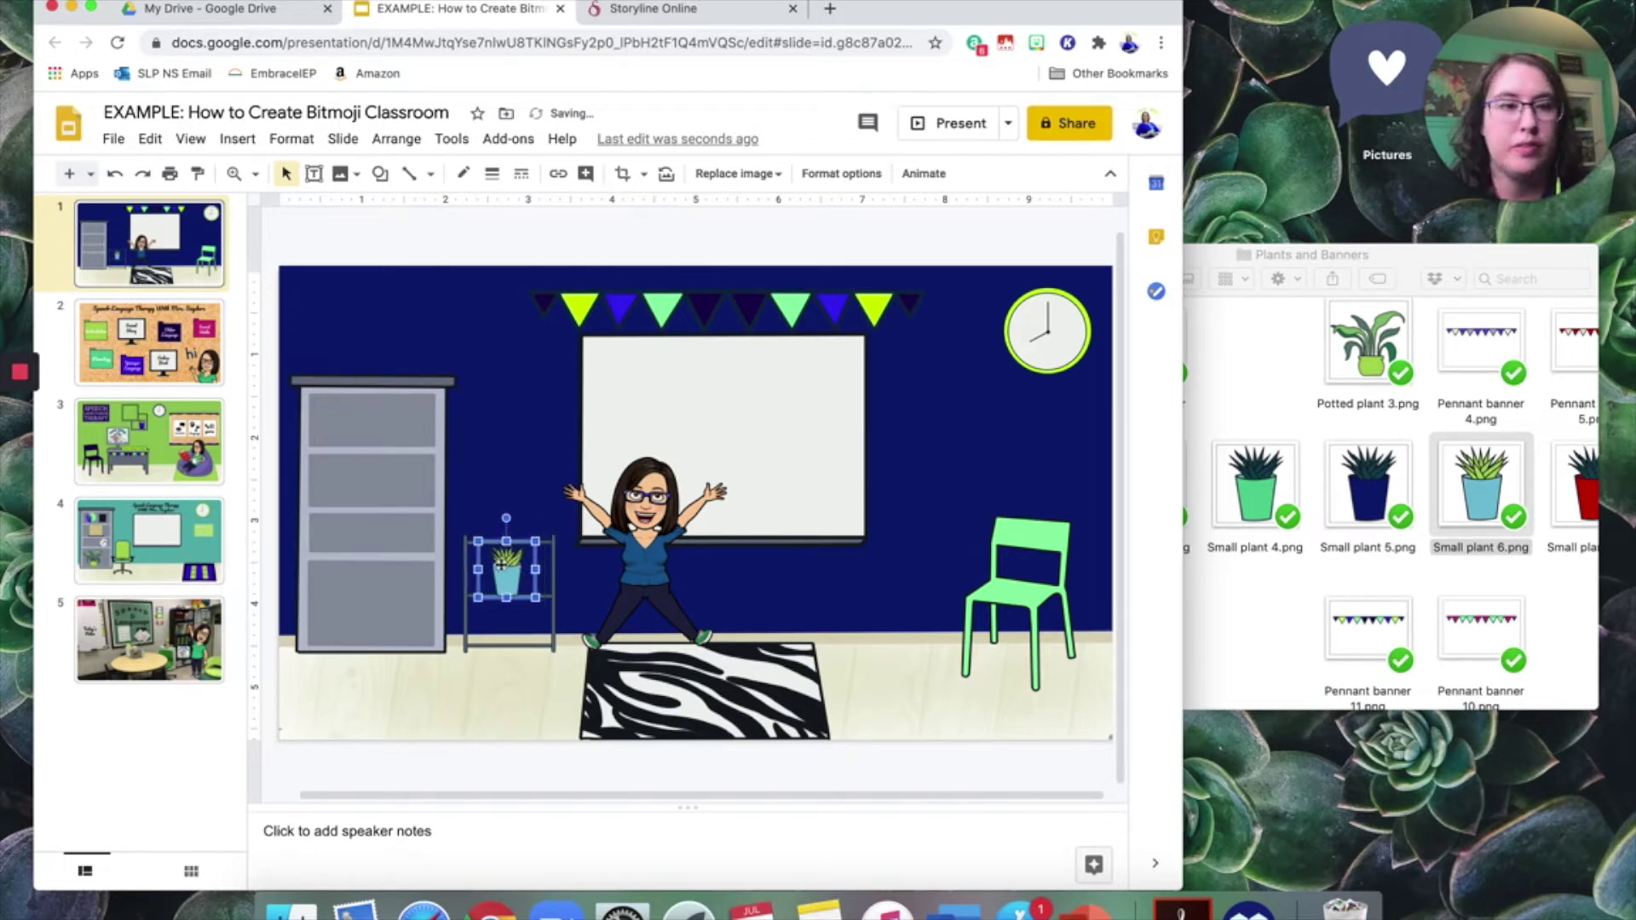
pyautogui.click(1261, 390)
# Add Monitor Computer Screen 1.png from Technology and shrink it onto the shelf above the plant.
pyautogui.click(1030, 279)
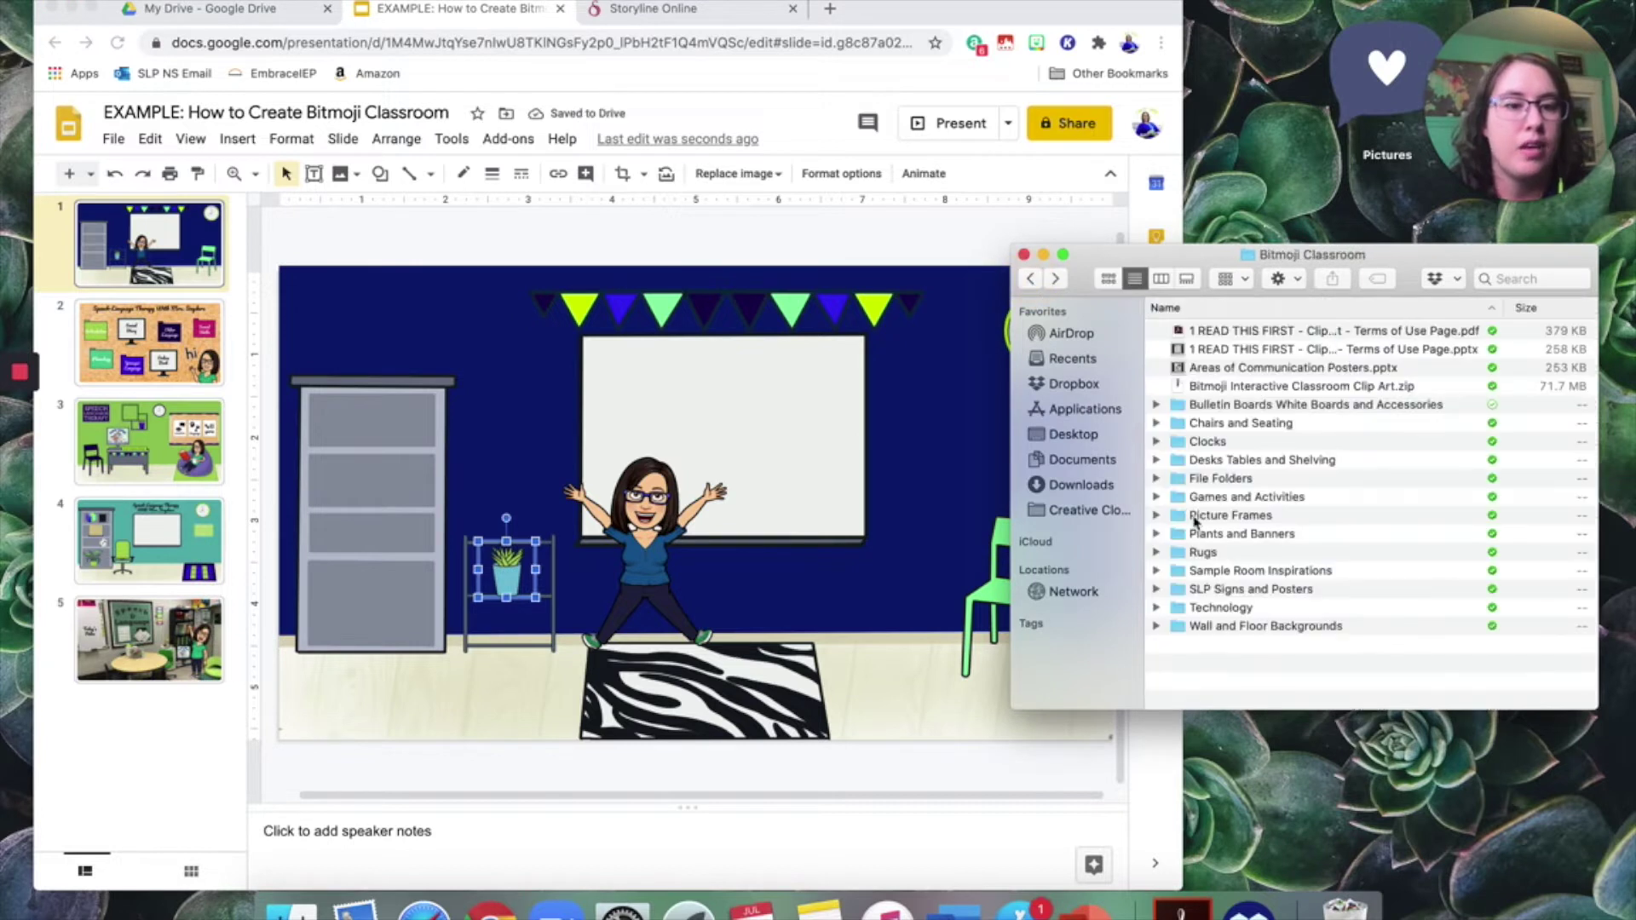
pyautogui.doubleClick(1261, 609)
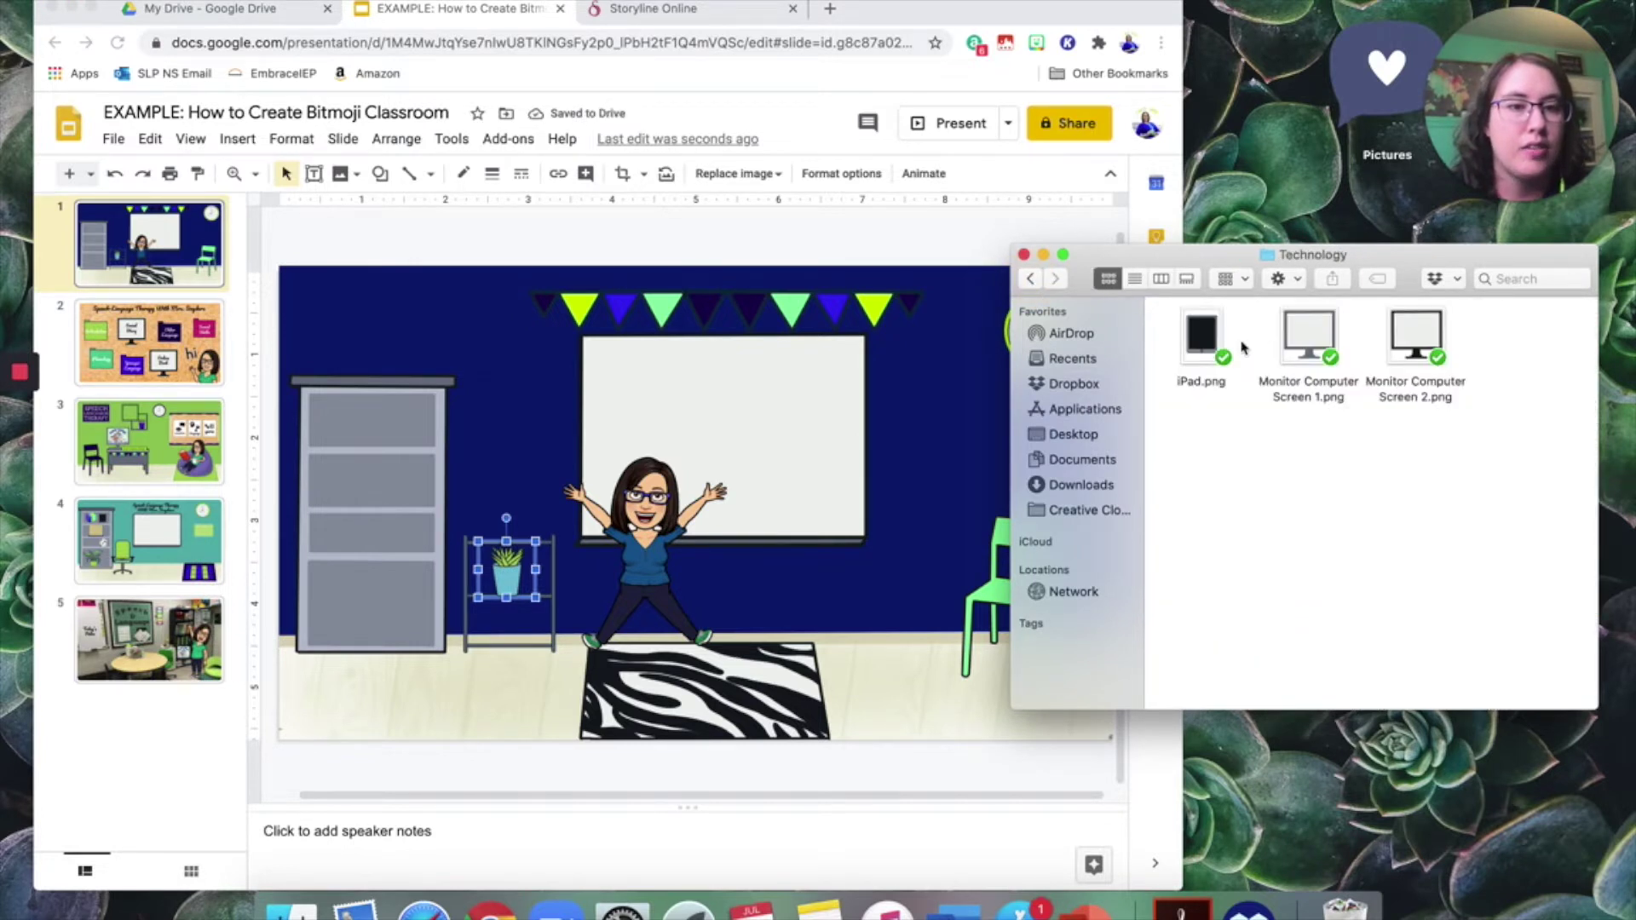
pyautogui.moveTo(1323, 326); pyautogui.dragTo(356, 520)
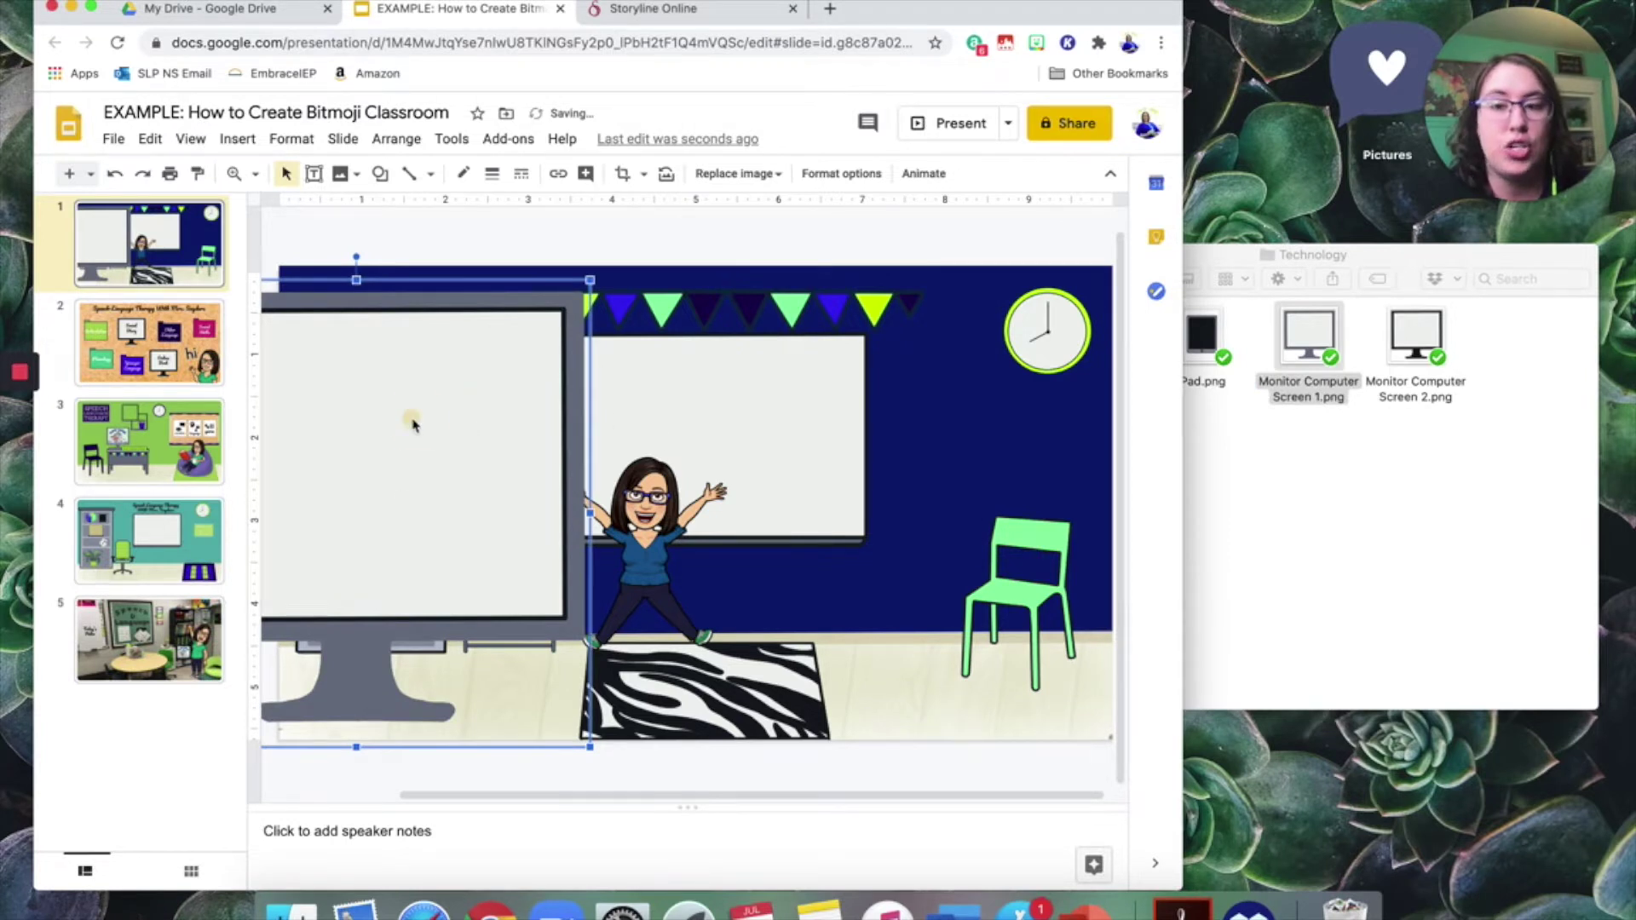
pyautogui.moveTo(411, 424); pyautogui.dragTo(633, 433)
pyautogui.moveTo(815, 289); pyautogui.dragTo(522, 484)
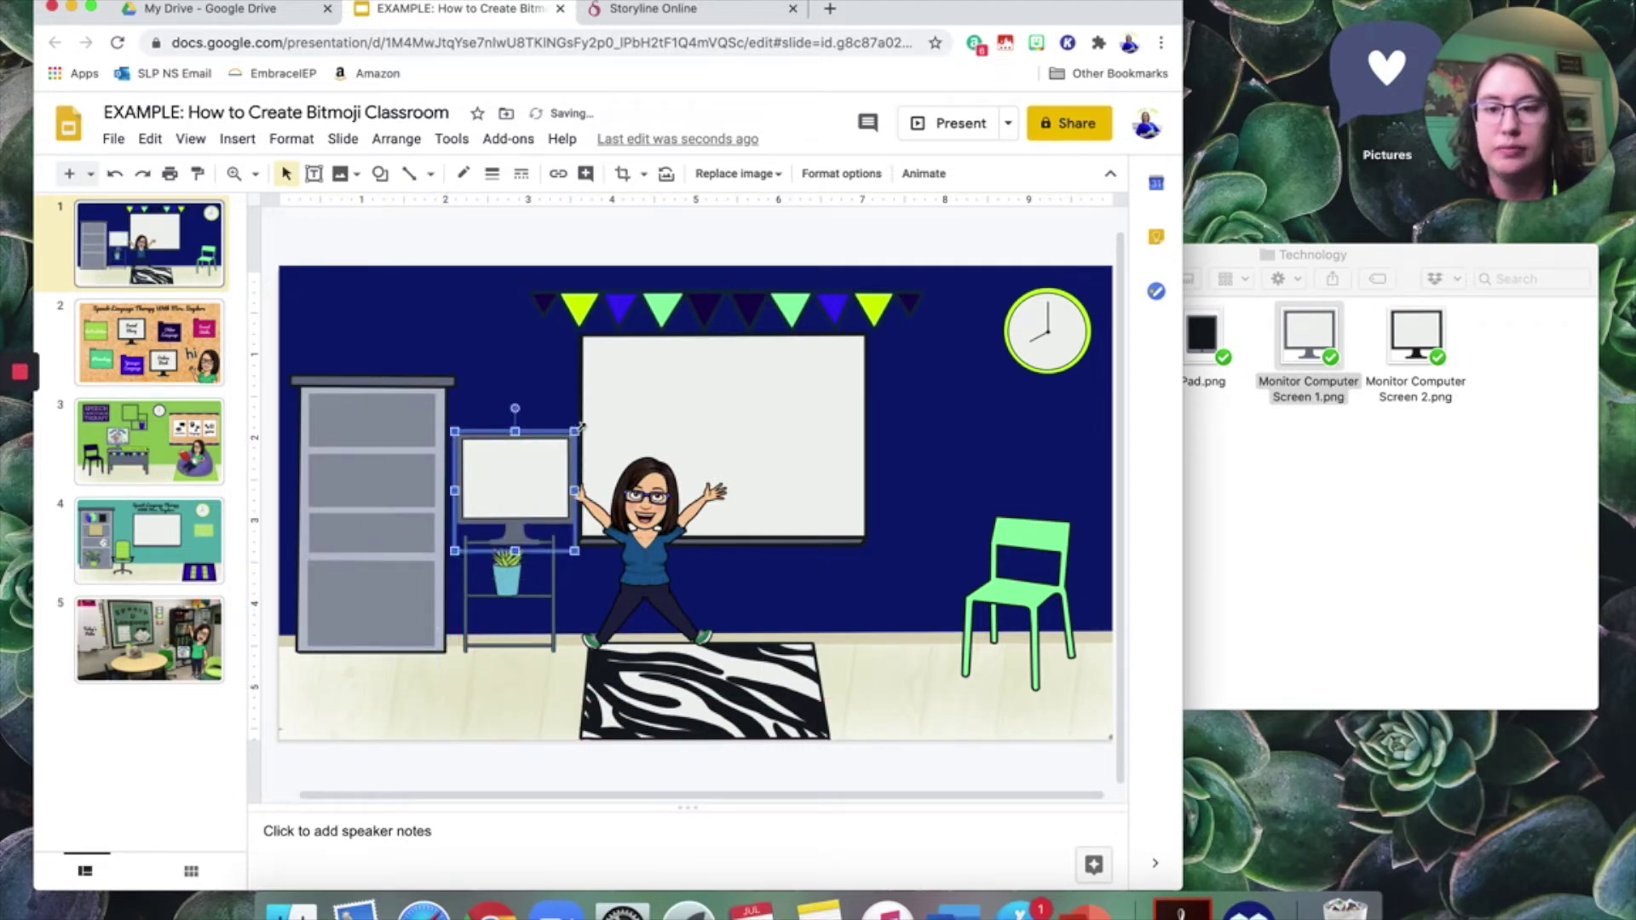
pyautogui.moveTo(581, 426); pyautogui.dragTo(515, 490)
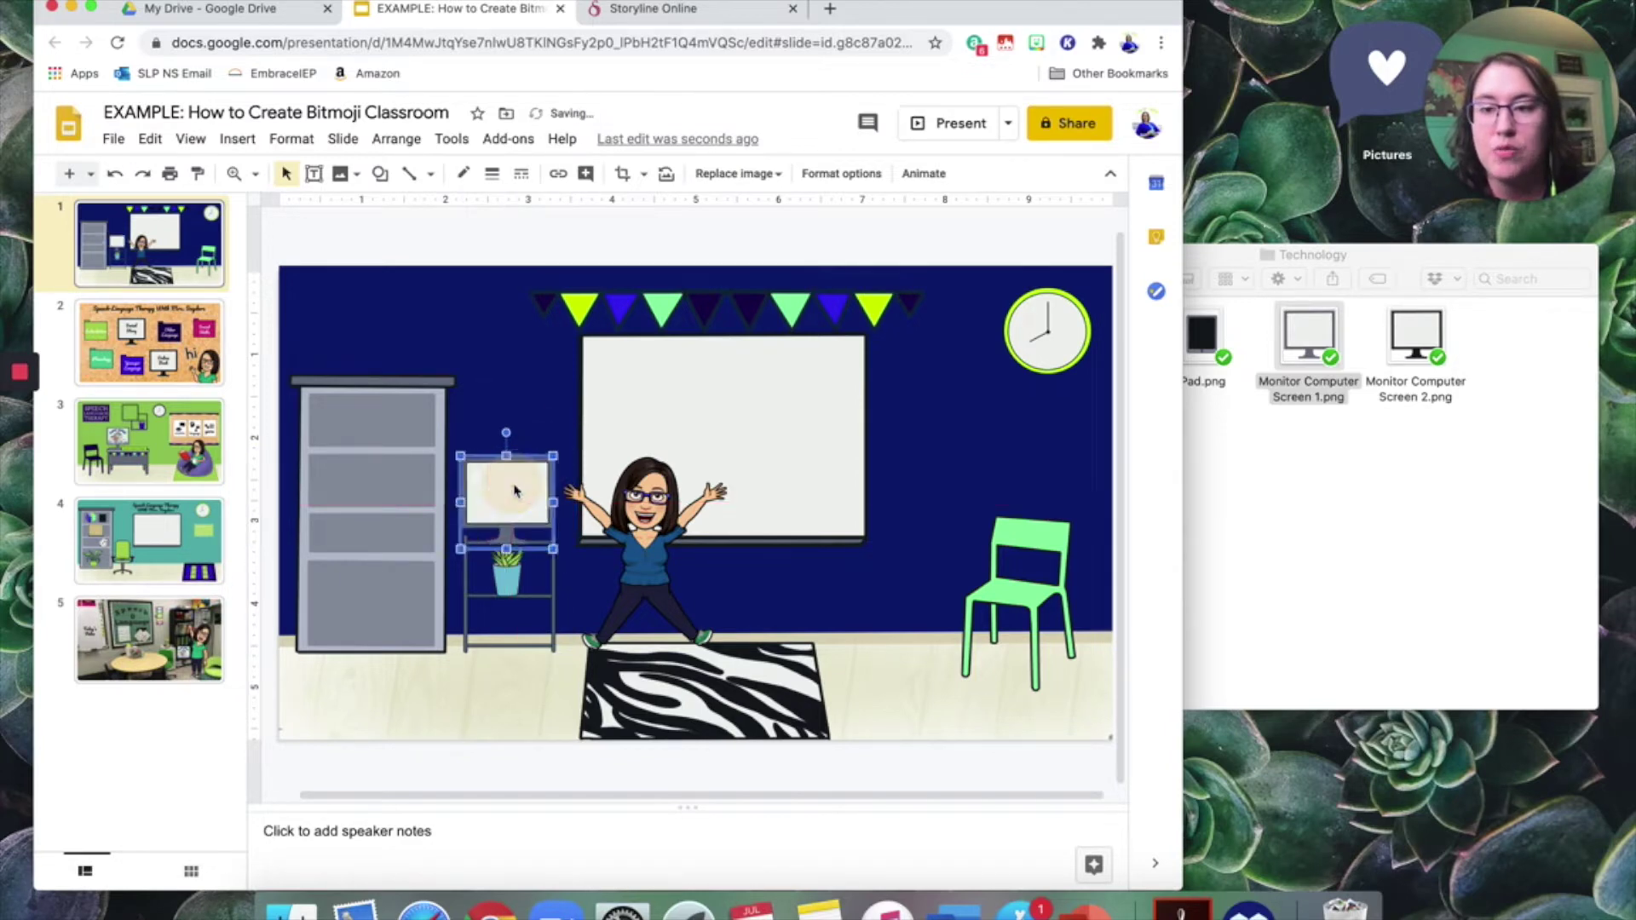
# Preview example slides 2 and 5, then nudge the monitor up on slide 1.
pyautogui.click(168, 332)
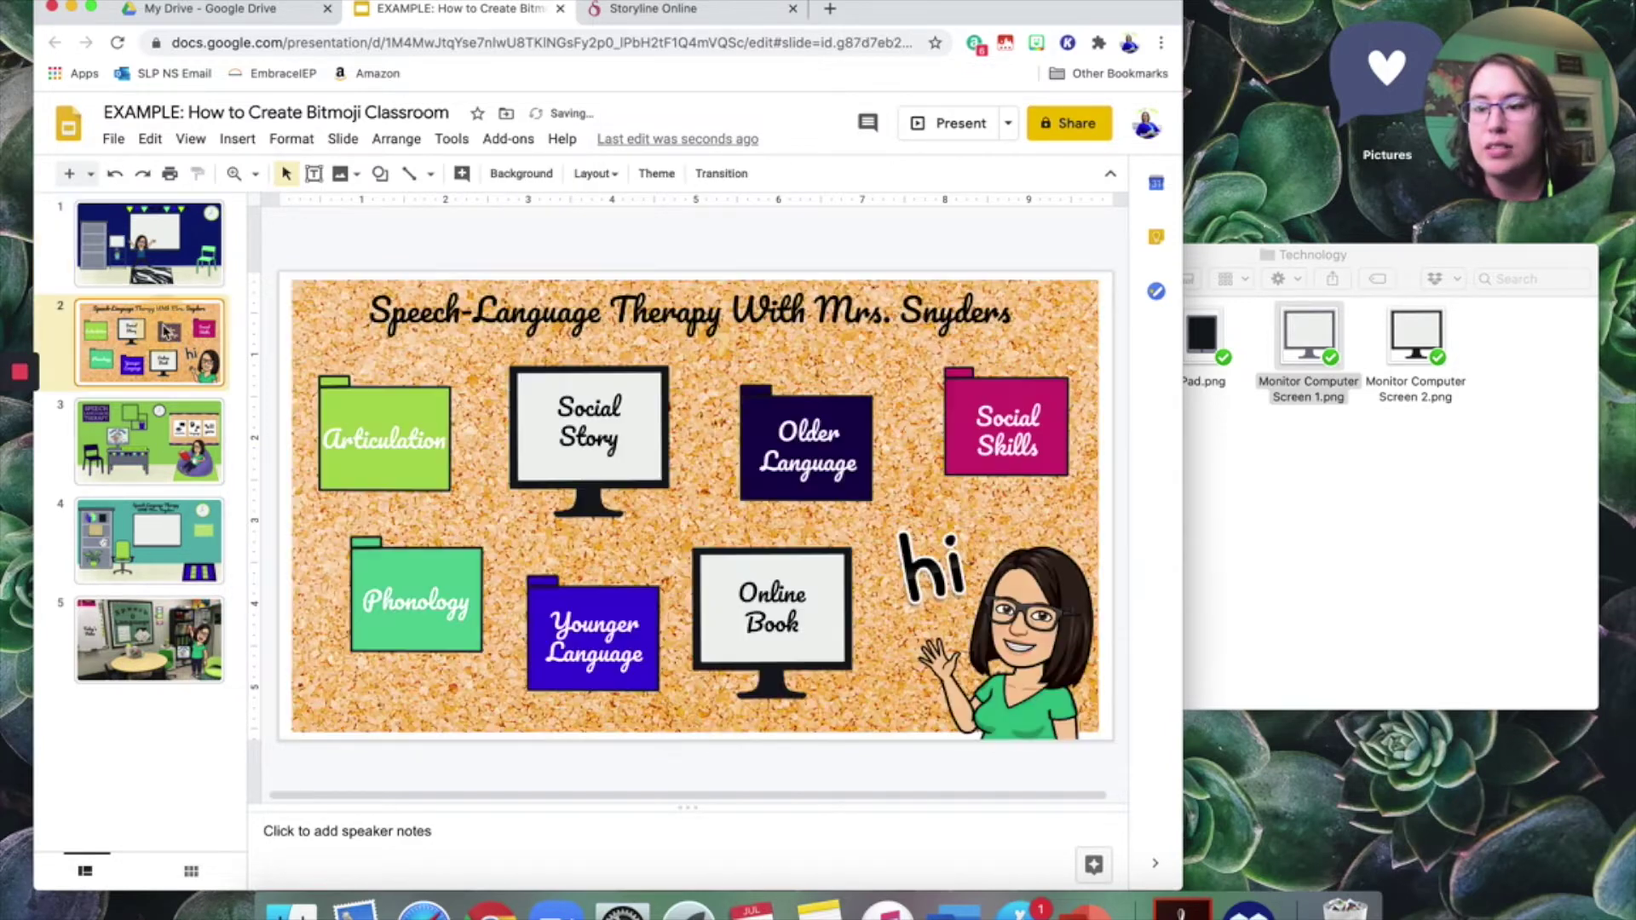
pyautogui.click(184, 646)
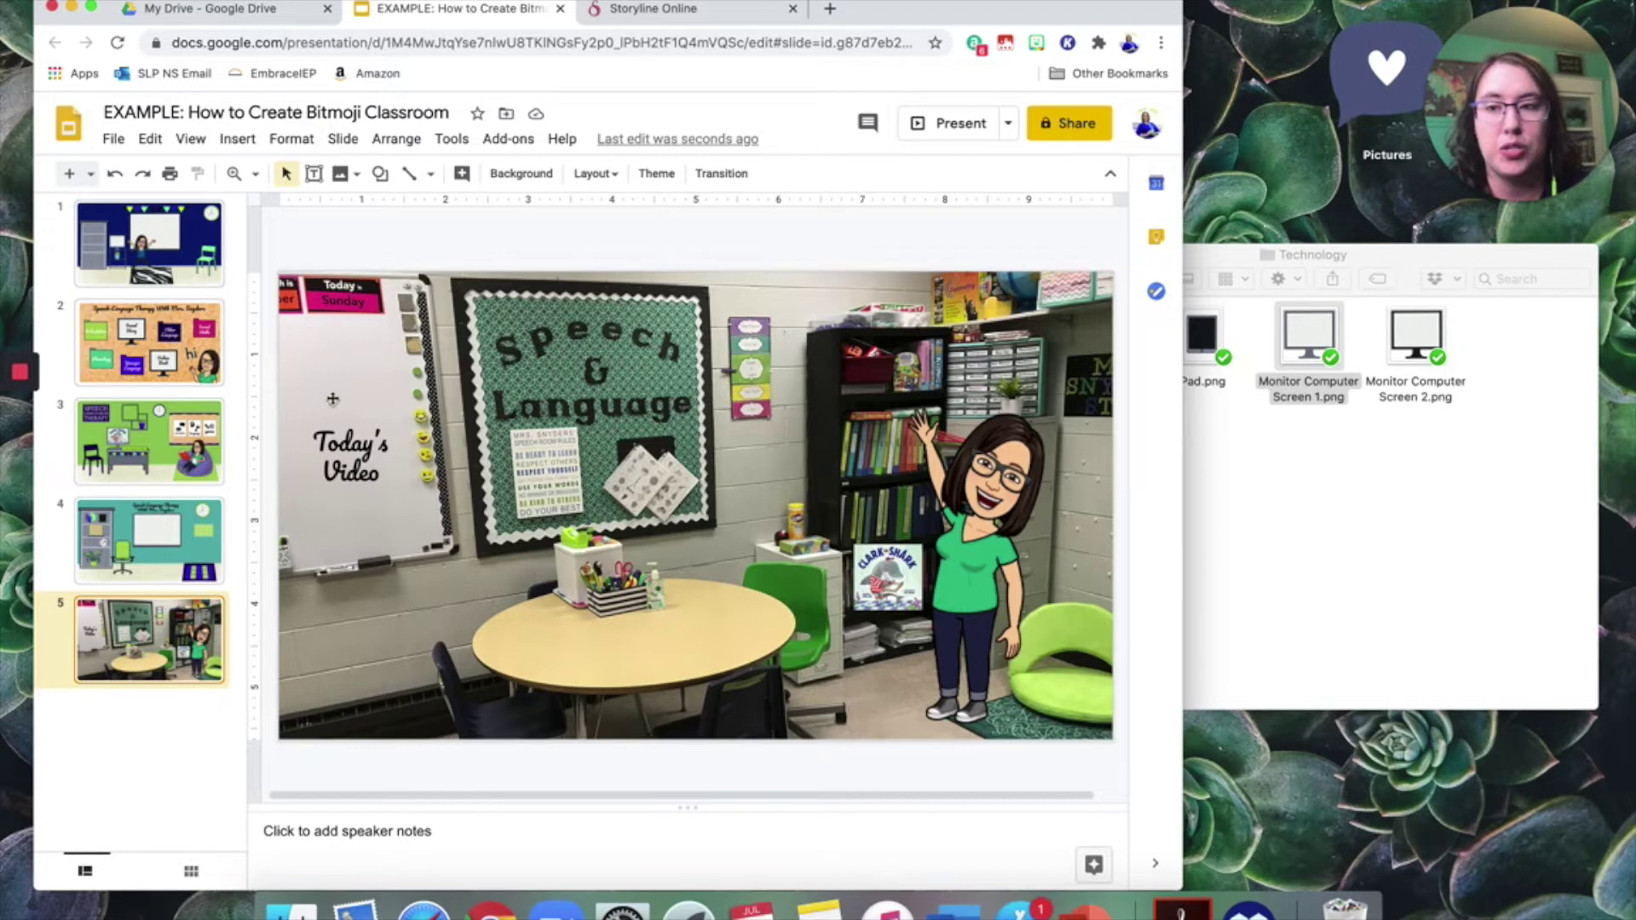
pyautogui.click(174, 275)
pyautogui.moveTo(517, 486); pyautogui.dragTo(516, 481)
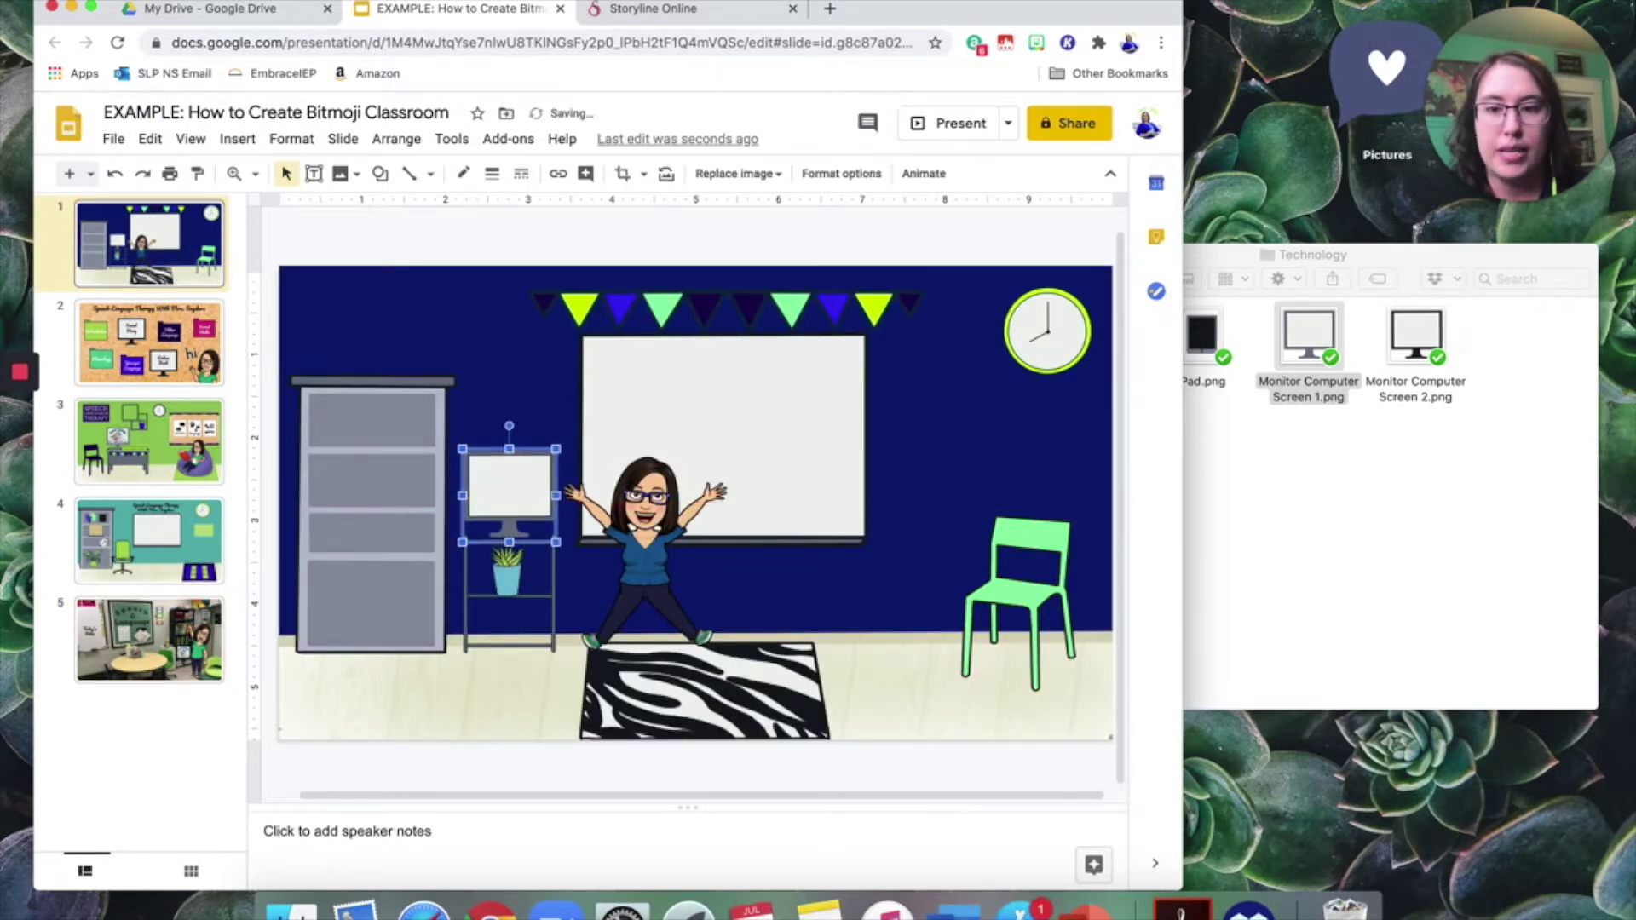
# Add Spinner wheel 8.png from Games and Activities and shrink it into the gray bookshelf.
pyautogui.click(1361, 575)
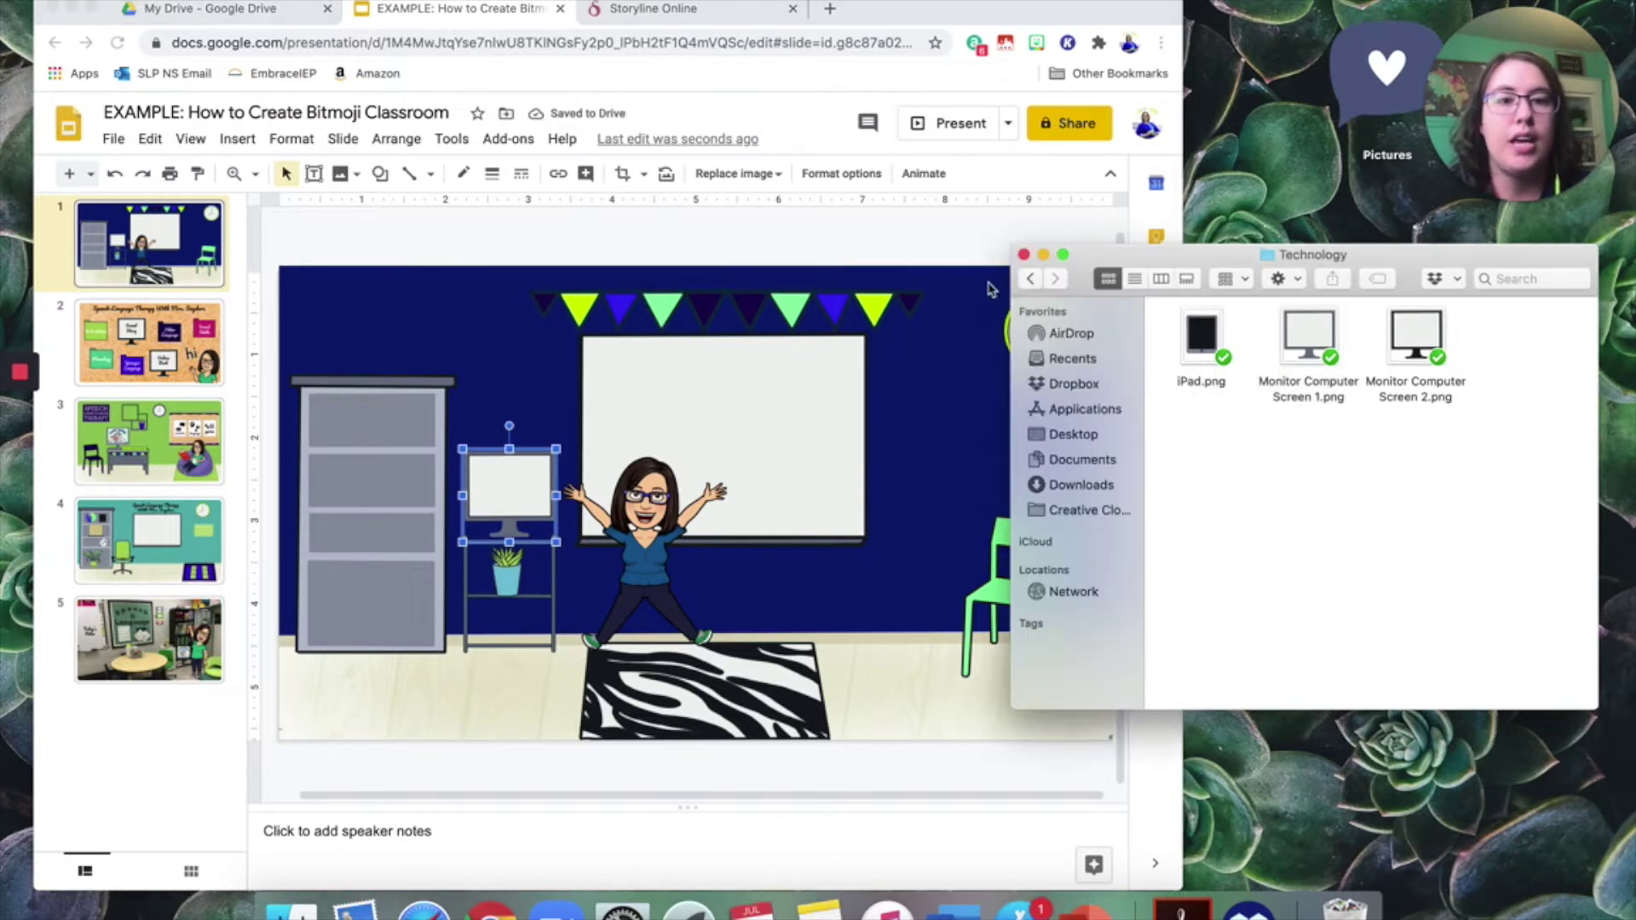
pyautogui.click(1031, 286)
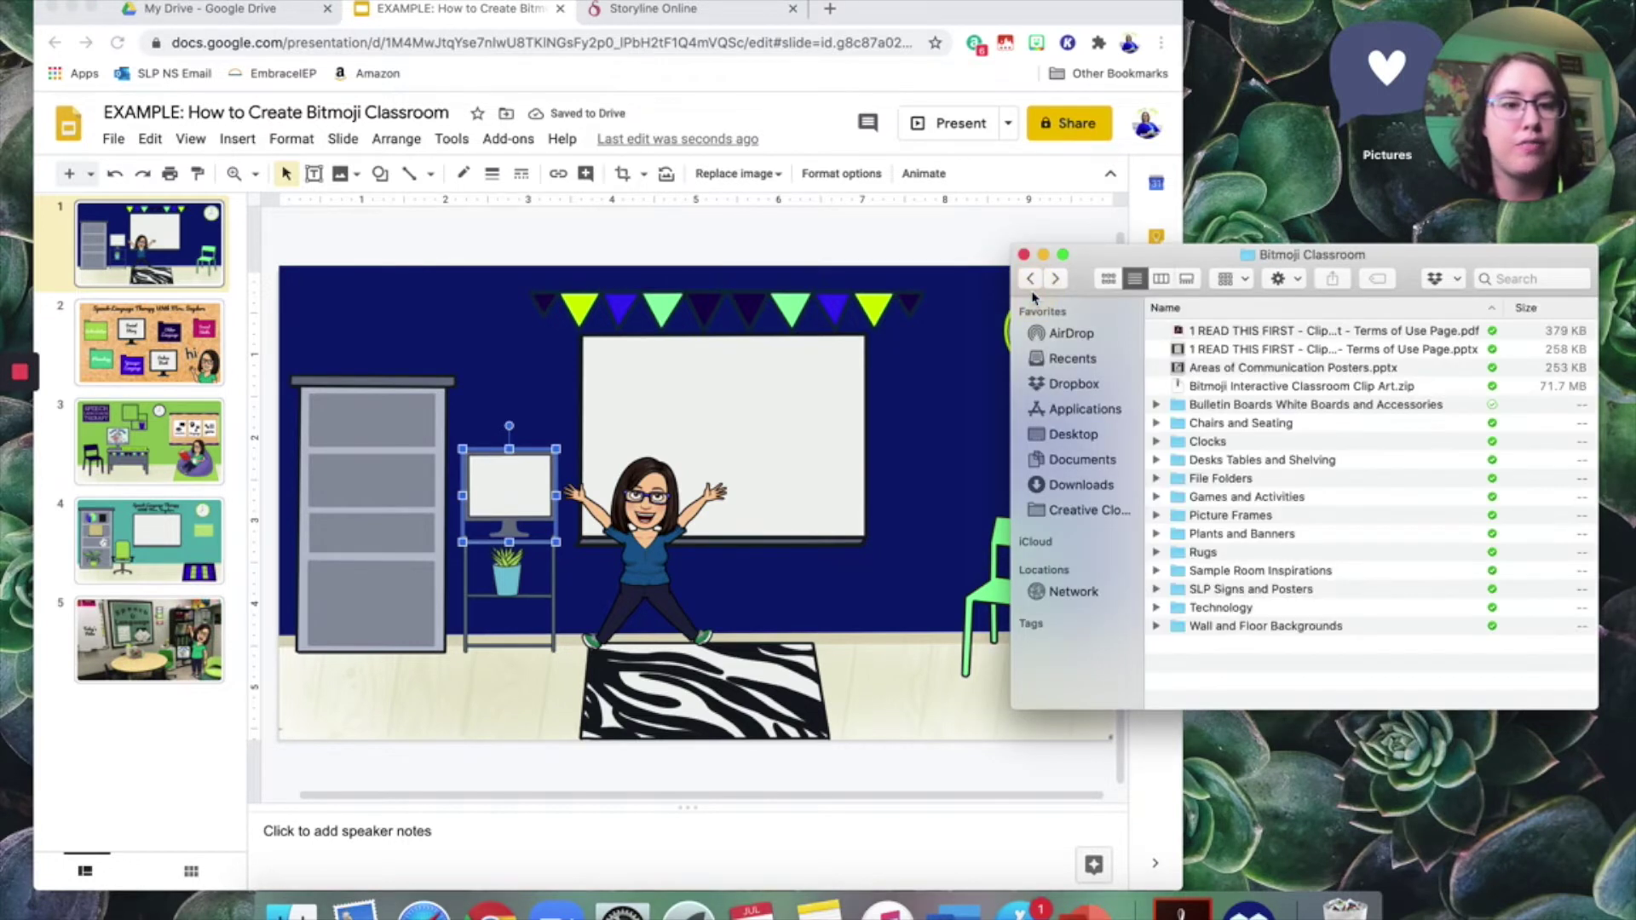
pyautogui.doubleClick(1258, 502)
pyautogui.hscroll(5, 1258, 496)
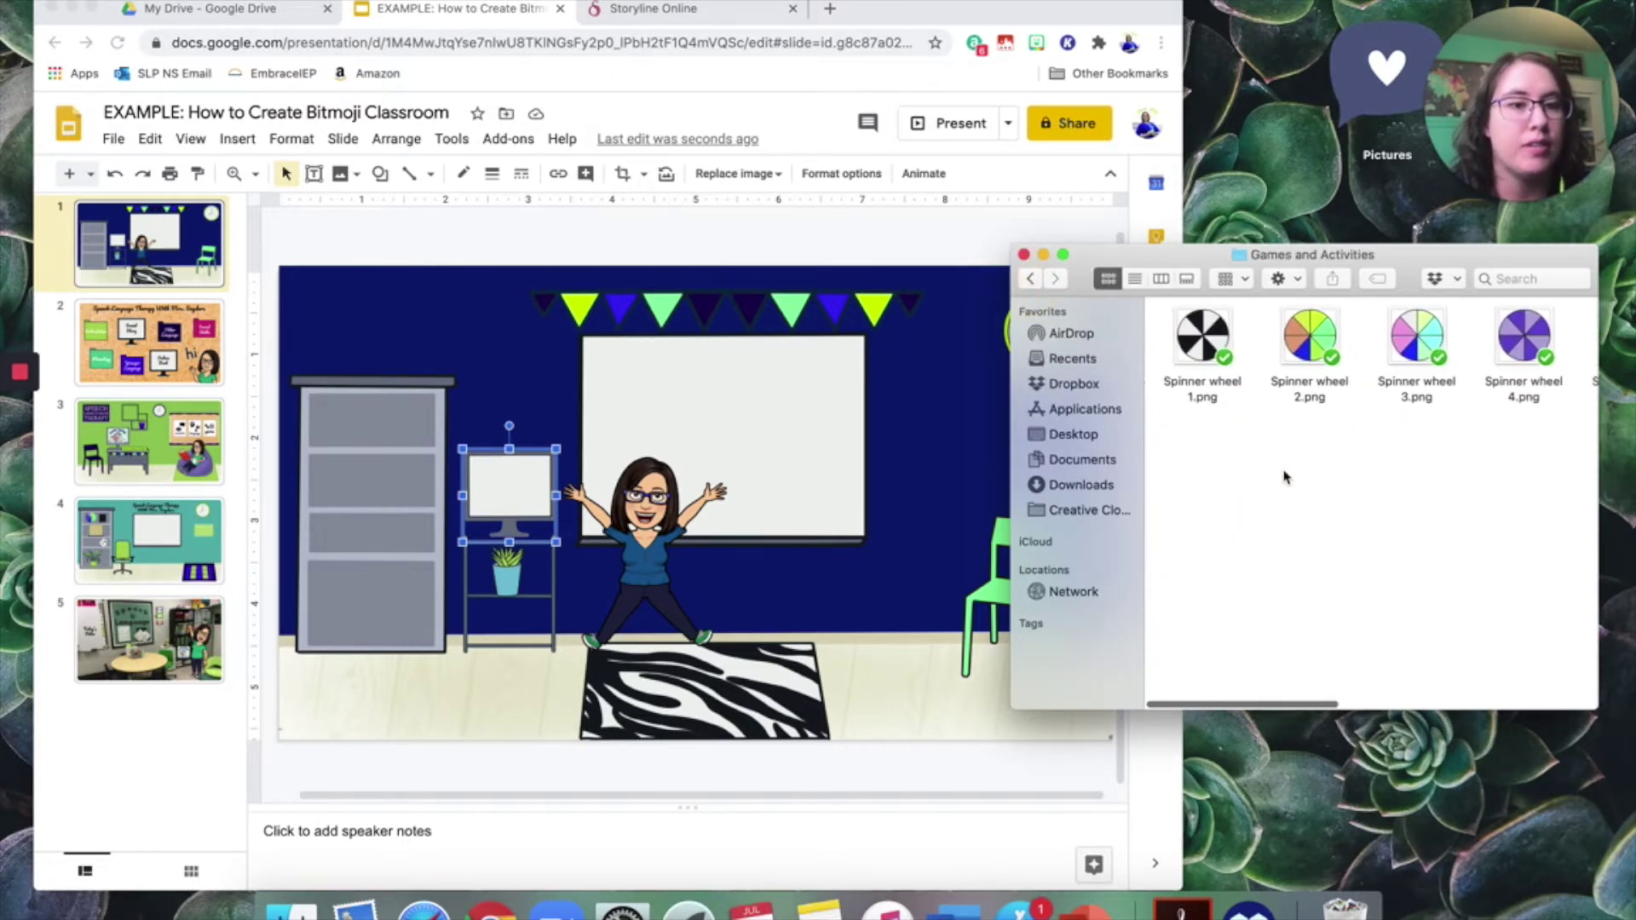
pyautogui.hscroll(5, 1285, 477)
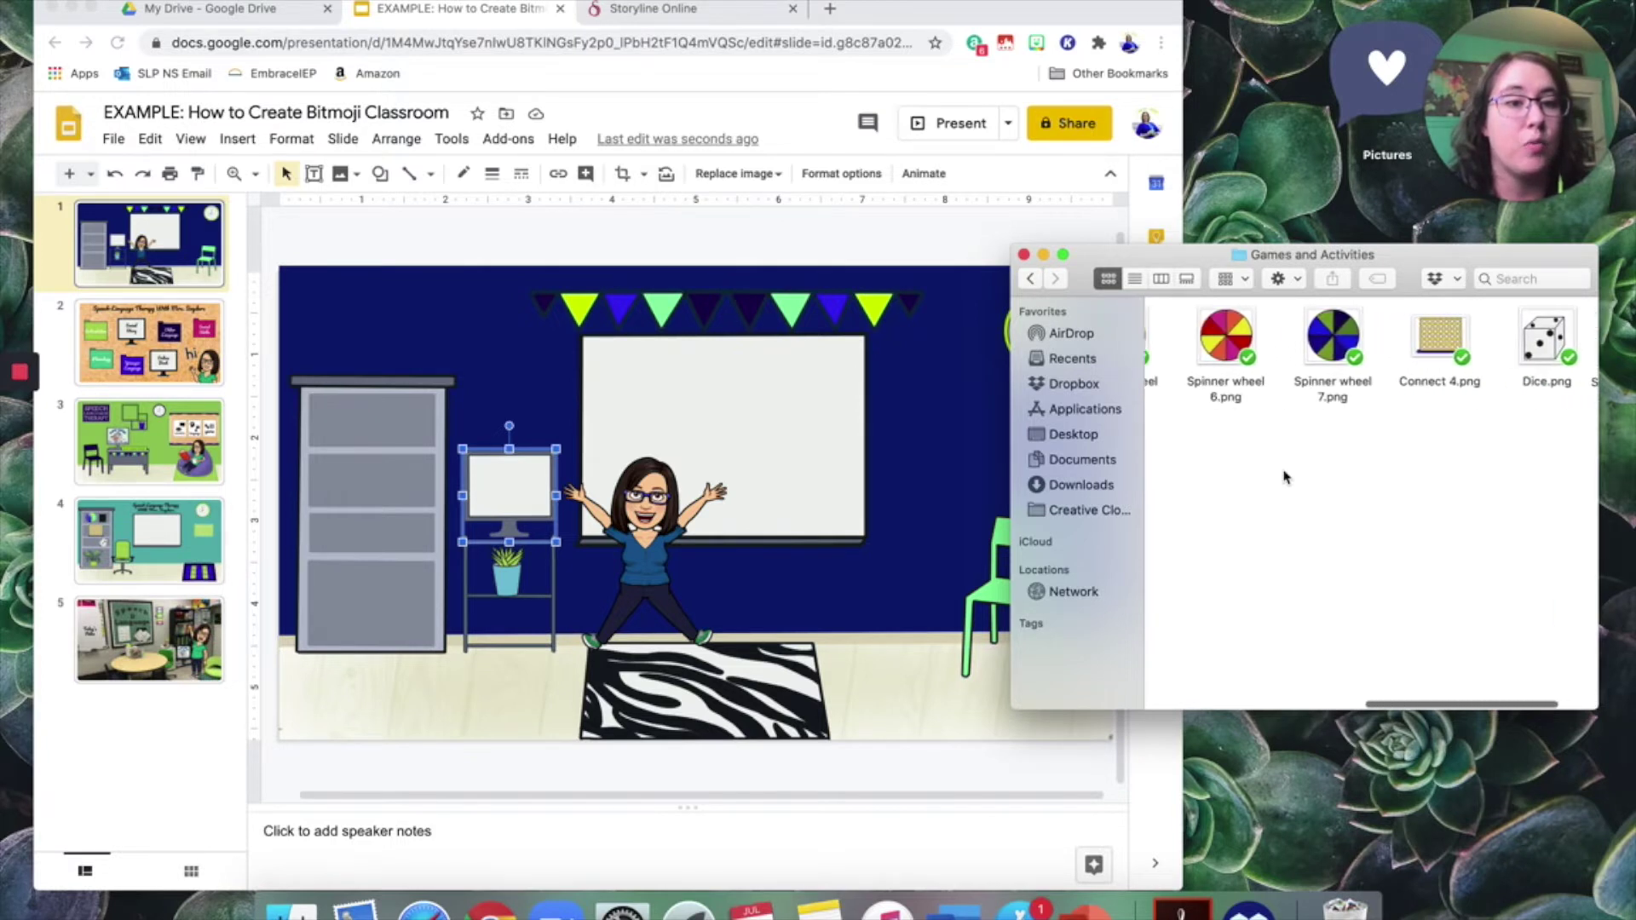
pyautogui.moveTo(1544, 339); pyautogui.dragTo(587, 528)
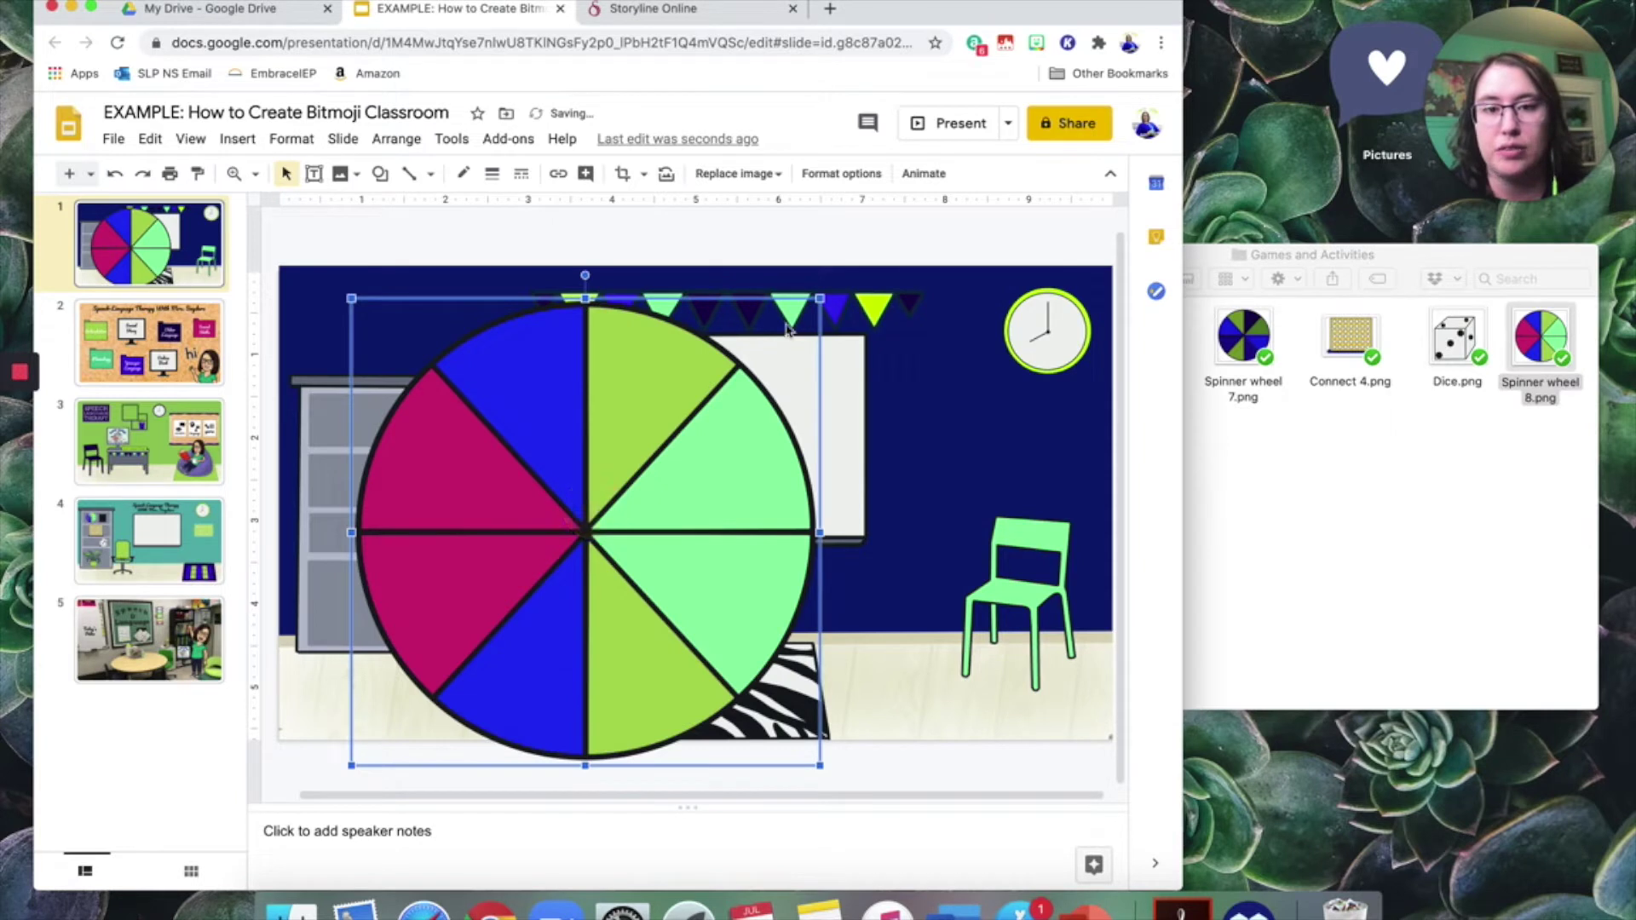
pyautogui.moveTo(821, 296); pyautogui.dragTo(501, 614)
pyautogui.moveTo(419, 656); pyautogui.dragTo(413, 607)
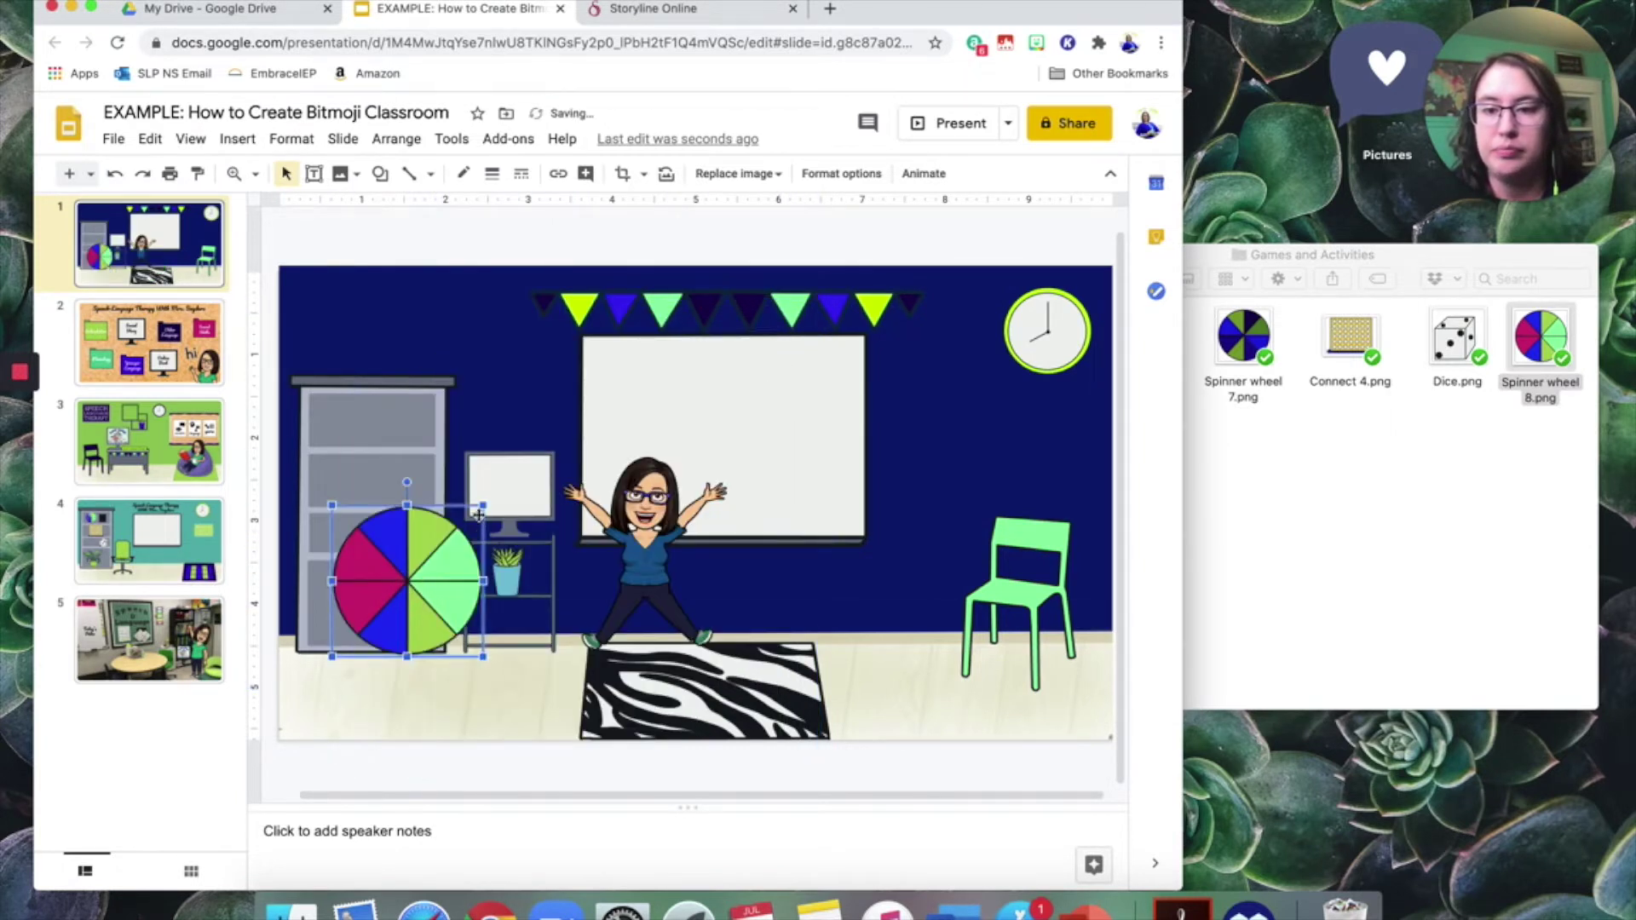
pyautogui.moveTo(484, 506); pyautogui.dragTo(388, 600)
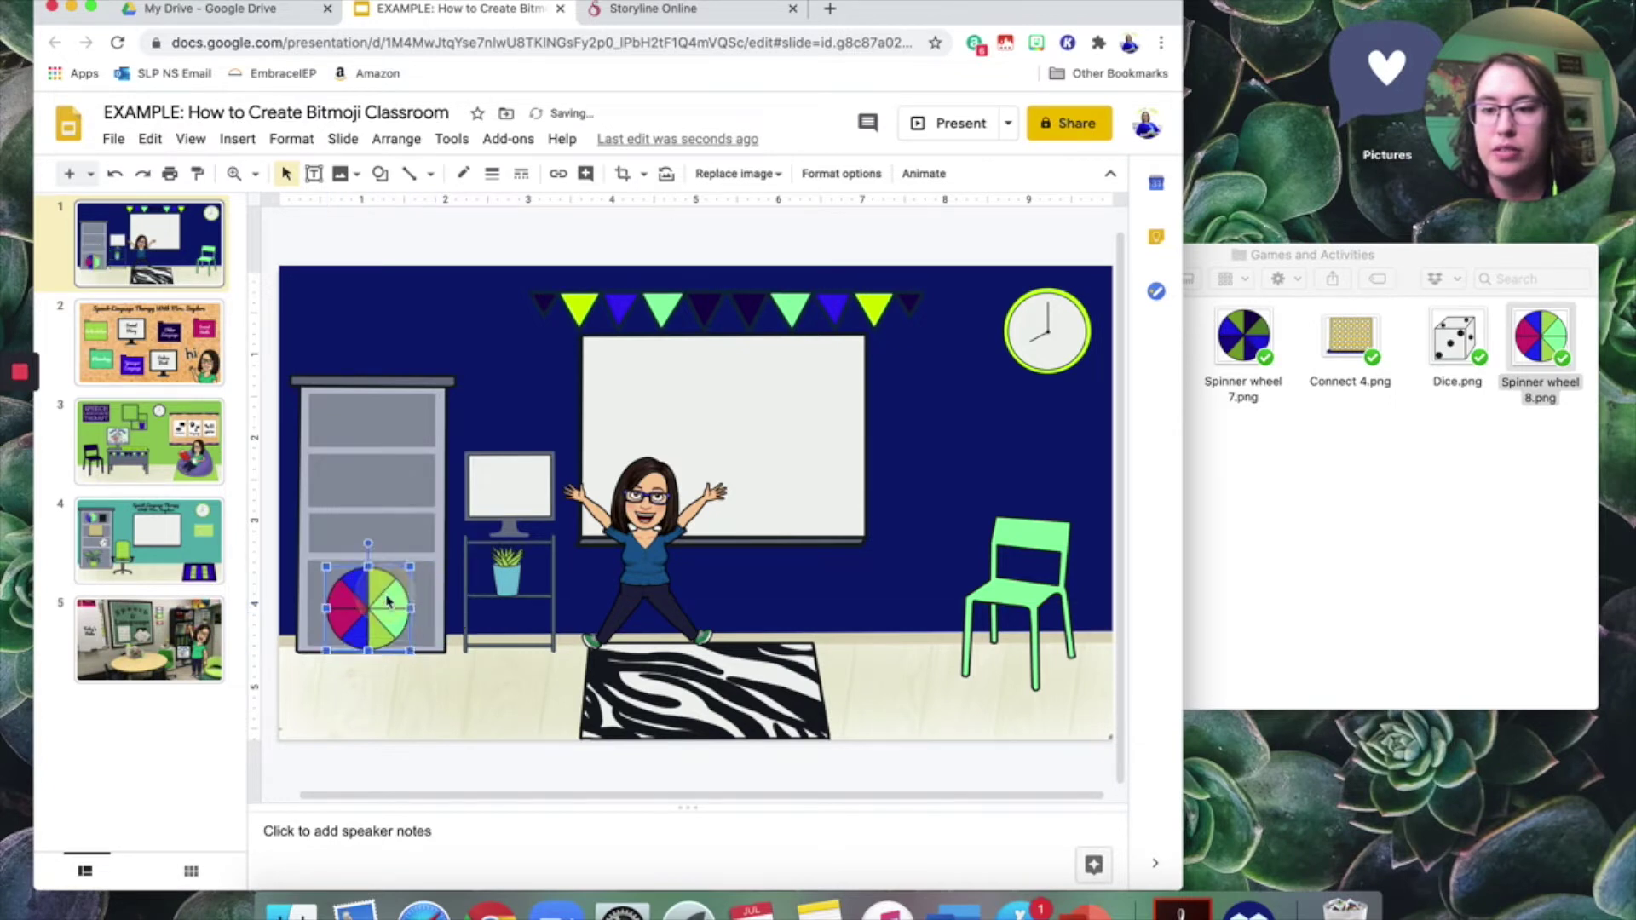
# Add Connect 4.png, shrink it onto the bookshelf, and nudge it left.
pyautogui.click(1269, 488)
pyautogui.moveTo(1351, 348); pyautogui.dragTo(607, 577)
pyautogui.moveTo(943, 335); pyautogui.dragTo(418, 458)
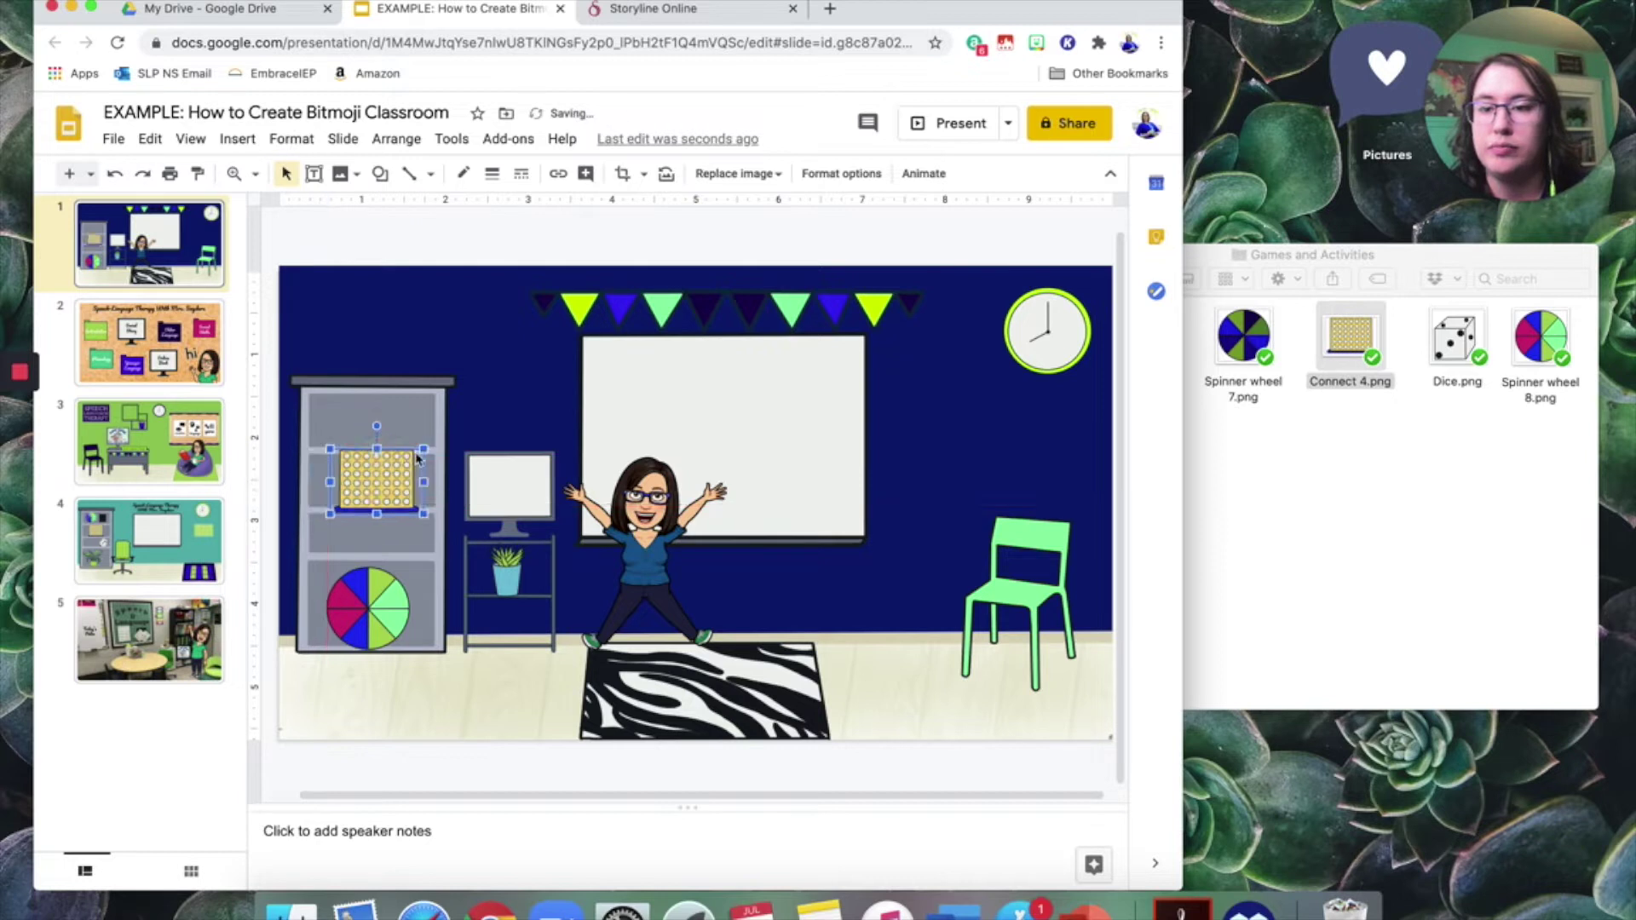
pyautogui.press('Left')
pyautogui.press('Left')
# Add the articulation poster from SLP Signs and Posters, shrink it, and hang it right of the whiteboard.
pyautogui.click(1198, 555)
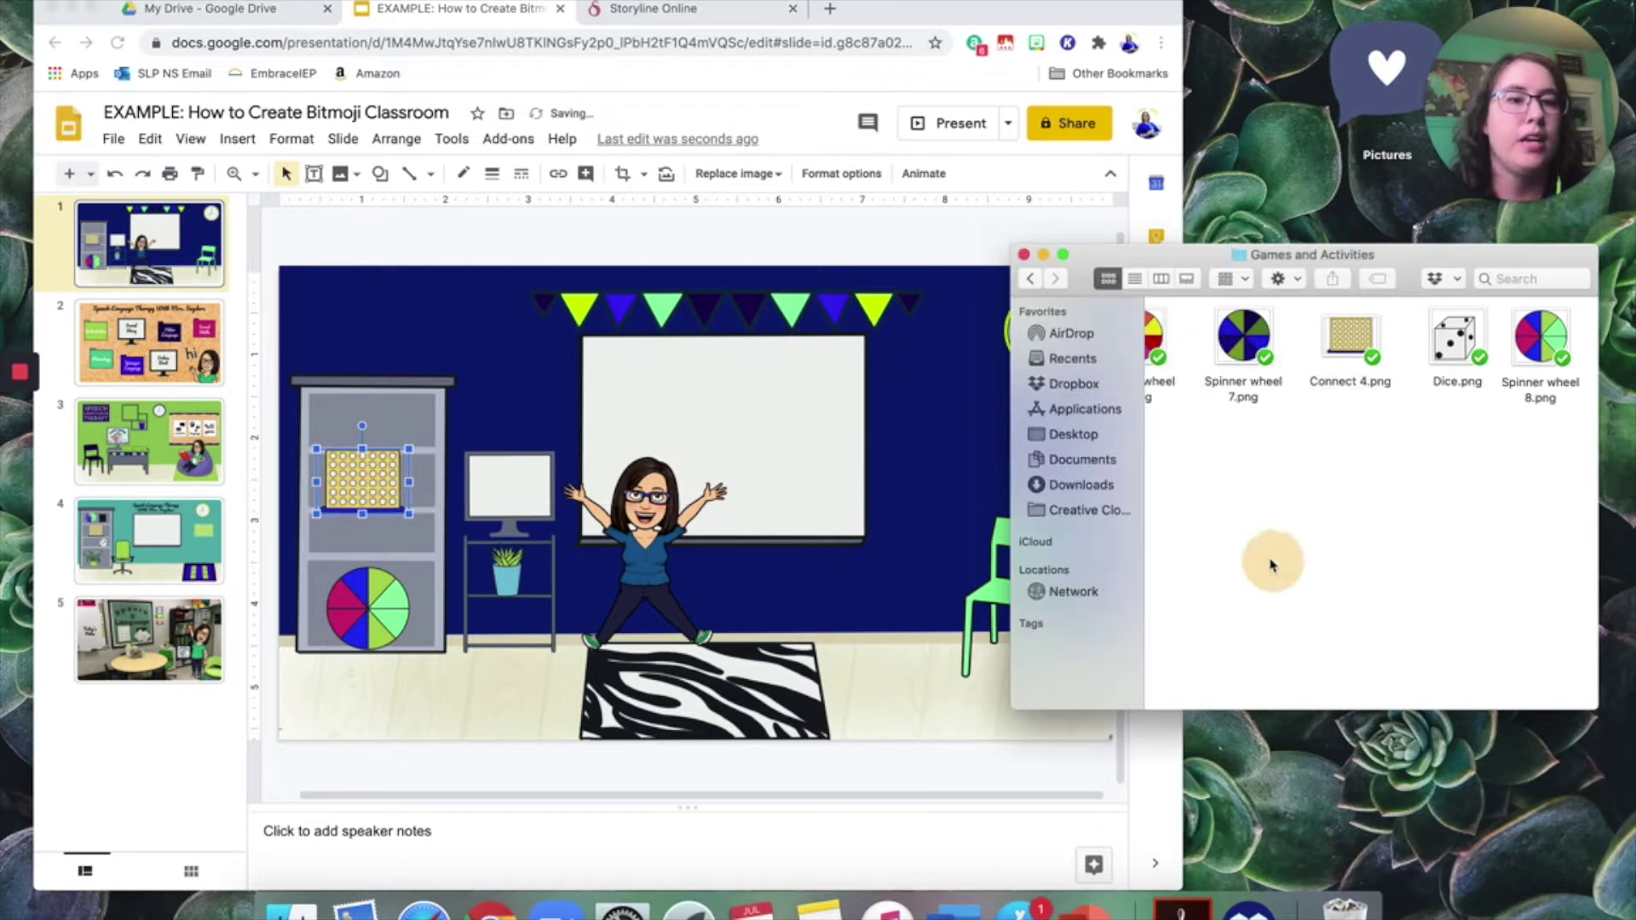
pyautogui.click(1030, 281)
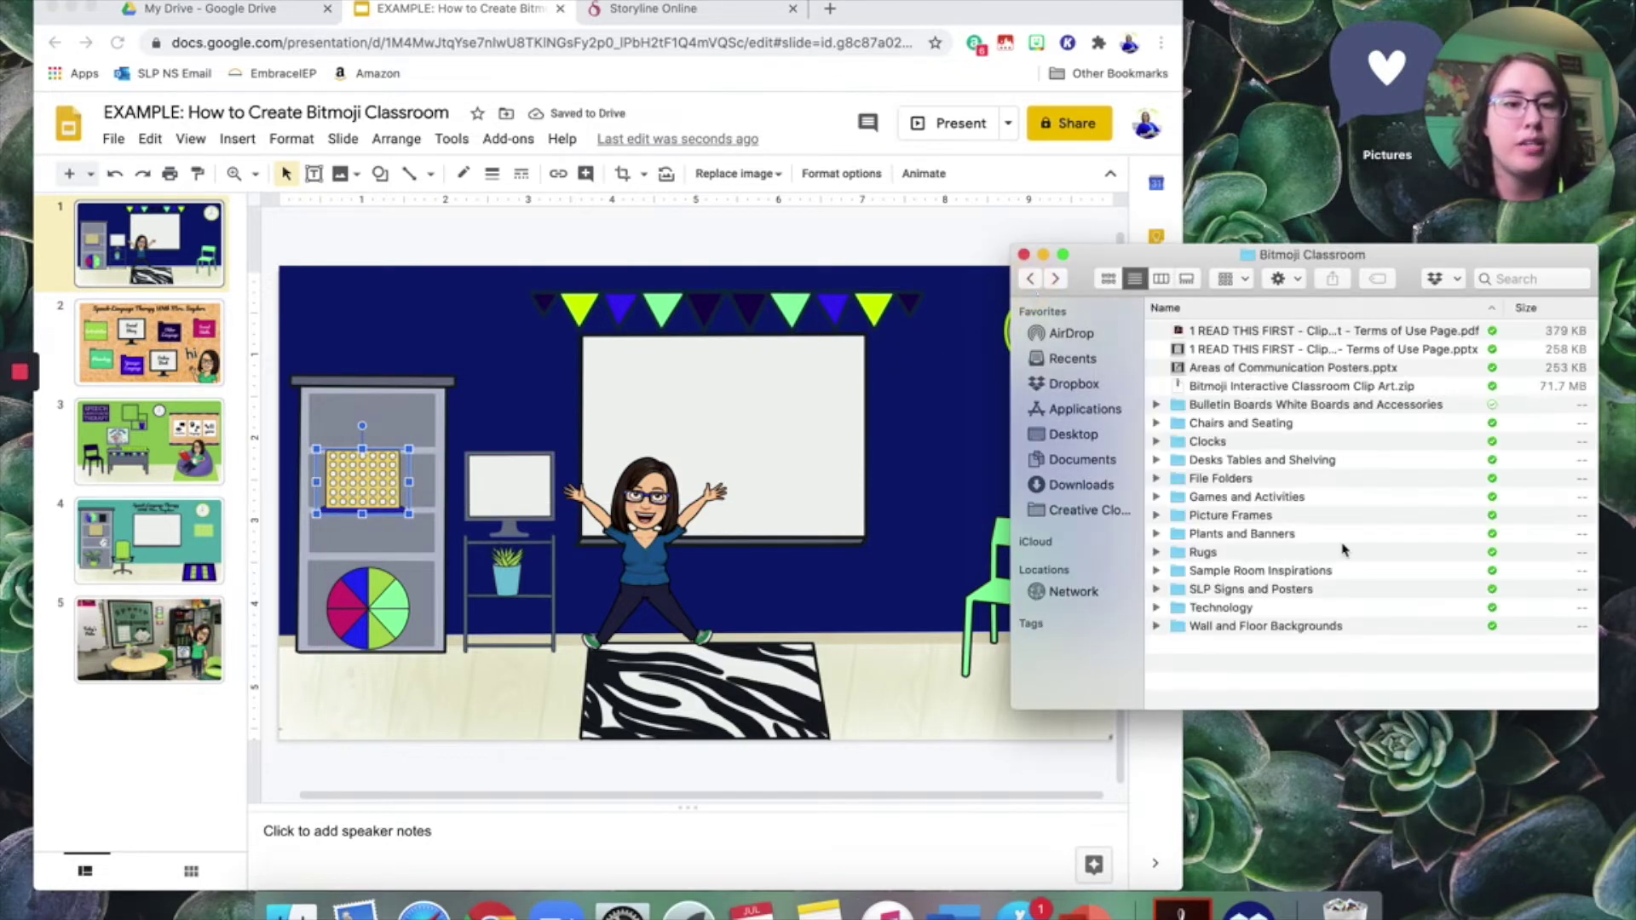
pyautogui.doubleClick(1258, 591)
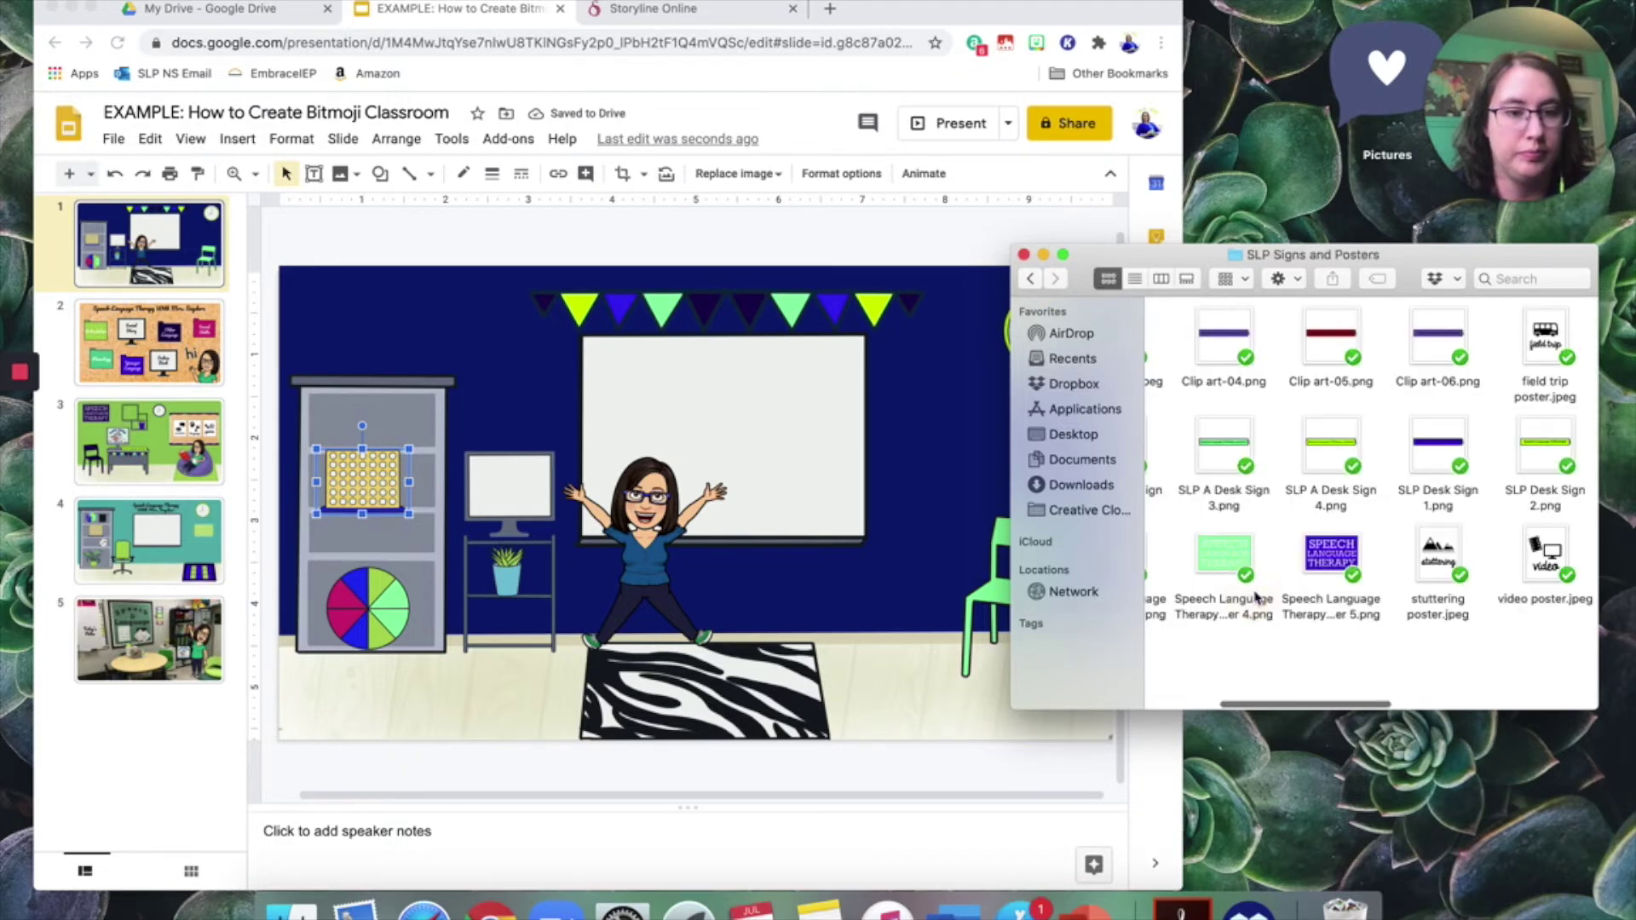
pyautogui.hscroll(-5, 1245, 582)
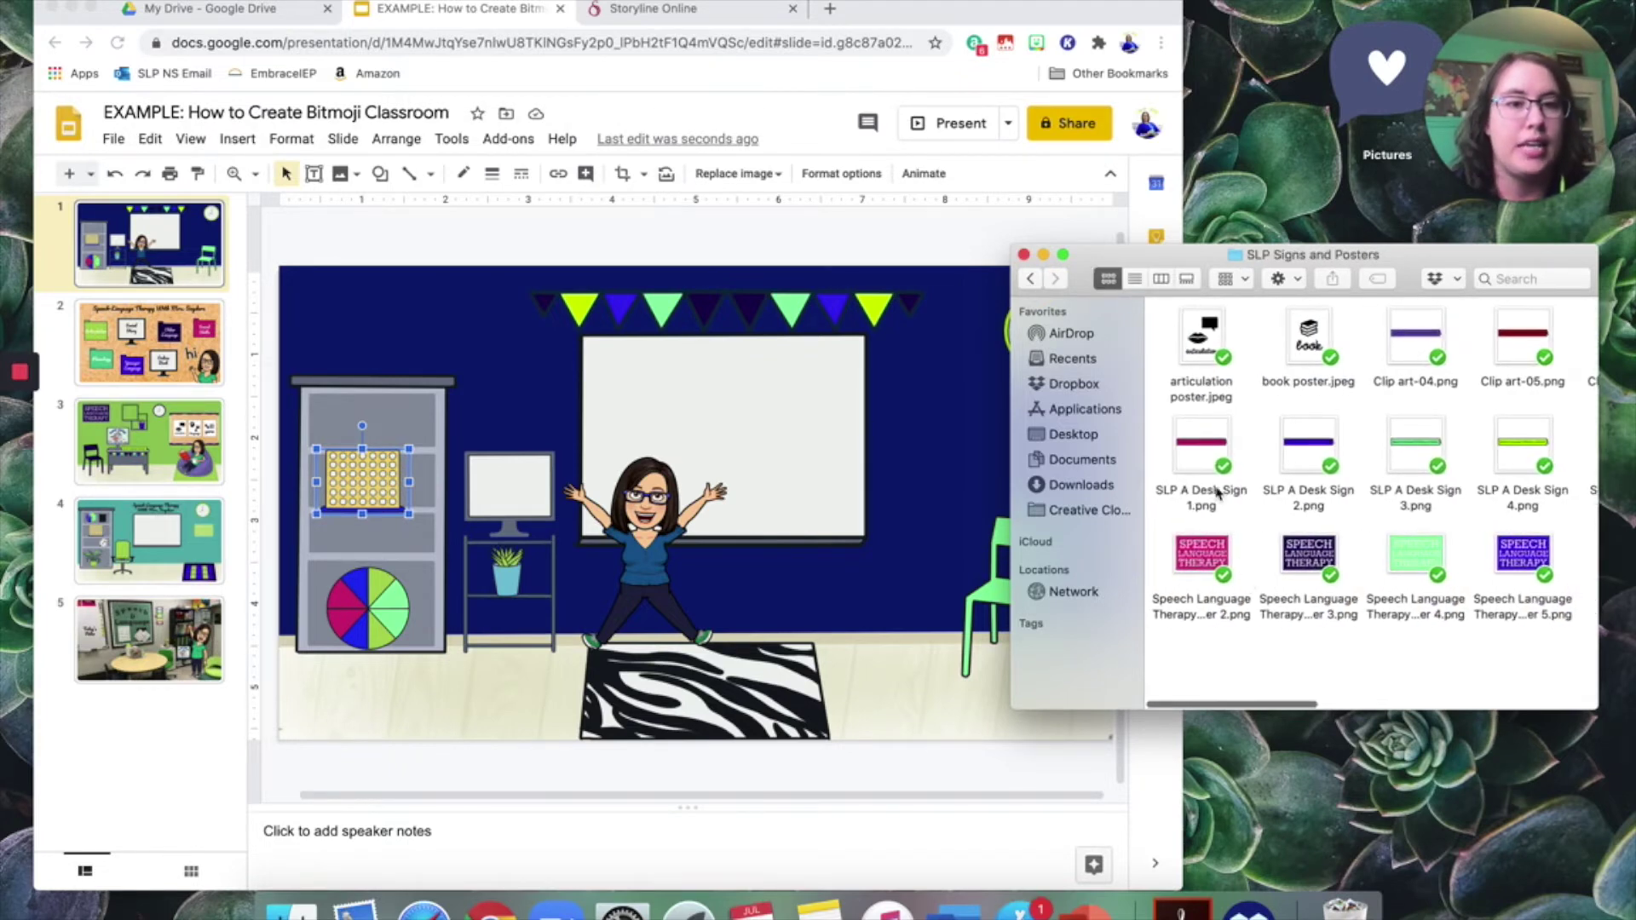
pyautogui.moveTo(1230, 364); pyautogui.dragTo(728, 524)
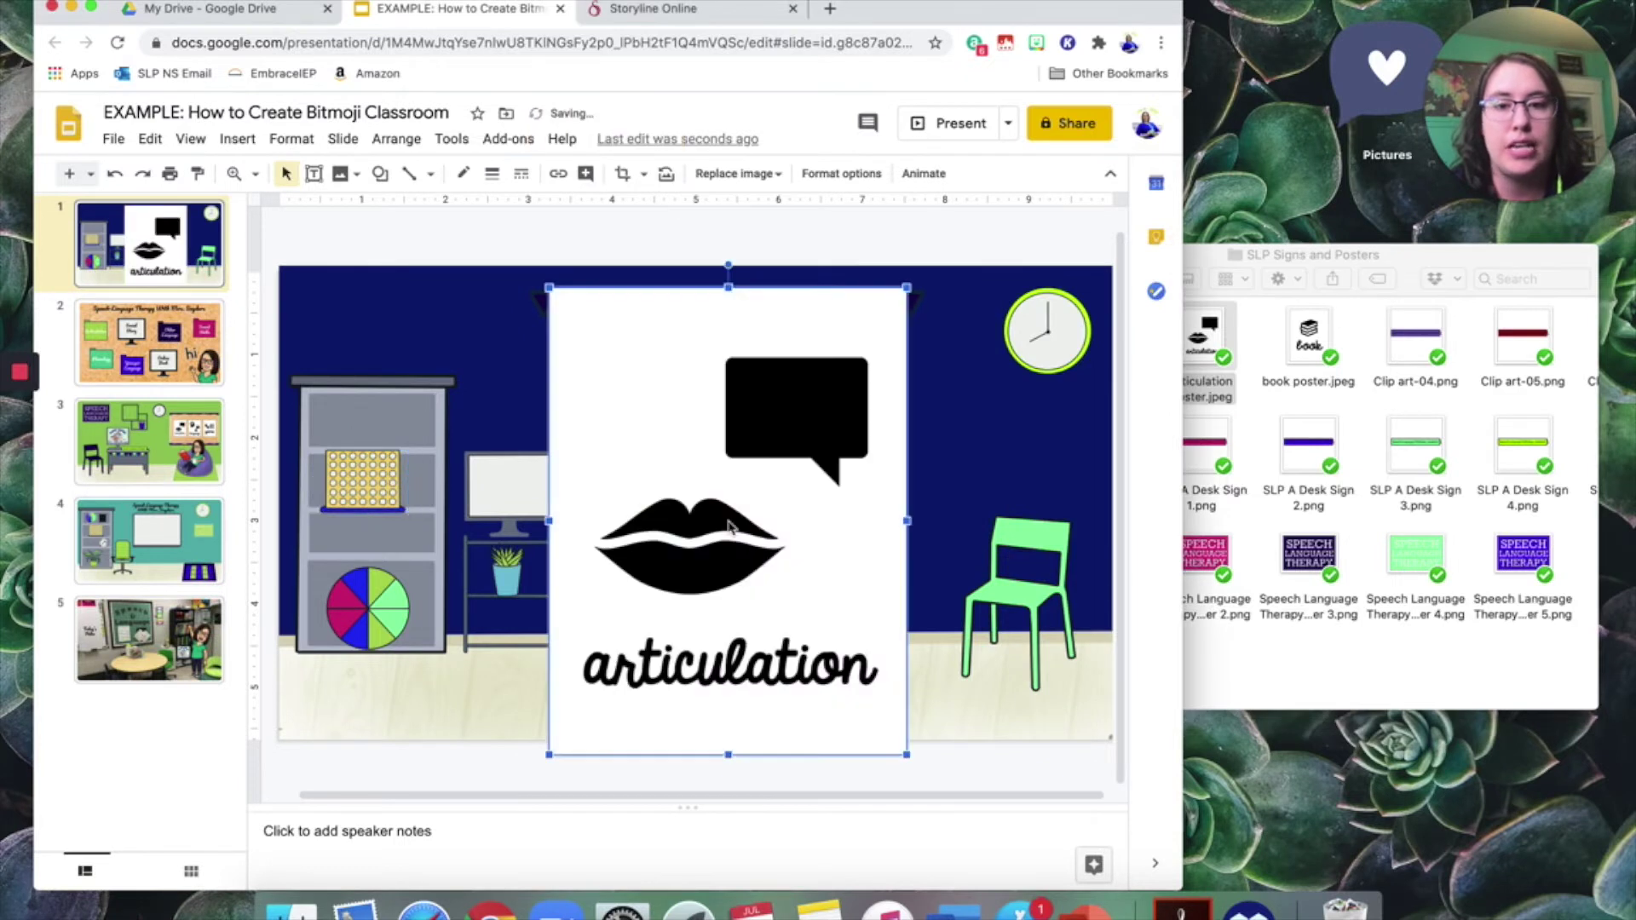
pyautogui.moveTo(908, 287); pyautogui.dragTo(567, 608)
pyautogui.moveTo(596, 707); pyautogui.dragTo(931, 380)
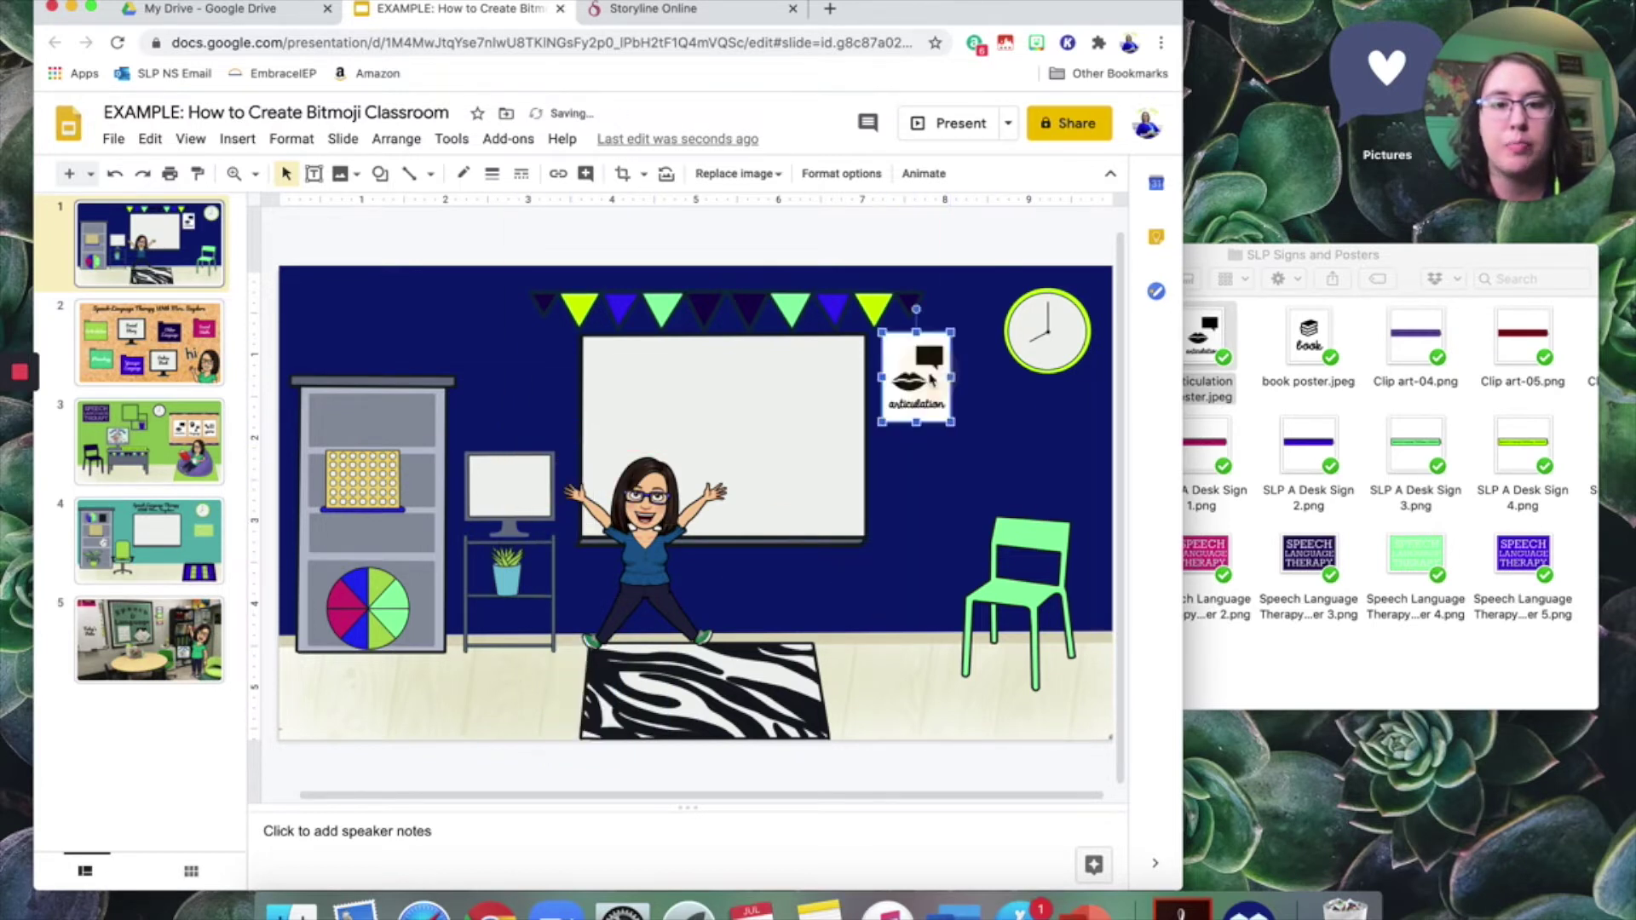
# Add video poster.jpeg from the SLP Signs and Posters folder to the slide.
pyautogui.click(1347, 403)
pyautogui.hscroll(2, 1363, 387)
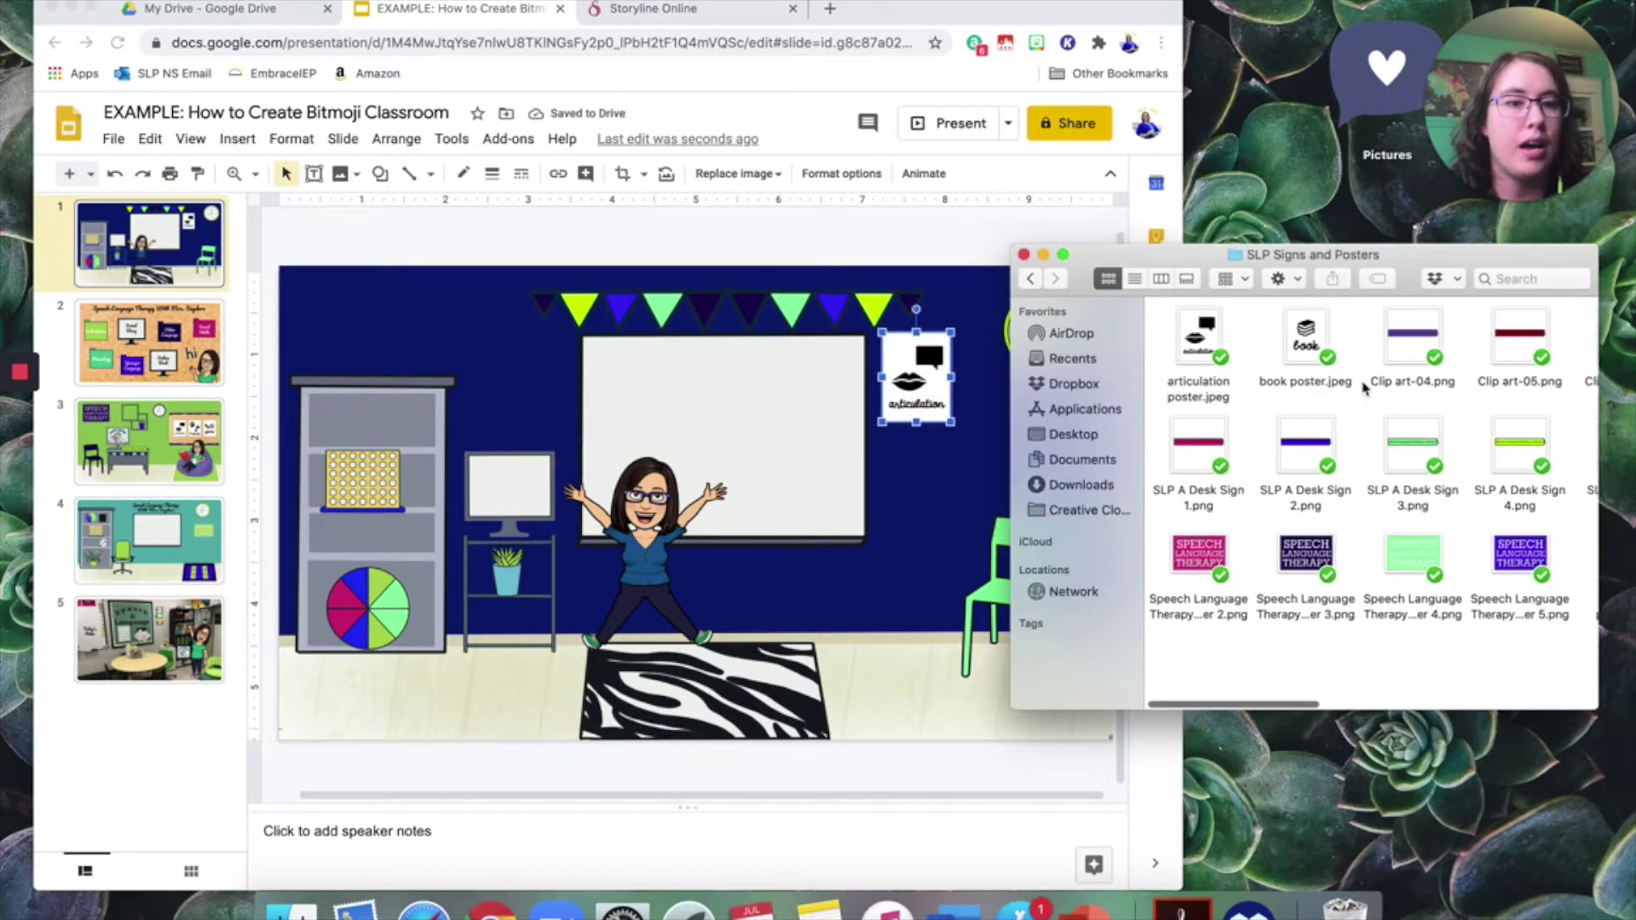
pyautogui.hscroll(8, 1313, 339)
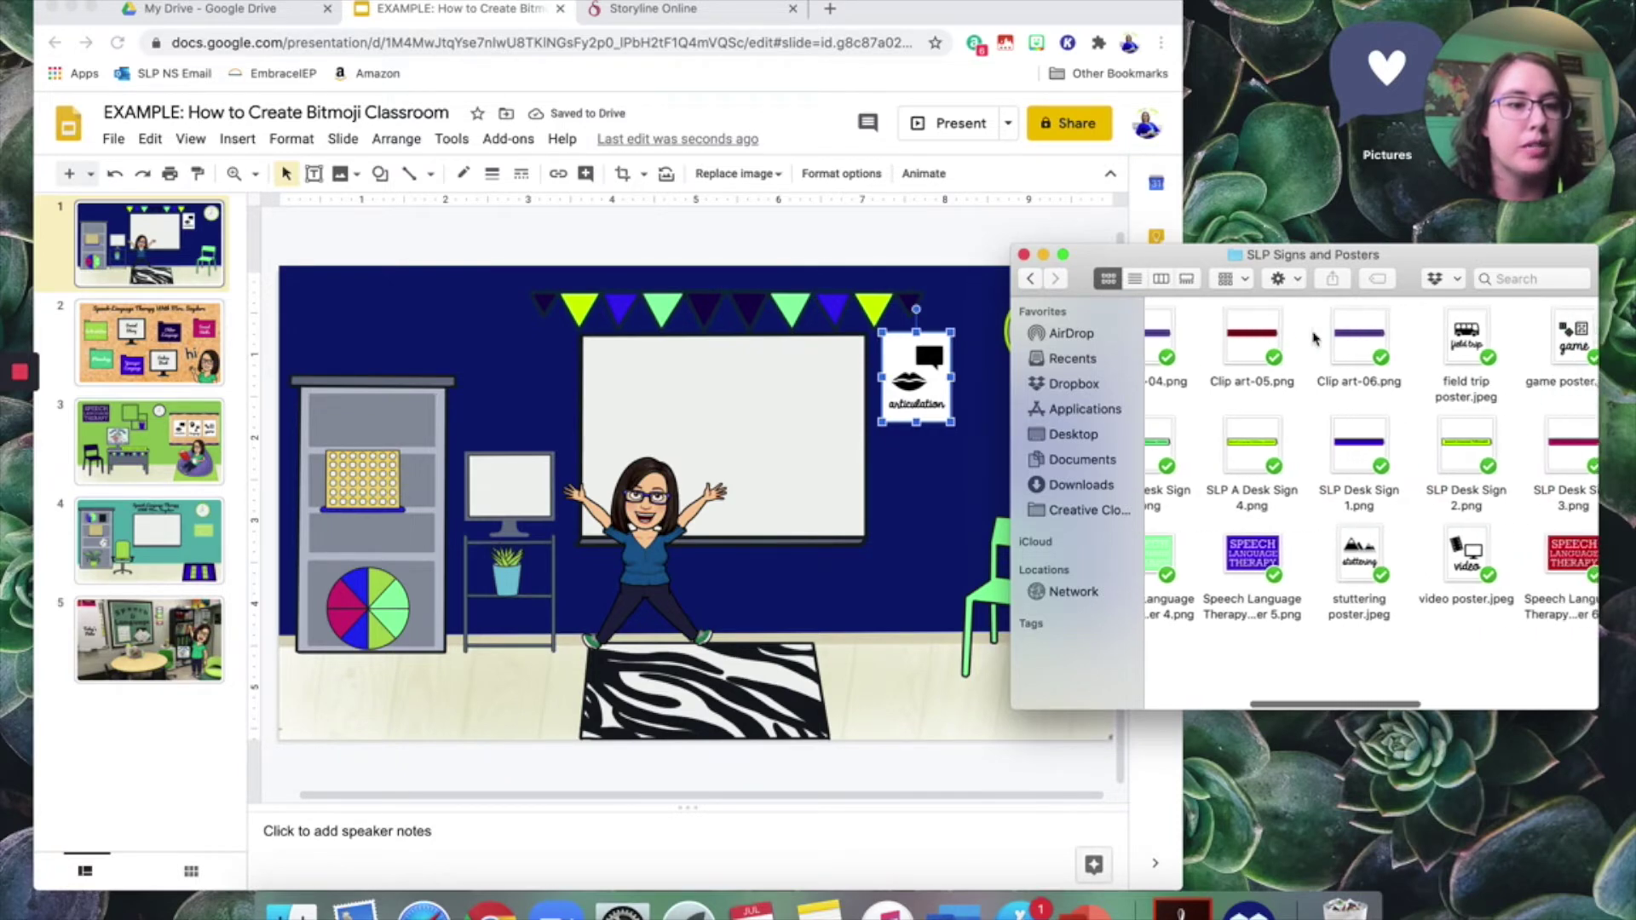
pyautogui.hscroll(2, 1313, 338)
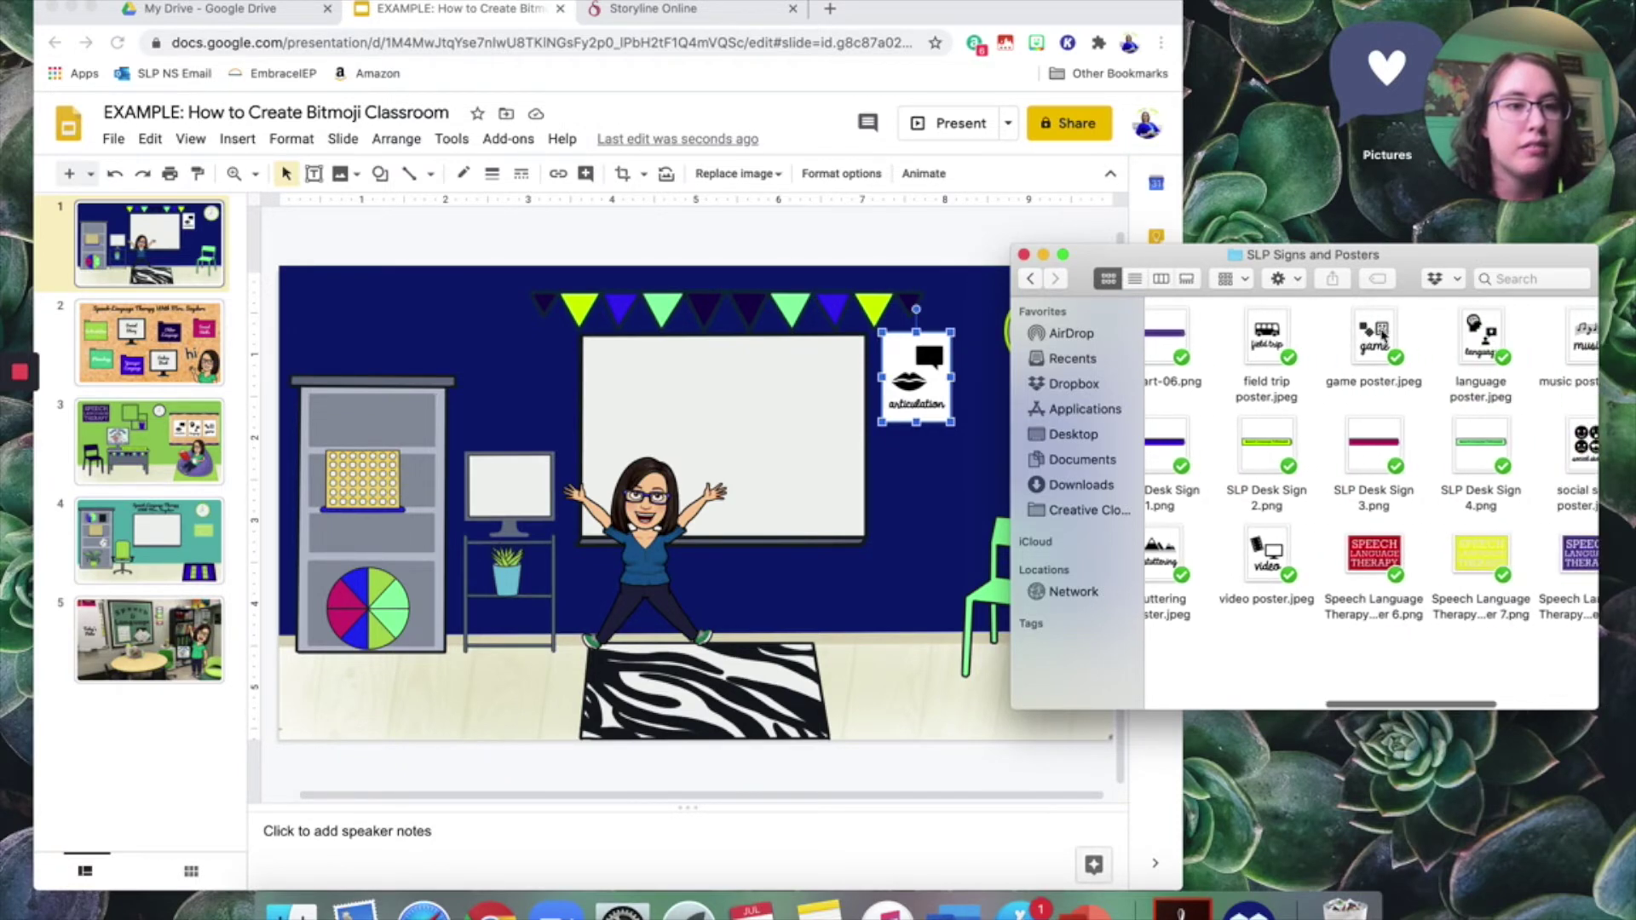
pyautogui.moveTo(1271, 552); pyautogui.dragTo(953, 526)
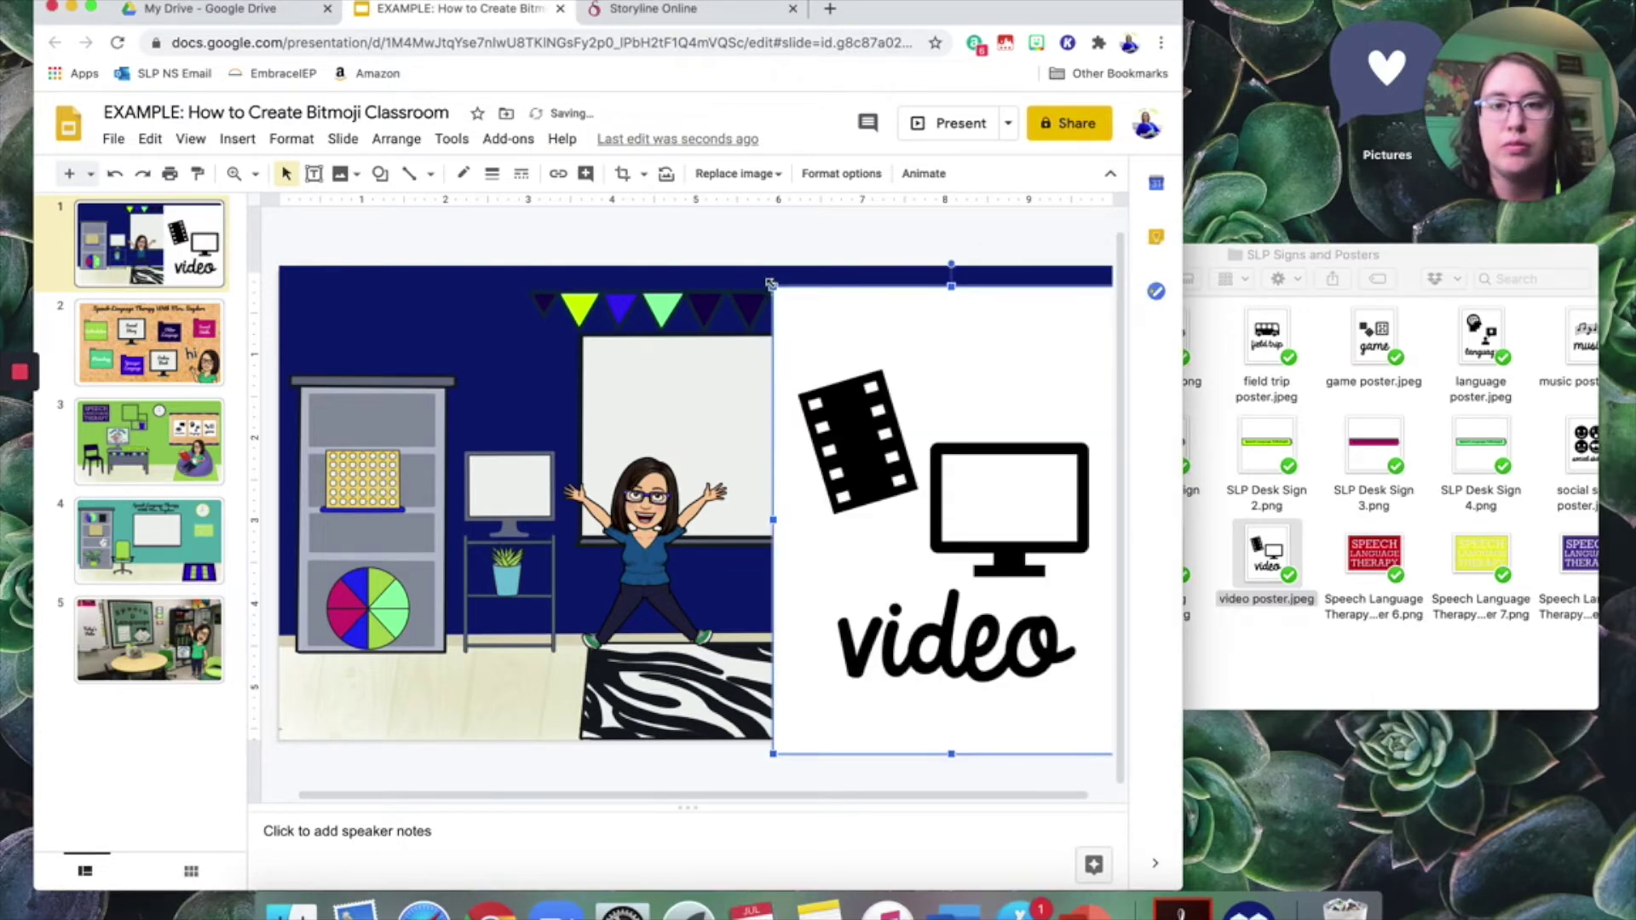
# Shrink the video poster and hang it just below the articulation poster.
pyautogui.moveTo(769, 284); pyautogui.dragTo(1019, 589)
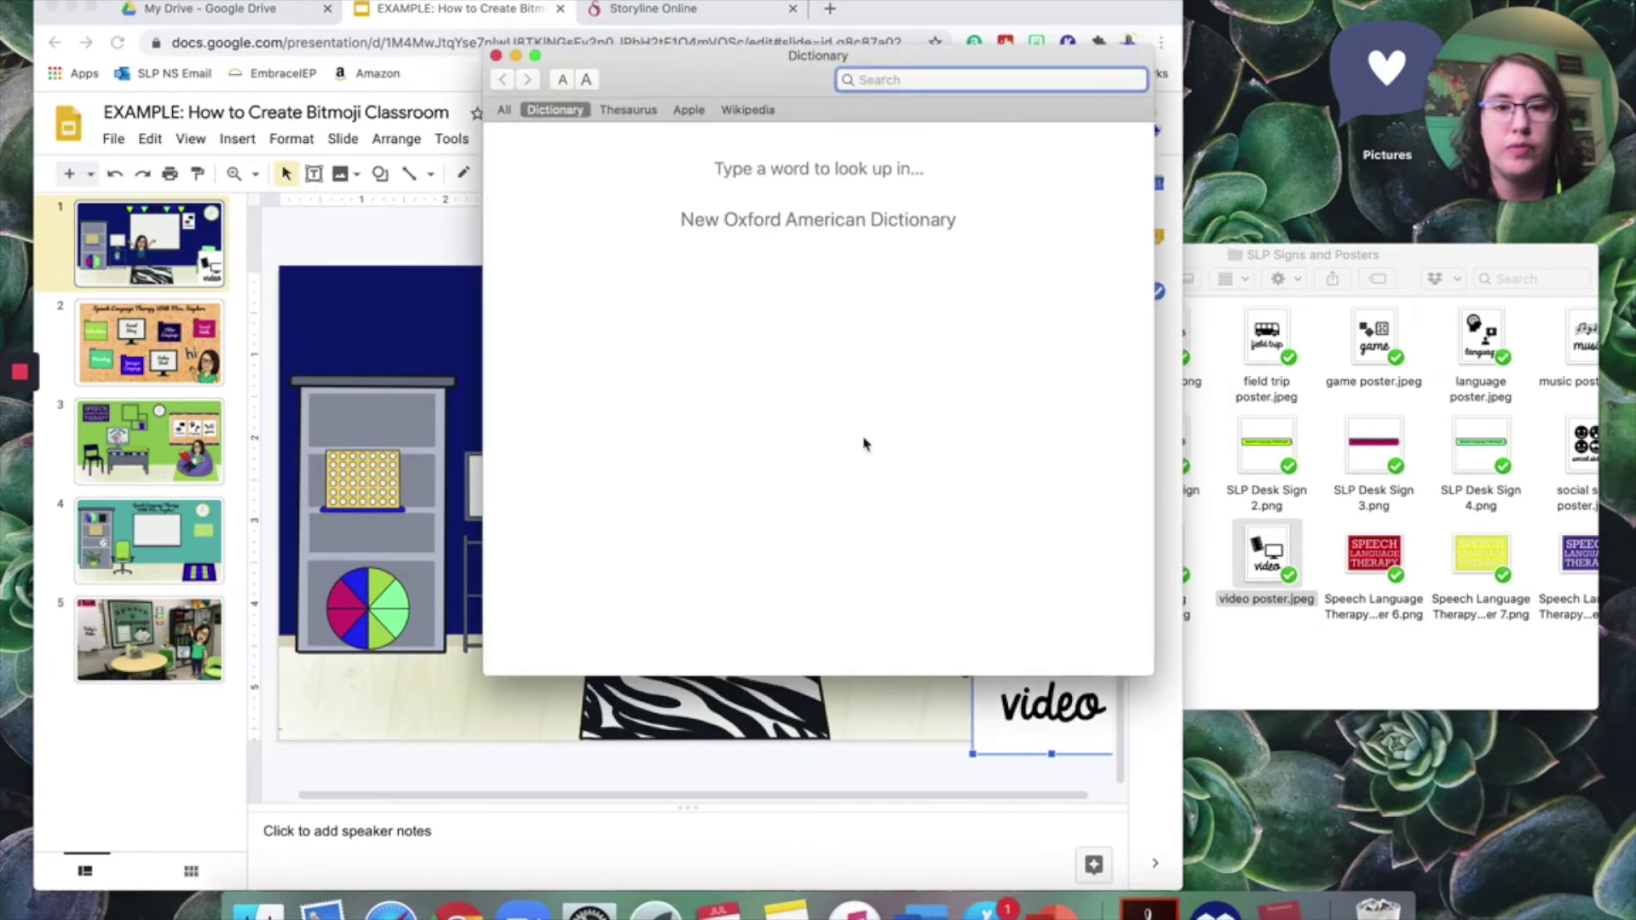
pyautogui.click(496, 55)
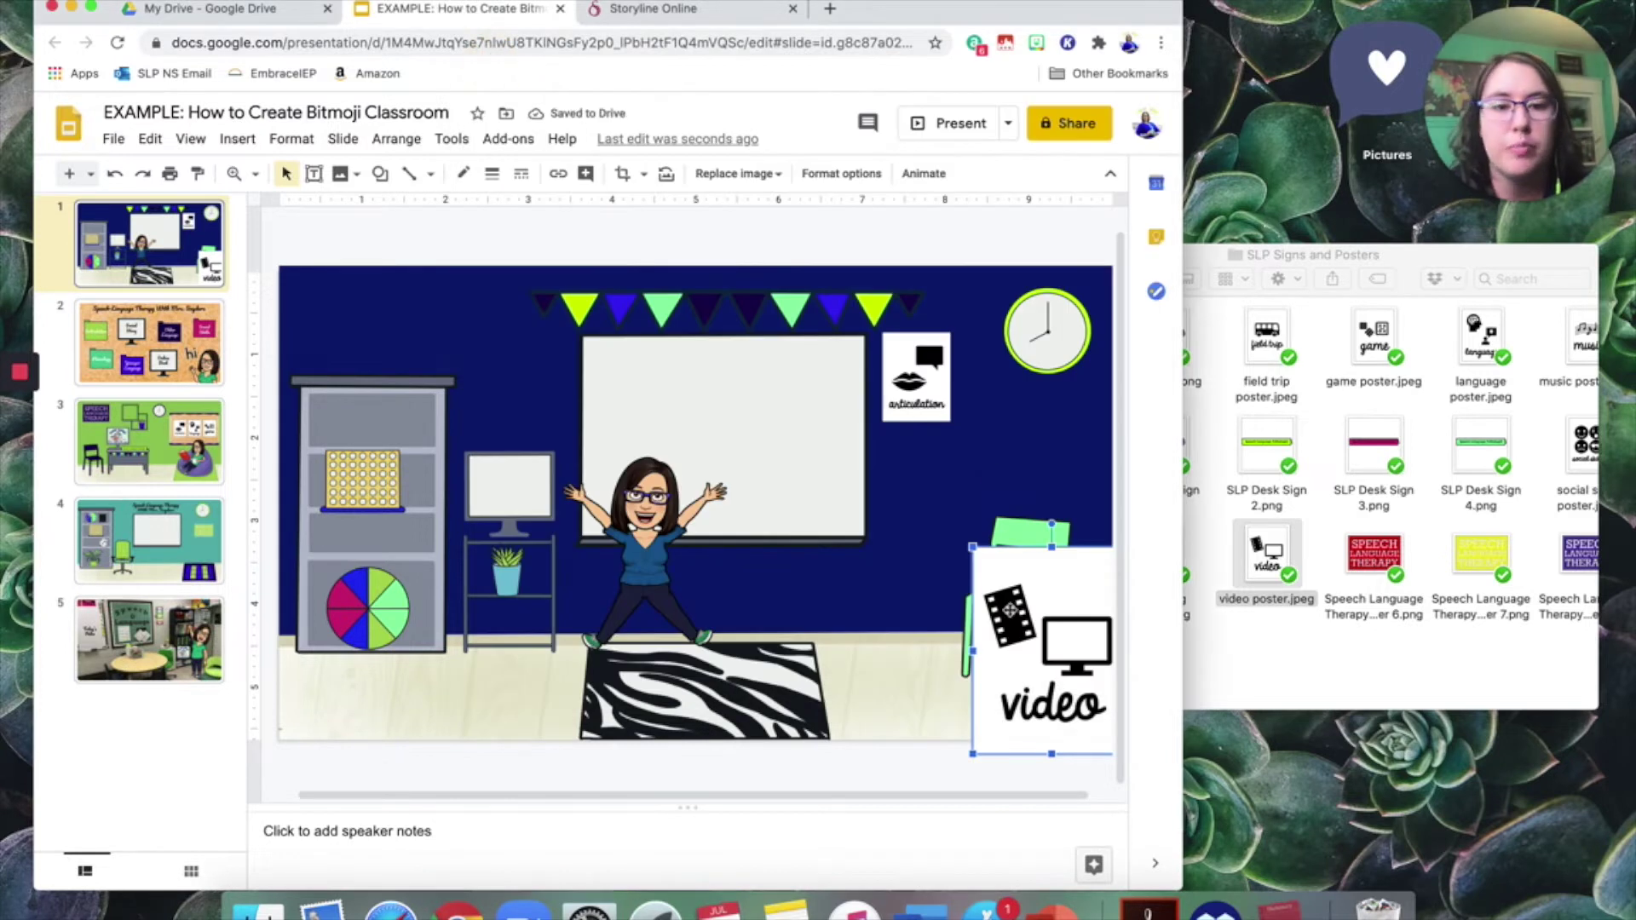
pyautogui.moveTo(1010, 609); pyautogui.dragTo(943, 475)
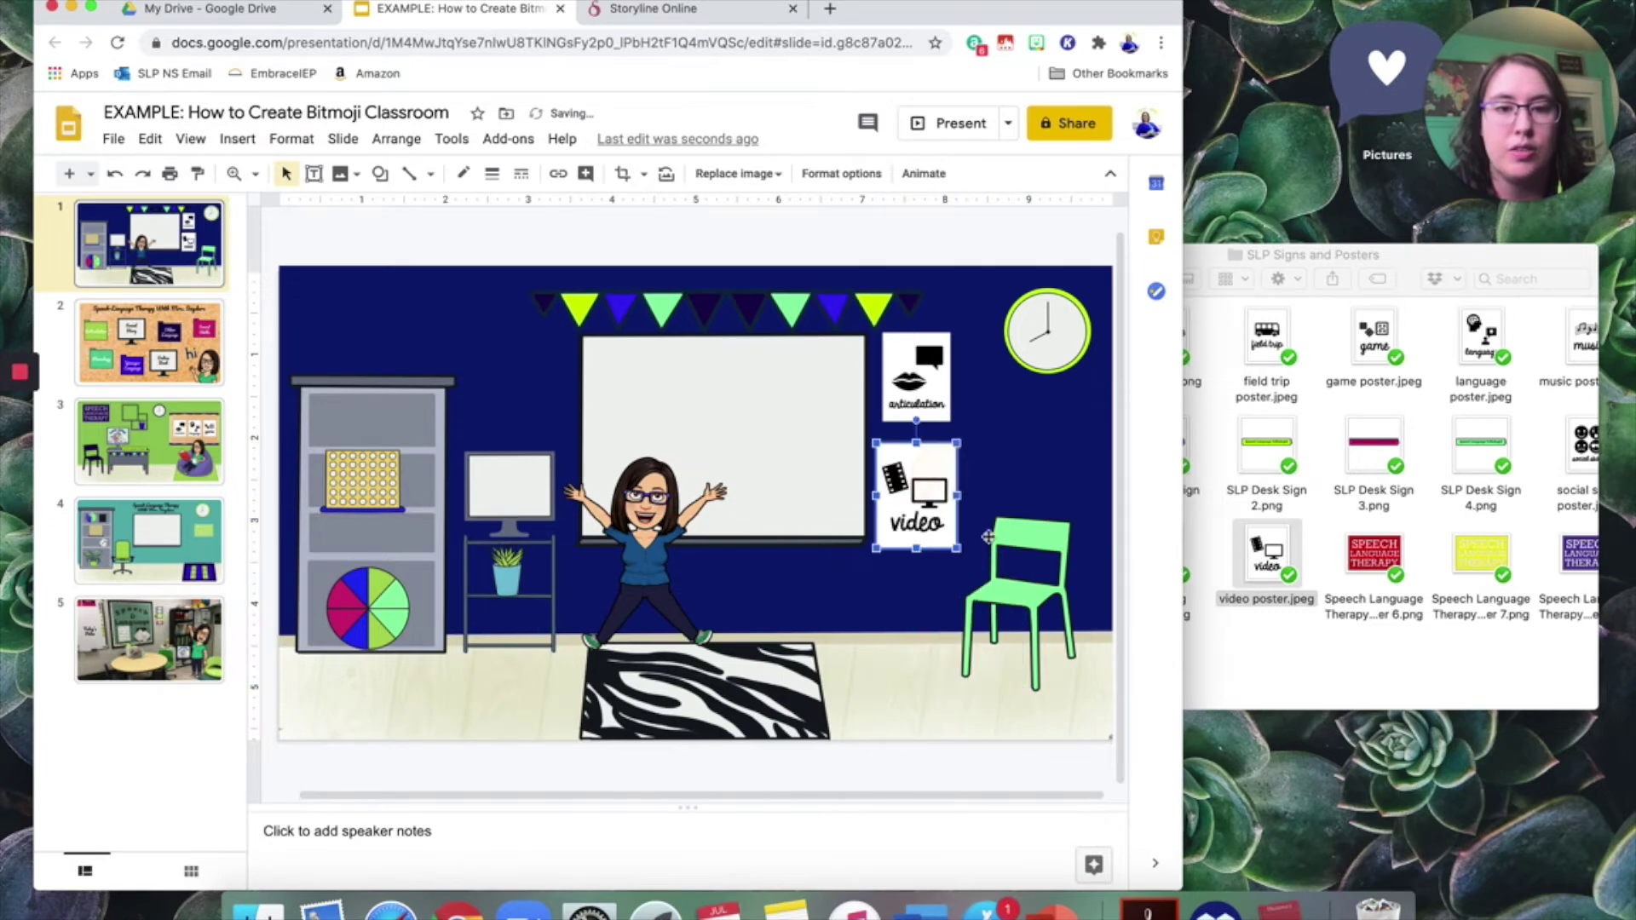
pyautogui.moveTo(958, 552); pyautogui.dragTo(926, 511)
pyautogui.click(1438, 645)
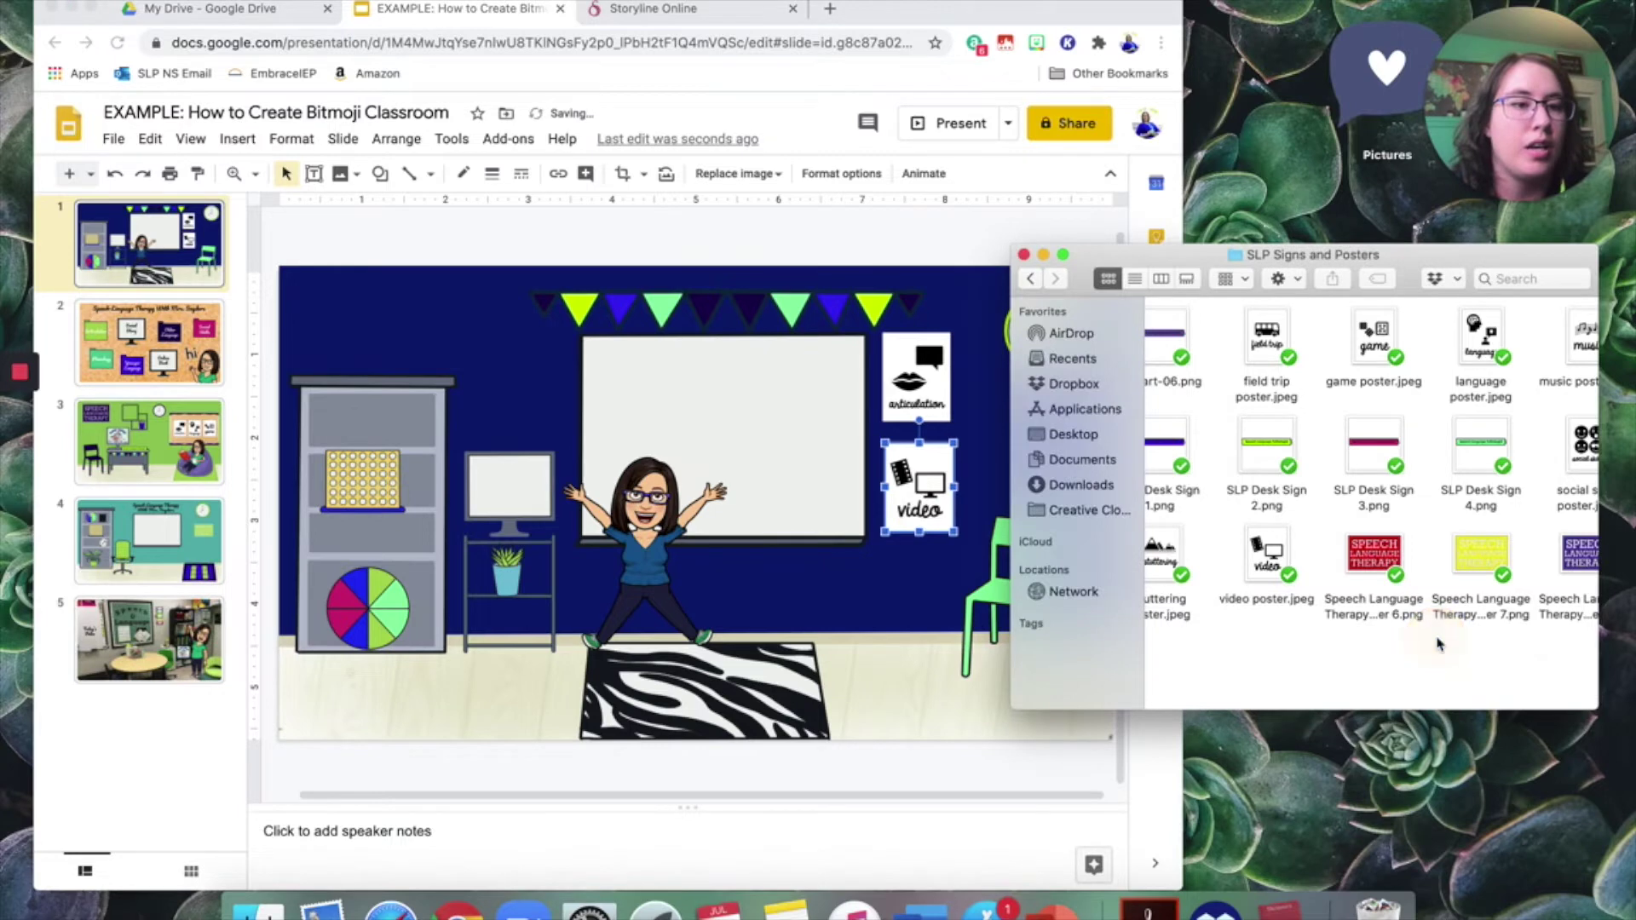
pyautogui.hscroll(5, 1438, 645)
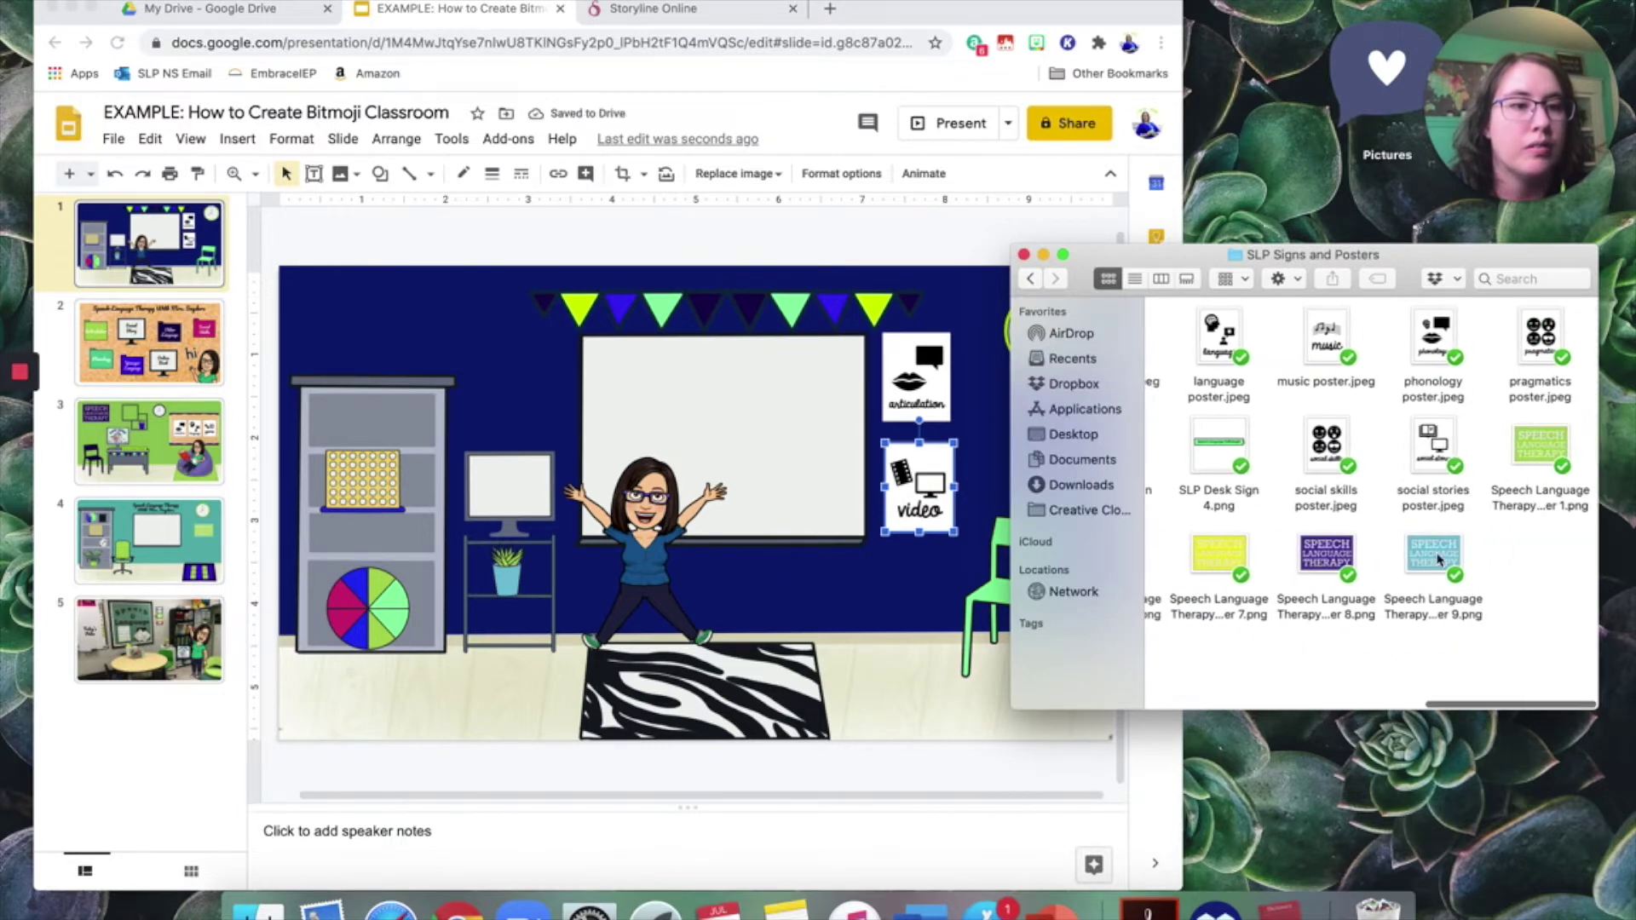
# Insert social stories poster.jpeg, shrink it to poster size, and place it below the clock.
pyautogui.moveTo(1433, 443); pyautogui.dragTo(976, 477)
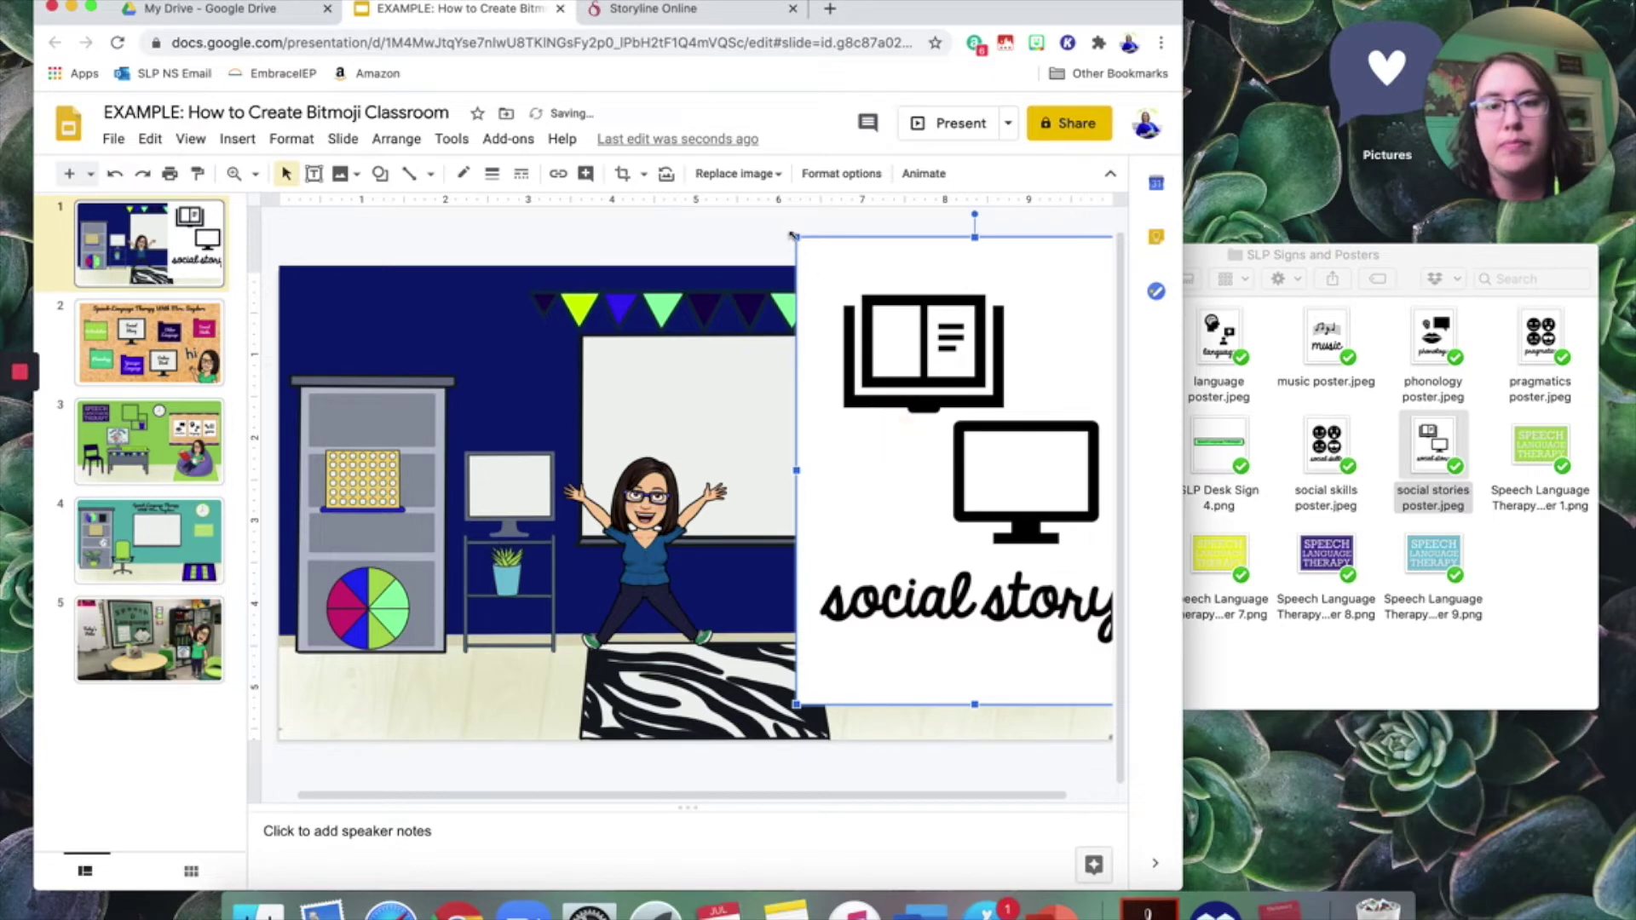
pyautogui.moveTo(793, 236); pyautogui.dragTo(950, 438)
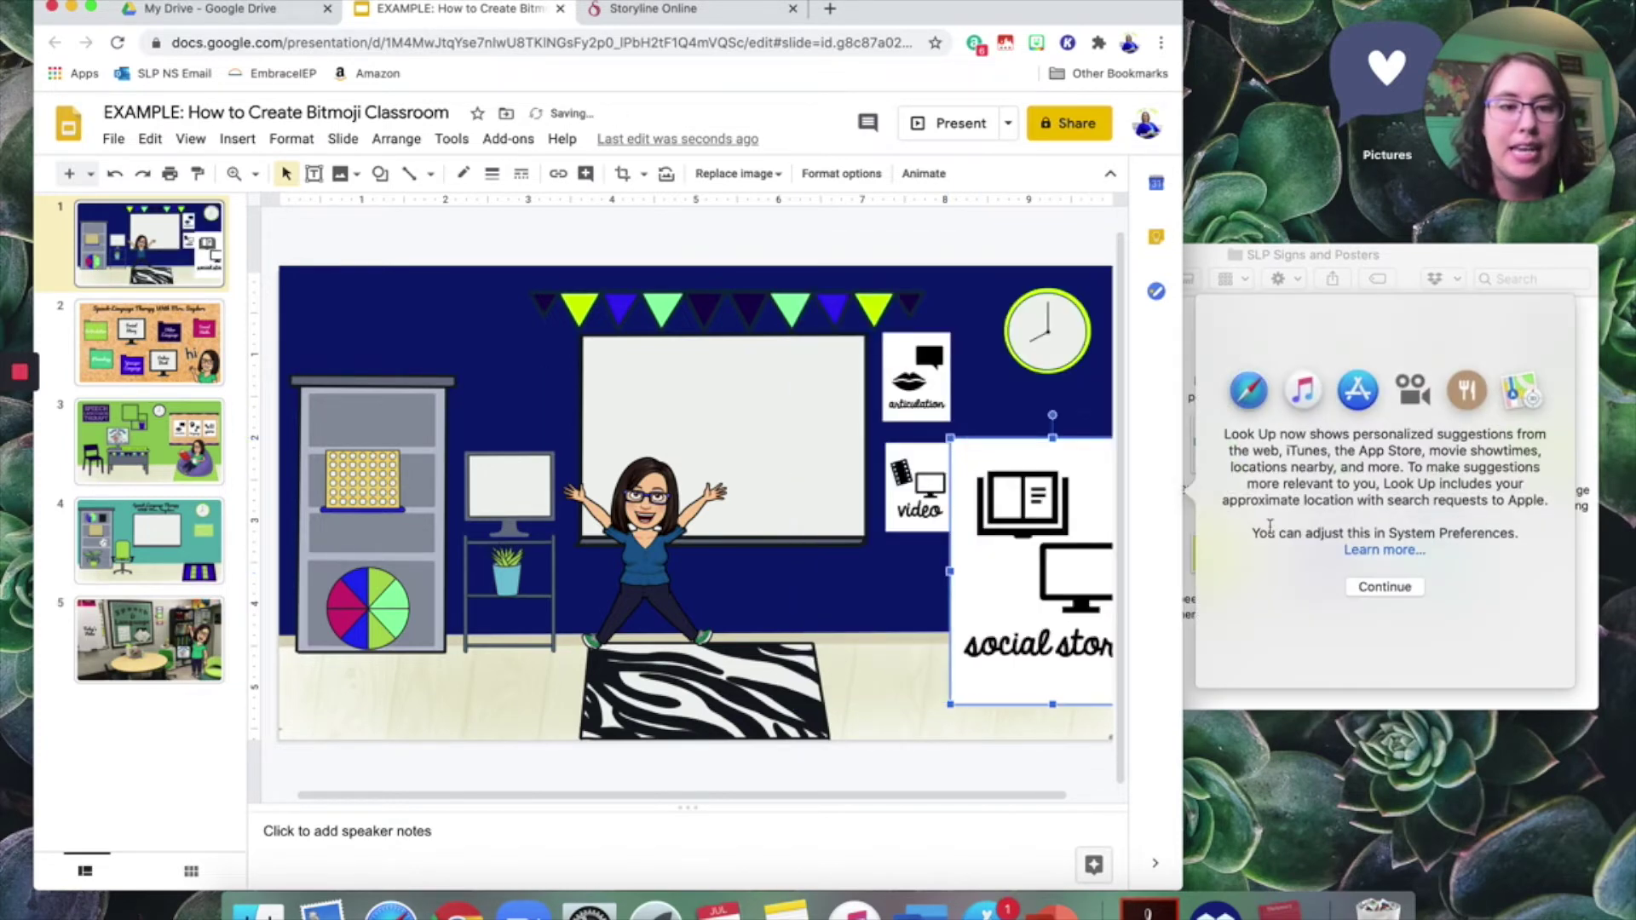
pyautogui.click(997, 733)
pyautogui.click(996, 545)
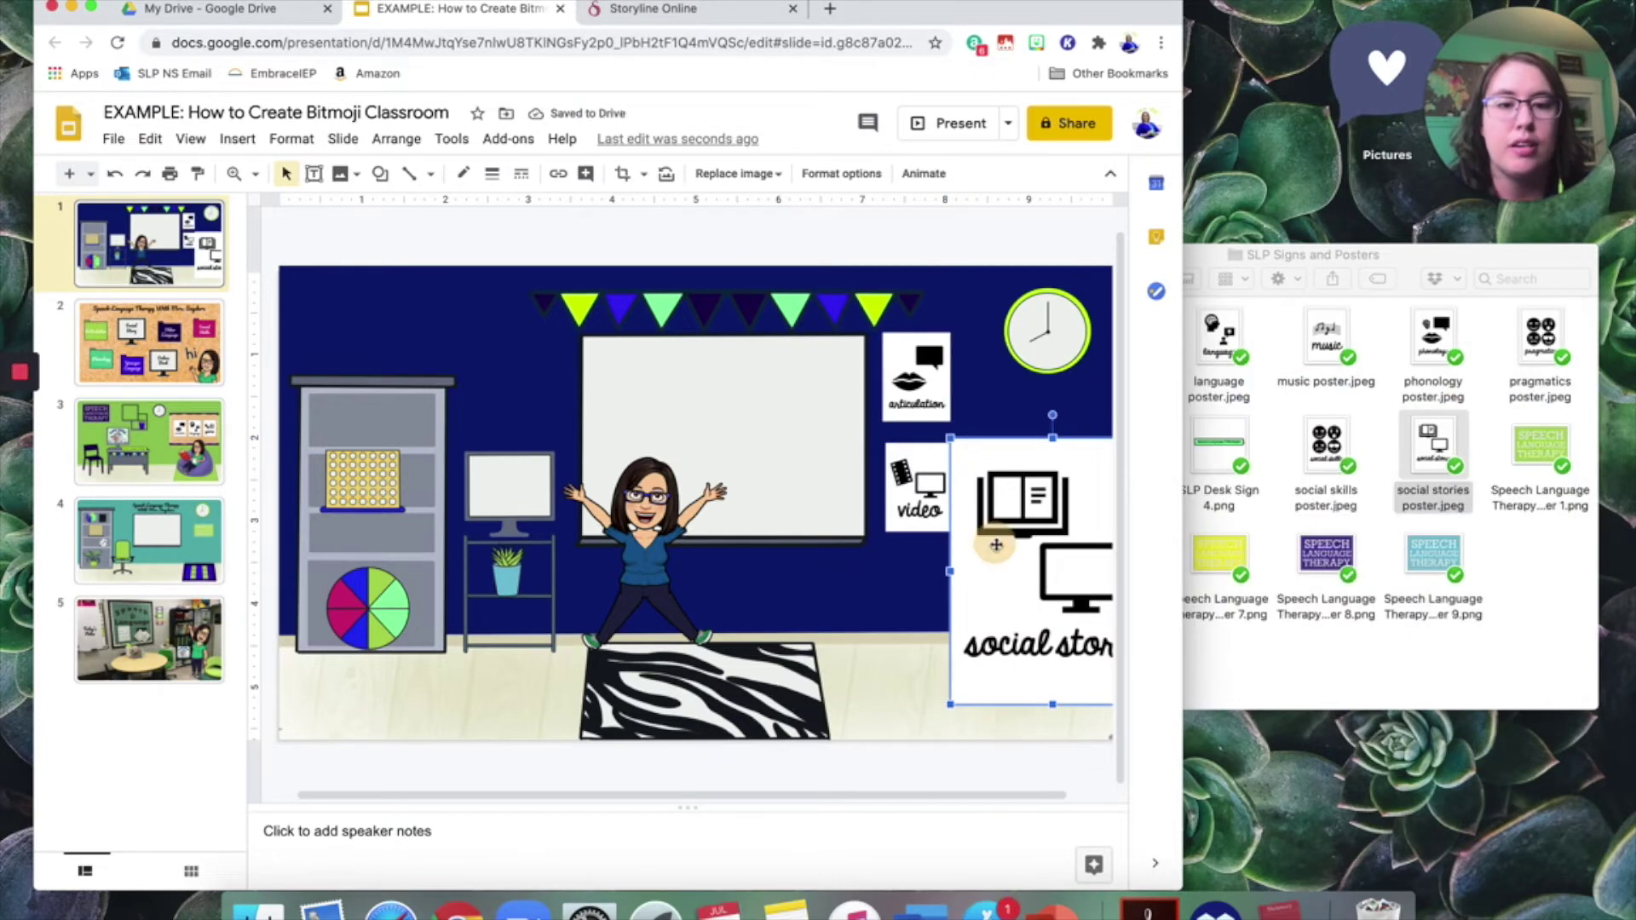
pyautogui.moveTo(996, 545); pyautogui.dragTo(913, 488)
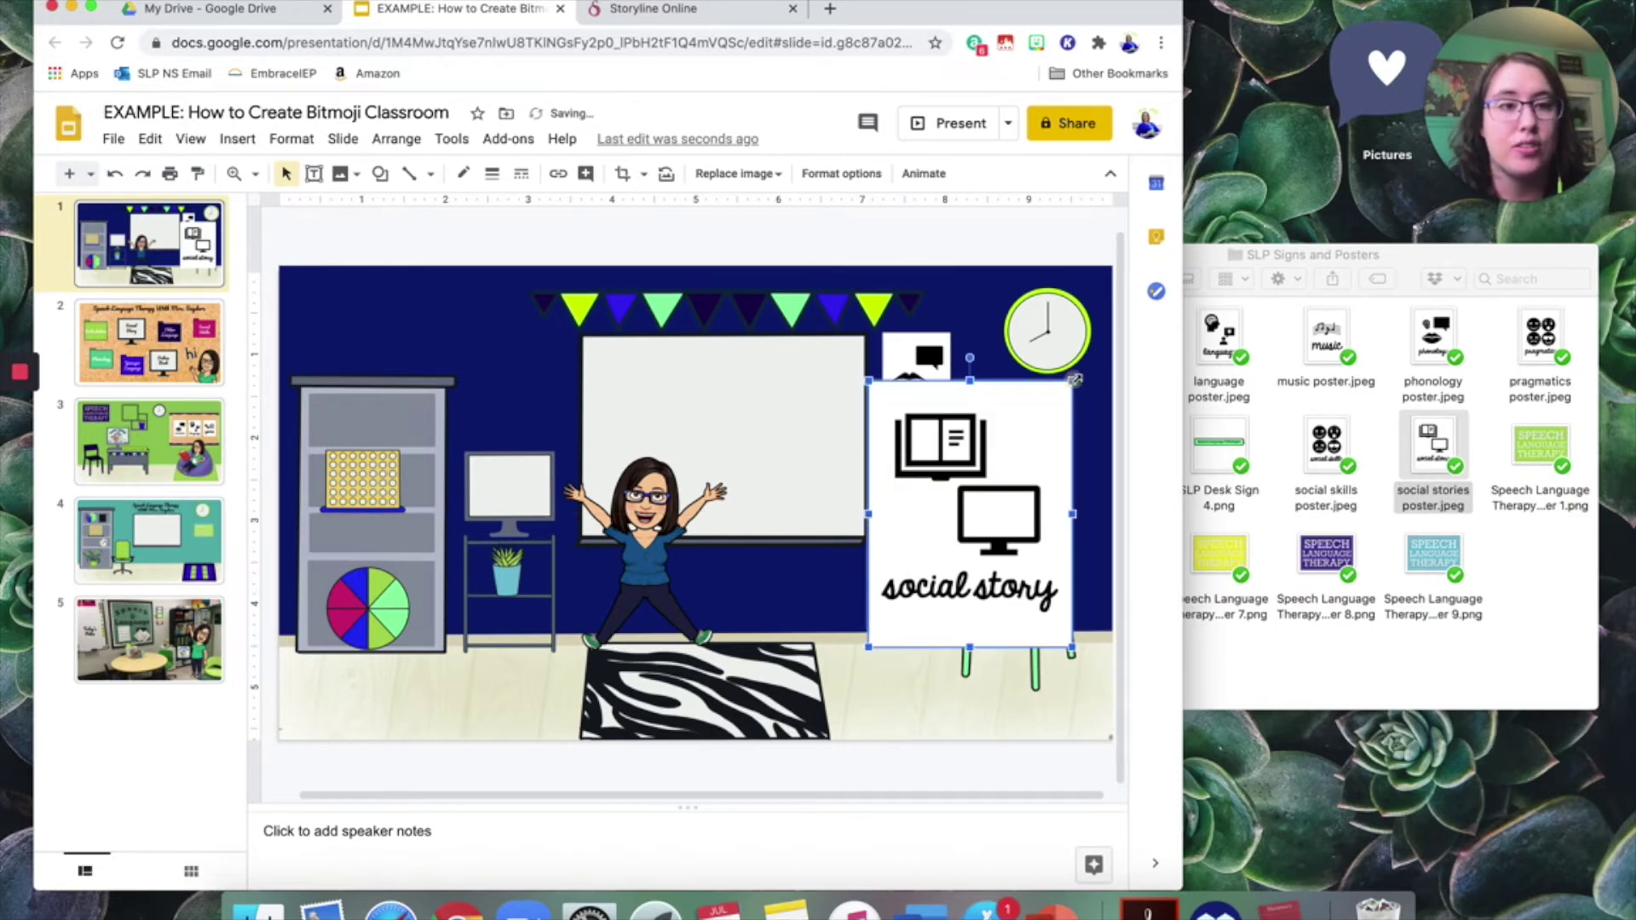
pyautogui.moveTo(1075, 380); pyautogui.dragTo(951, 538)
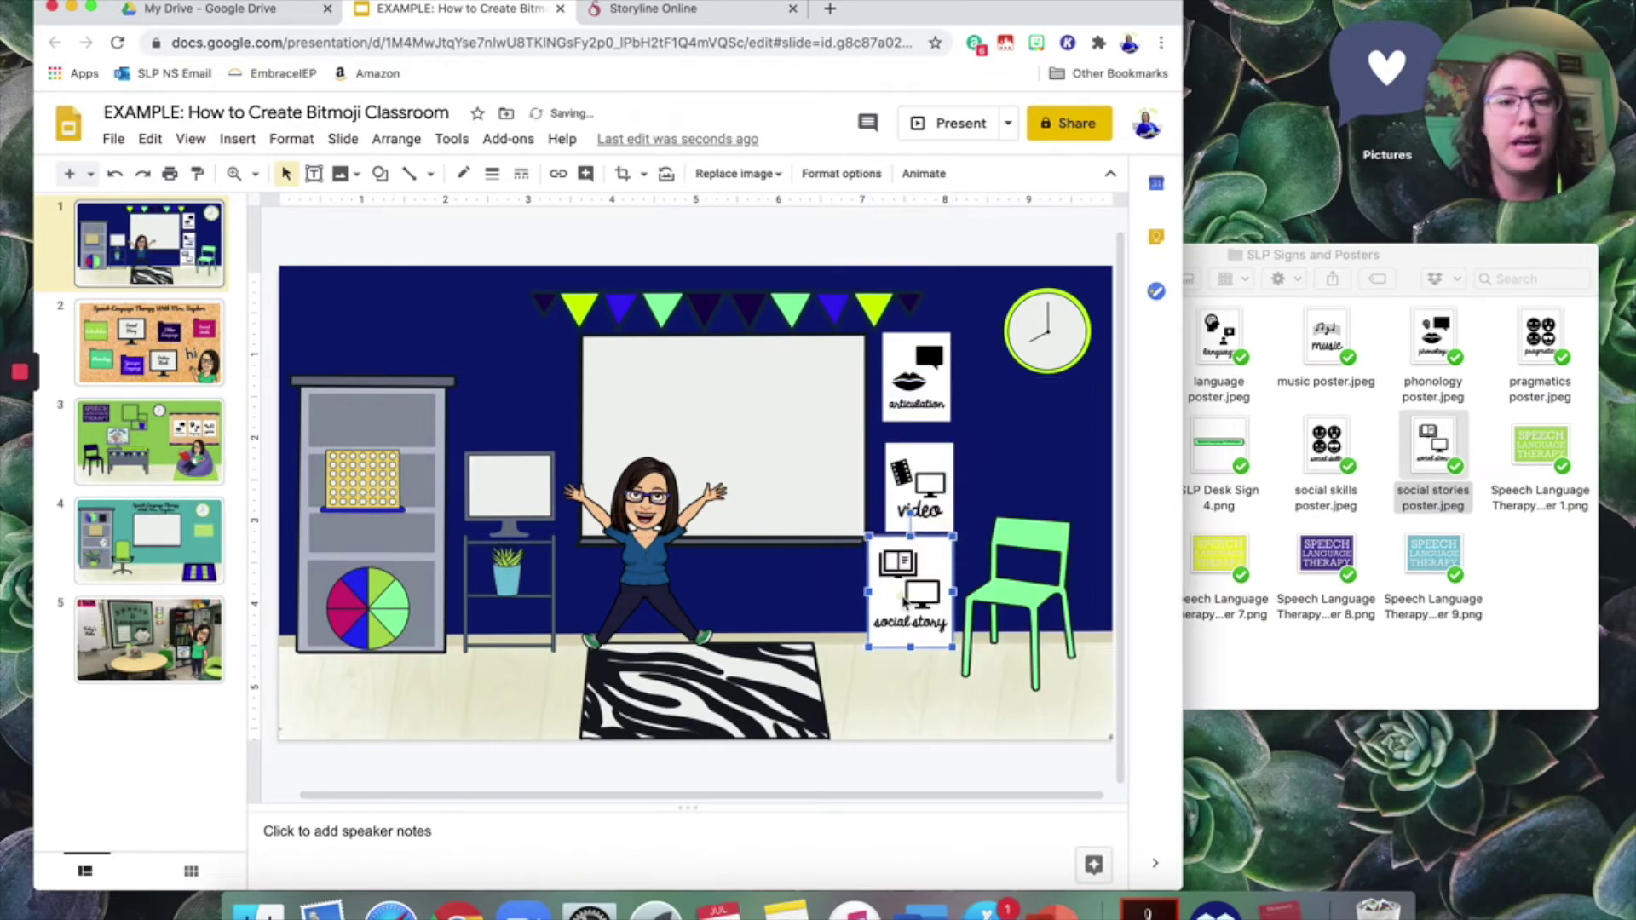
pyautogui.moveTo(903, 601); pyautogui.dragTo(1025, 460)
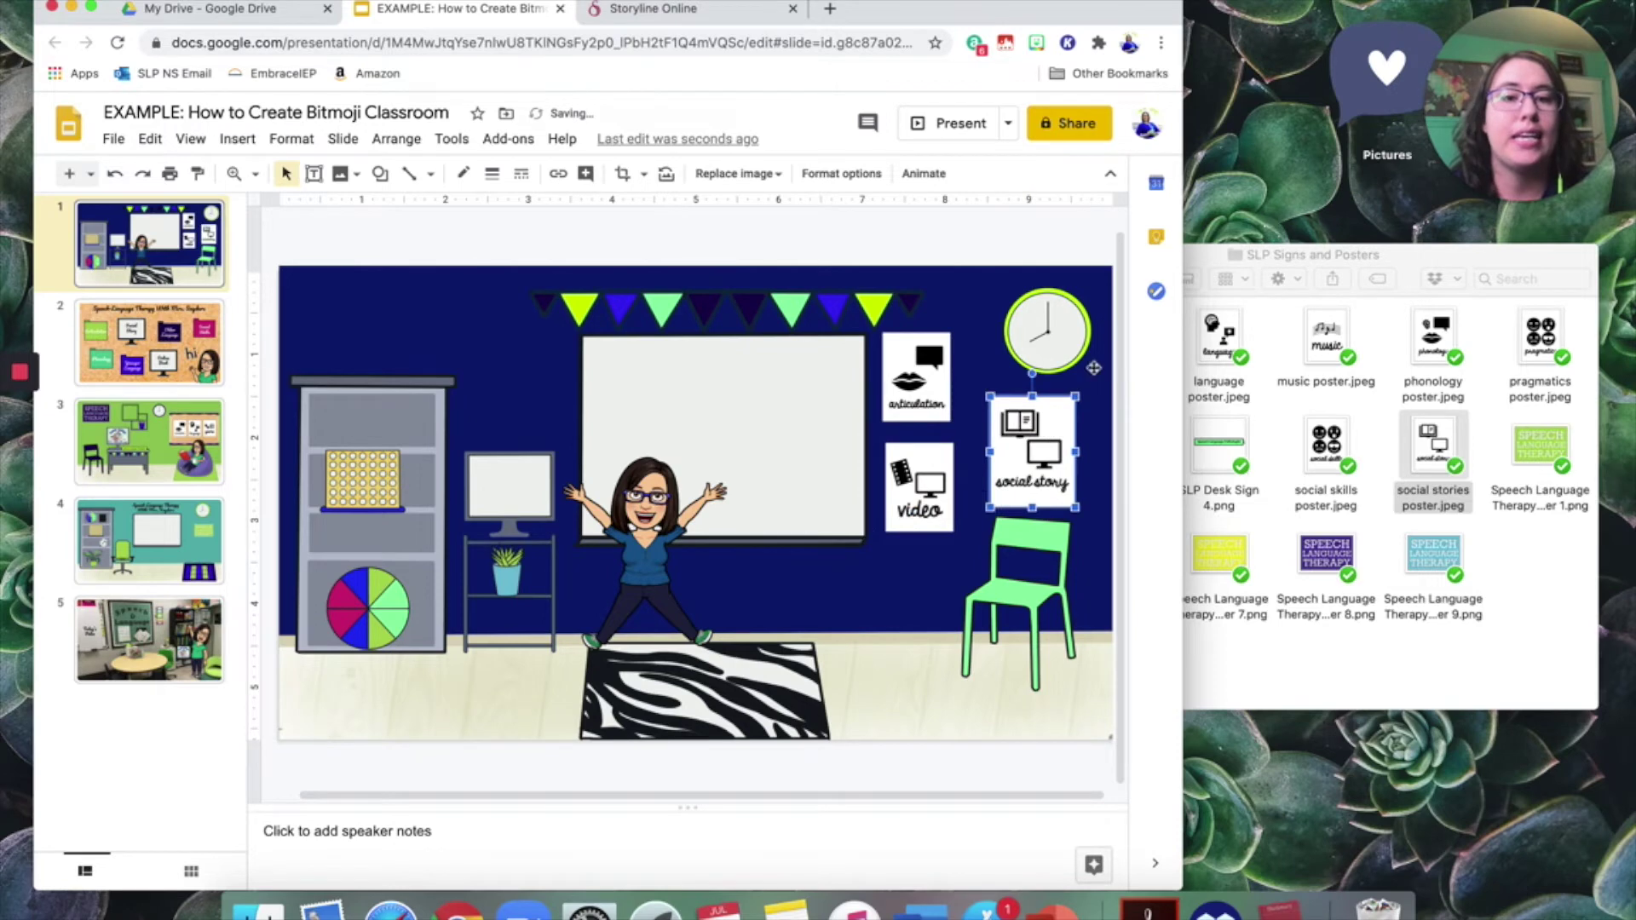
pyautogui.moveTo(1077, 395); pyautogui.dragTo(1022, 442)
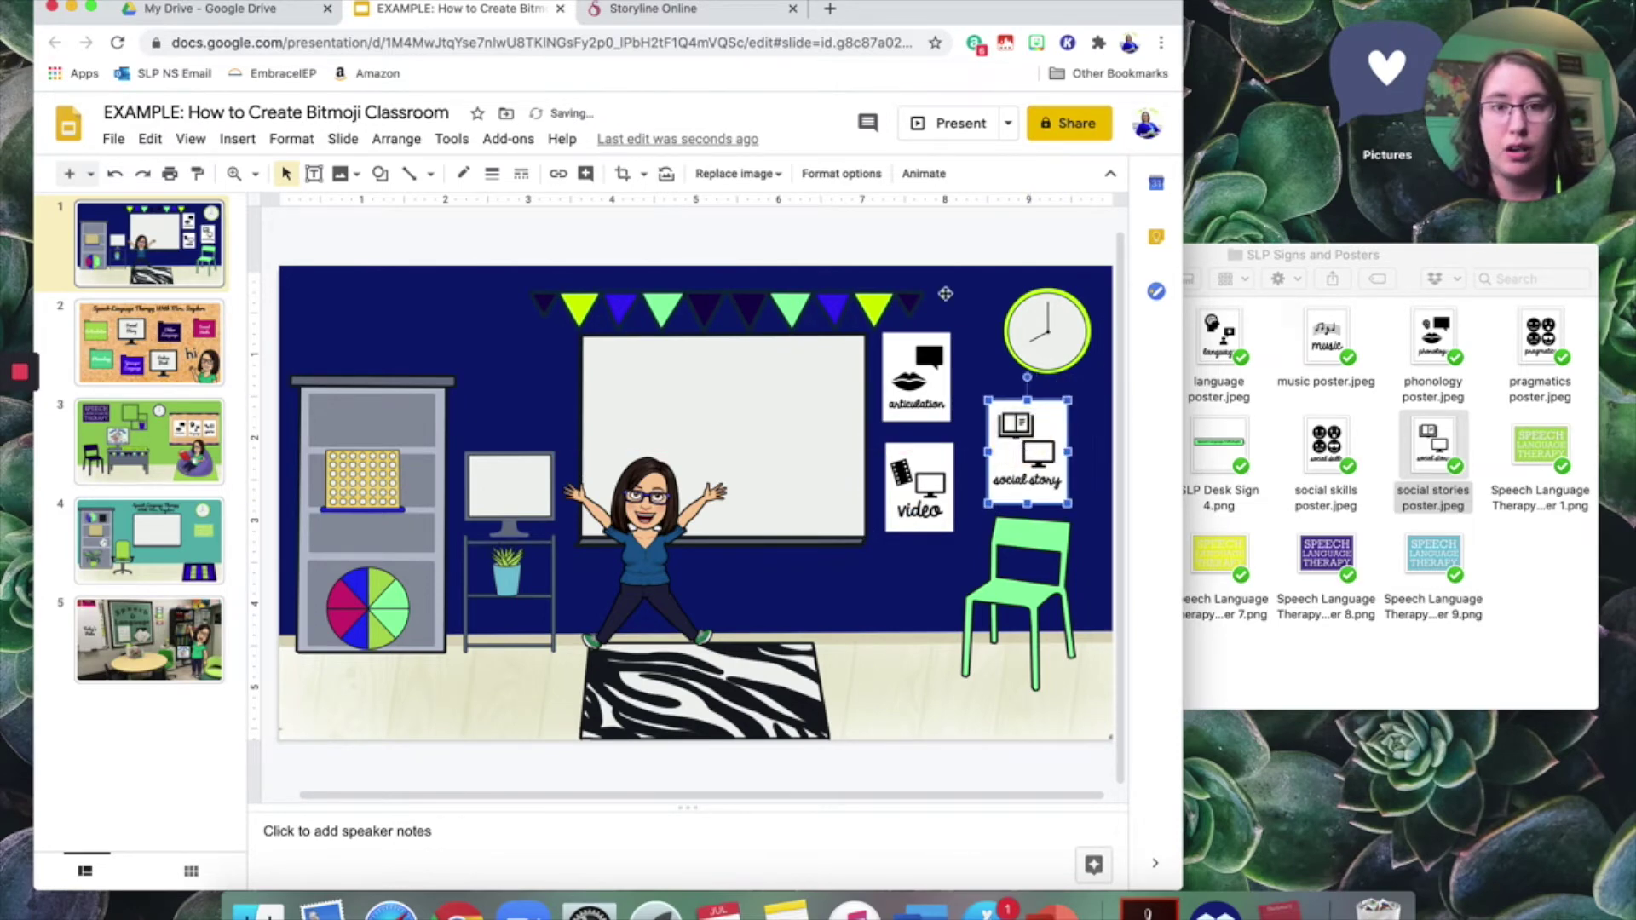
pyautogui.click(921, 245)
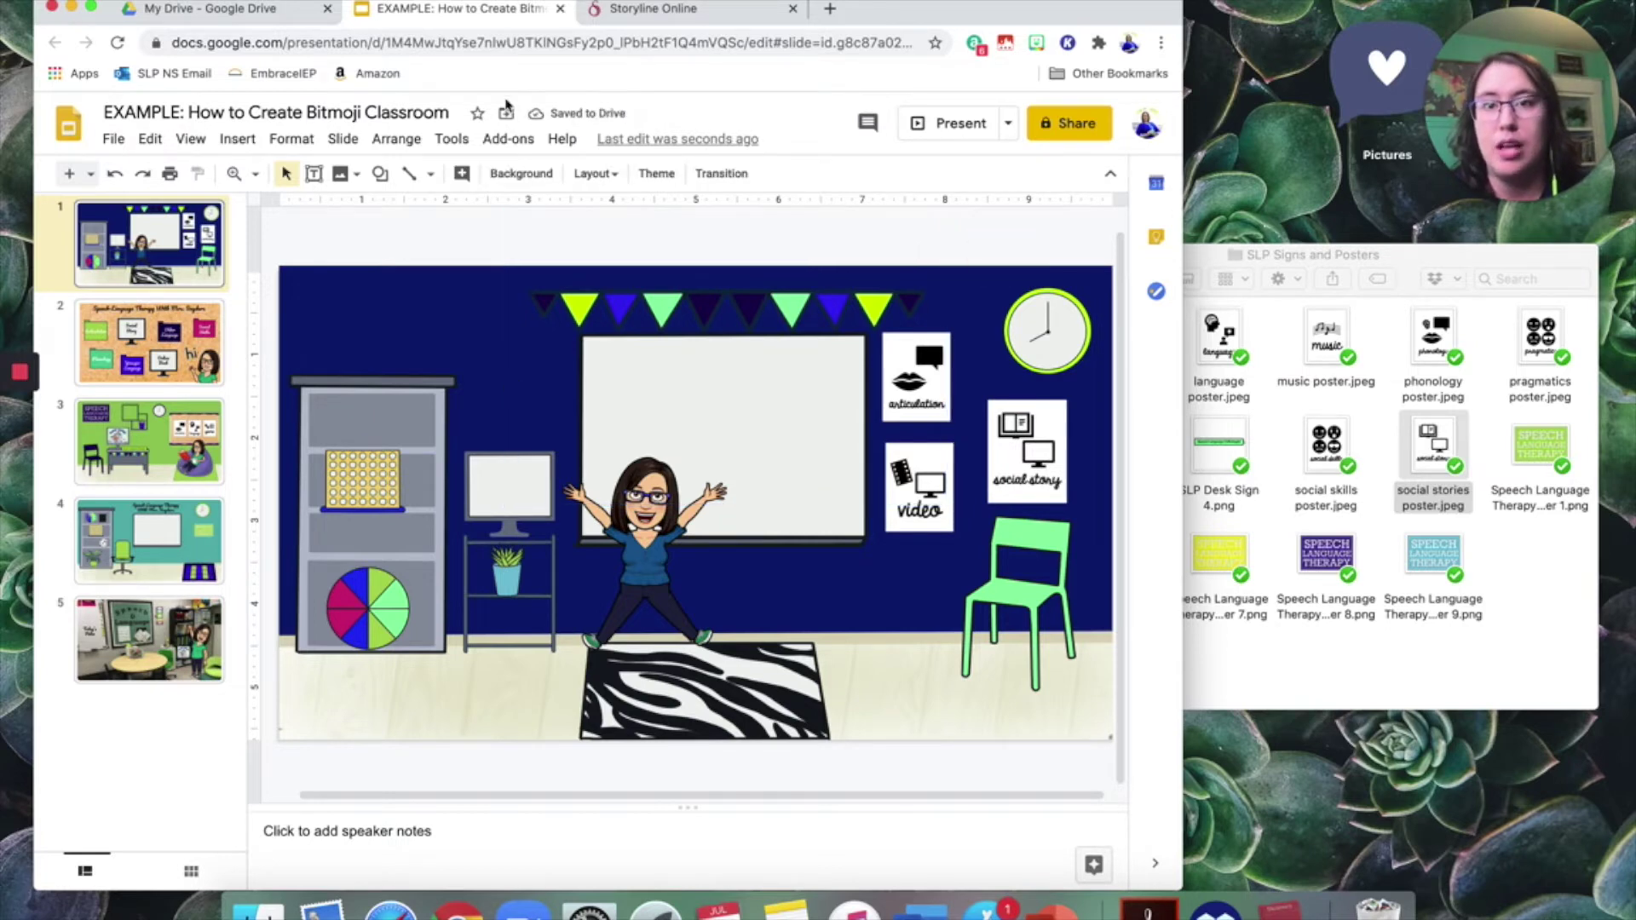
# Copy the Storyline Online Me and My Cat page URL and go back to the slides.
pyautogui.click(676, 11)
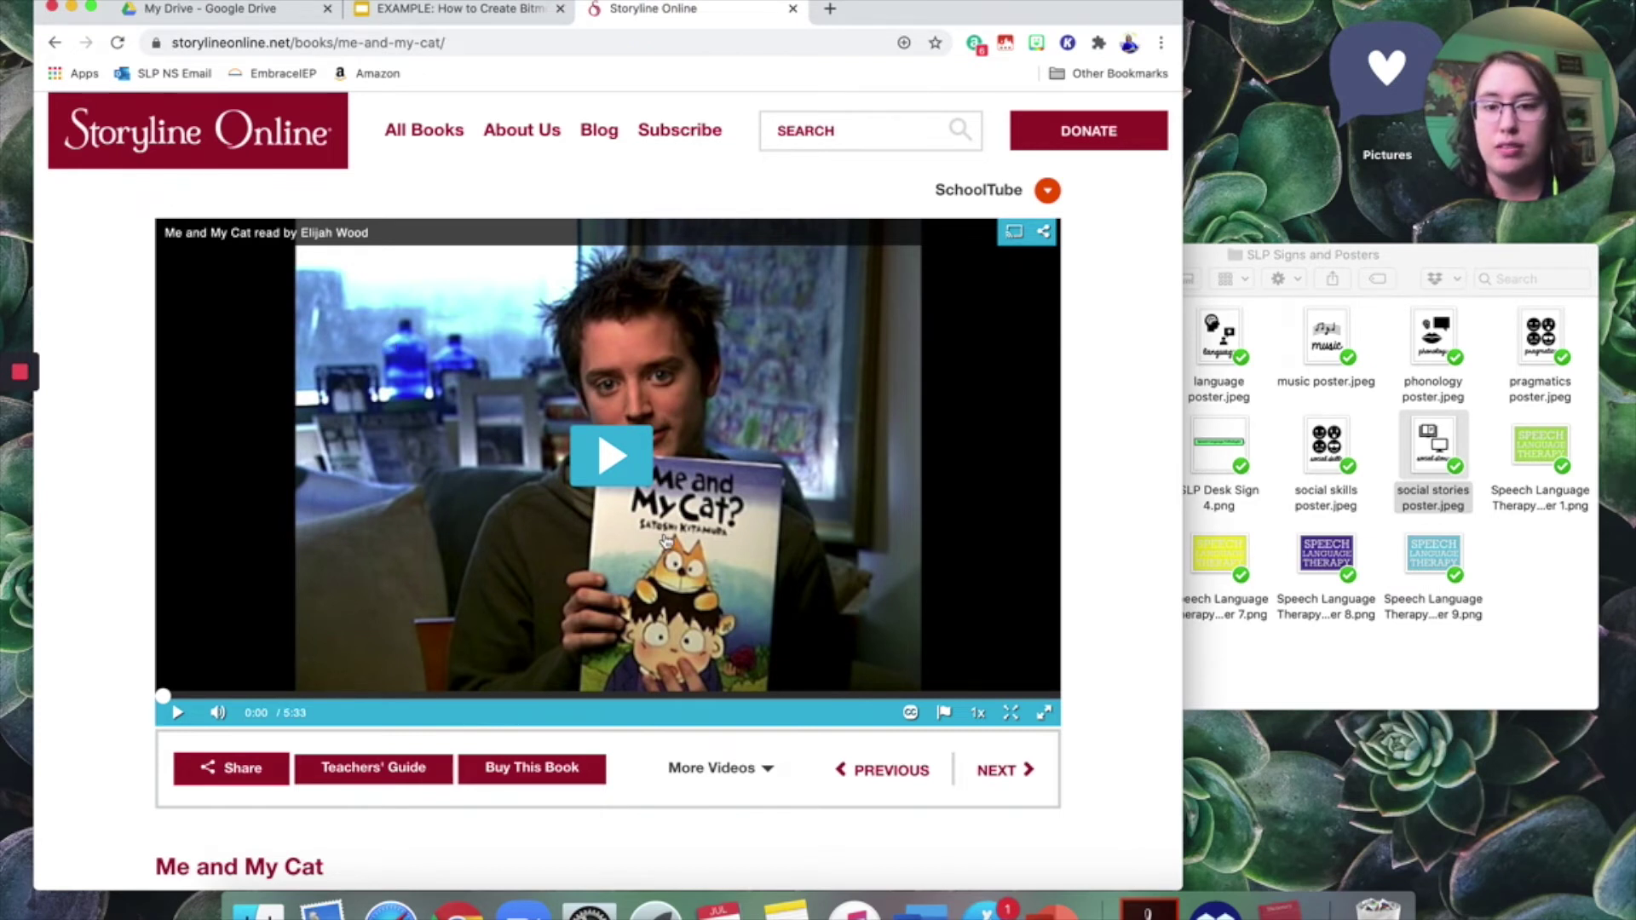
pyautogui.click(463, 44)
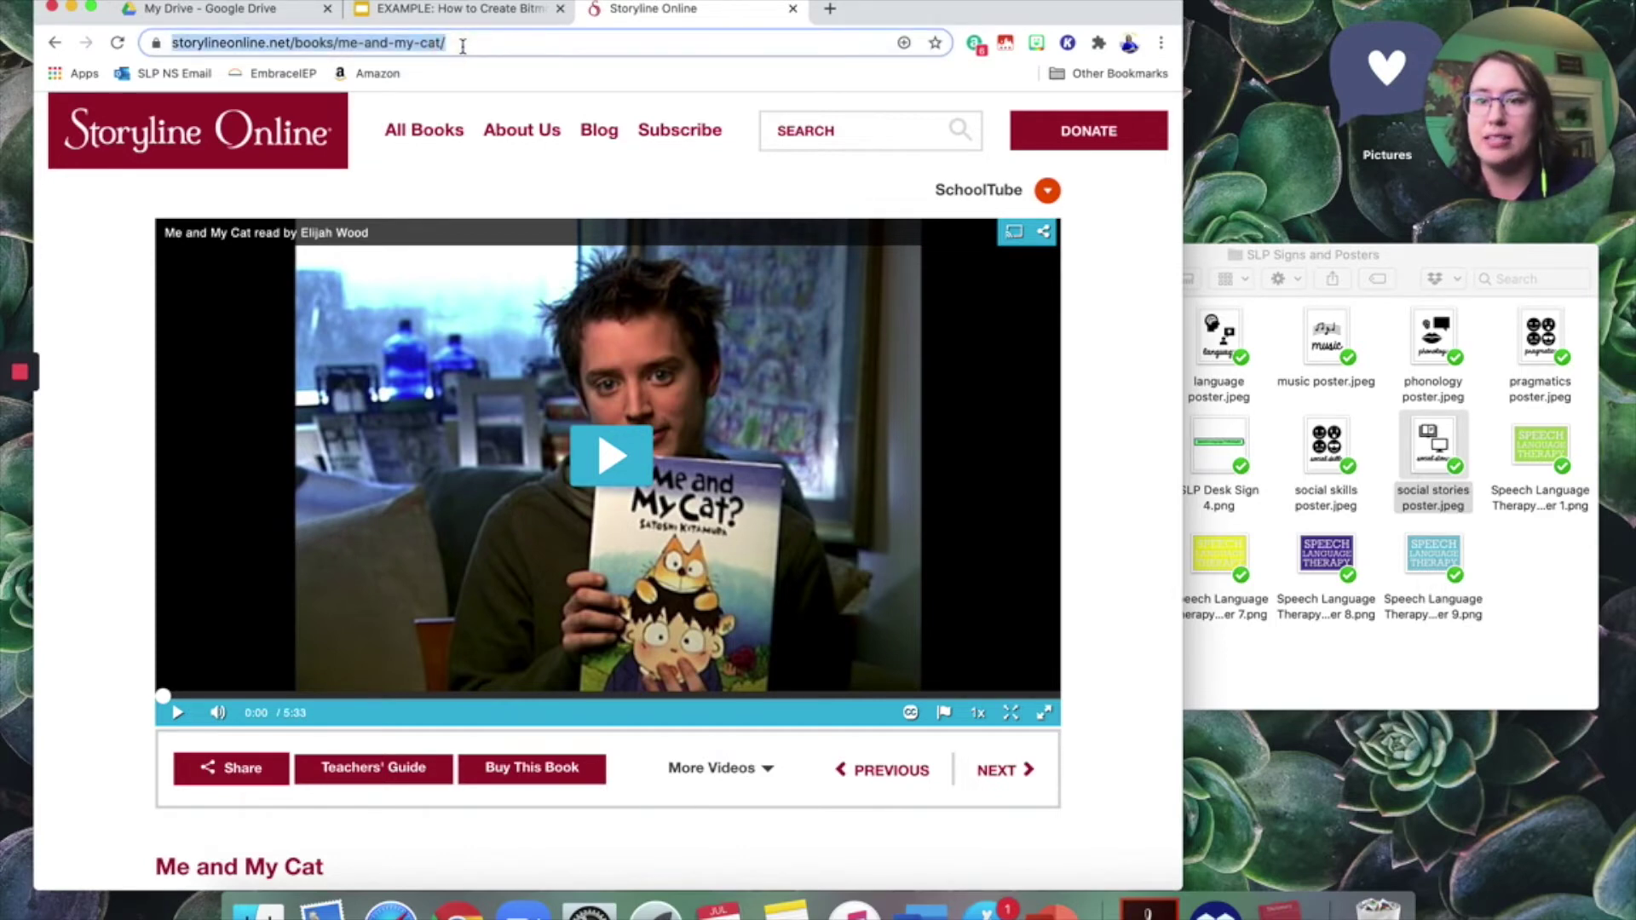
pyautogui.click(483, 11)
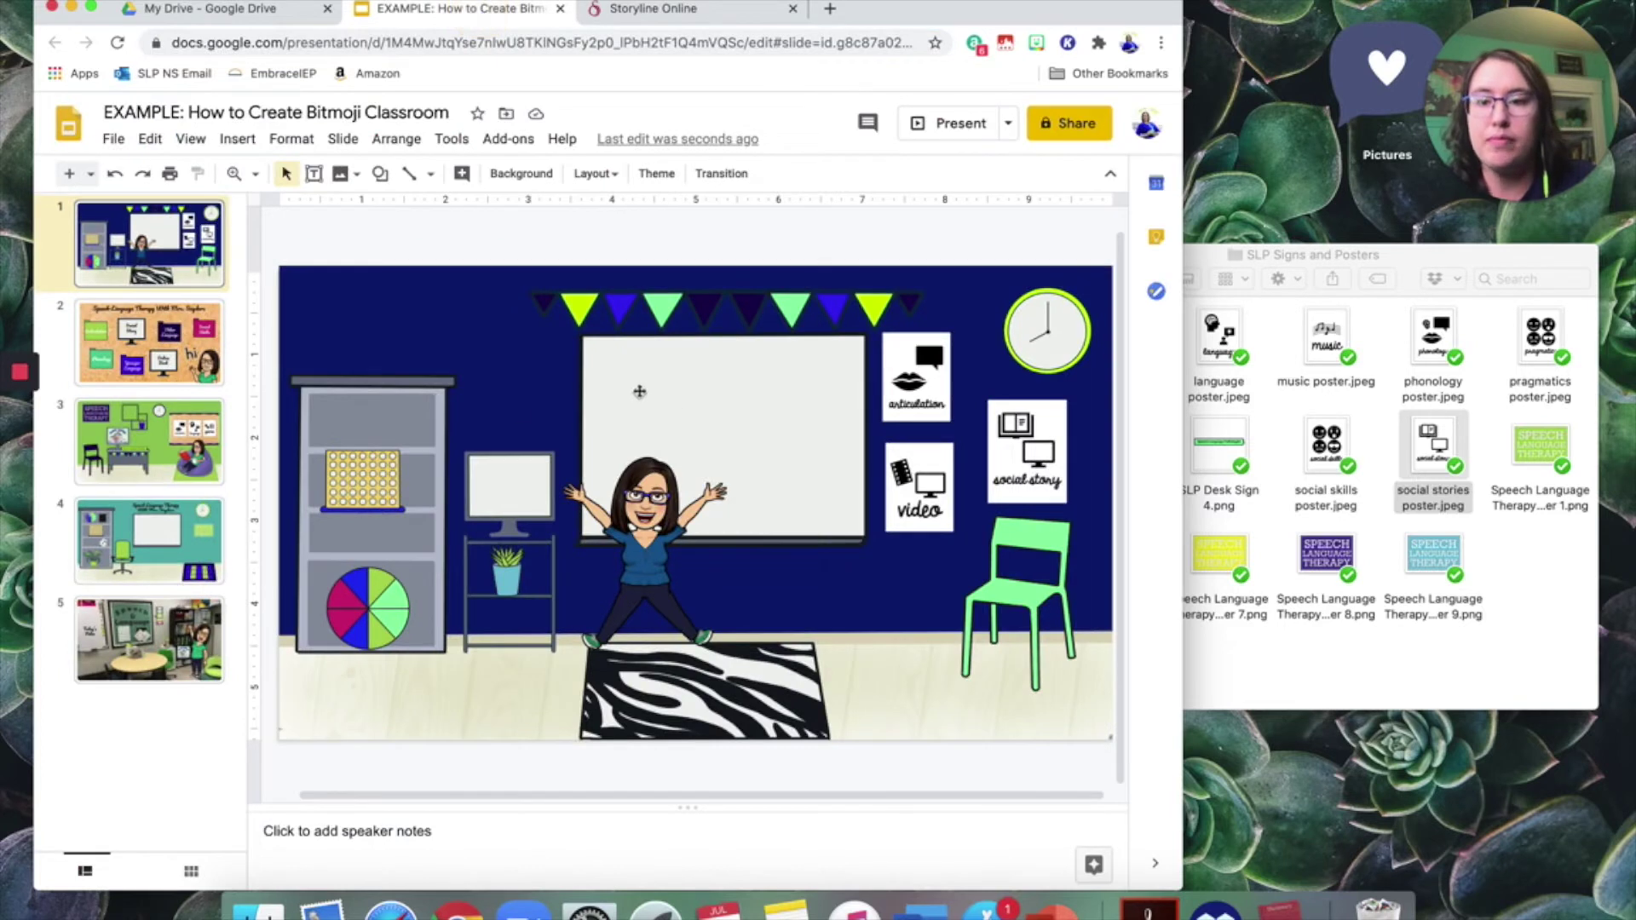
# Link the shelf's computer monitor image to the pasted Me and My Cat URL.
pyautogui.click(510, 494)
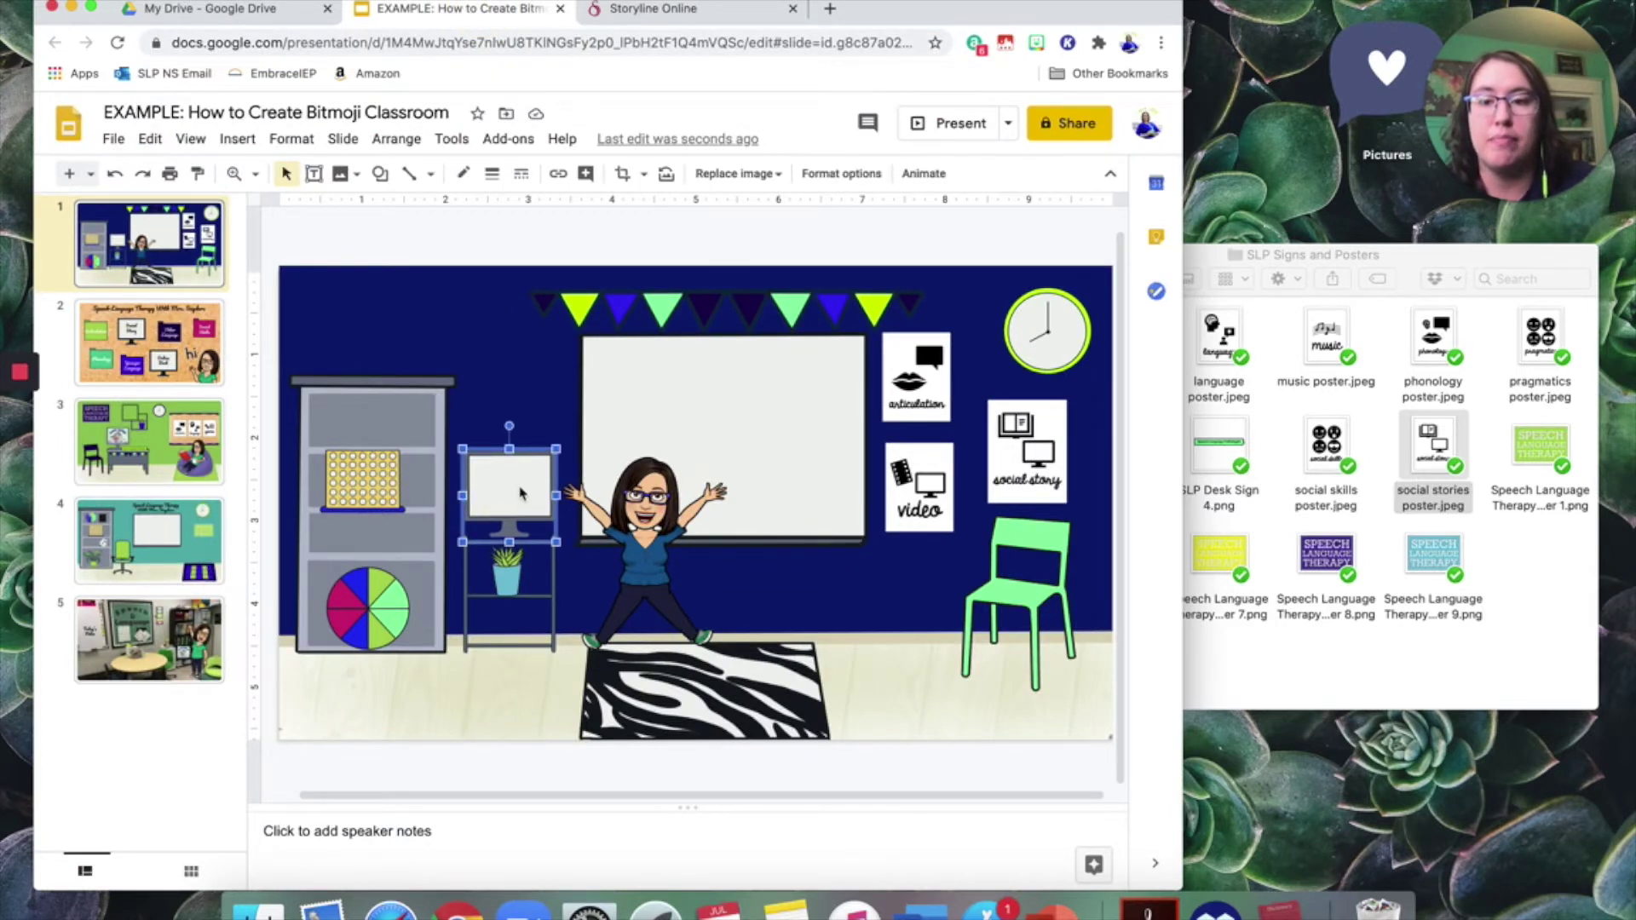
pyautogui.rightClick(520, 492)
pyautogui.moveTo(521, 492)
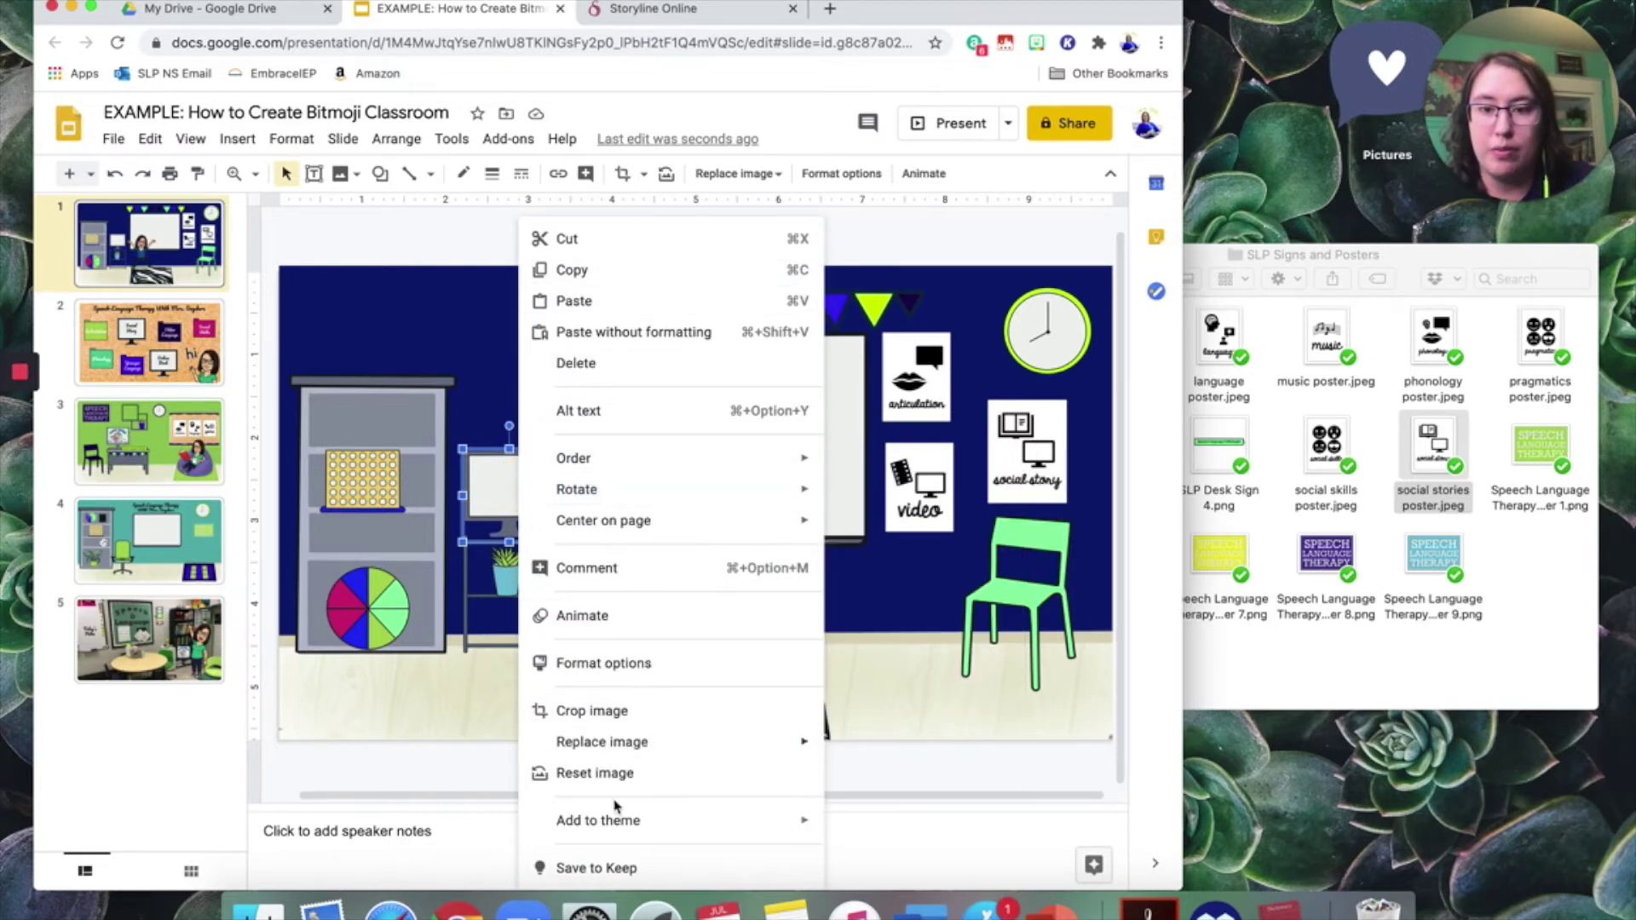
pyautogui.click(461, 226)
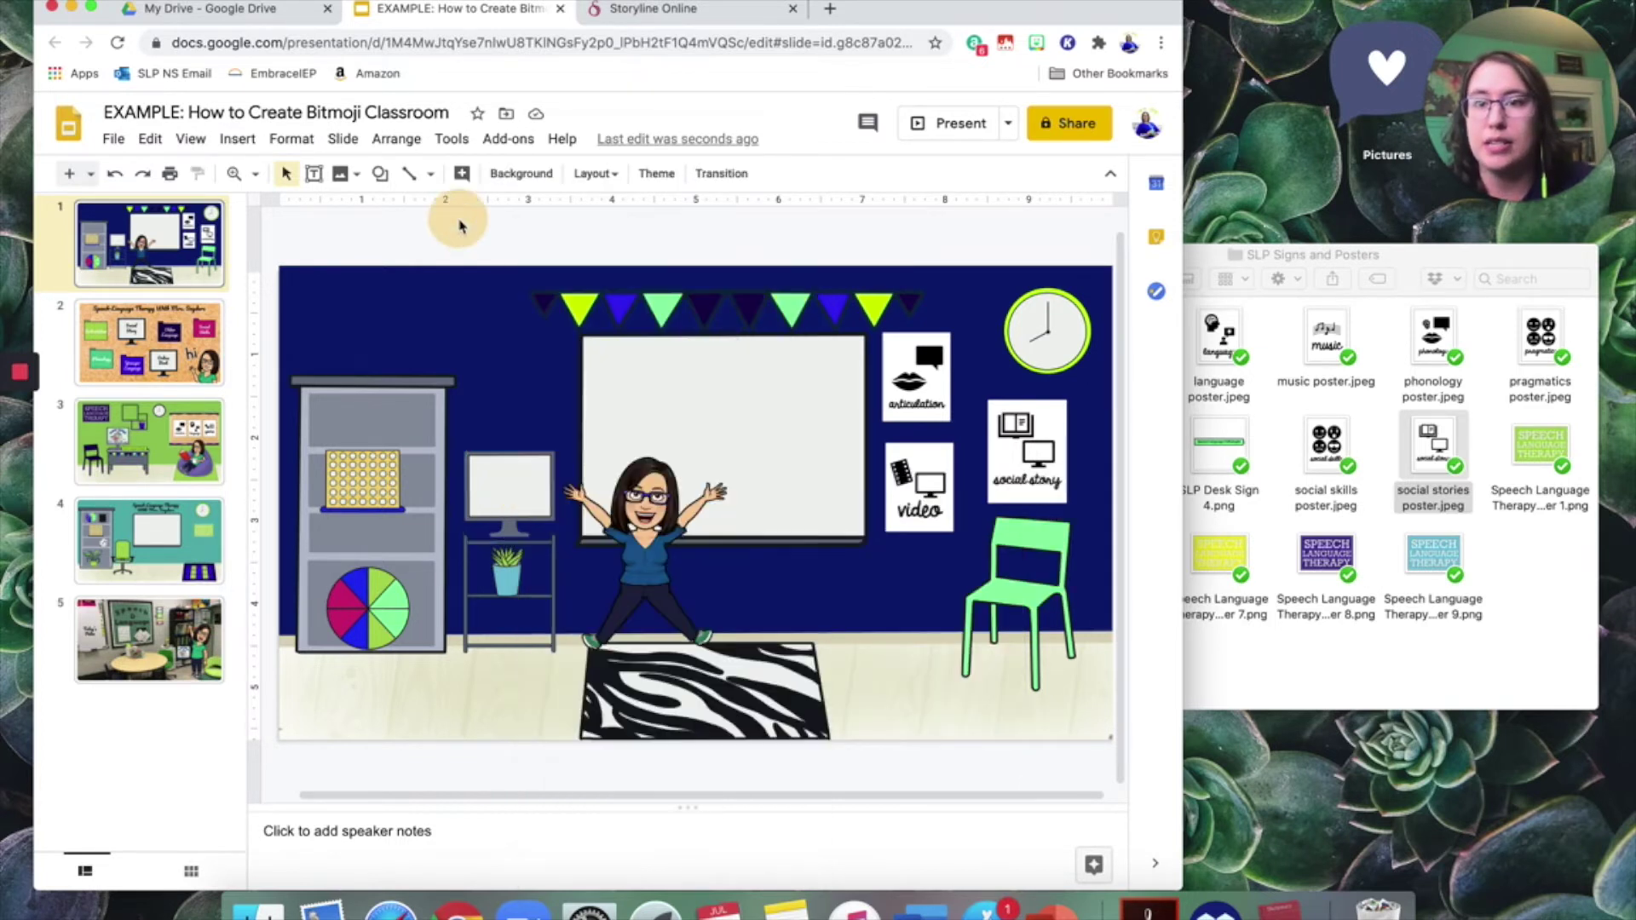
pyautogui.click(492, 473)
pyautogui.click(291, 139)
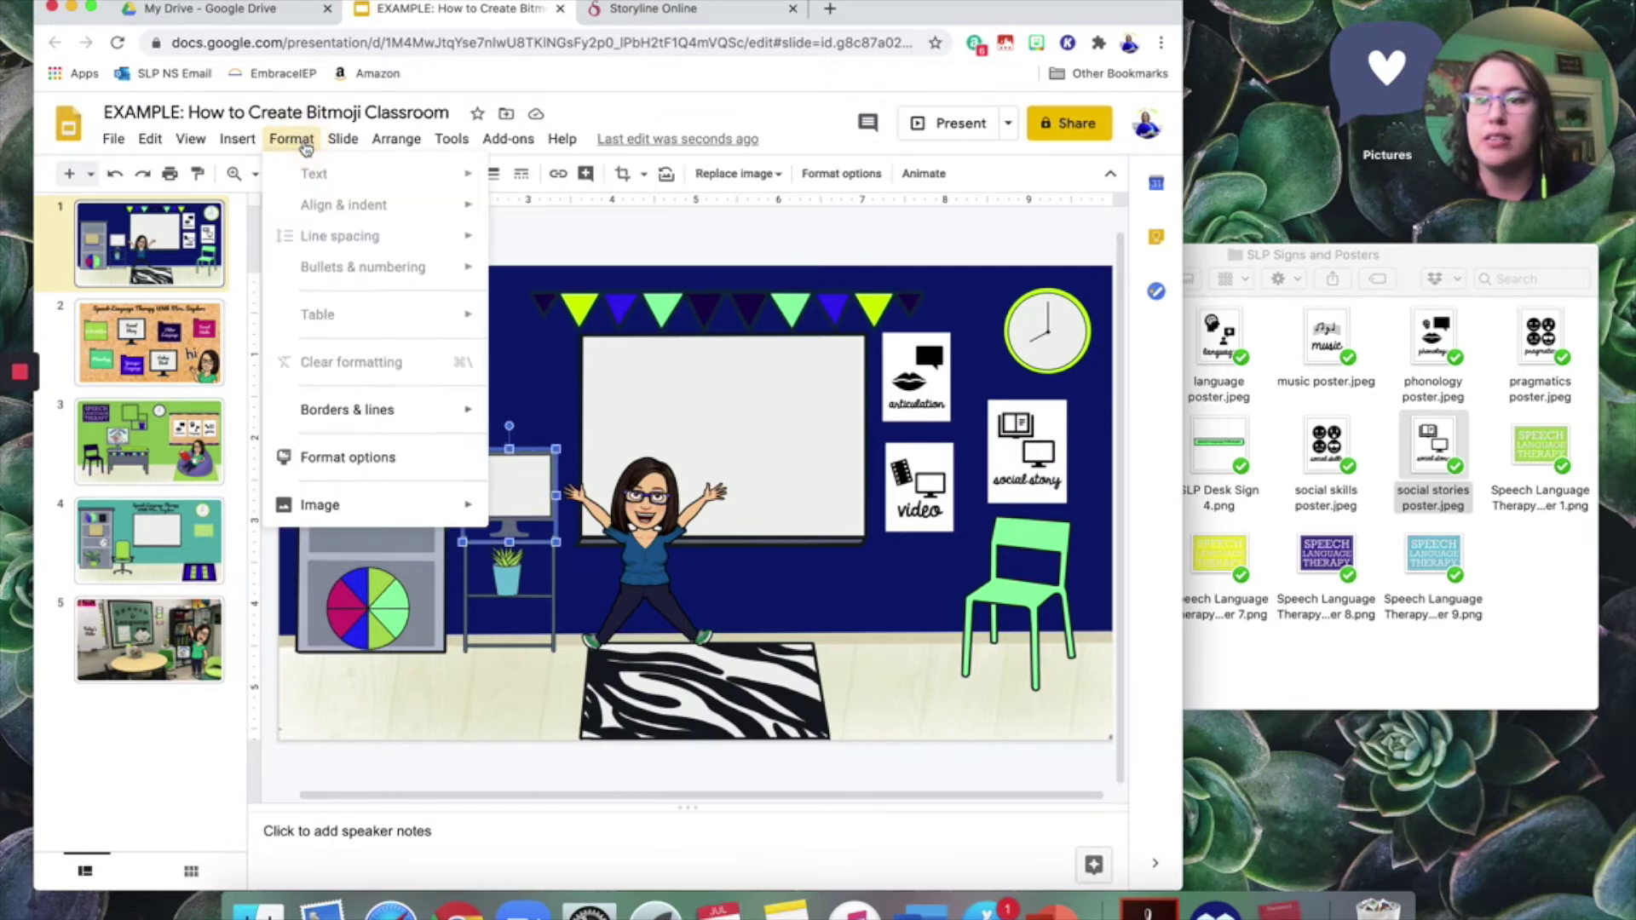
pyautogui.moveTo(240, 140)
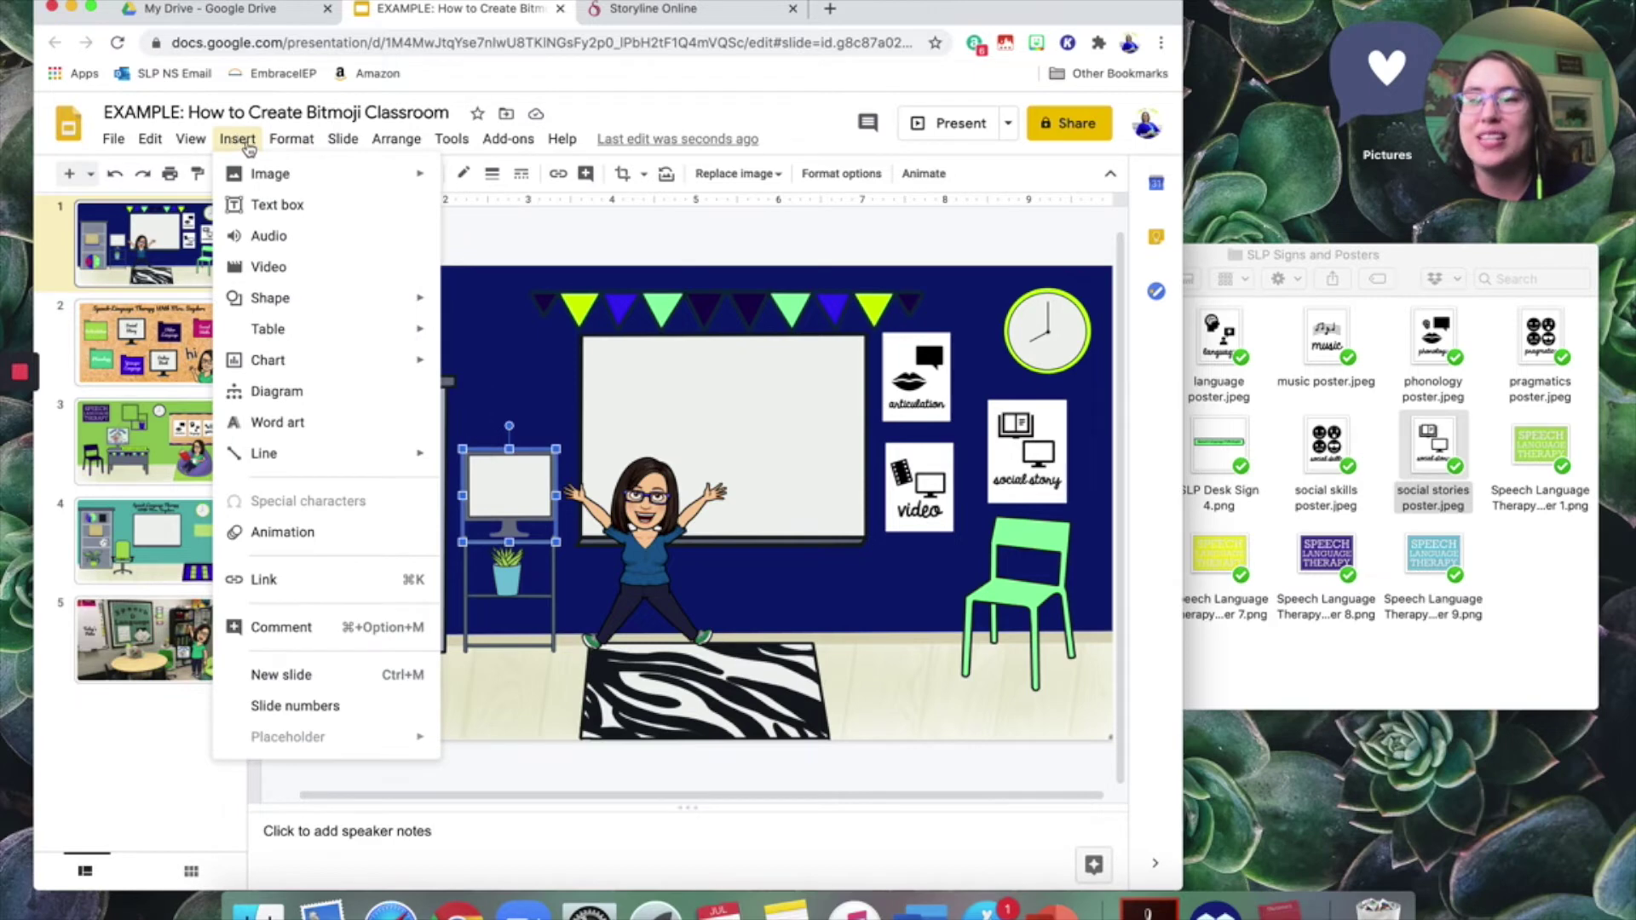
pyautogui.click(264, 580)
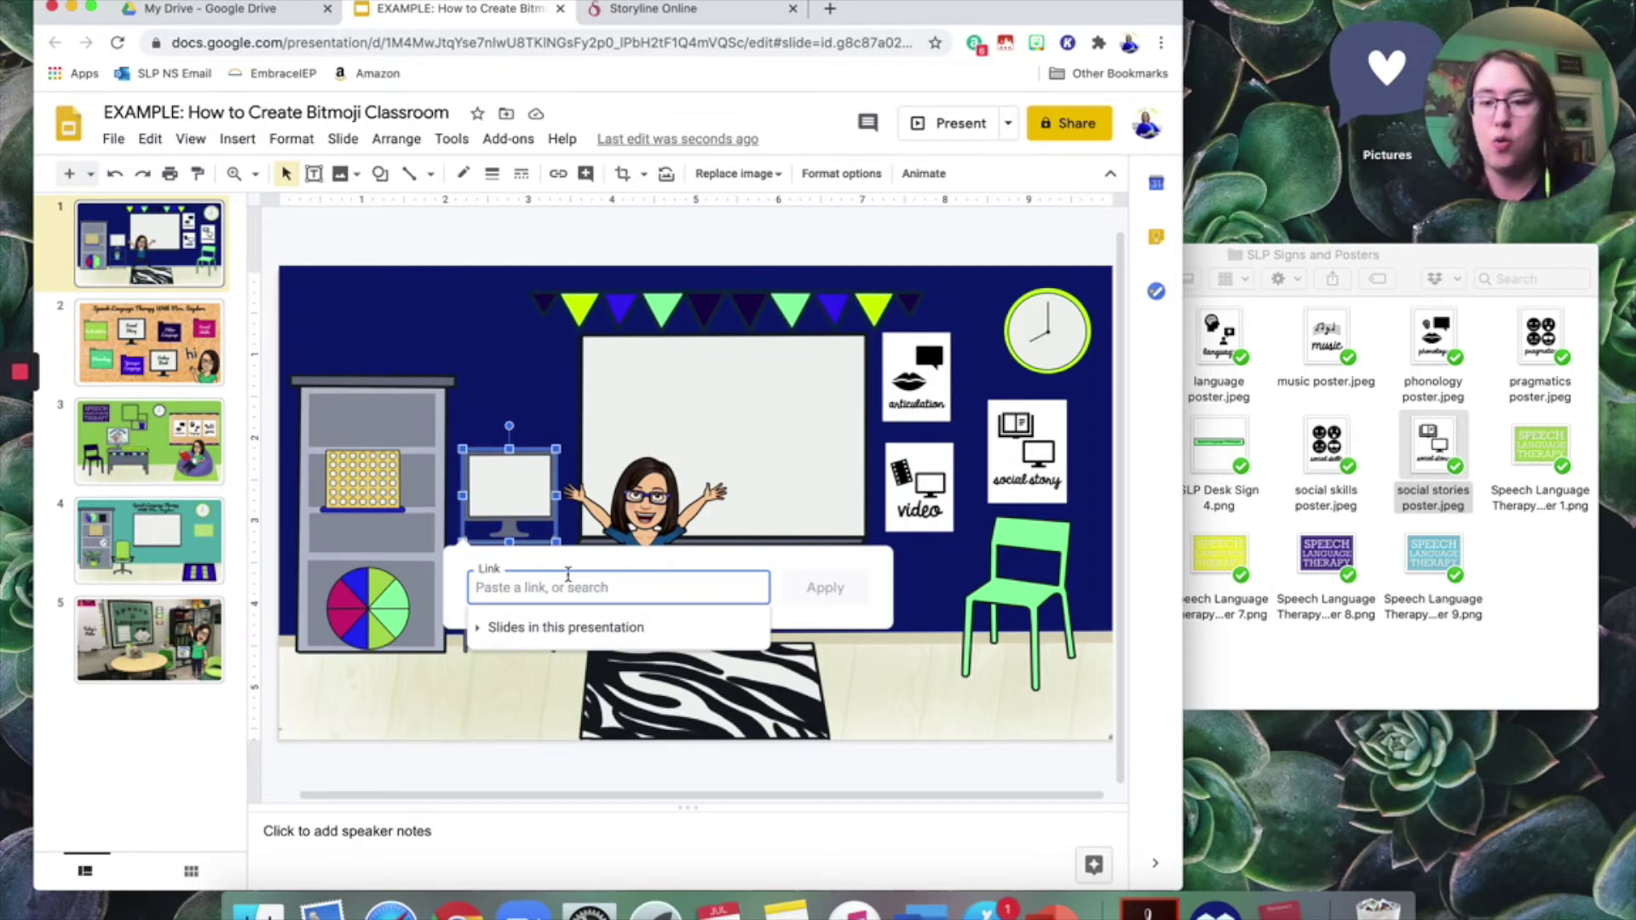
pyautogui.write('https://www.storylineonline.net/books/me-and-my-cat/')
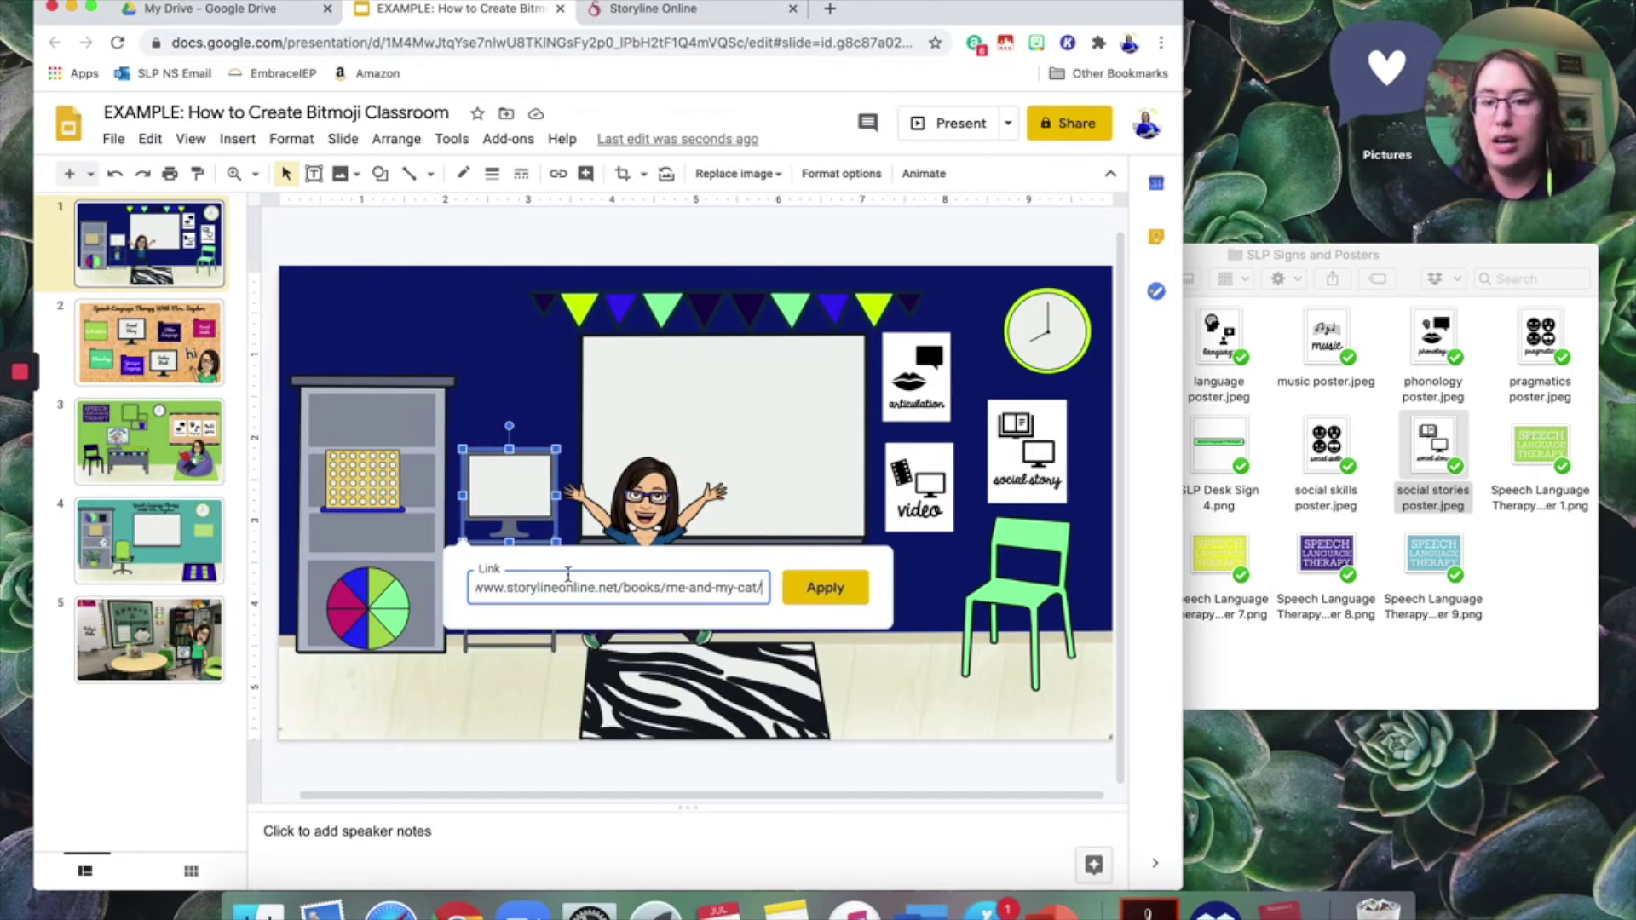
pyautogui.click(813, 589)
pyautogui.click(552, 257)
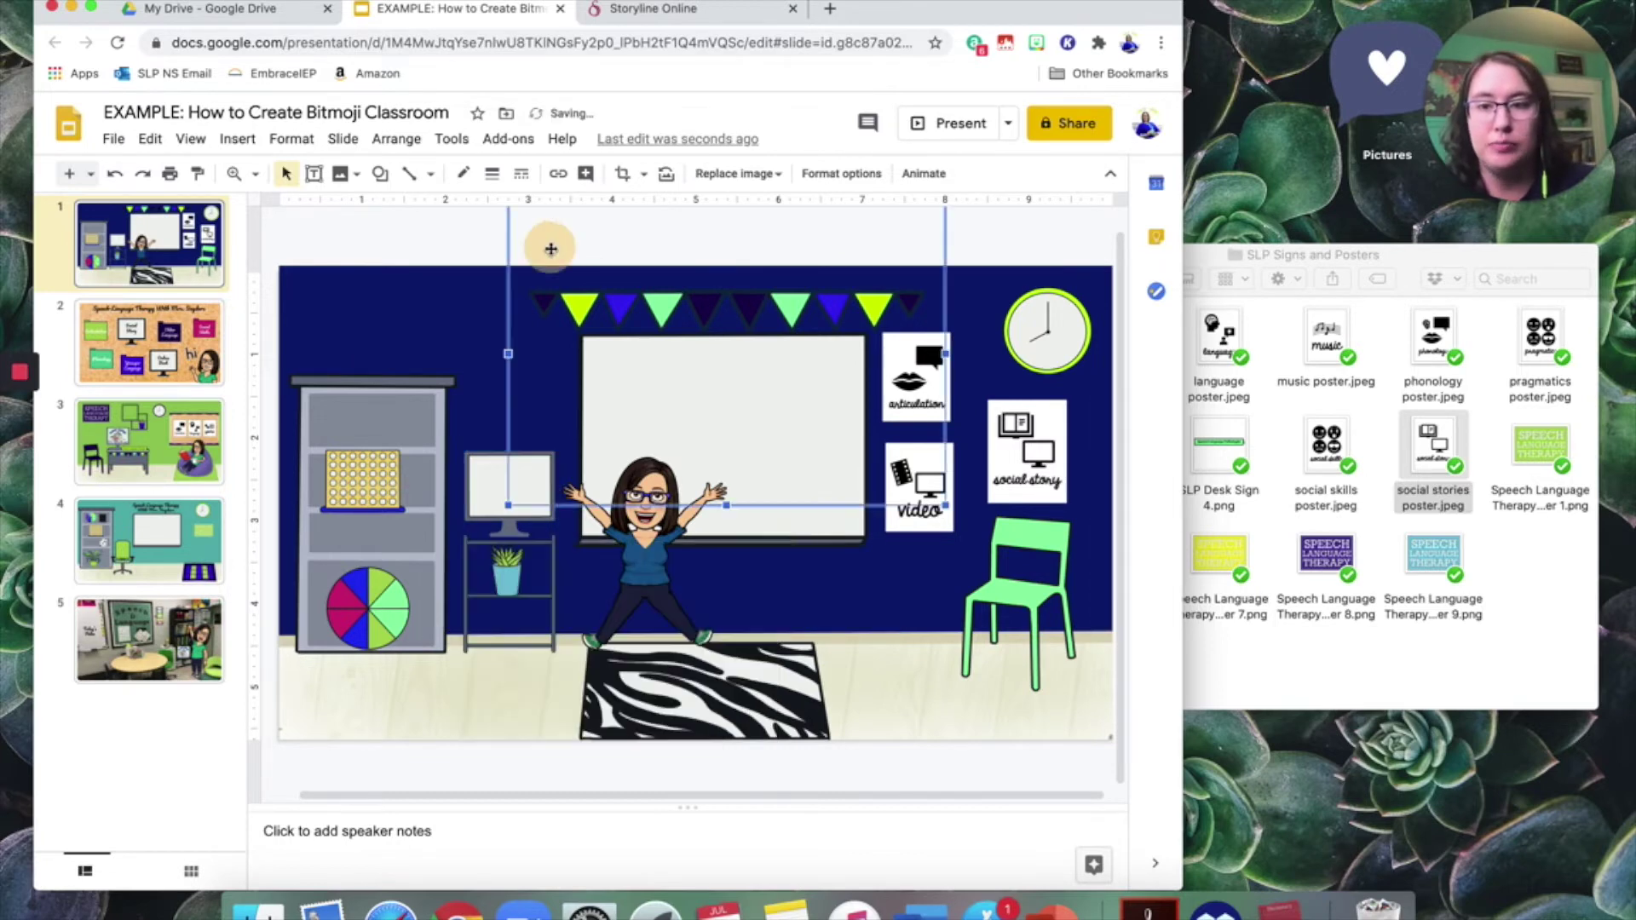
pyautogui.click(963, 135)
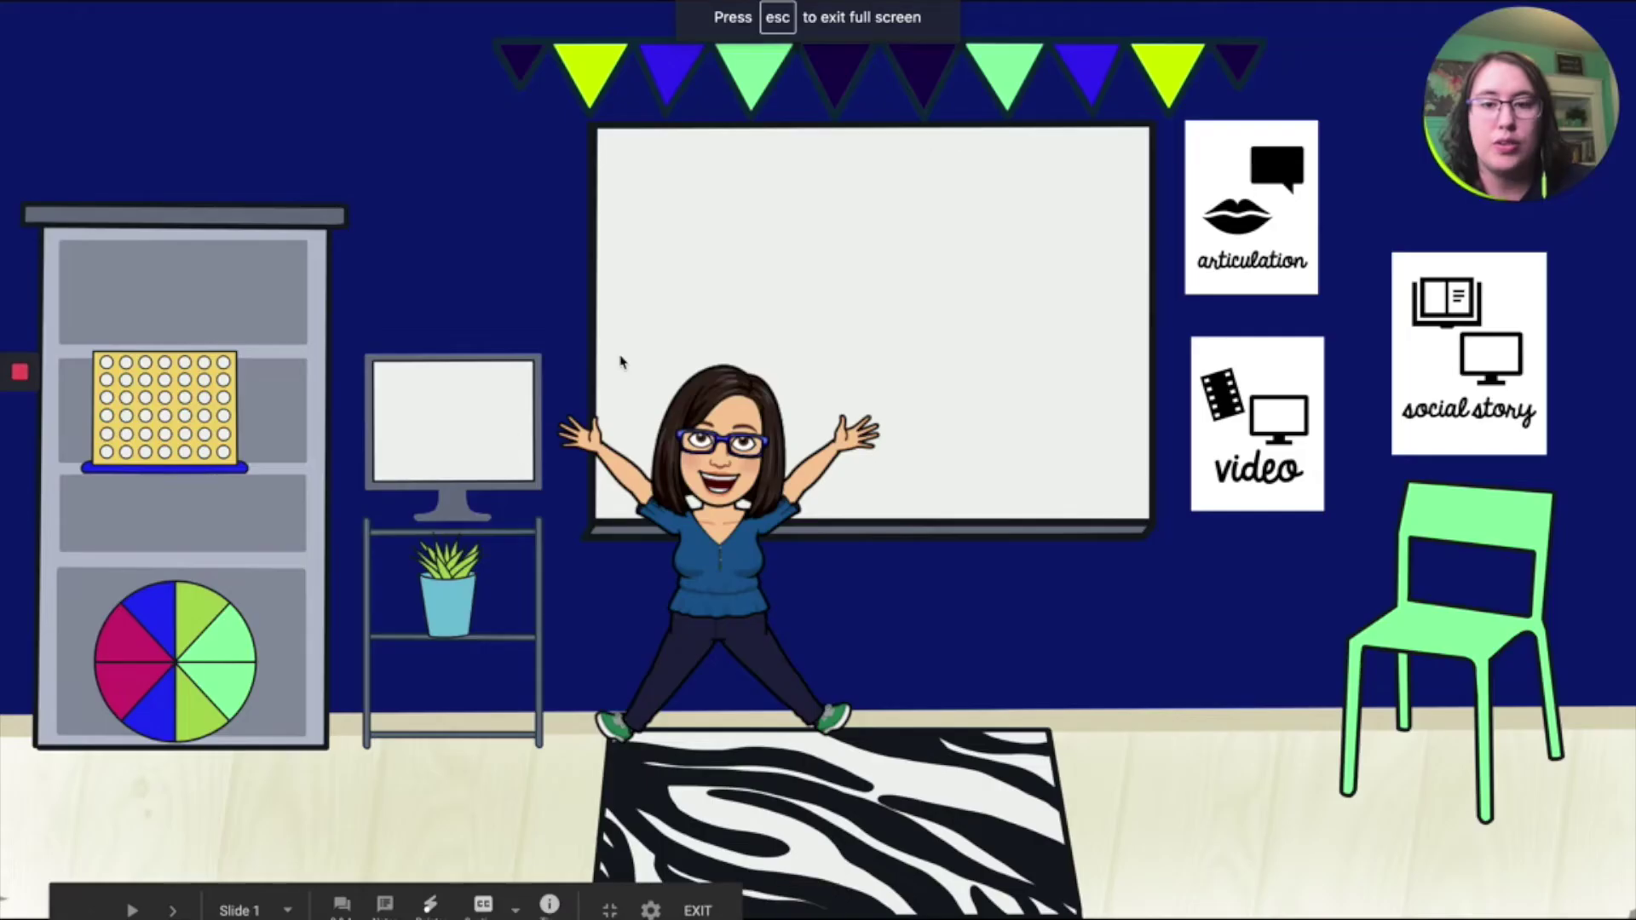
# Test the monitor link to the Me and My Cat page, then exit the presentation.
pyautogui.click(470, 425)
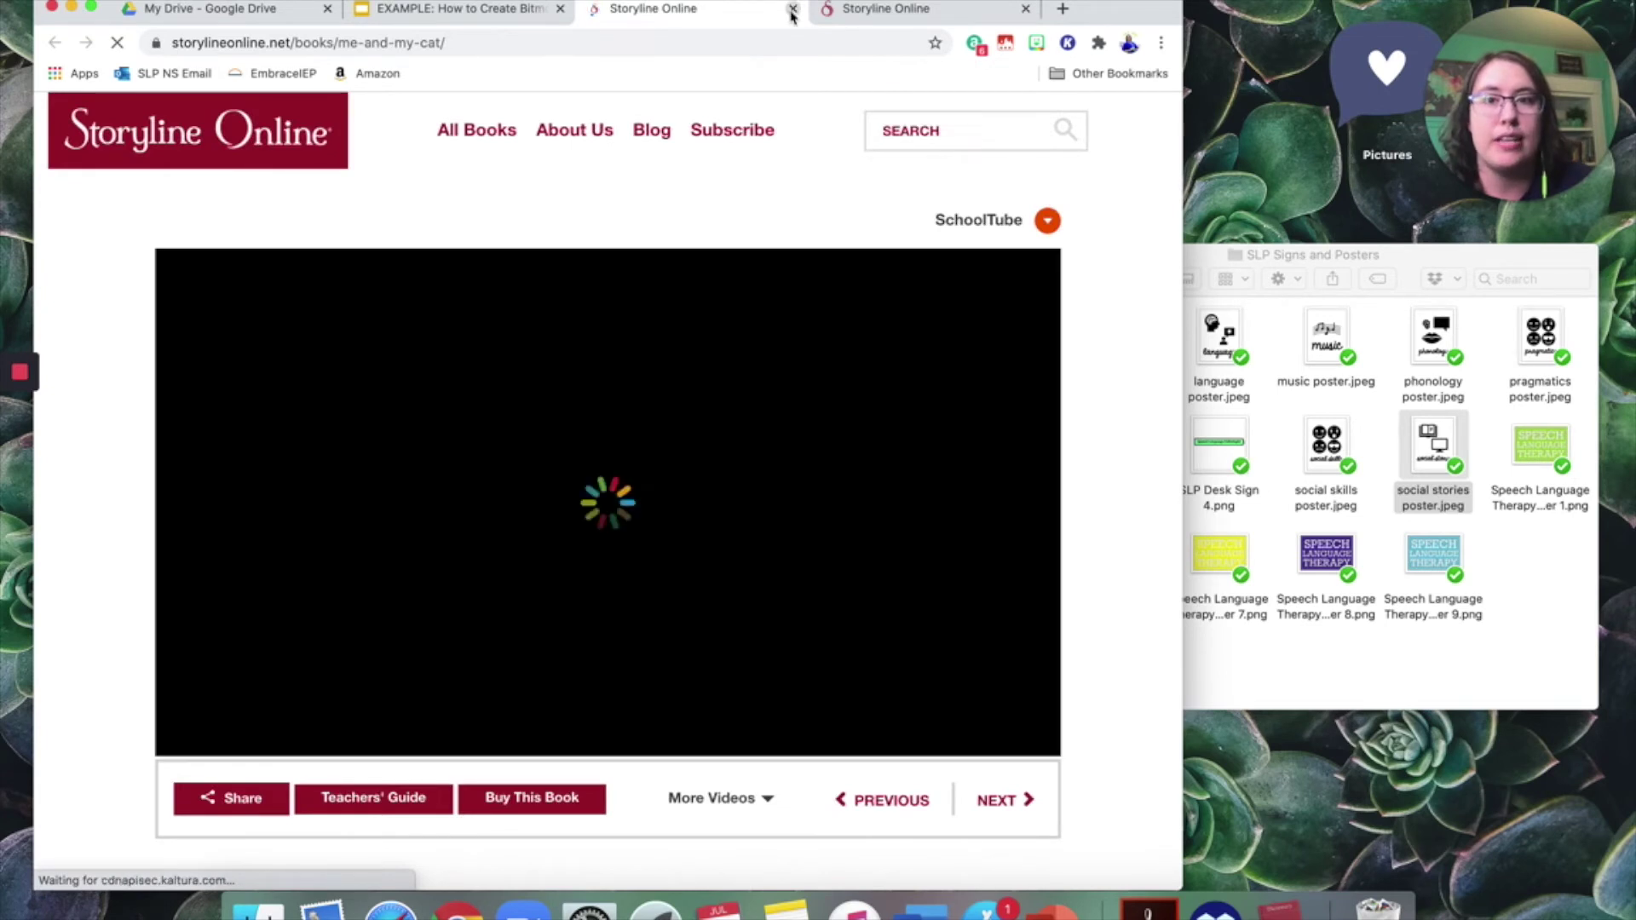
pyautogui.click(793, 9)
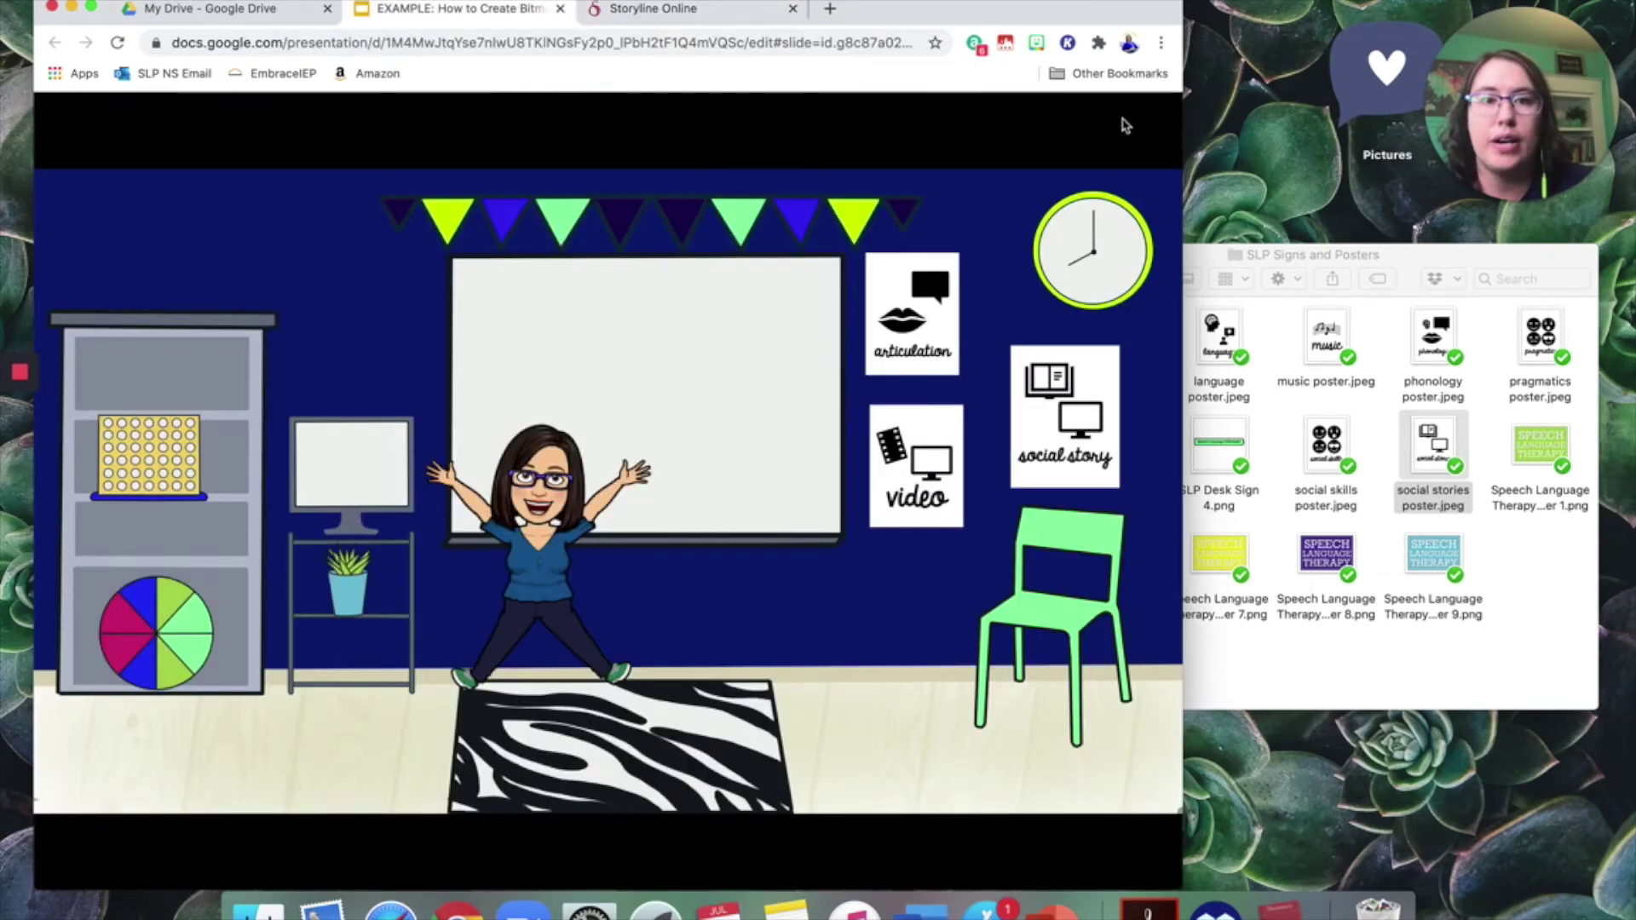
pyautogui.press('ctrl+super+f')
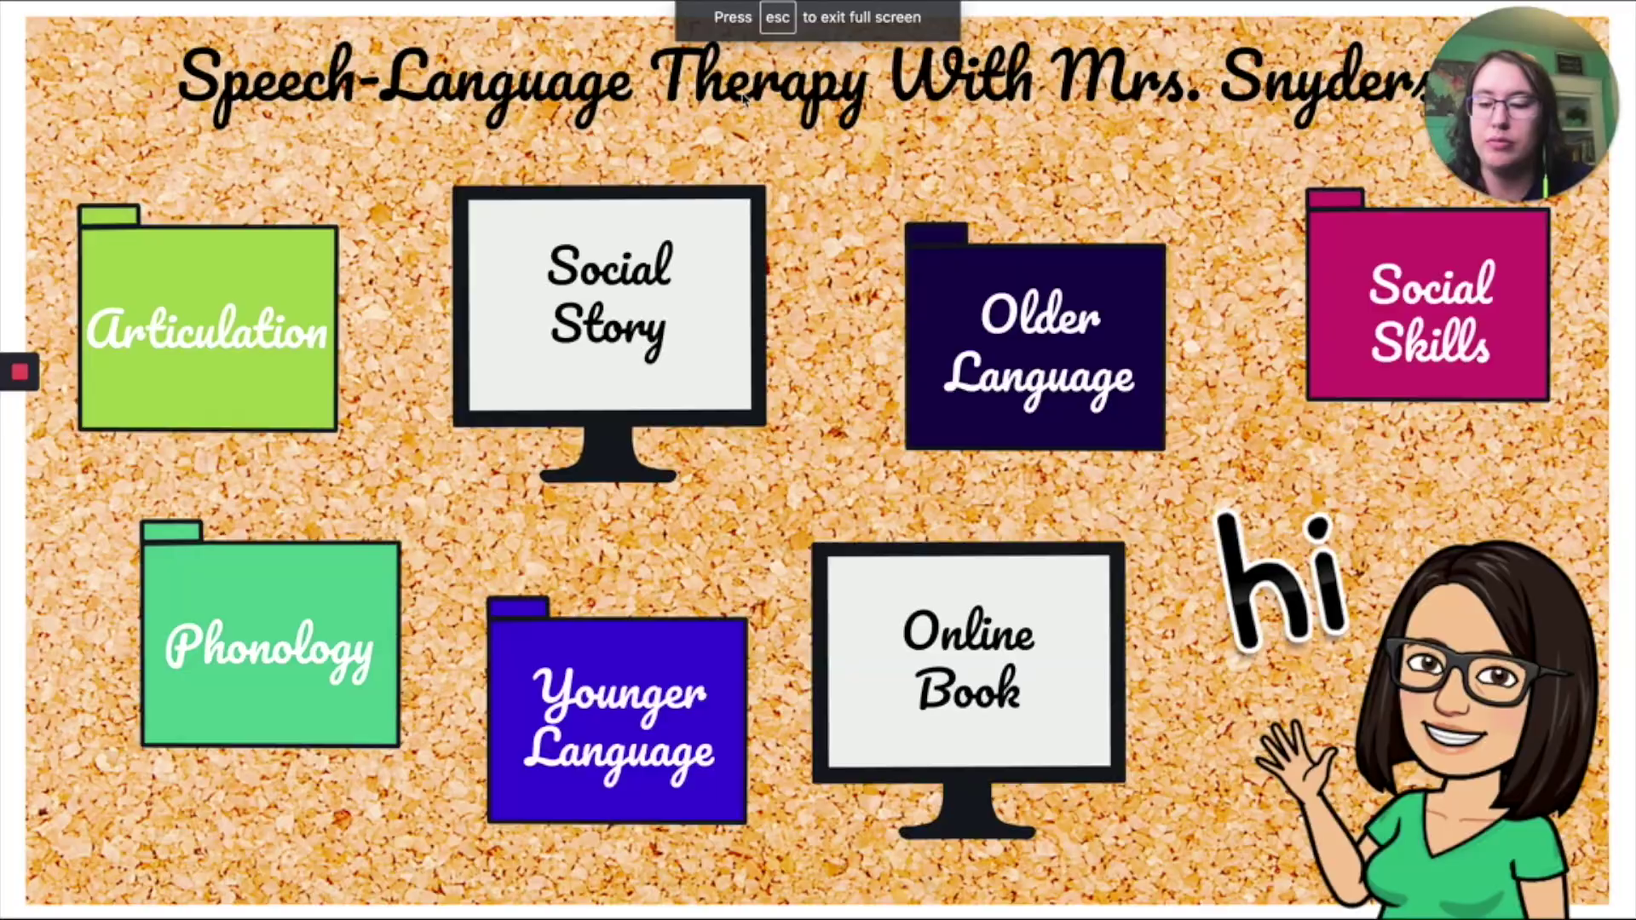
pyautogui.press('Escape')
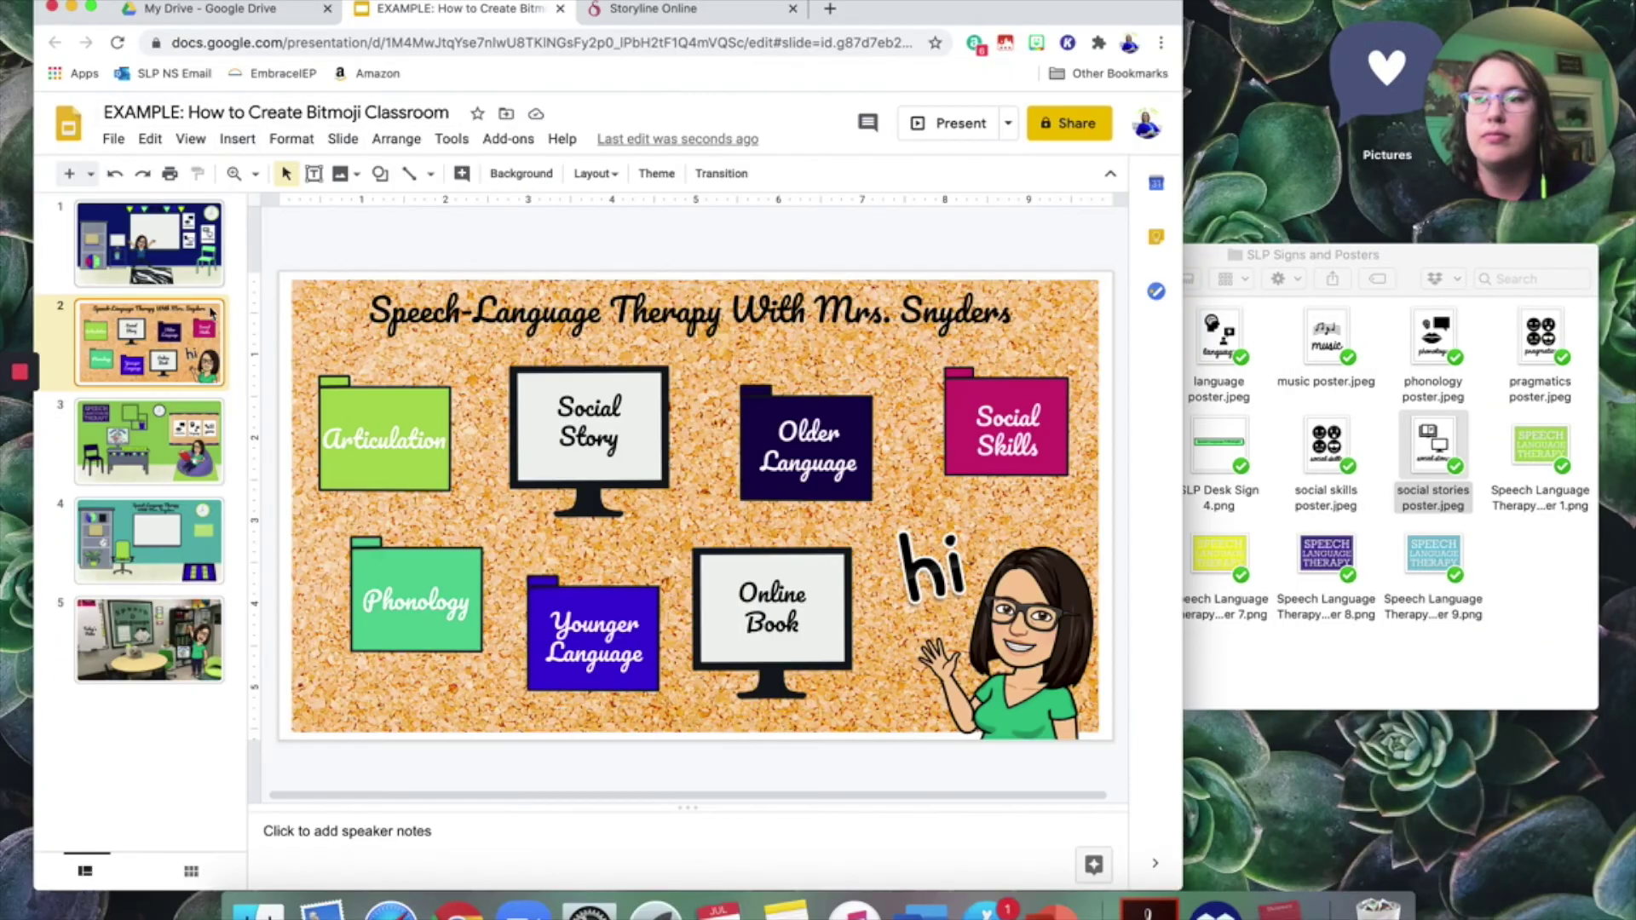
# On slide 1, select the articulation poster and open Insert > Link for it.
pyautogui.click(145, 249)
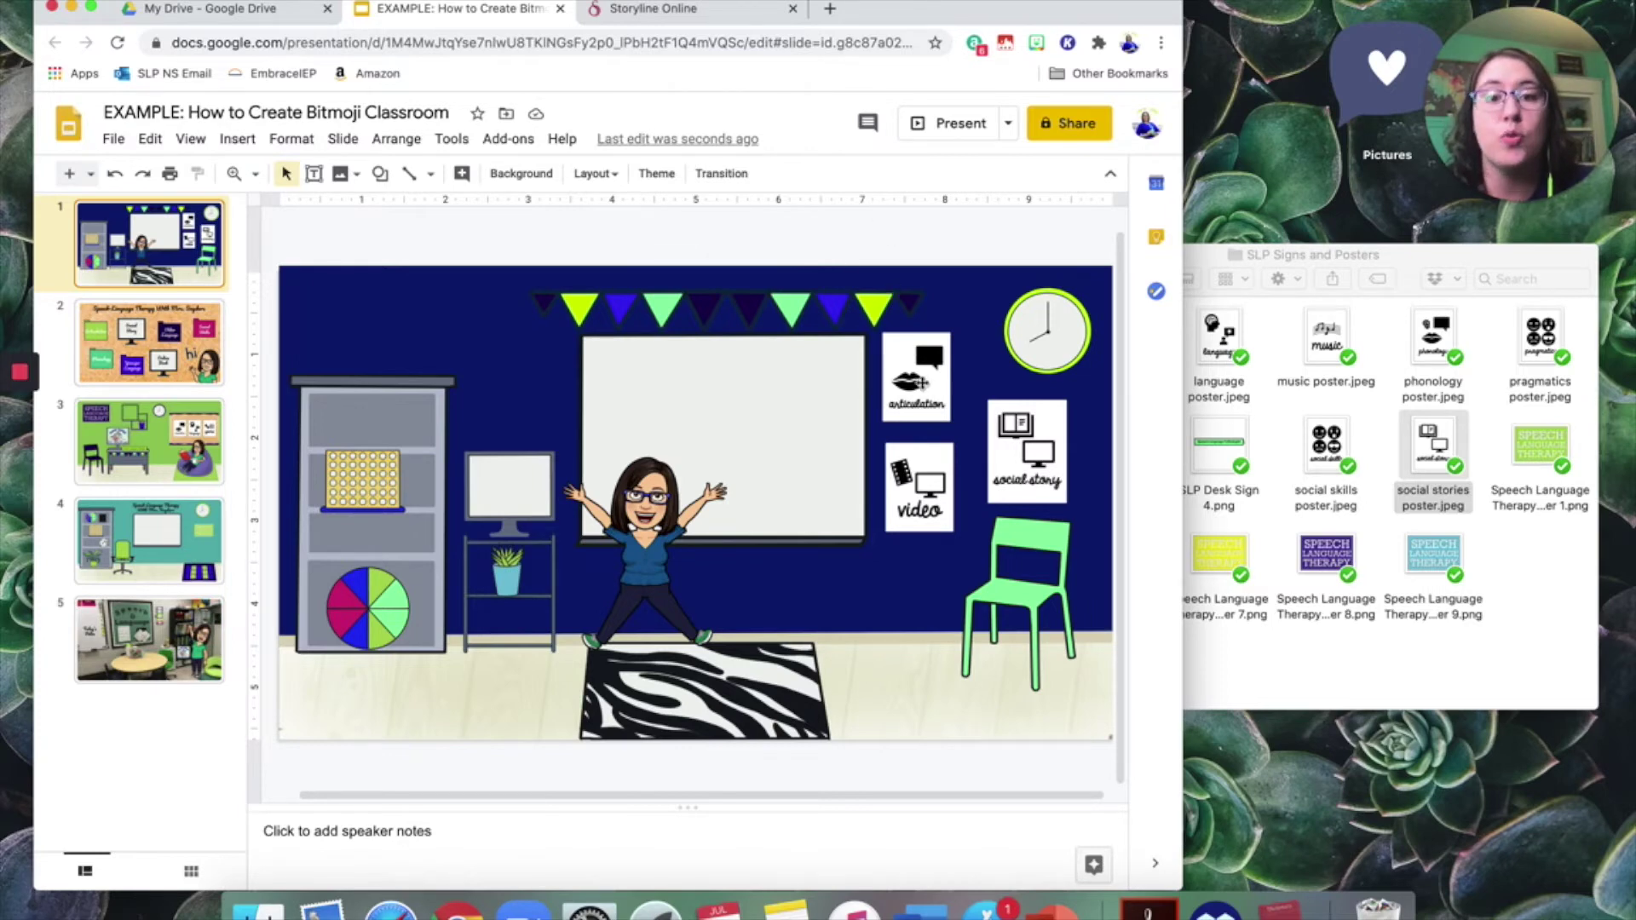
pyautogui.click(919, 382)
pyautogui.rightClick(924, 388)
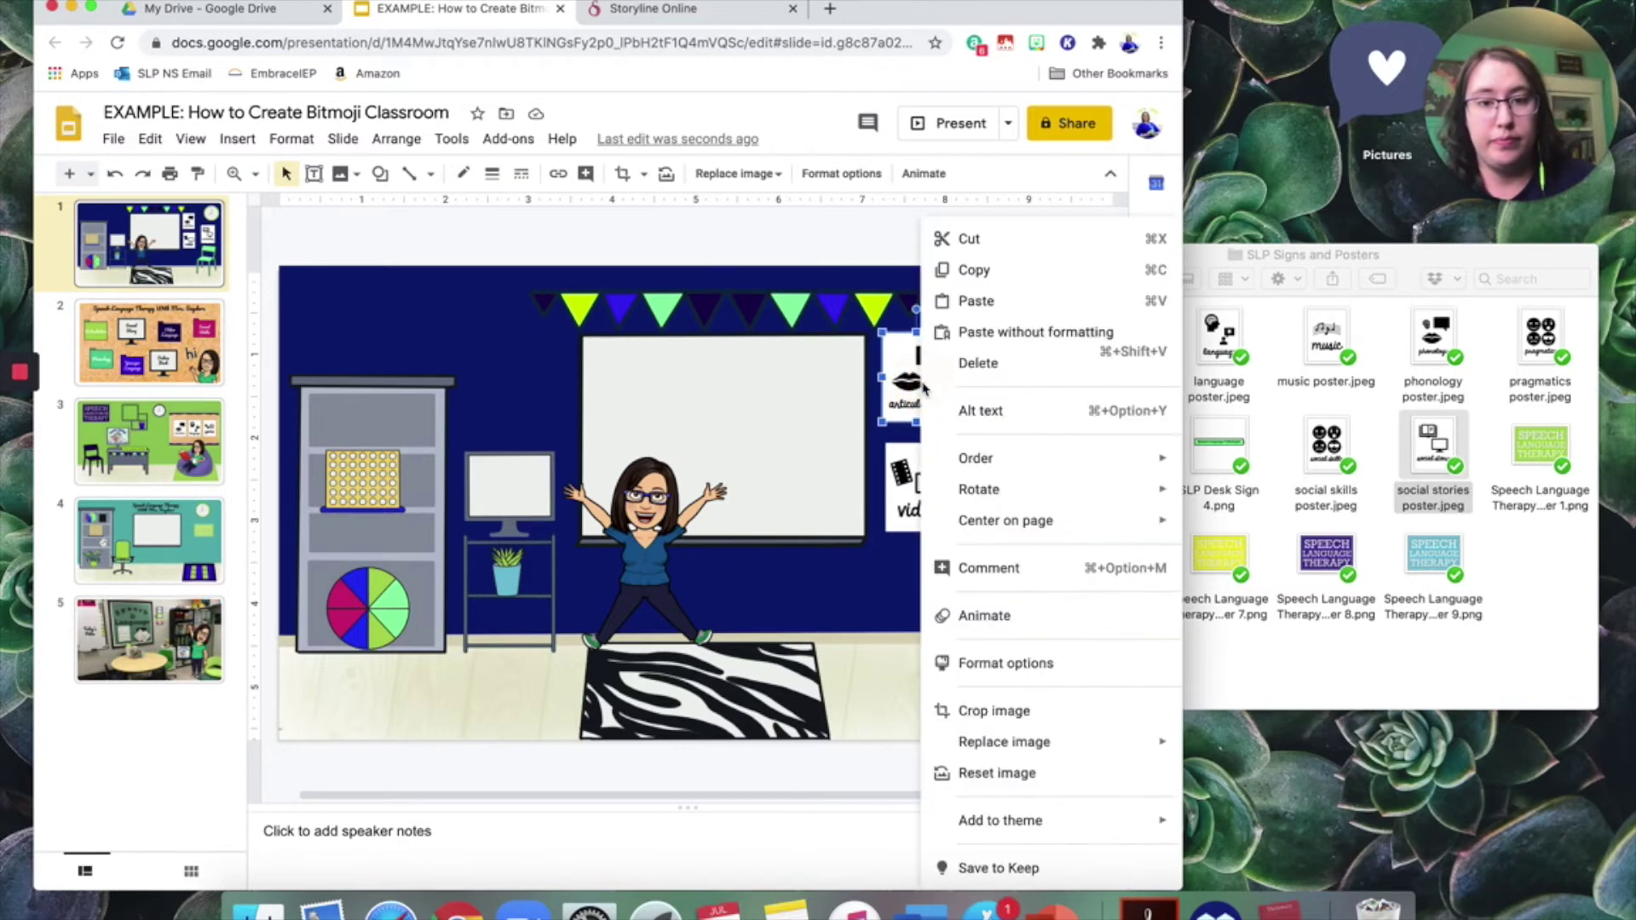
pyautogui.click(787, 235)
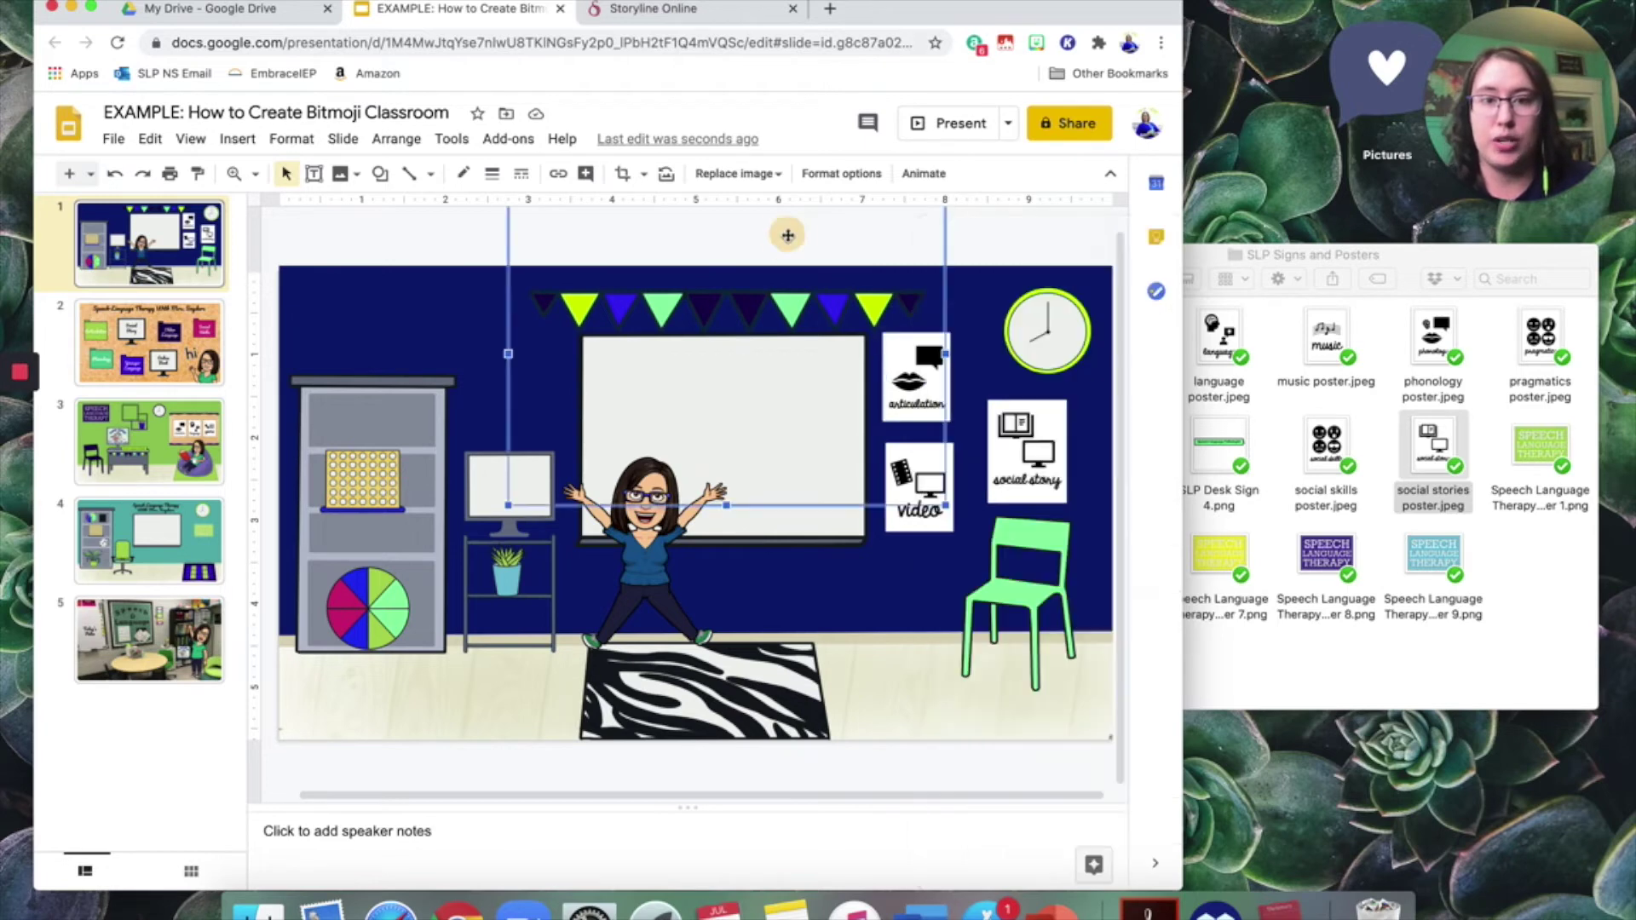
pyautogui.click(953, 390)
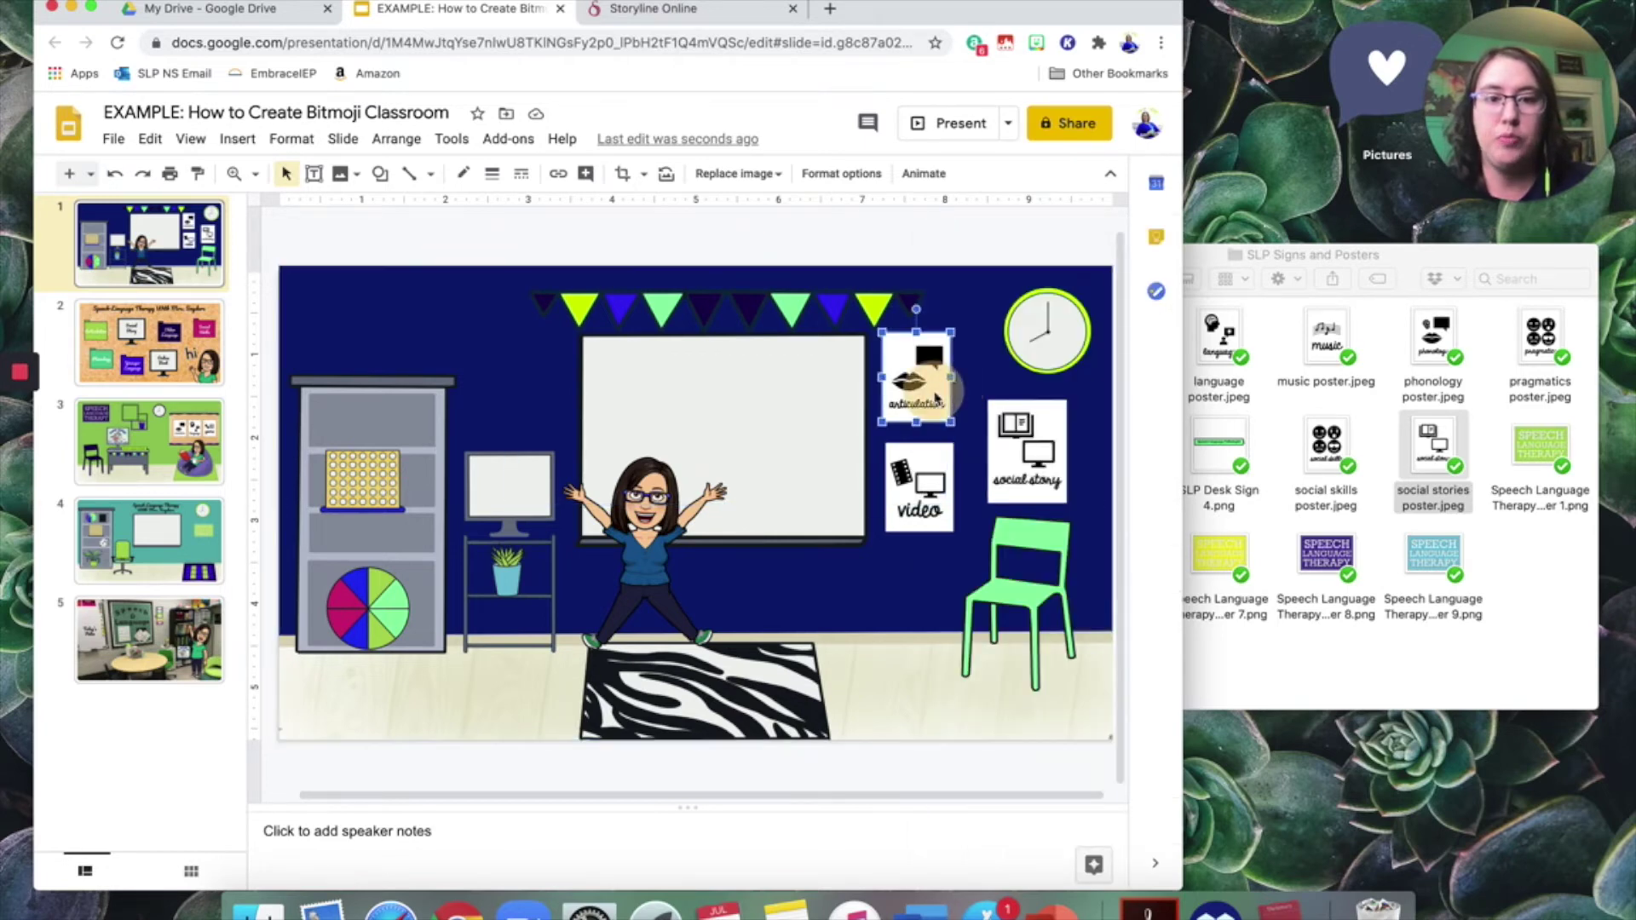
pyautogui.click(236, 138)
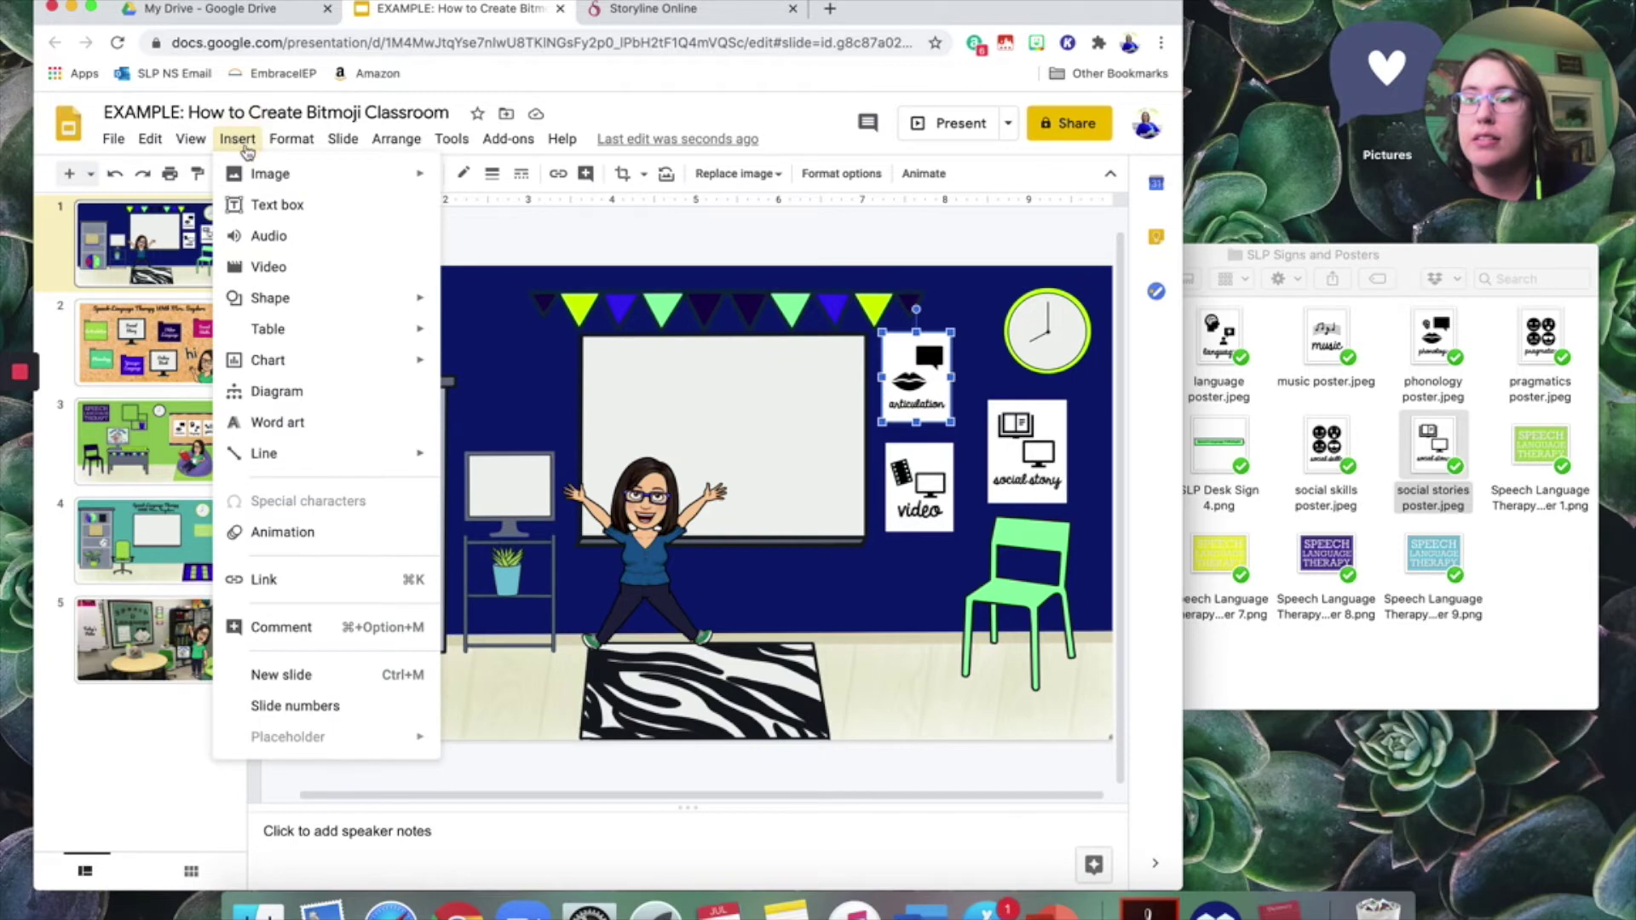
pyautogui.moveTo(277, 341)
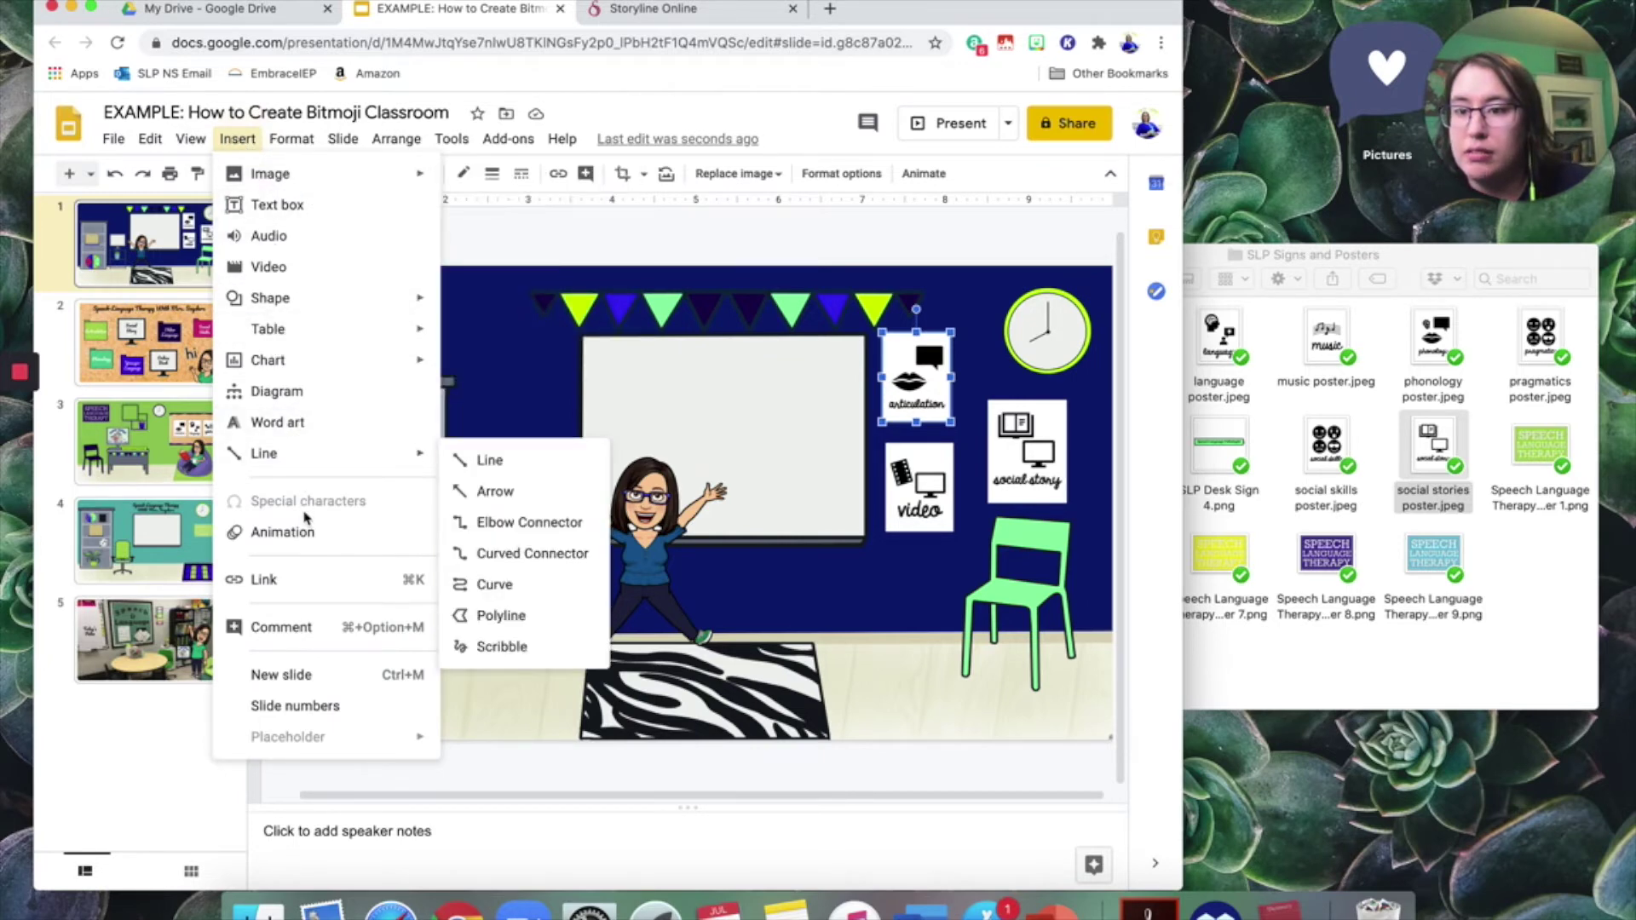
pyautogui.click(288, 579)
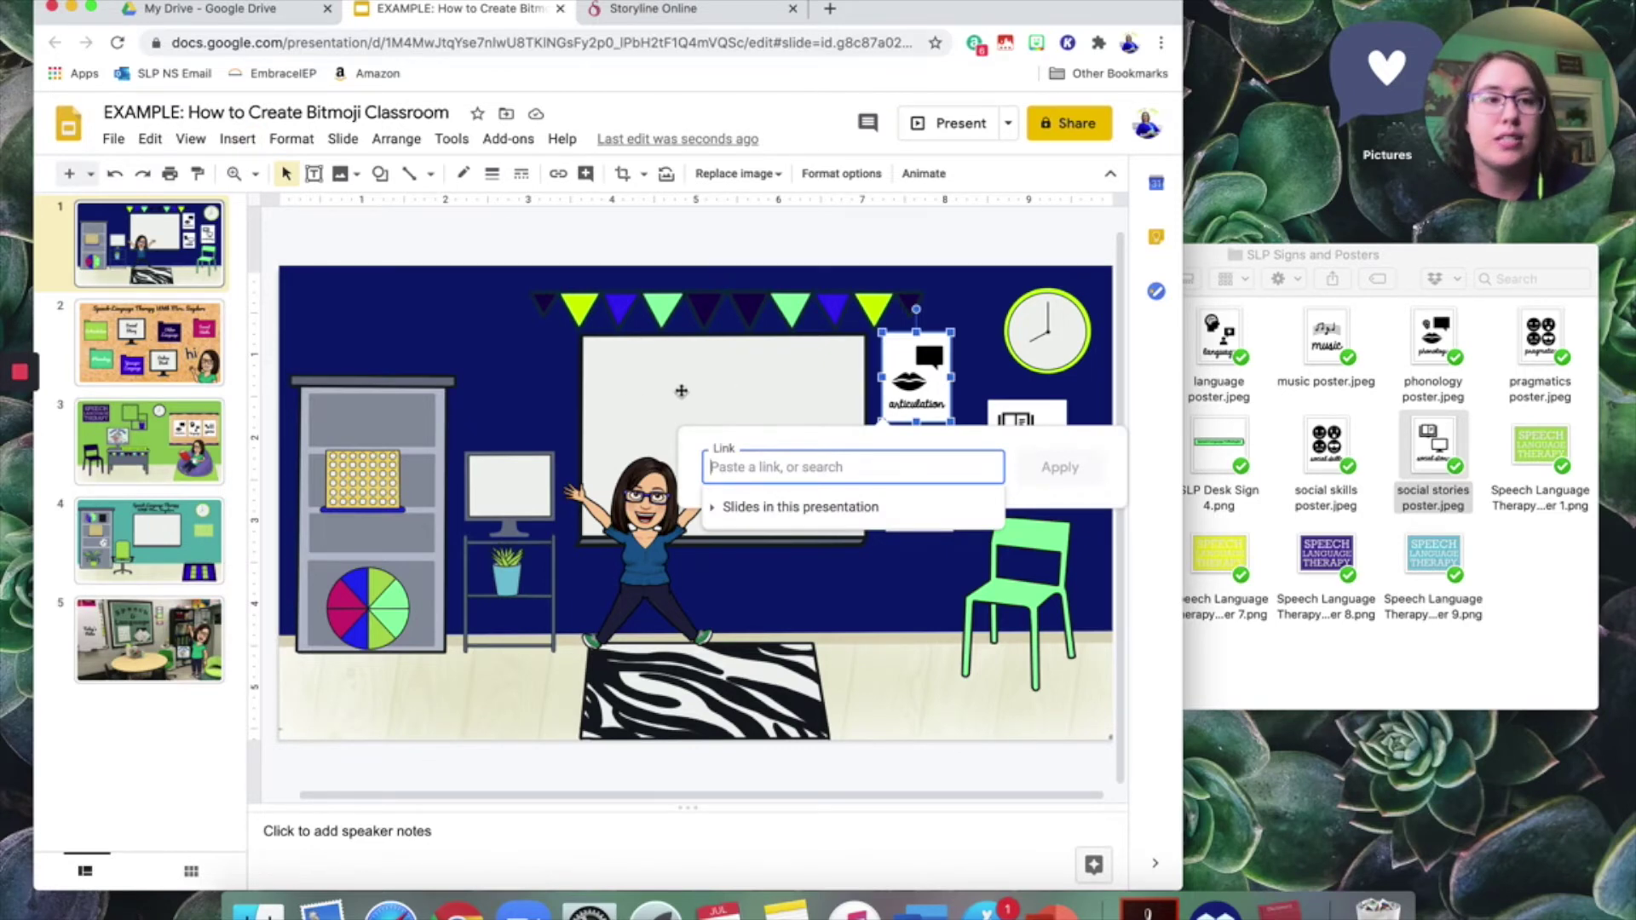
# Copy the Google Drive share link for Speech & Language Basic Homework.pdf.
pyautogui.click(271, 11)
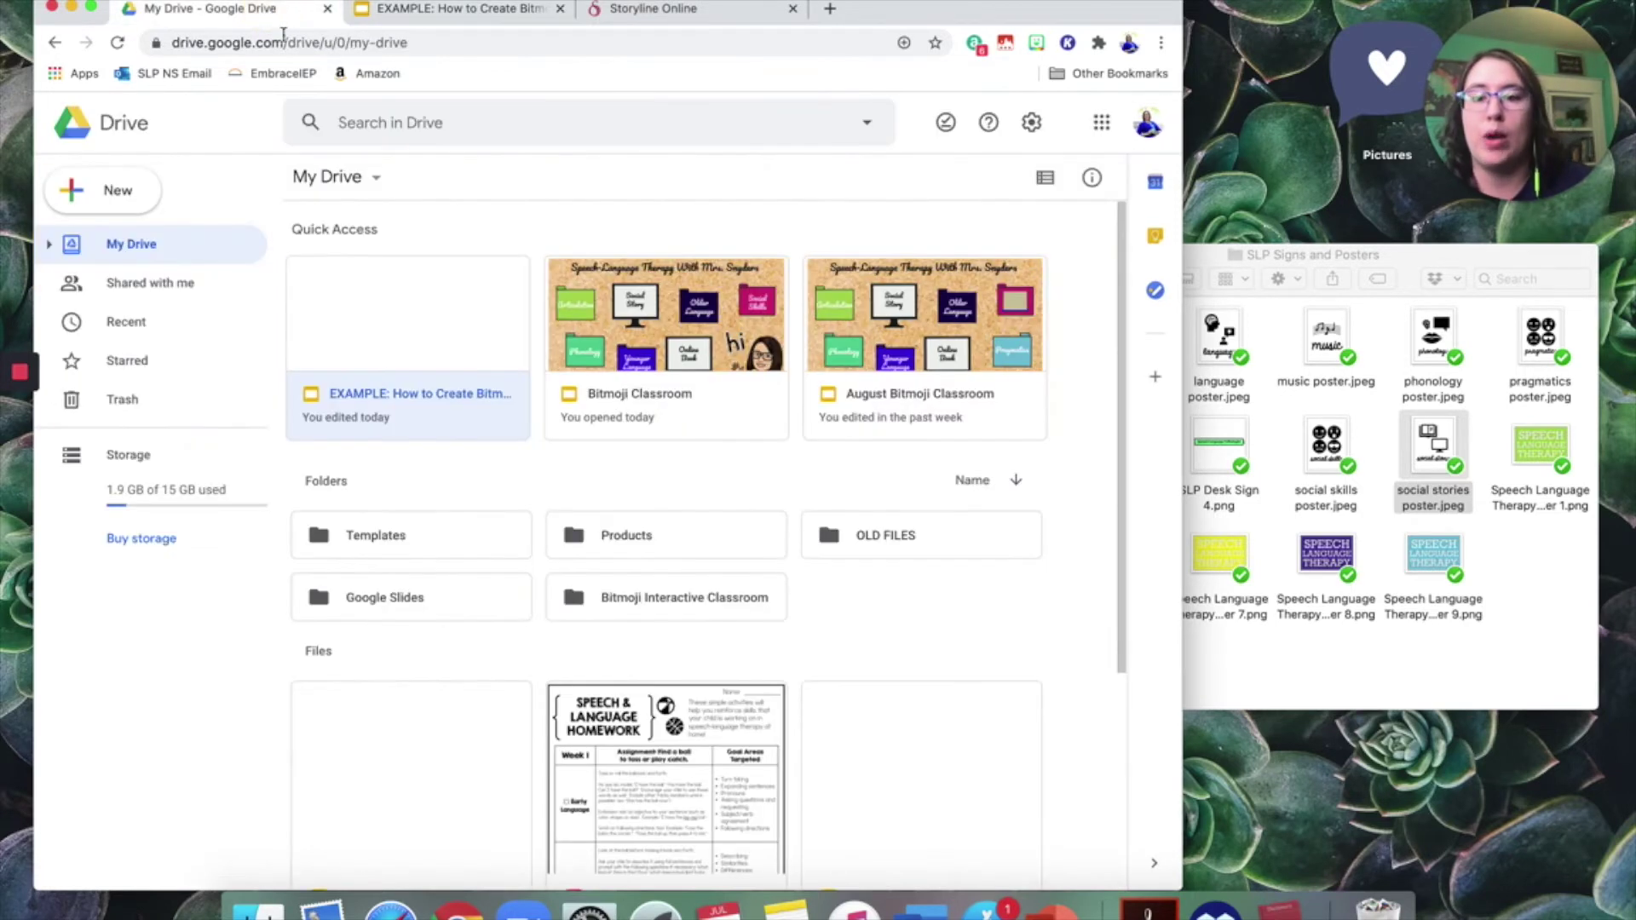
pyautogui.scroll(-3, 675, 488)
pyautogui.click(664, 701)
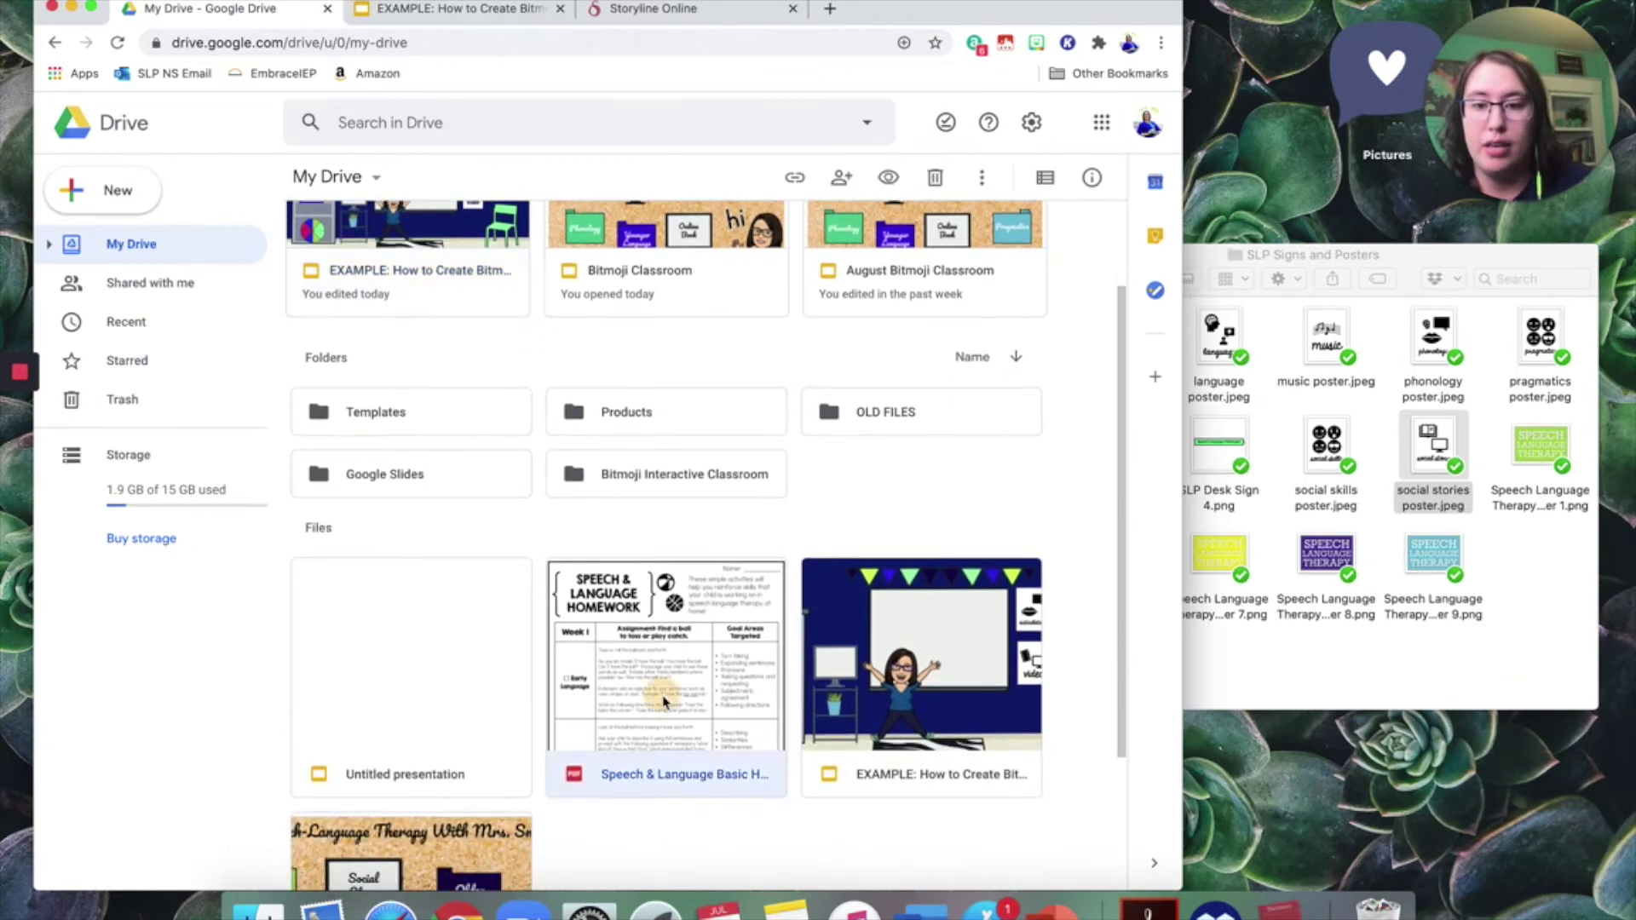
pyautogui.doubleClick(668, 774)
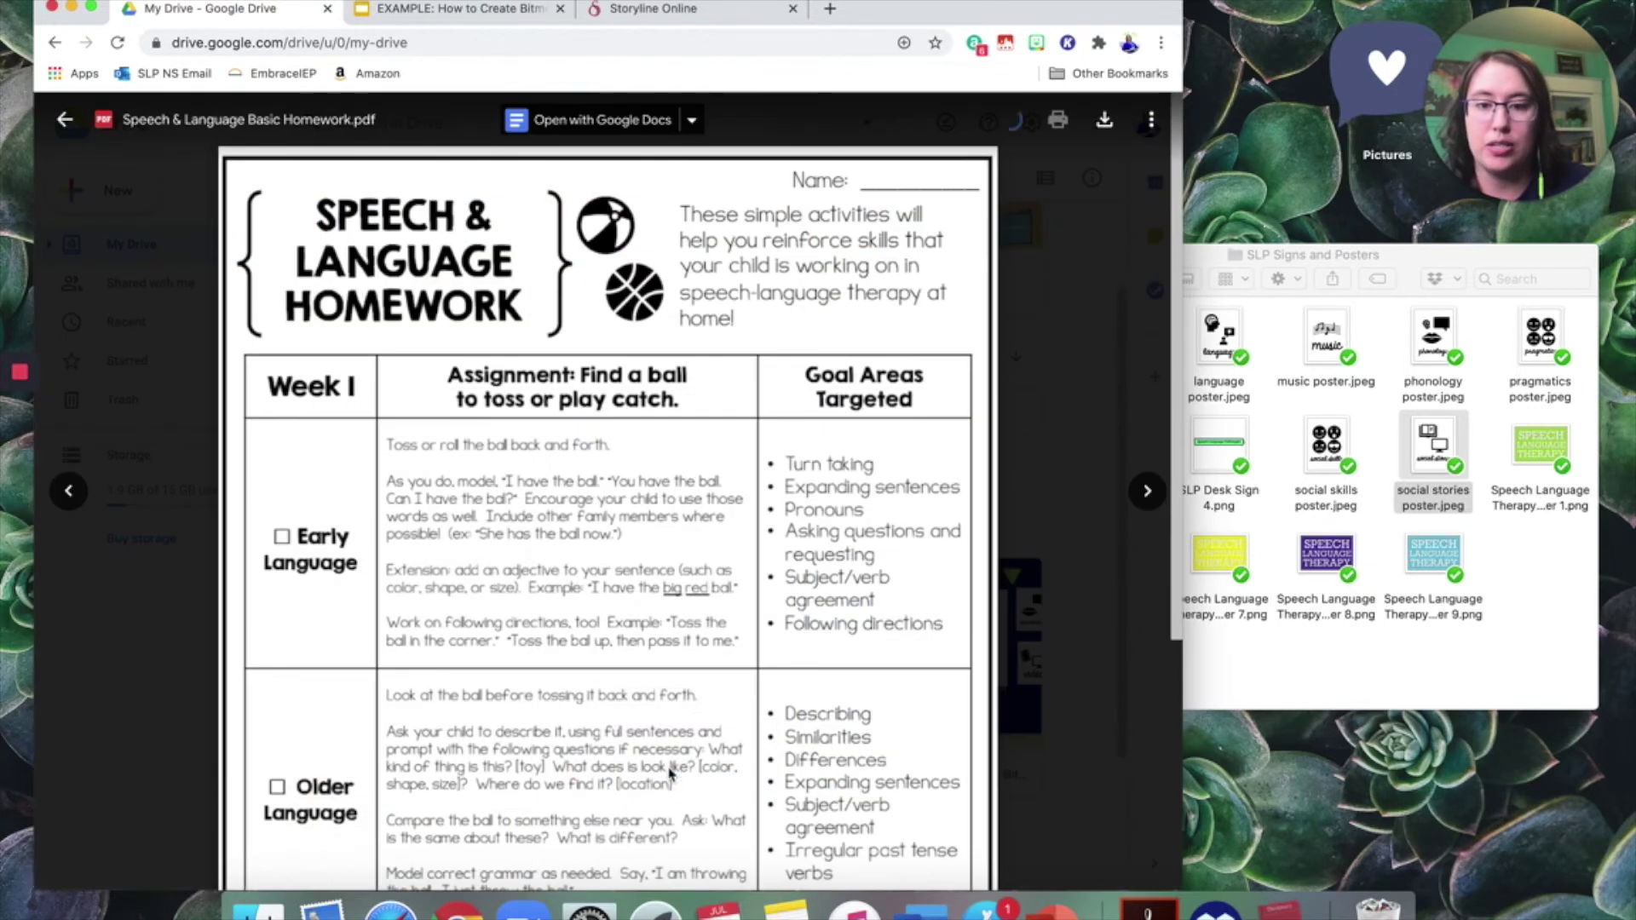
pyautogui.click(1150, 119)
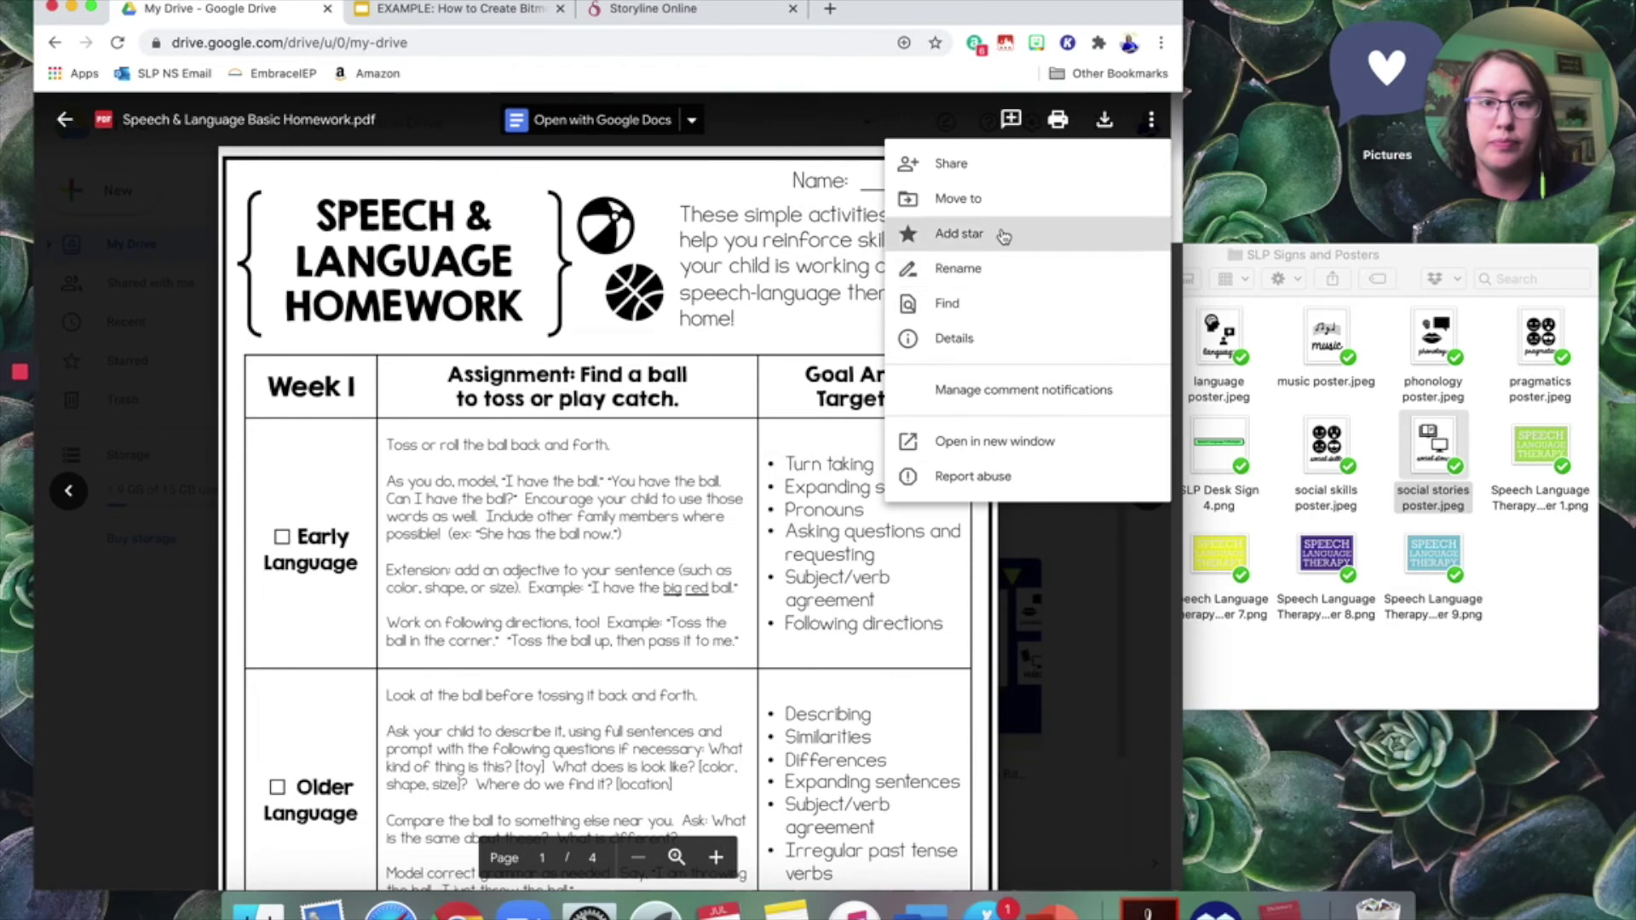
pyautogui.click(998, 175)
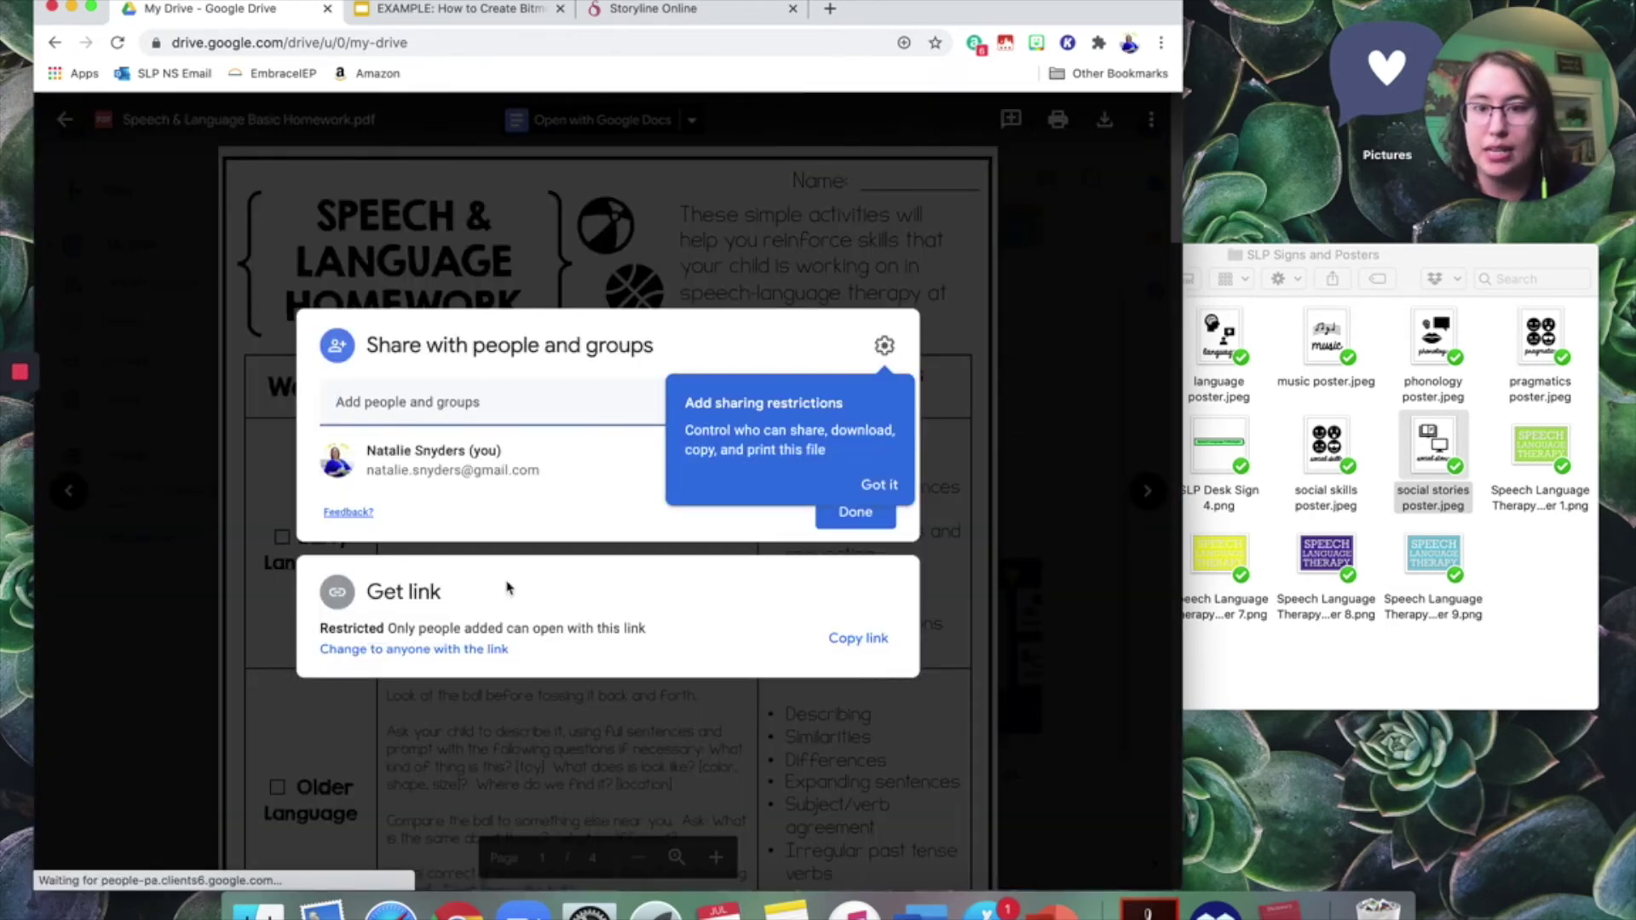
pyautogui.click(845, 641)
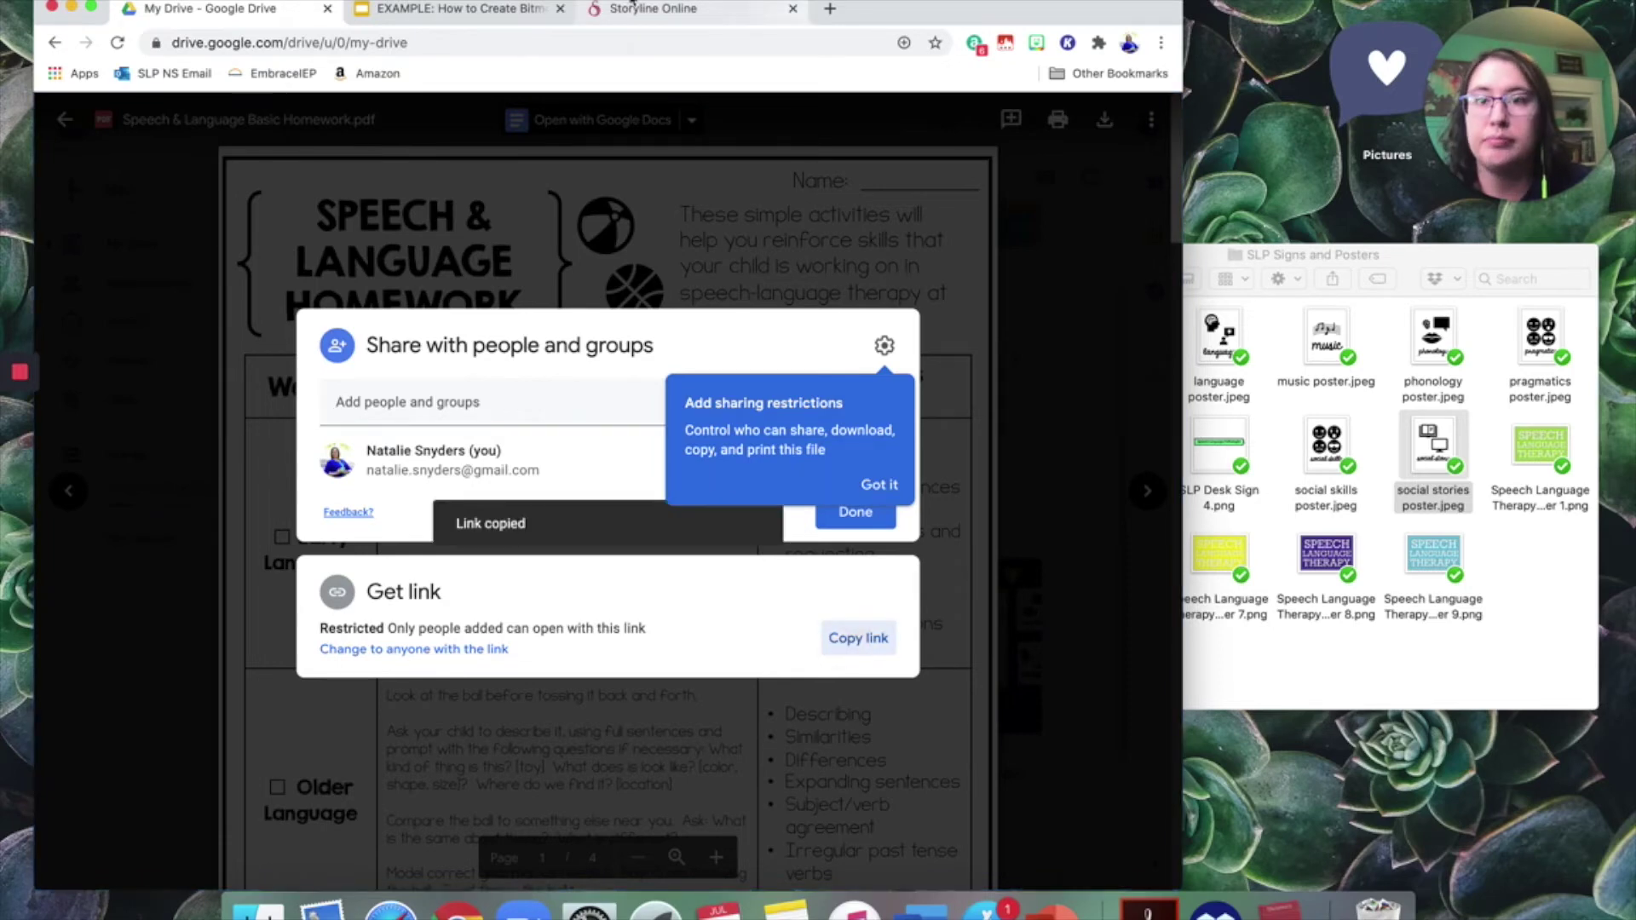
pyautogui.click(504, 10)
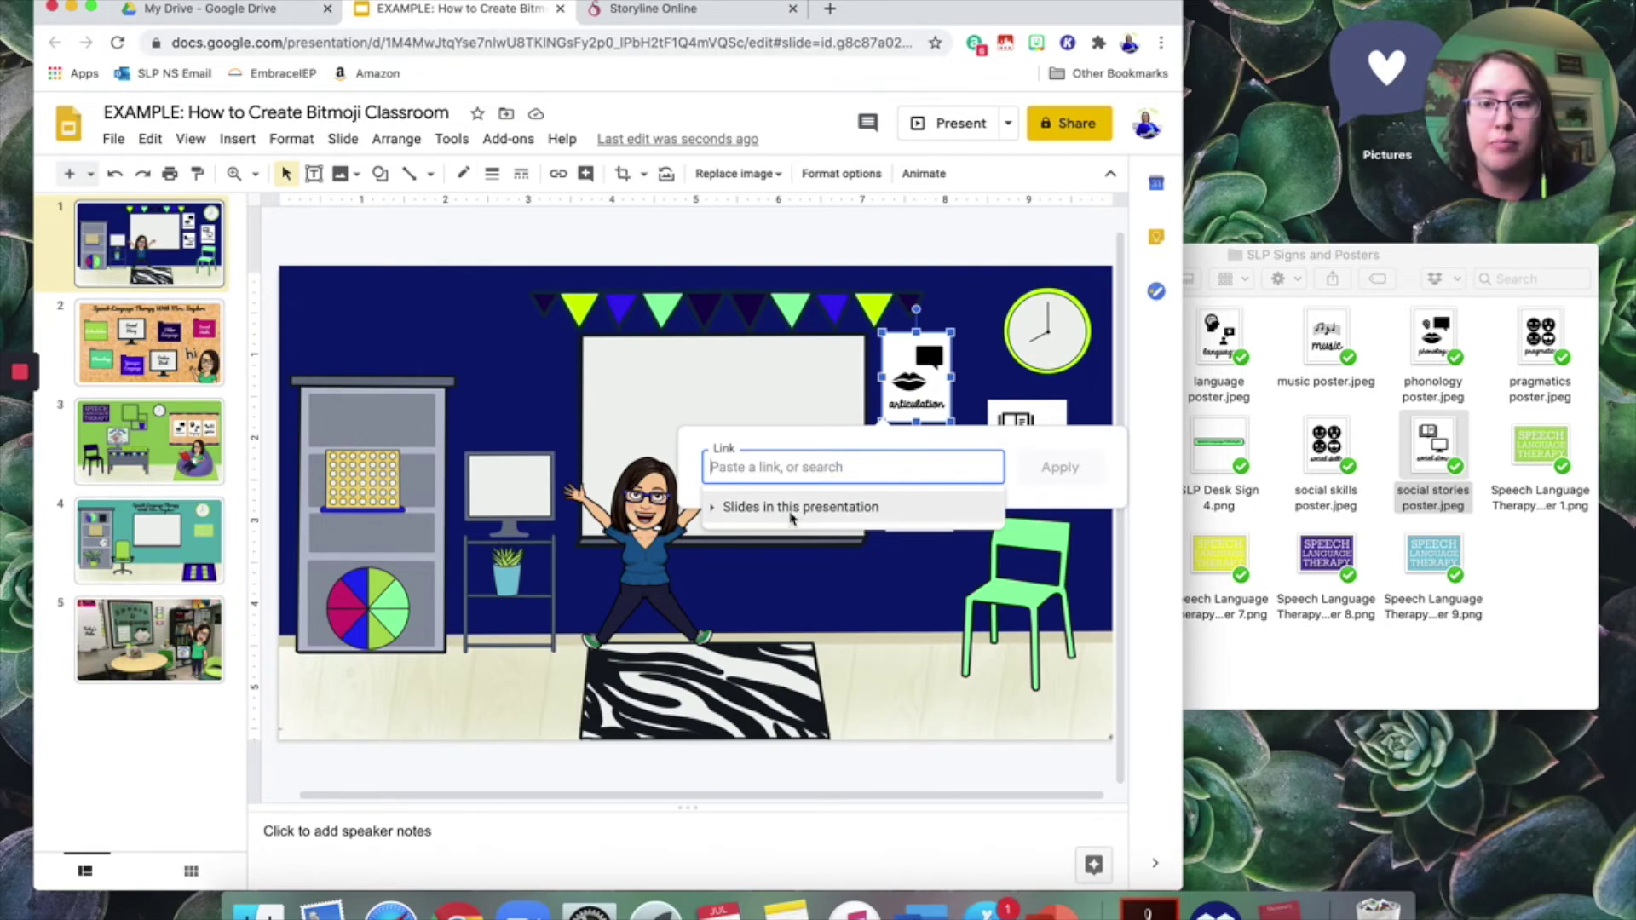
# Paste the homework PDF link onto the articulation poster and check its link preview.
pyautogui.press('super+v')
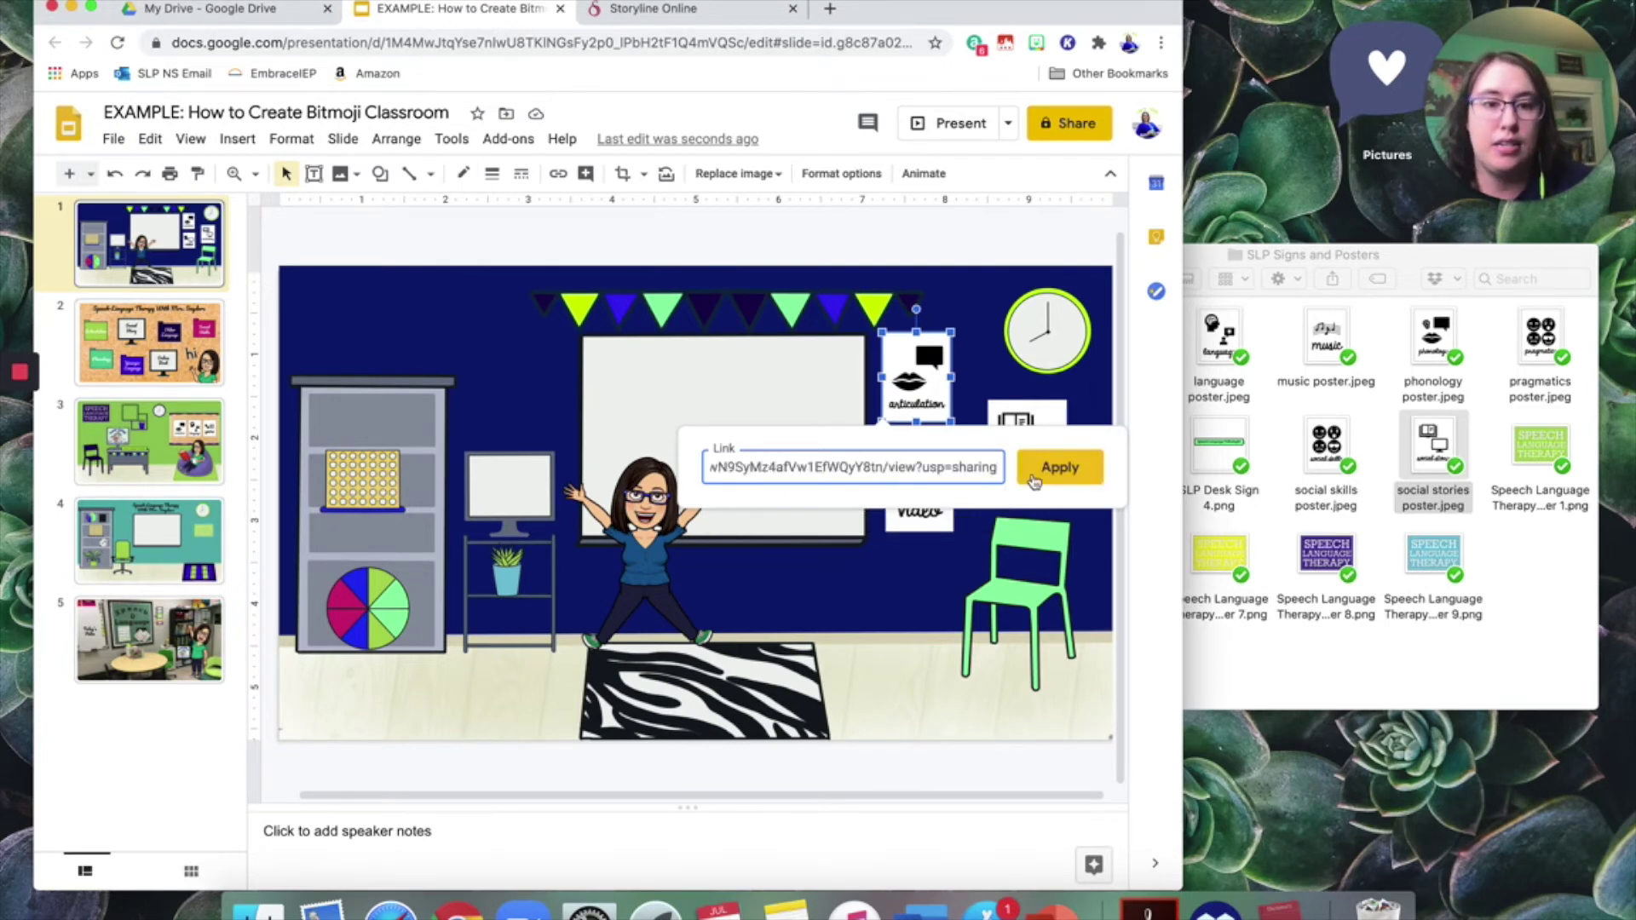
pyautogui.click(1059, 468)
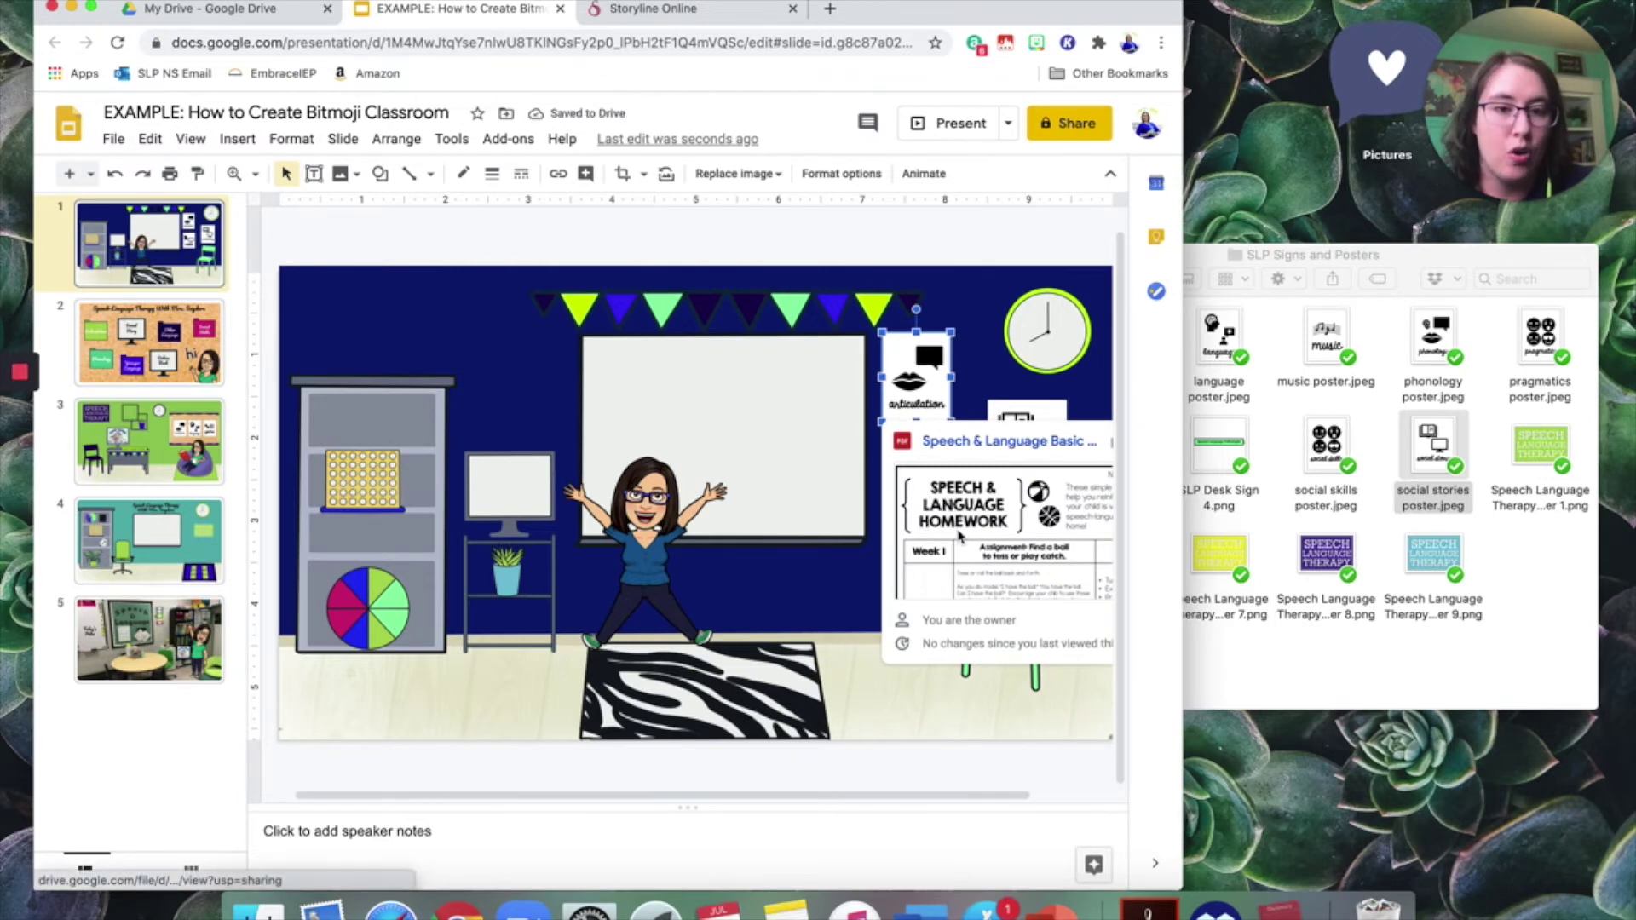
pyautogui.press('pagedown')
pyautogui.click(204, 256)
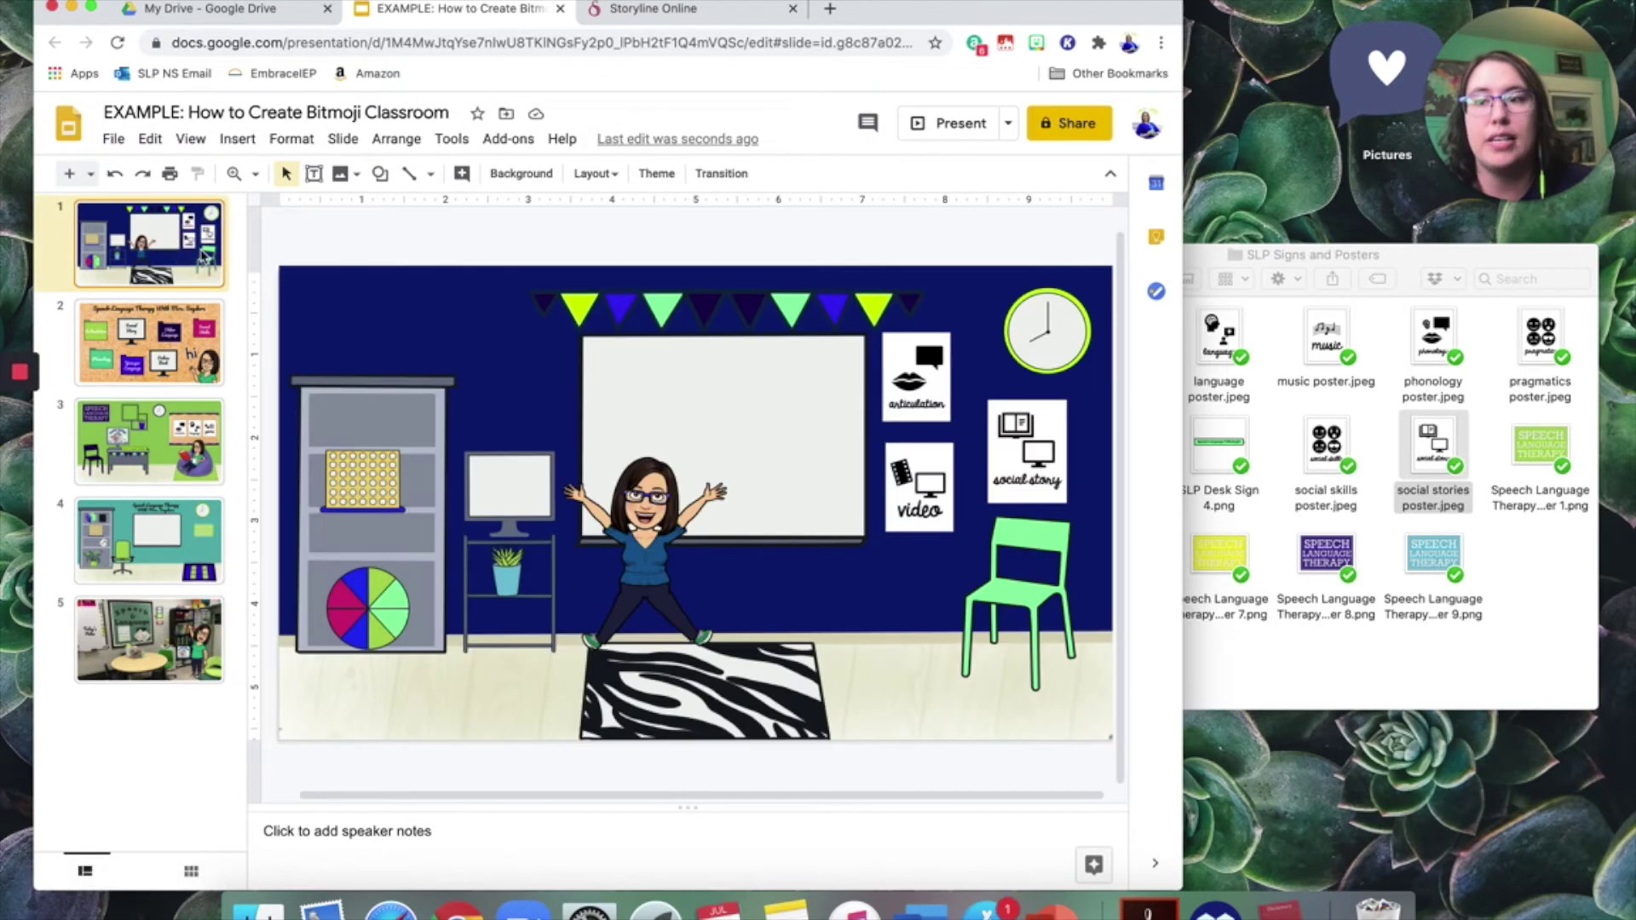
pyautogui.click(928, 387)
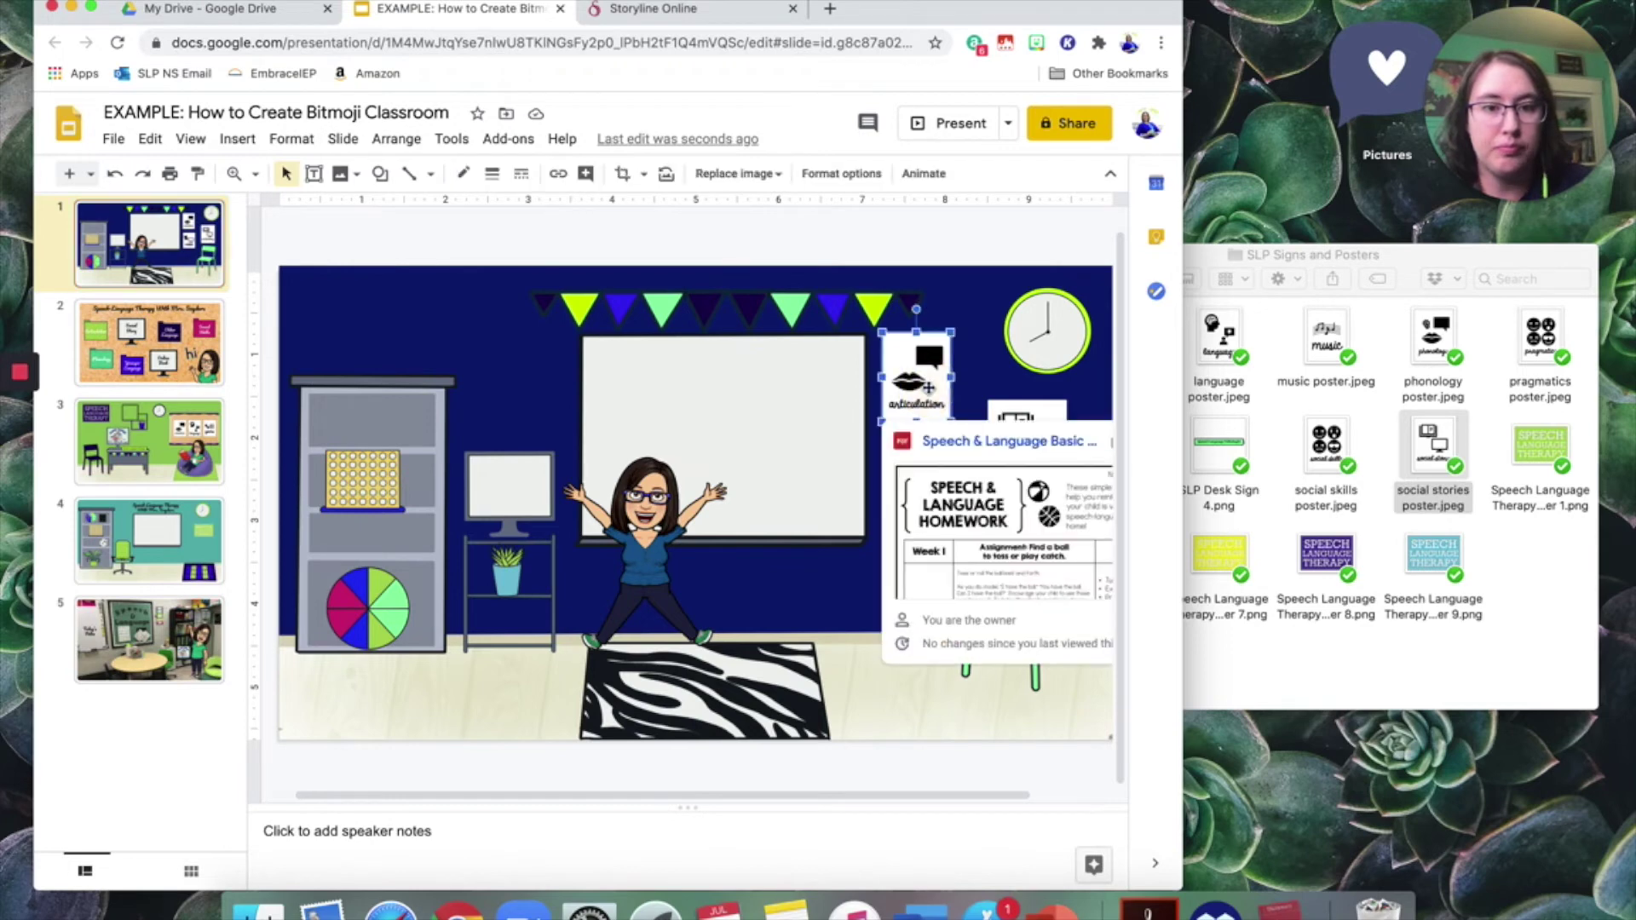
pyautogui.click(1006, 248)
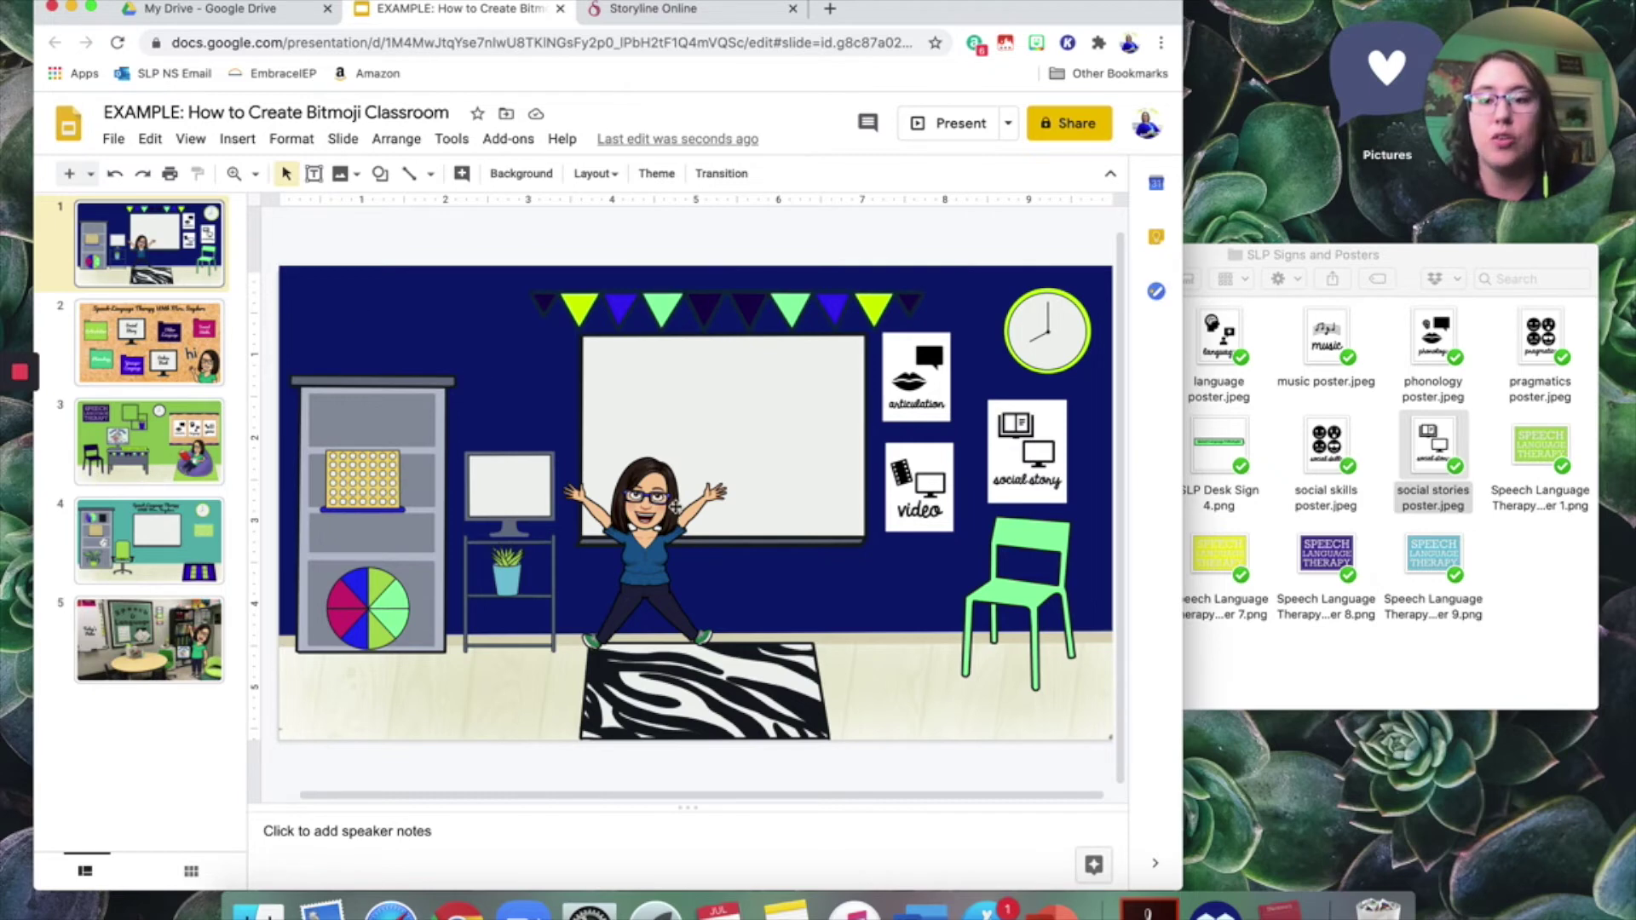
# Select the yellow grid and colour wheel images on the shelf, then open the Insert menu.
pyautogui.click(366, 480)
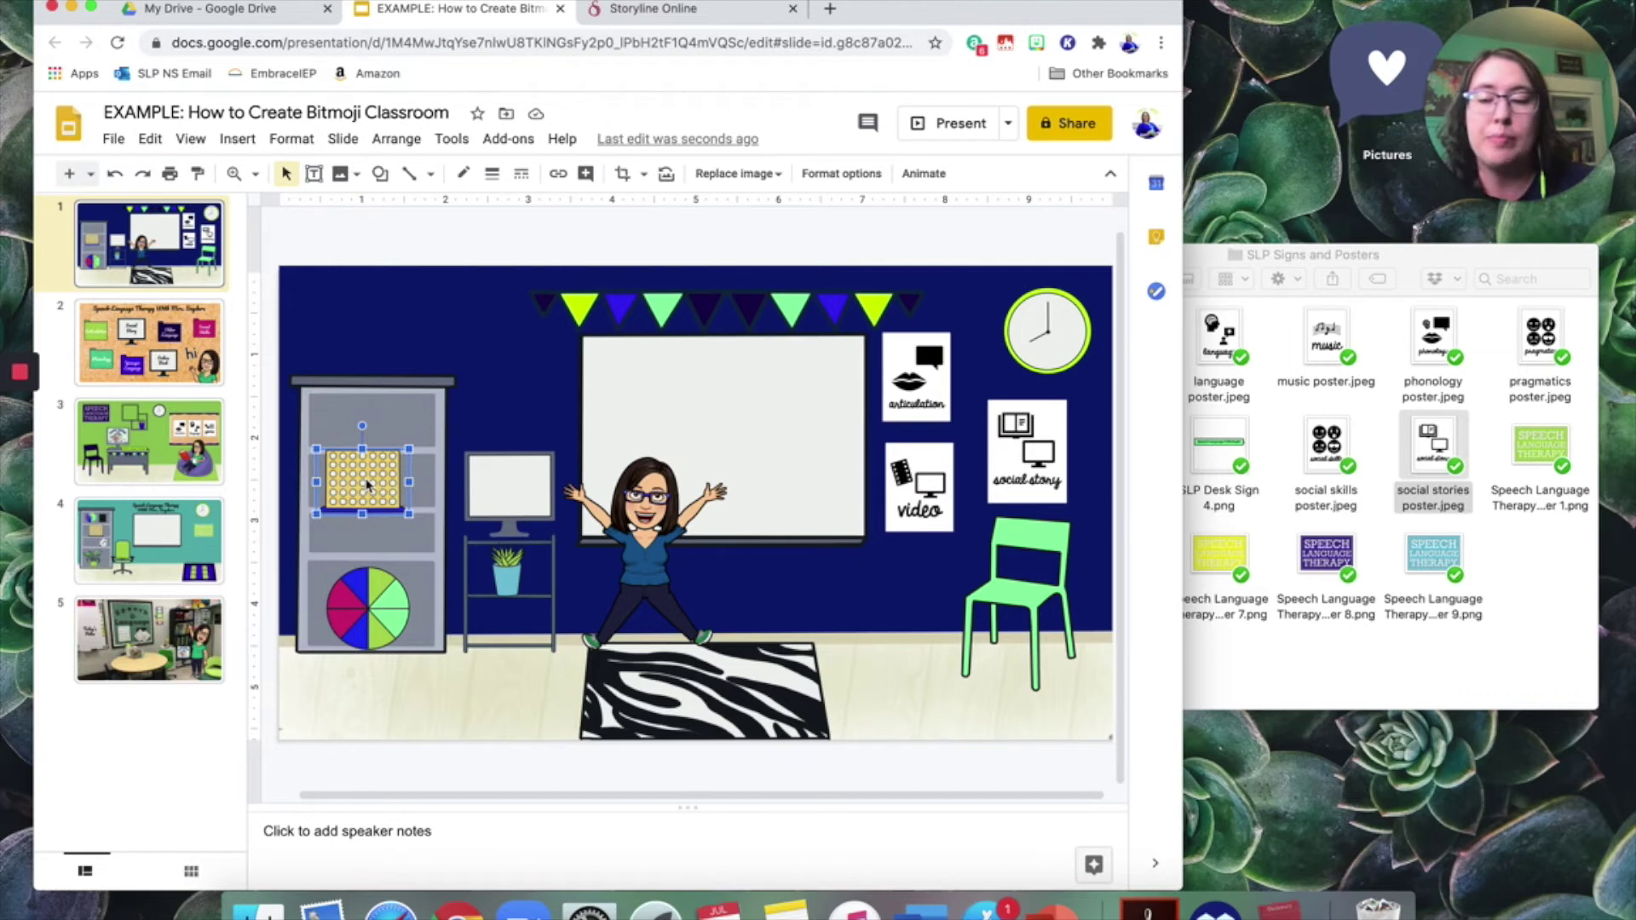
pyautogui.click(373, 608)
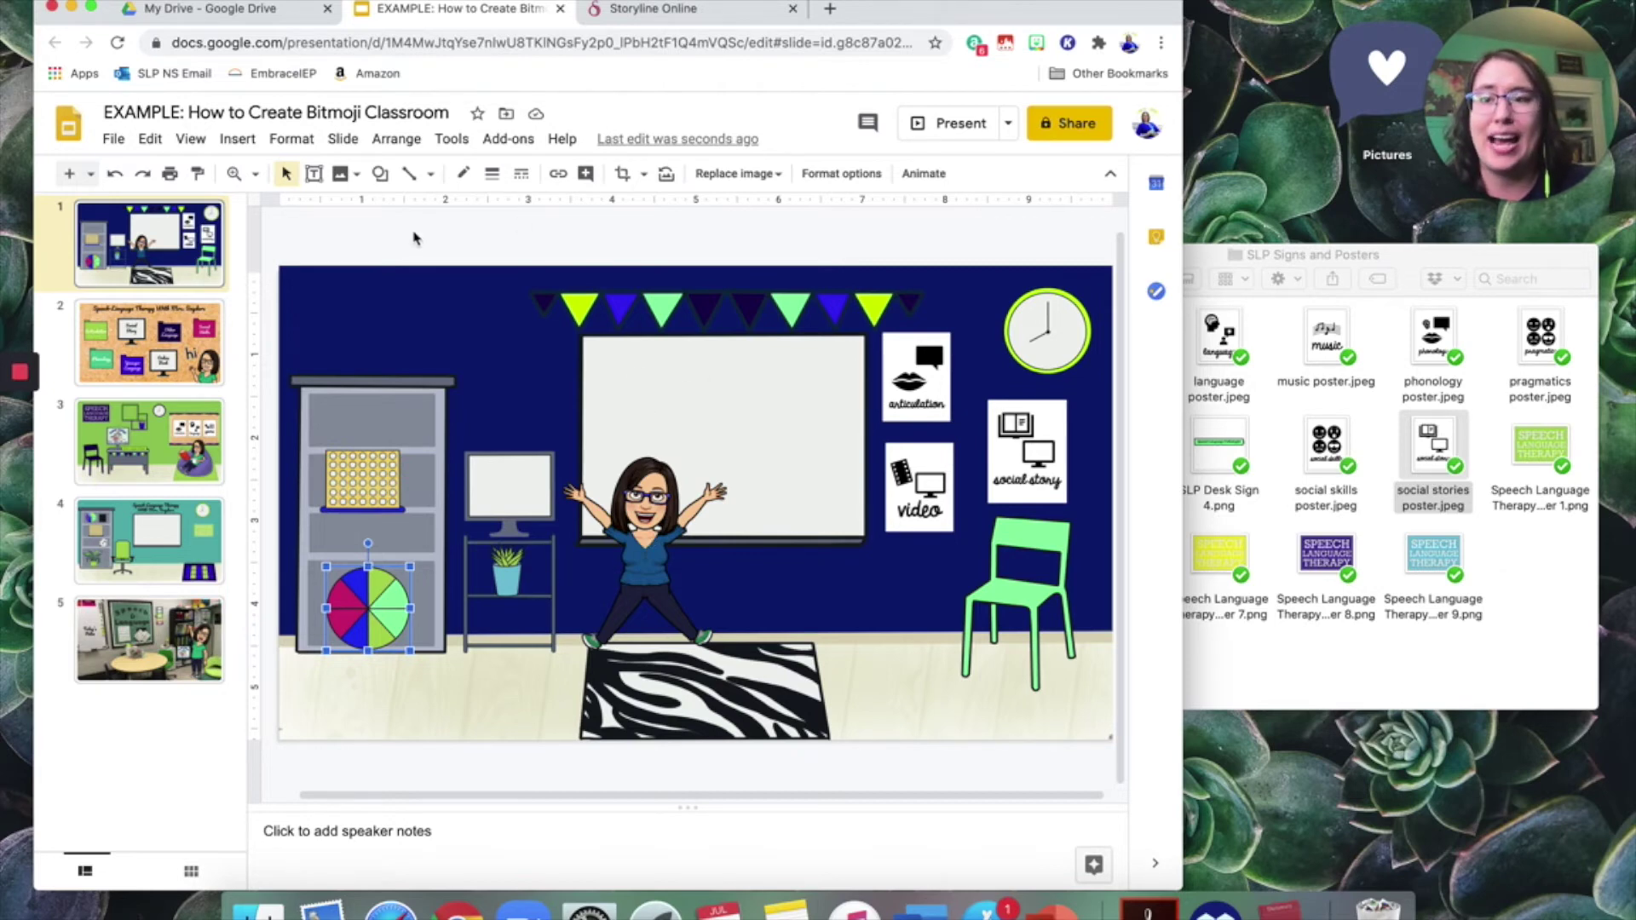
pyautogui.click(236, 139)
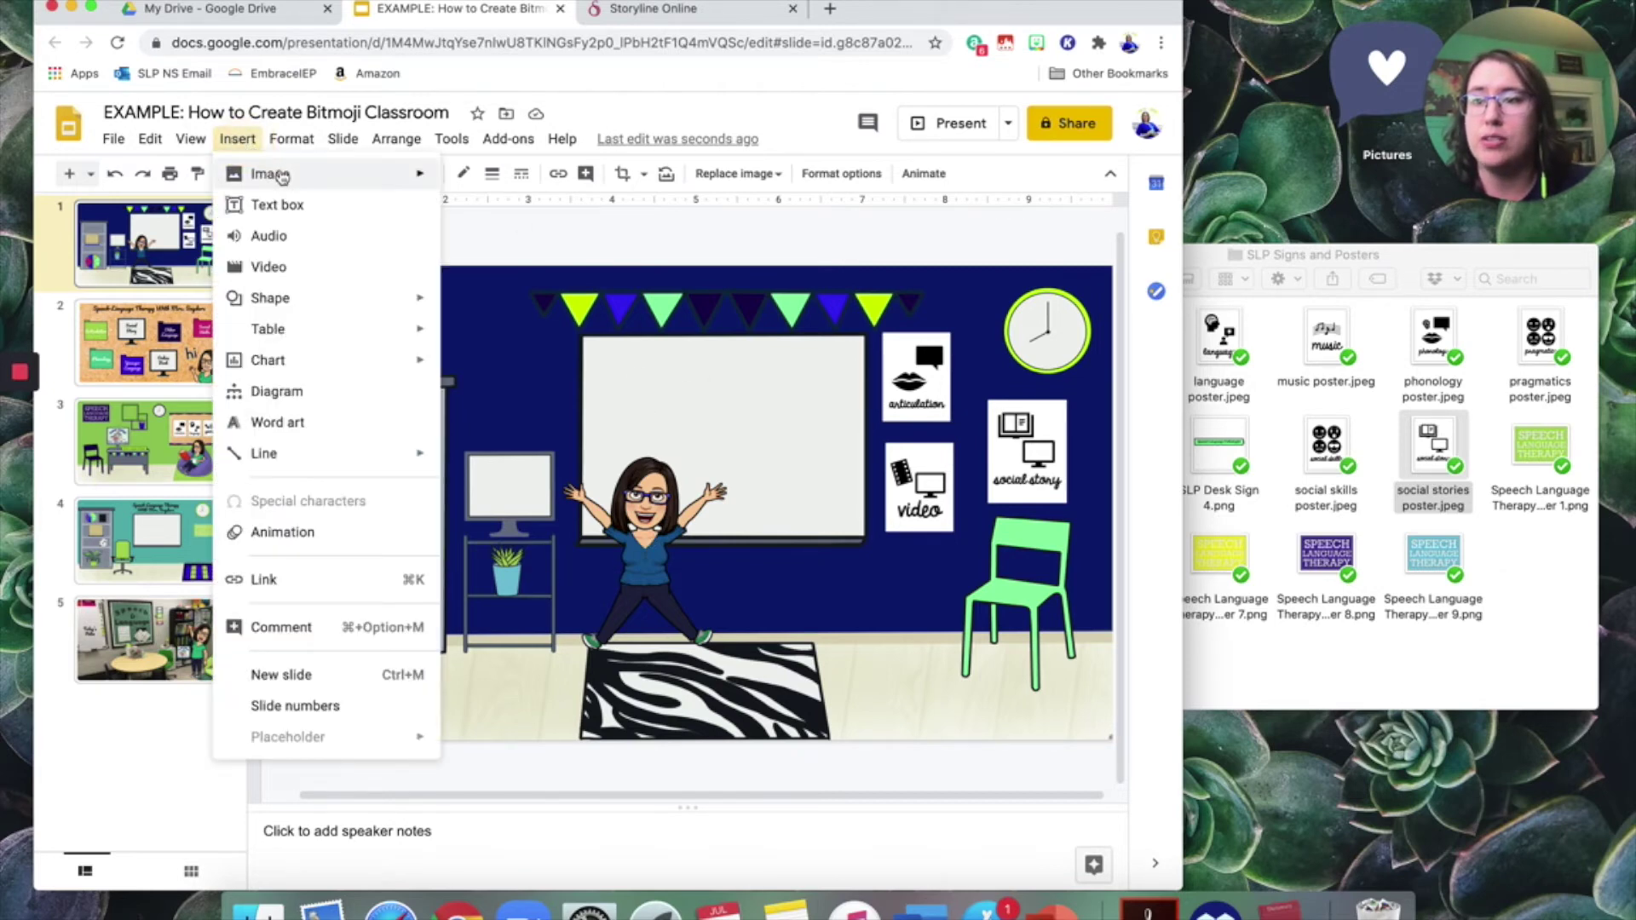
# Draw a text box across the whiteboard and type 'Welcome from' in it.
pyautogui.click(277, 205)
pyautogui.moveTo(611, 362); pyautogui.dragTo(857, 438)
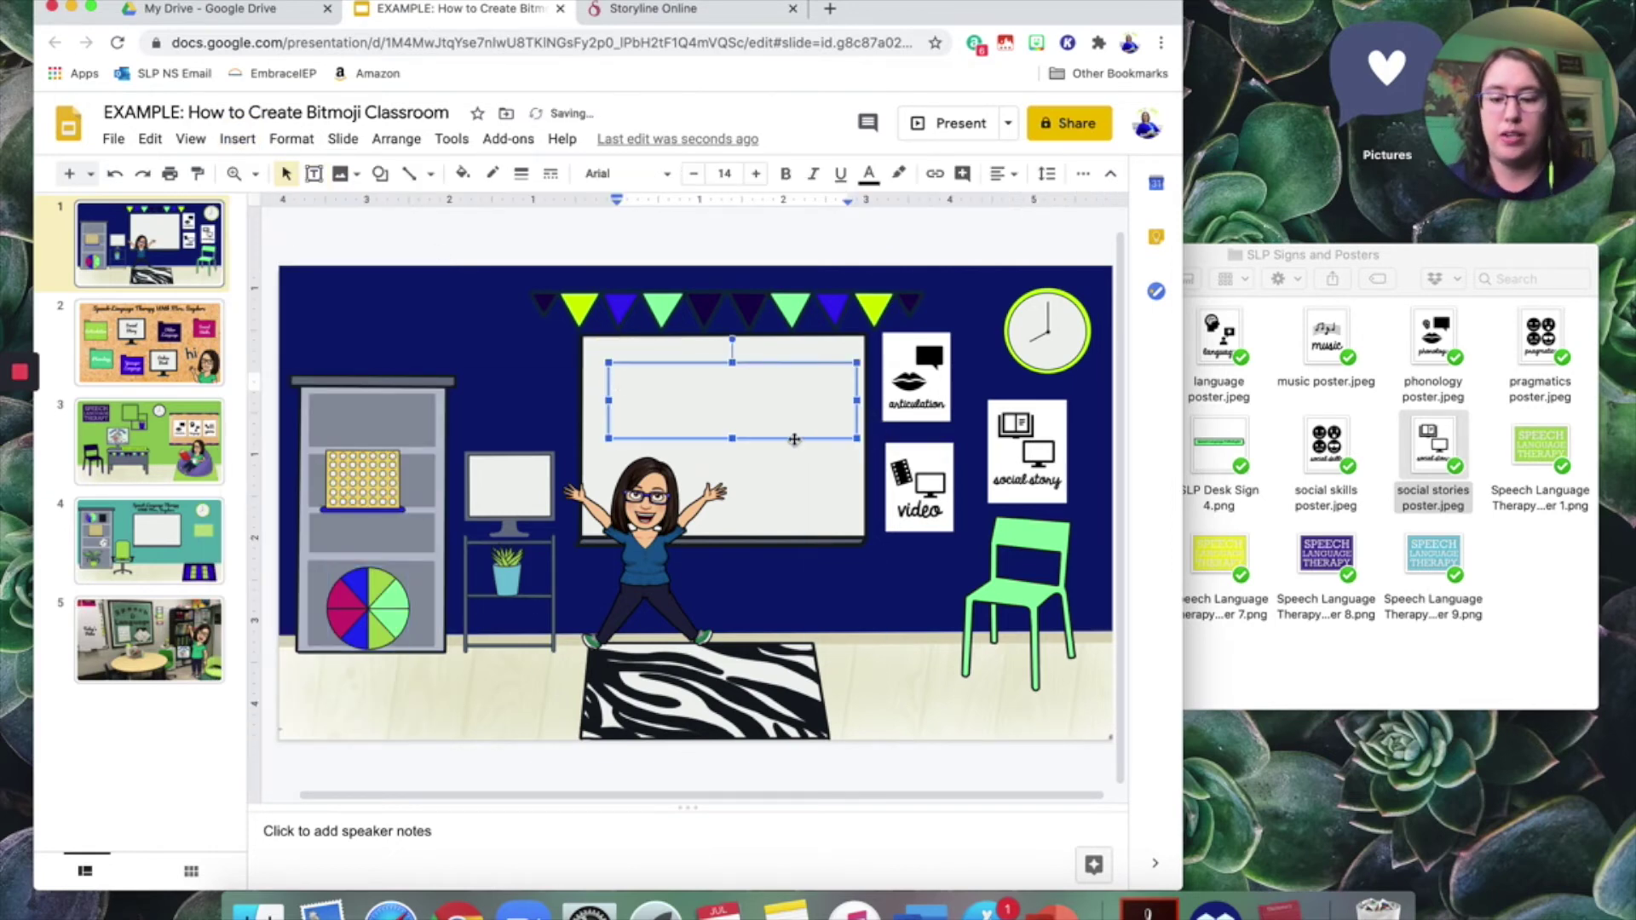
pyautogui.write('Welcome from Mrs. Snyders')
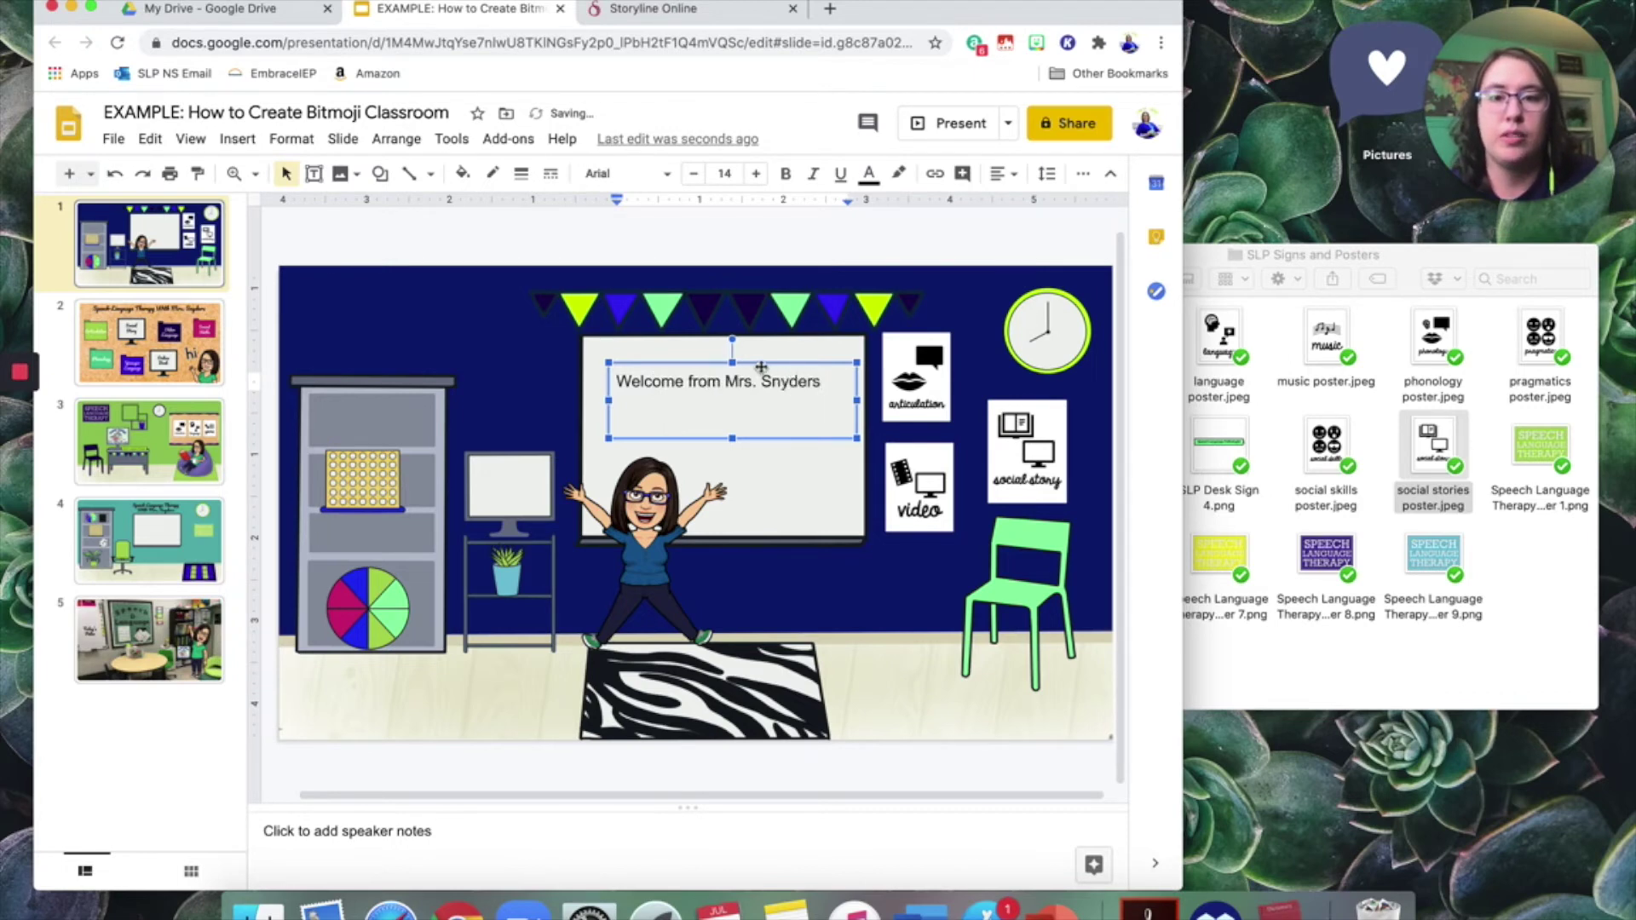
pyautogui.moveTo(761, 366); pyautogui.dragTo(763, 380)
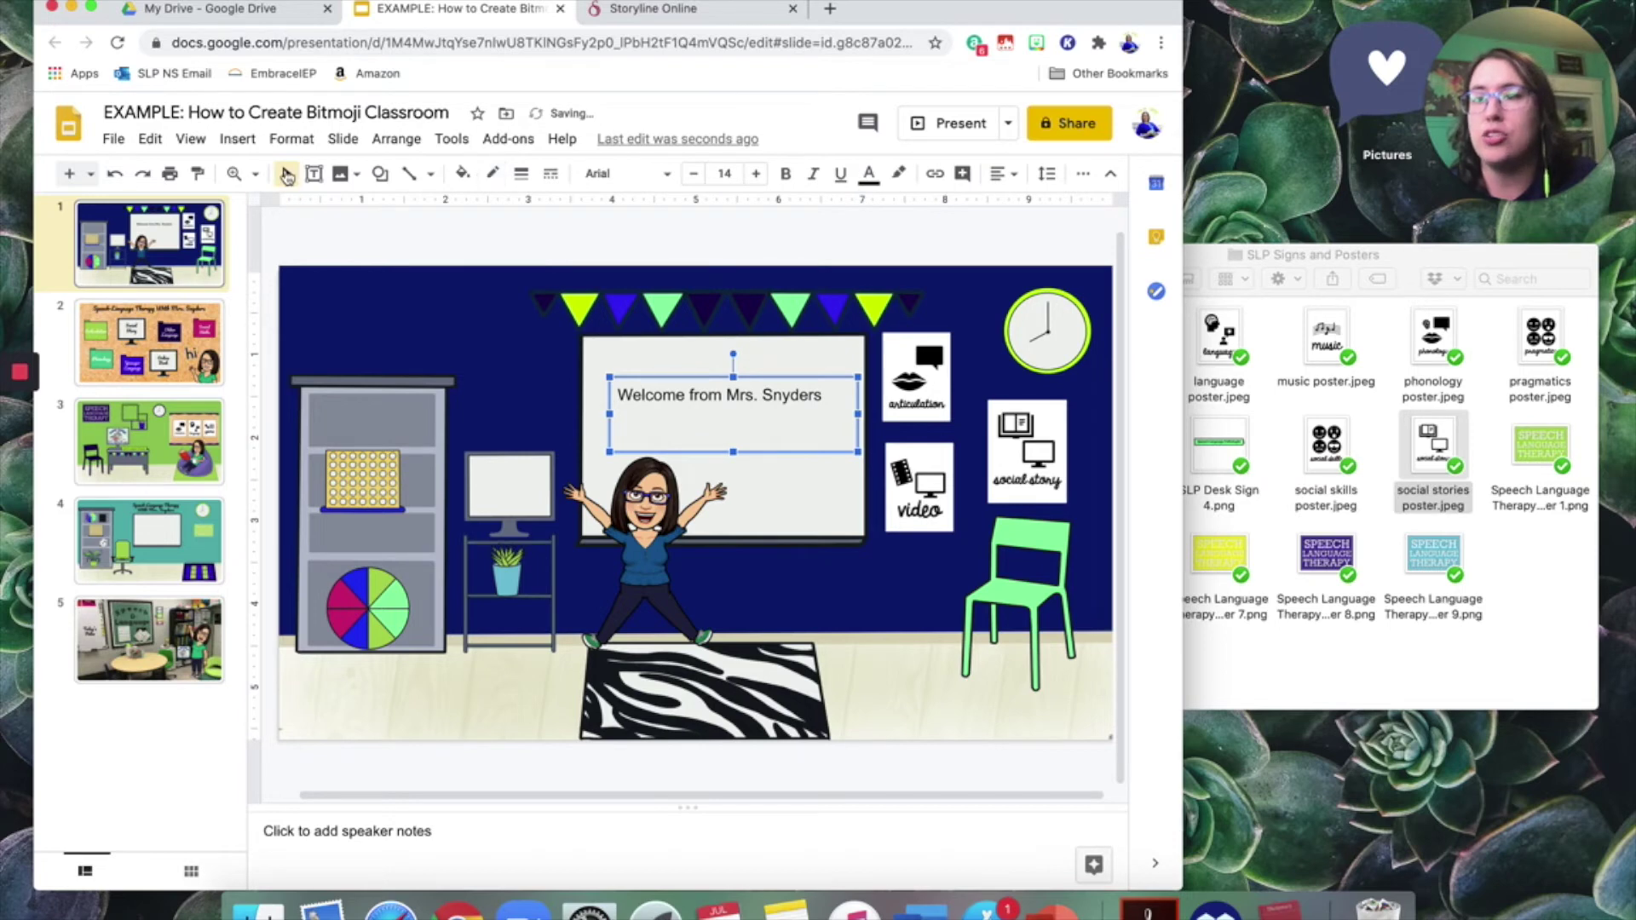
# Set the welcome text to the Syncopate font and put 'Mrs. Snyders' on its own line.
pyautogui.click(669, 175)
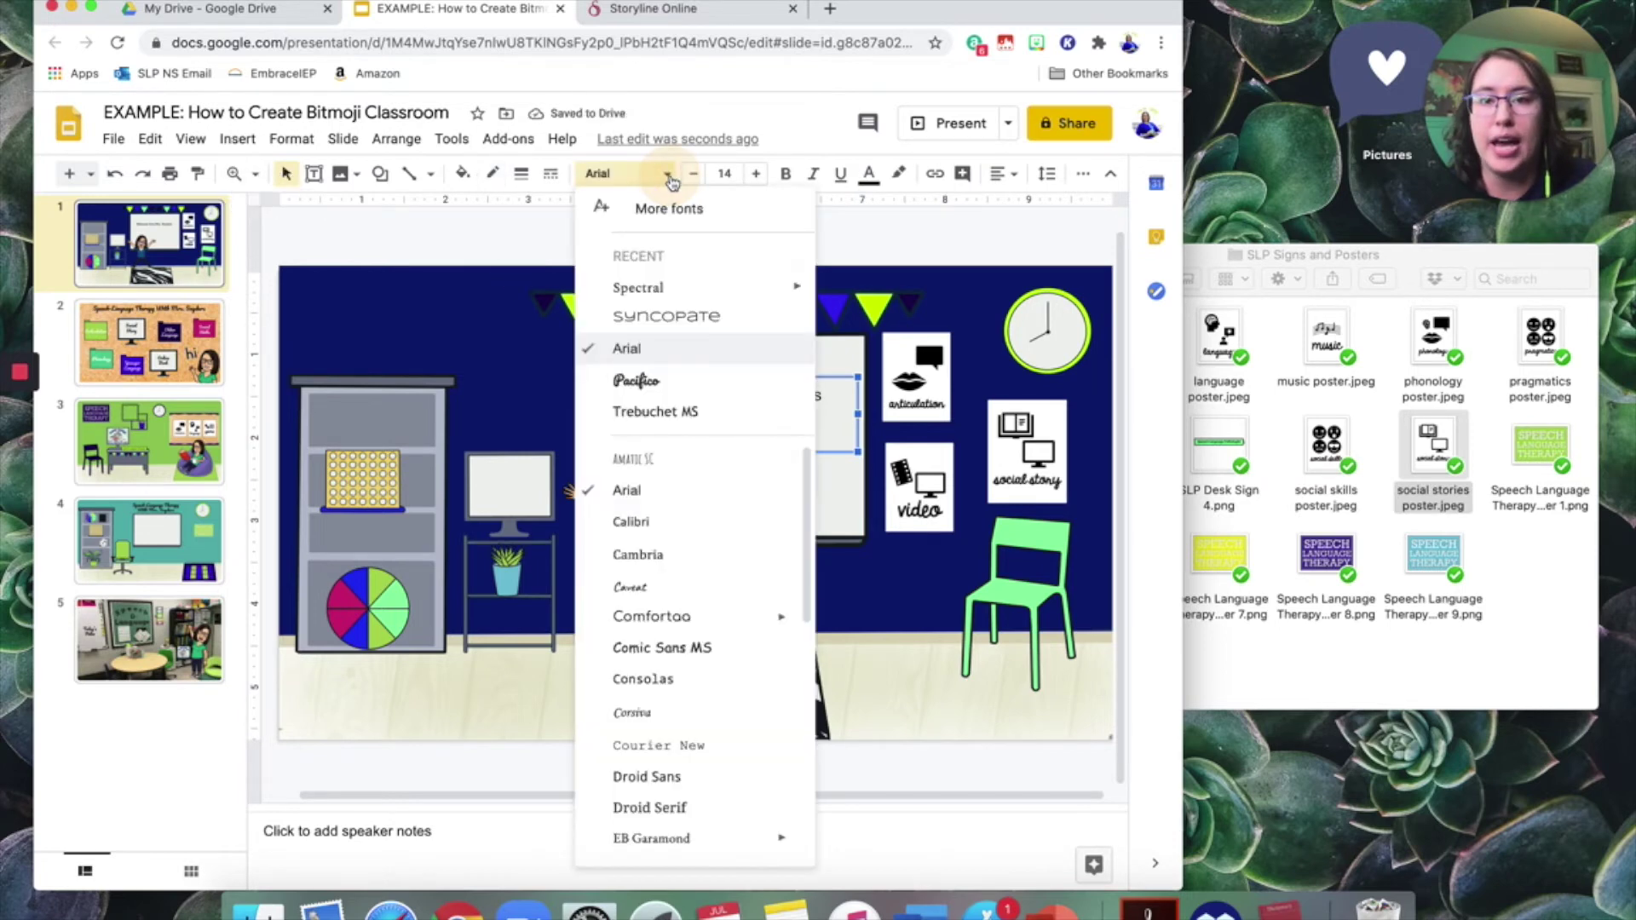
pyautogui.click(666, 315)
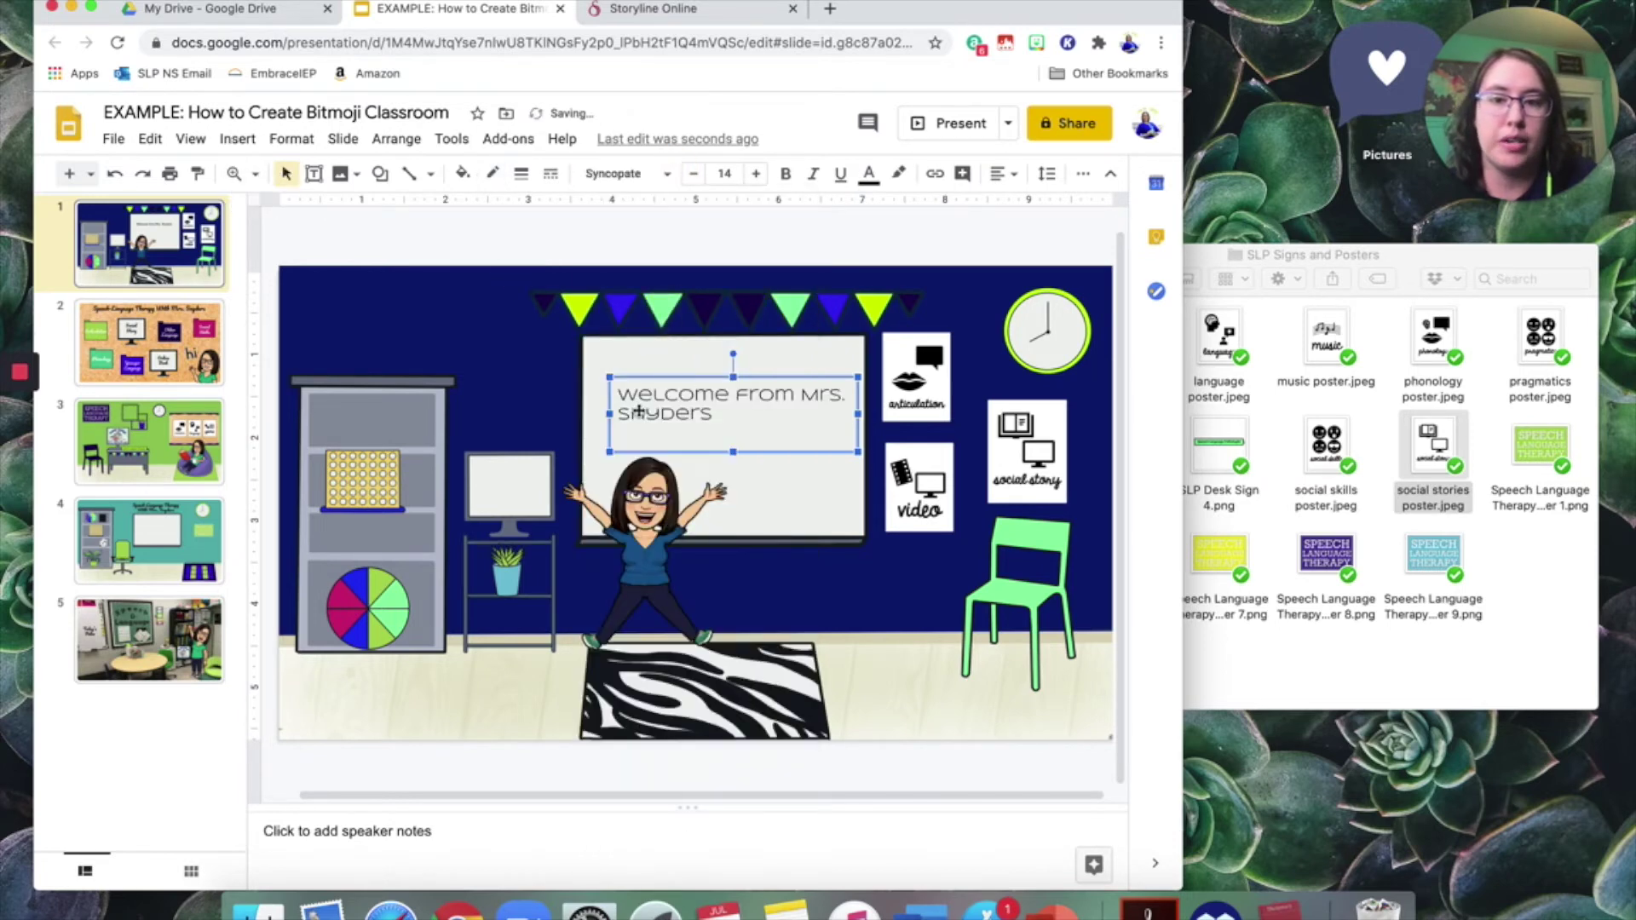
pyautogui.click(797, 394)
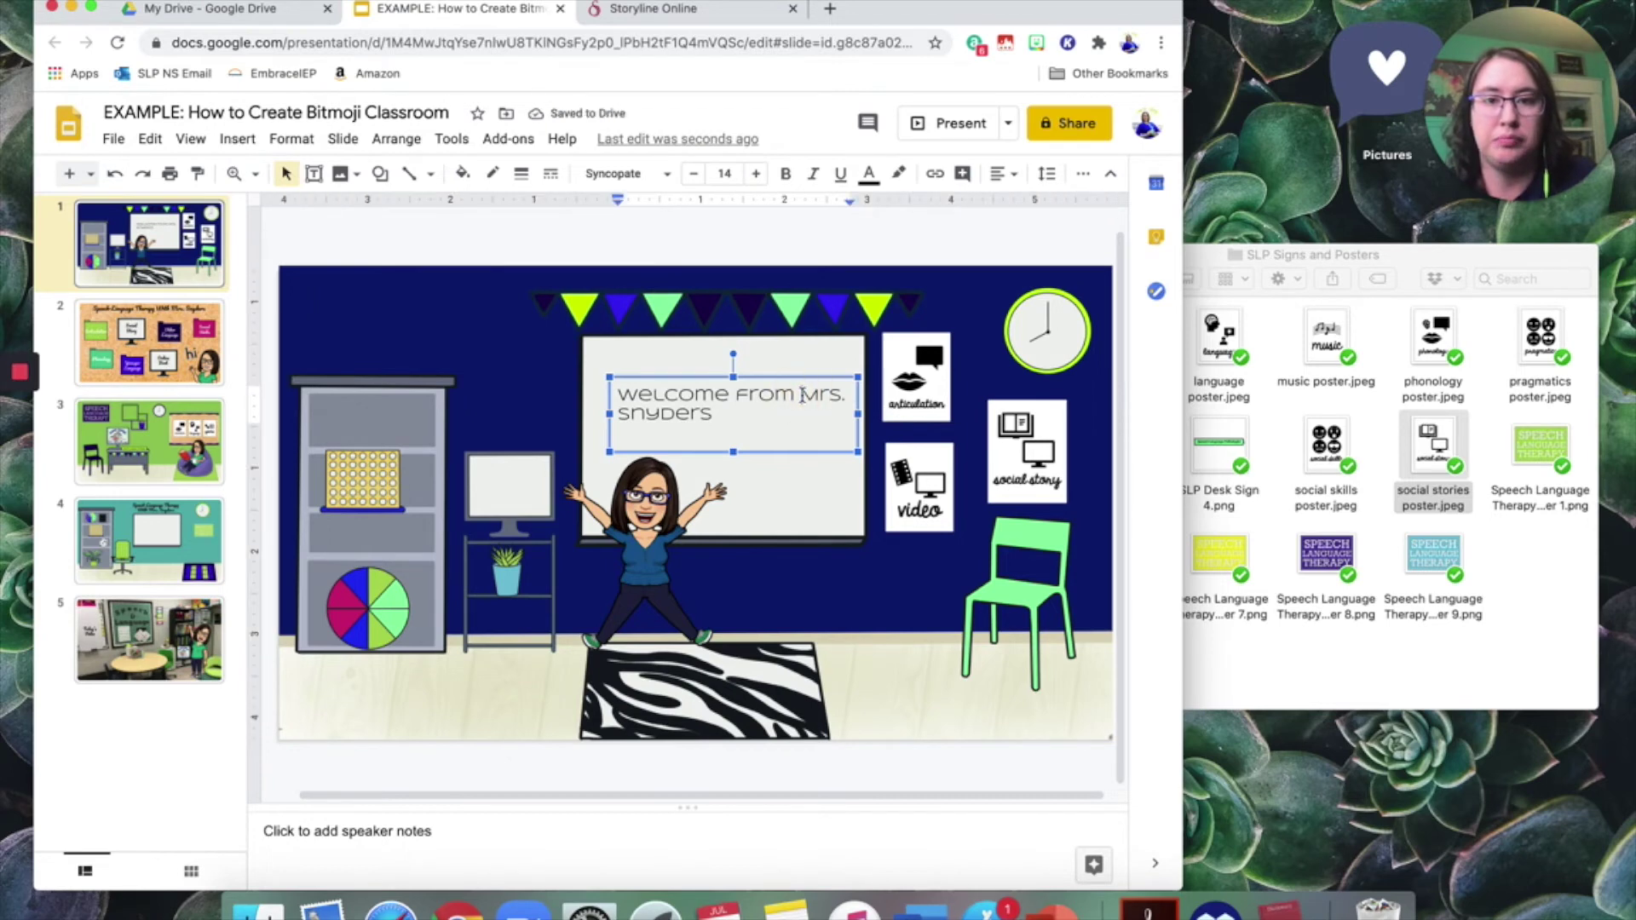
pyautogui.press('Return')
# Centre-align the welcome message and nudge it into place on the whiteboard.
pyautogui.click(1003, 173)
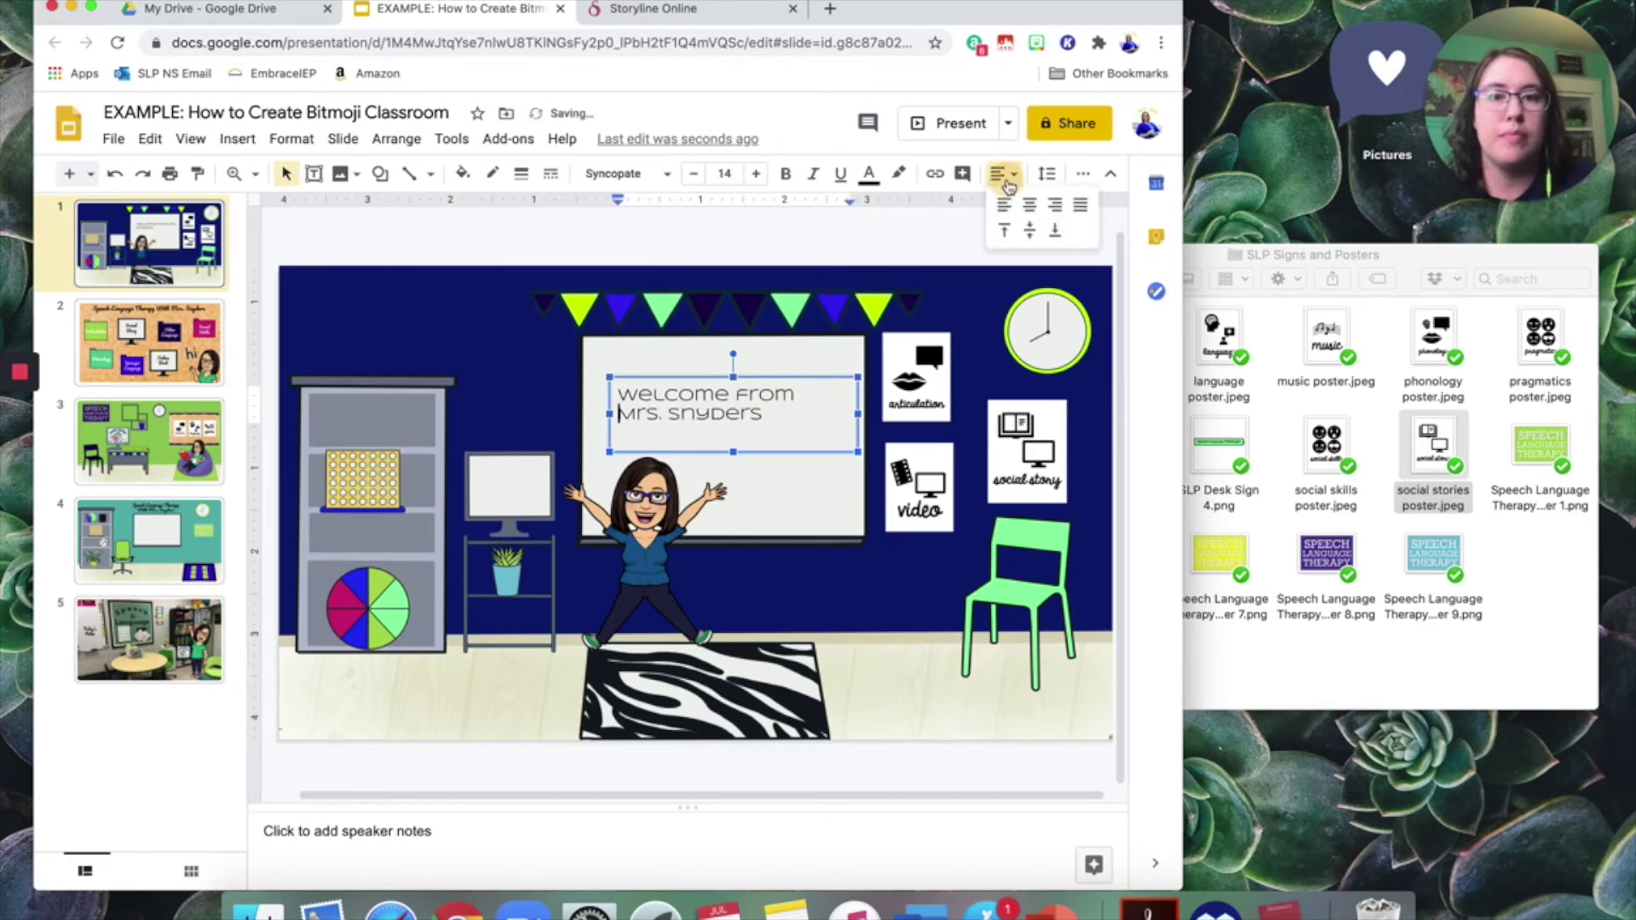
pyautogui.click(1019, 201)
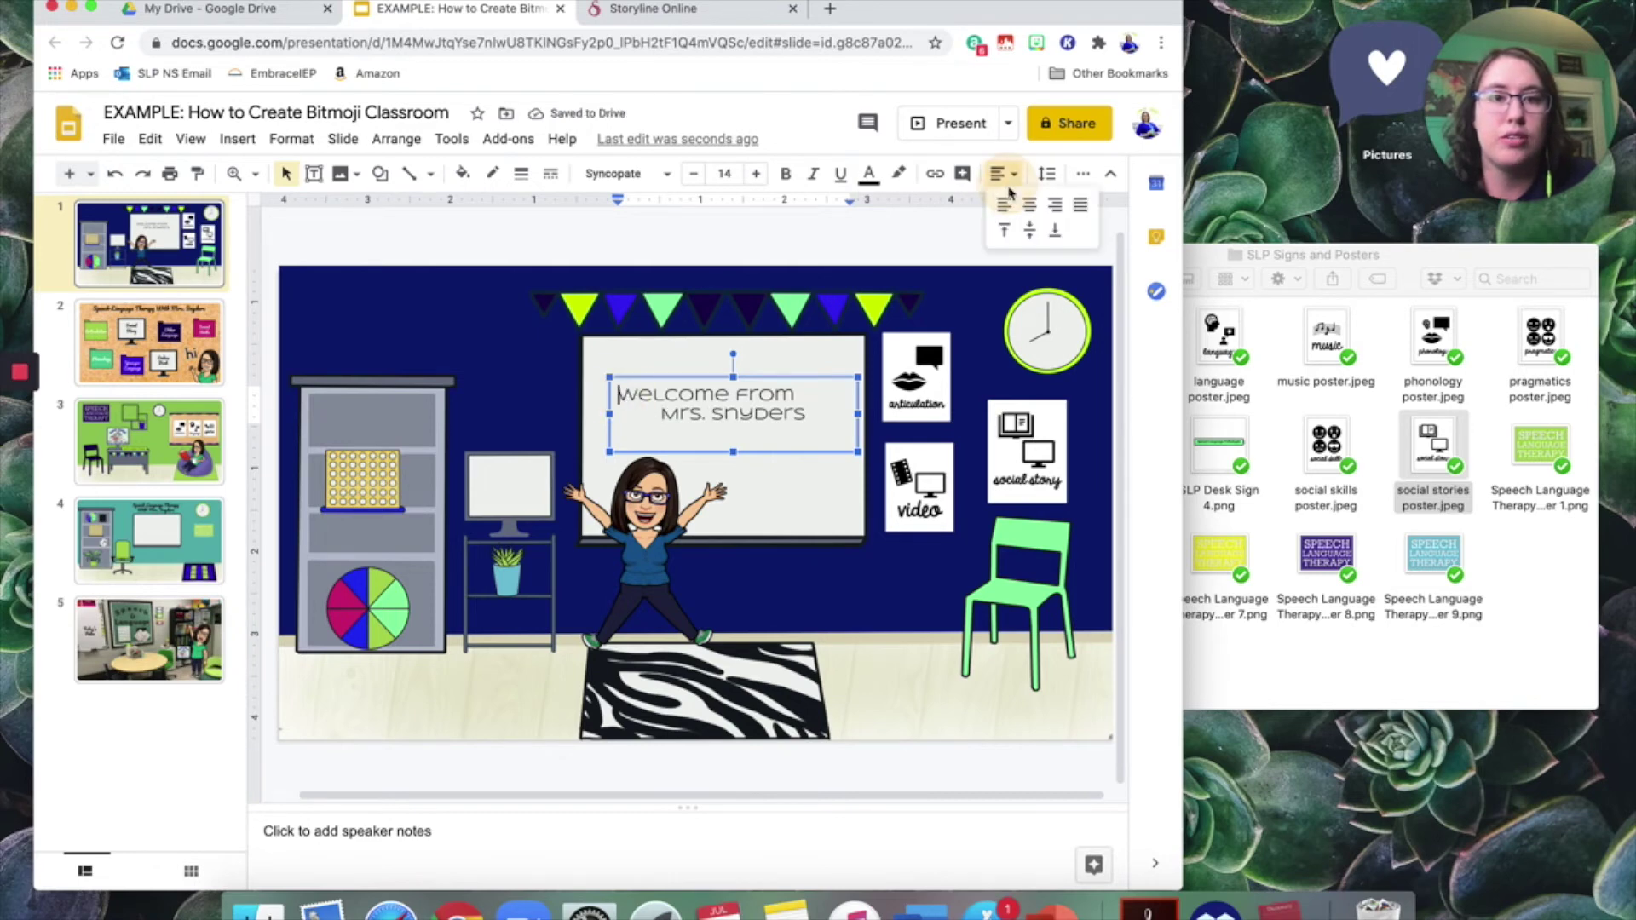
pyautogui.click(1029, 205)
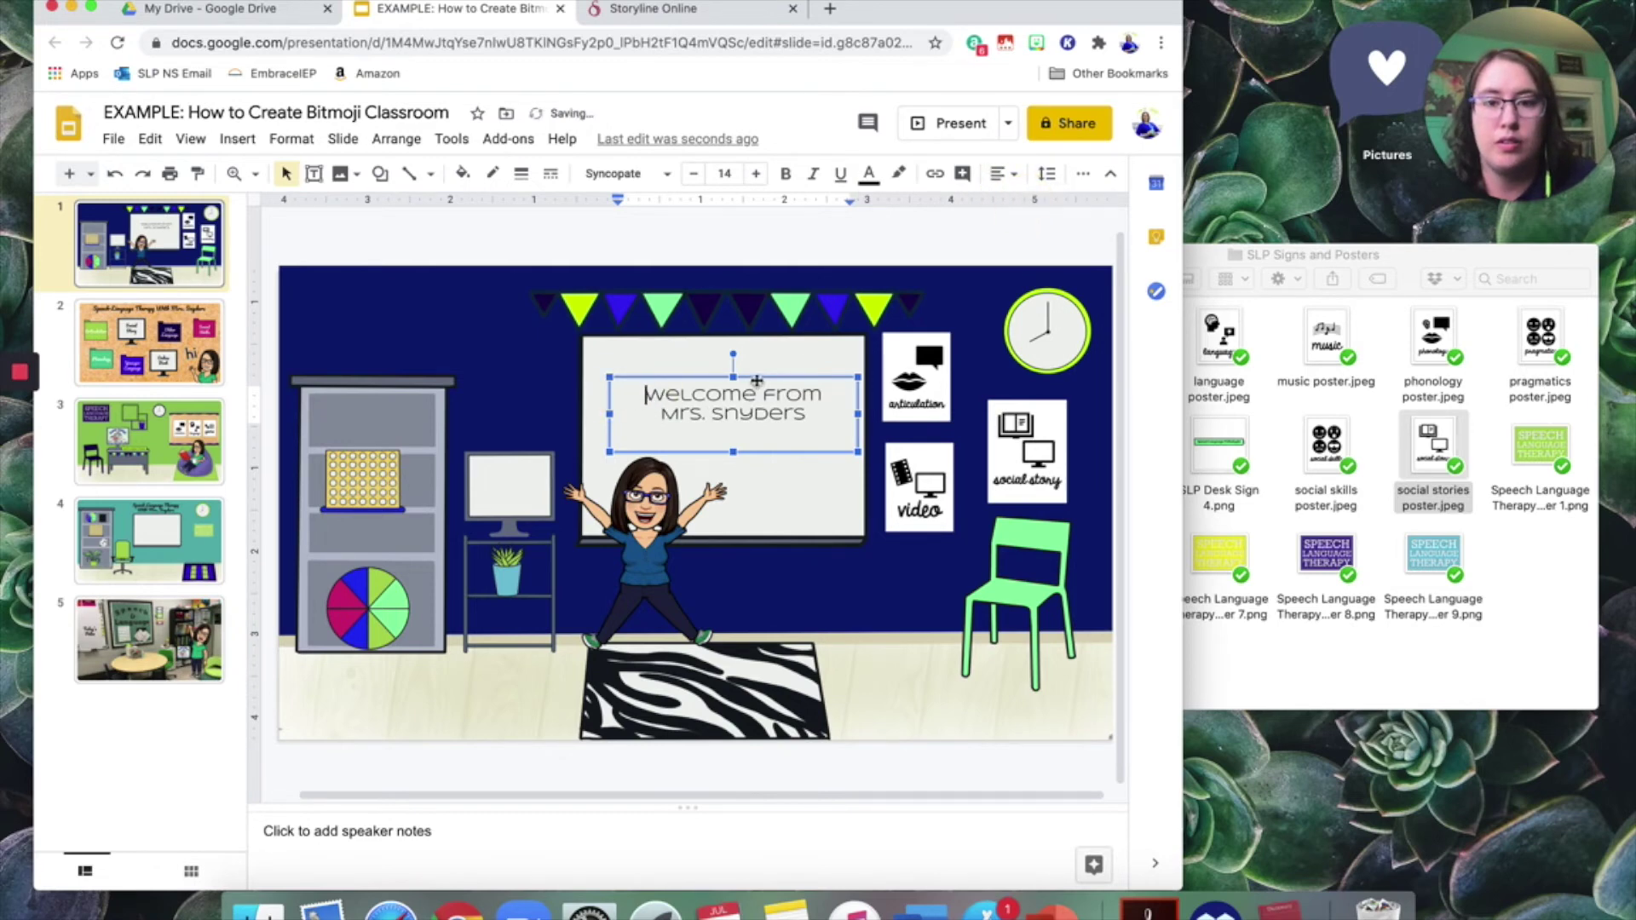
pyautogui.moveTo(756, 381); pyautogui.dragTo(750, 393)
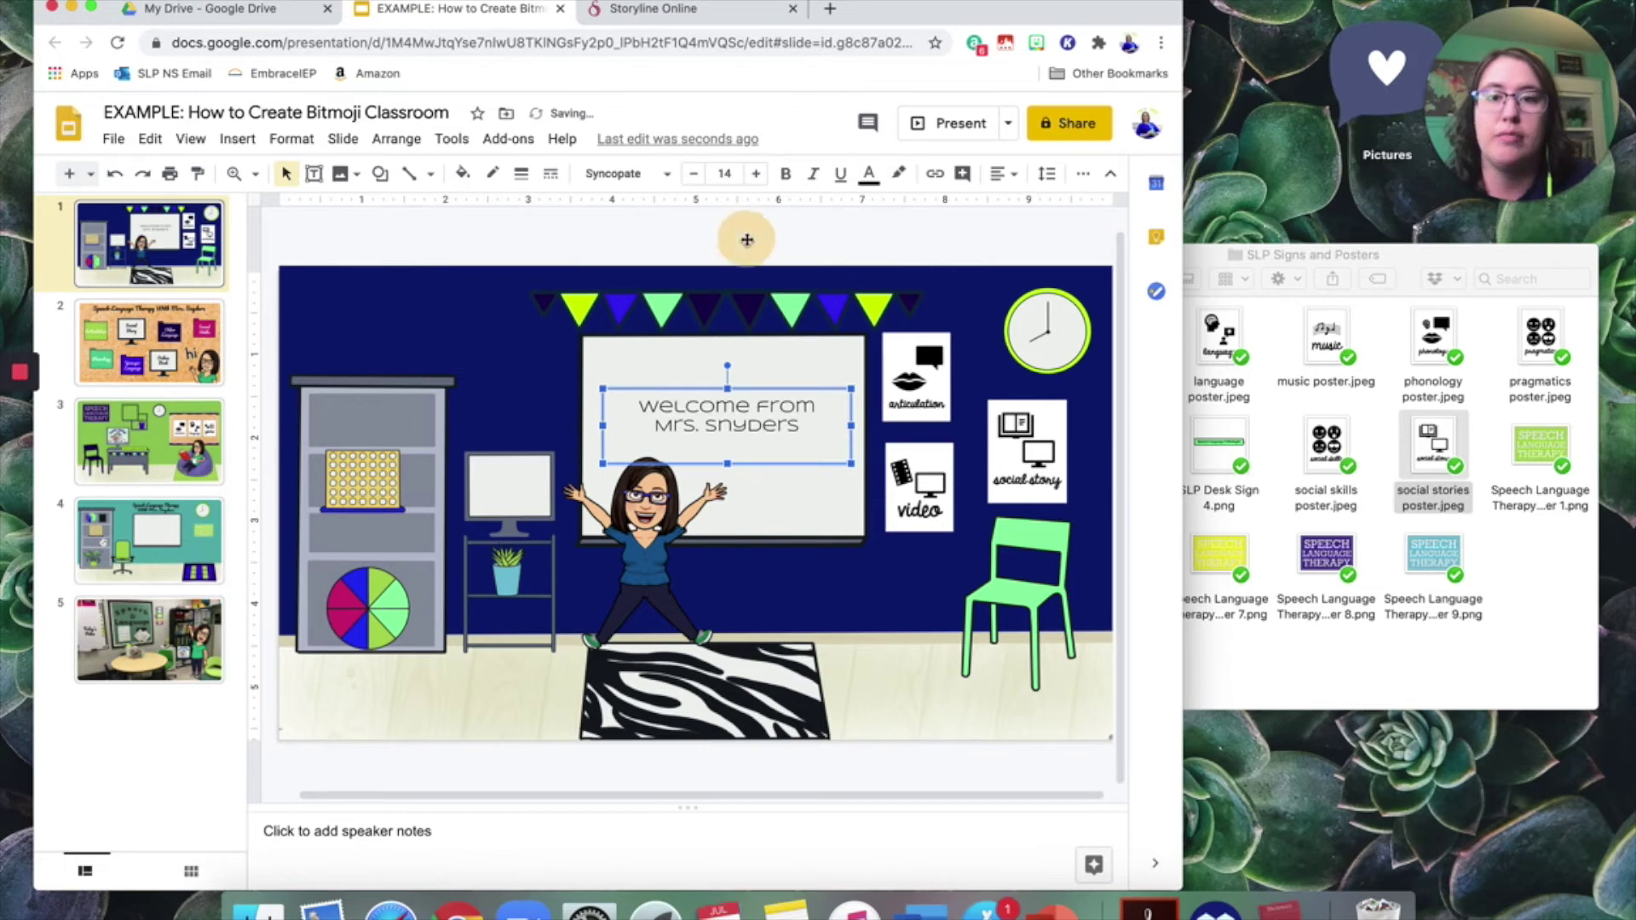
pyautogui.click(463, 239)
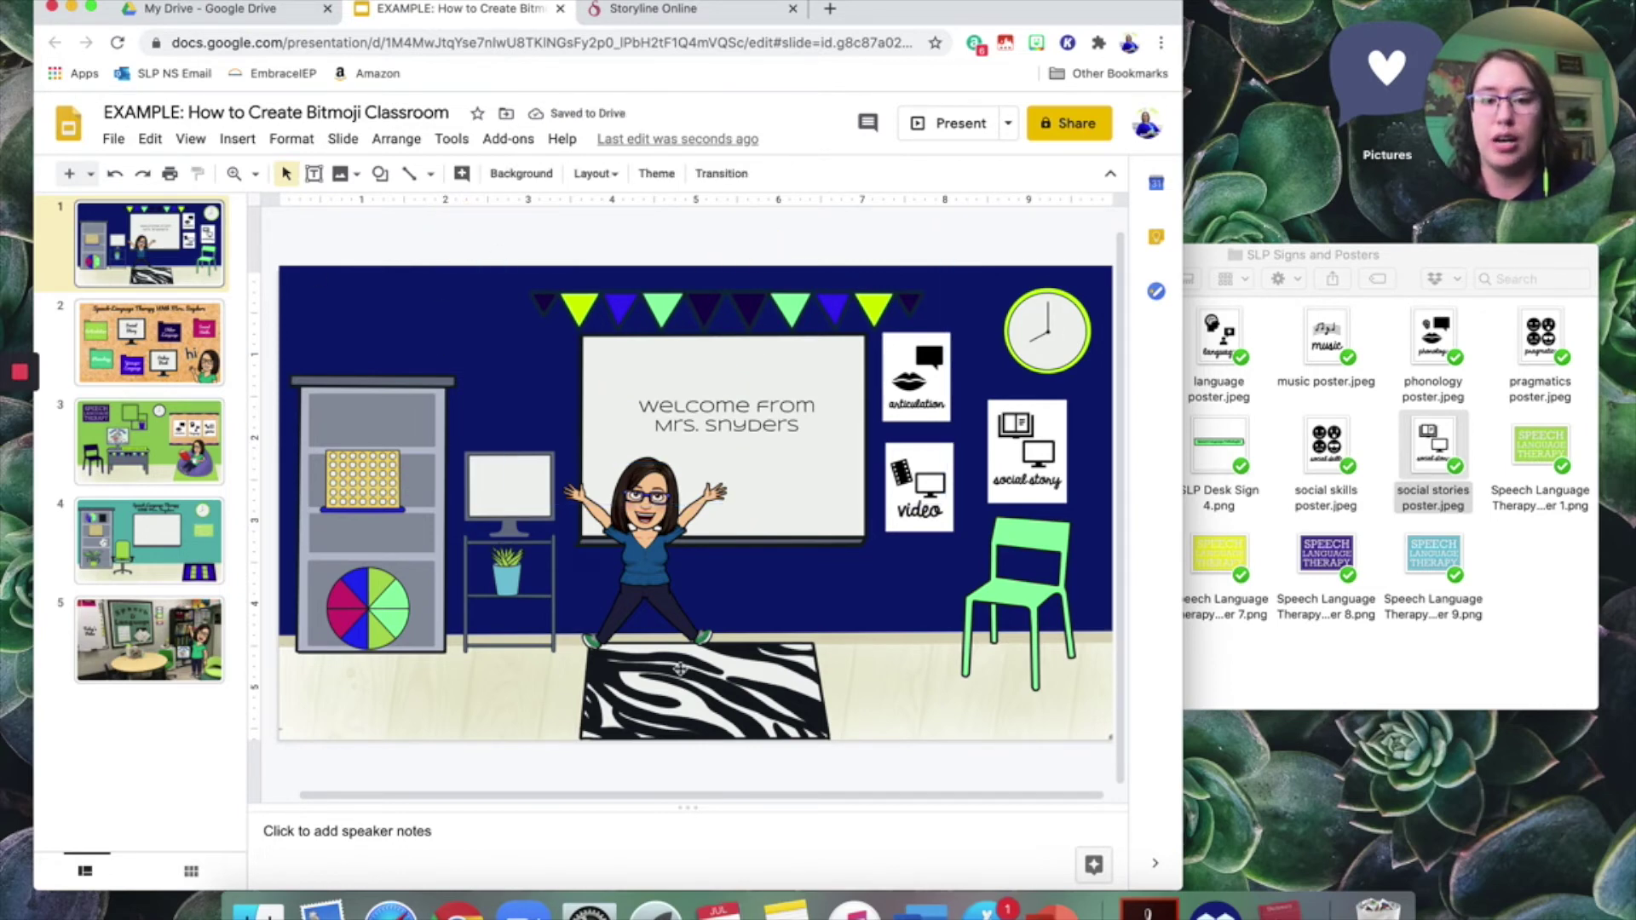
# Insert a new blank slide right after the classroom slide.
pyautogui.click(140, 351)
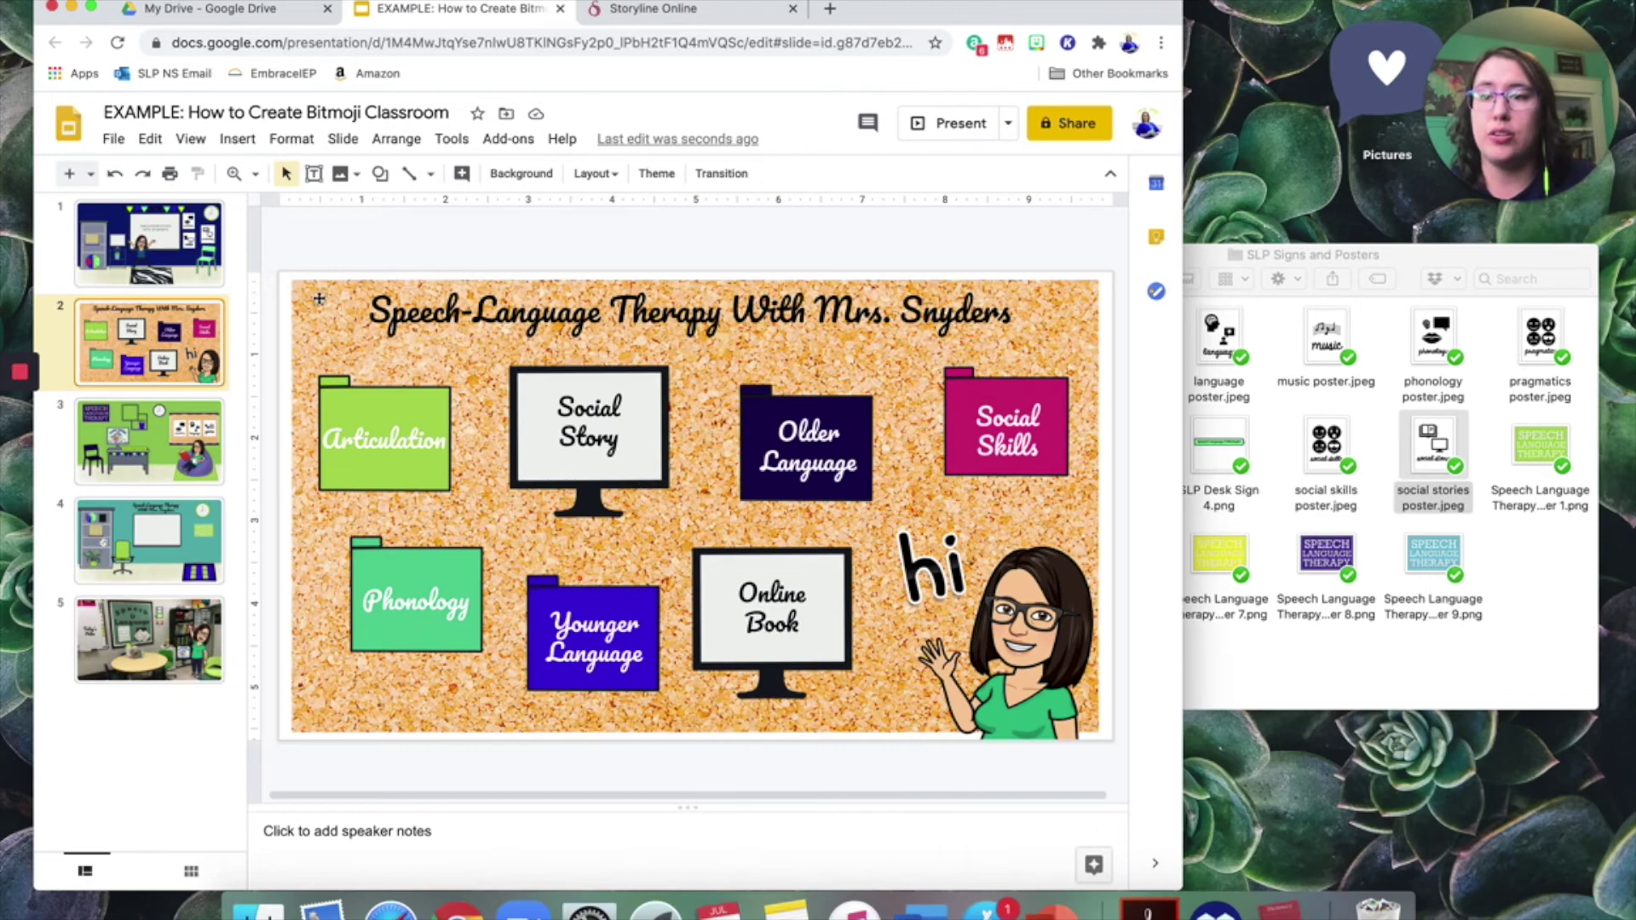
pyautogui.click(154, 237)
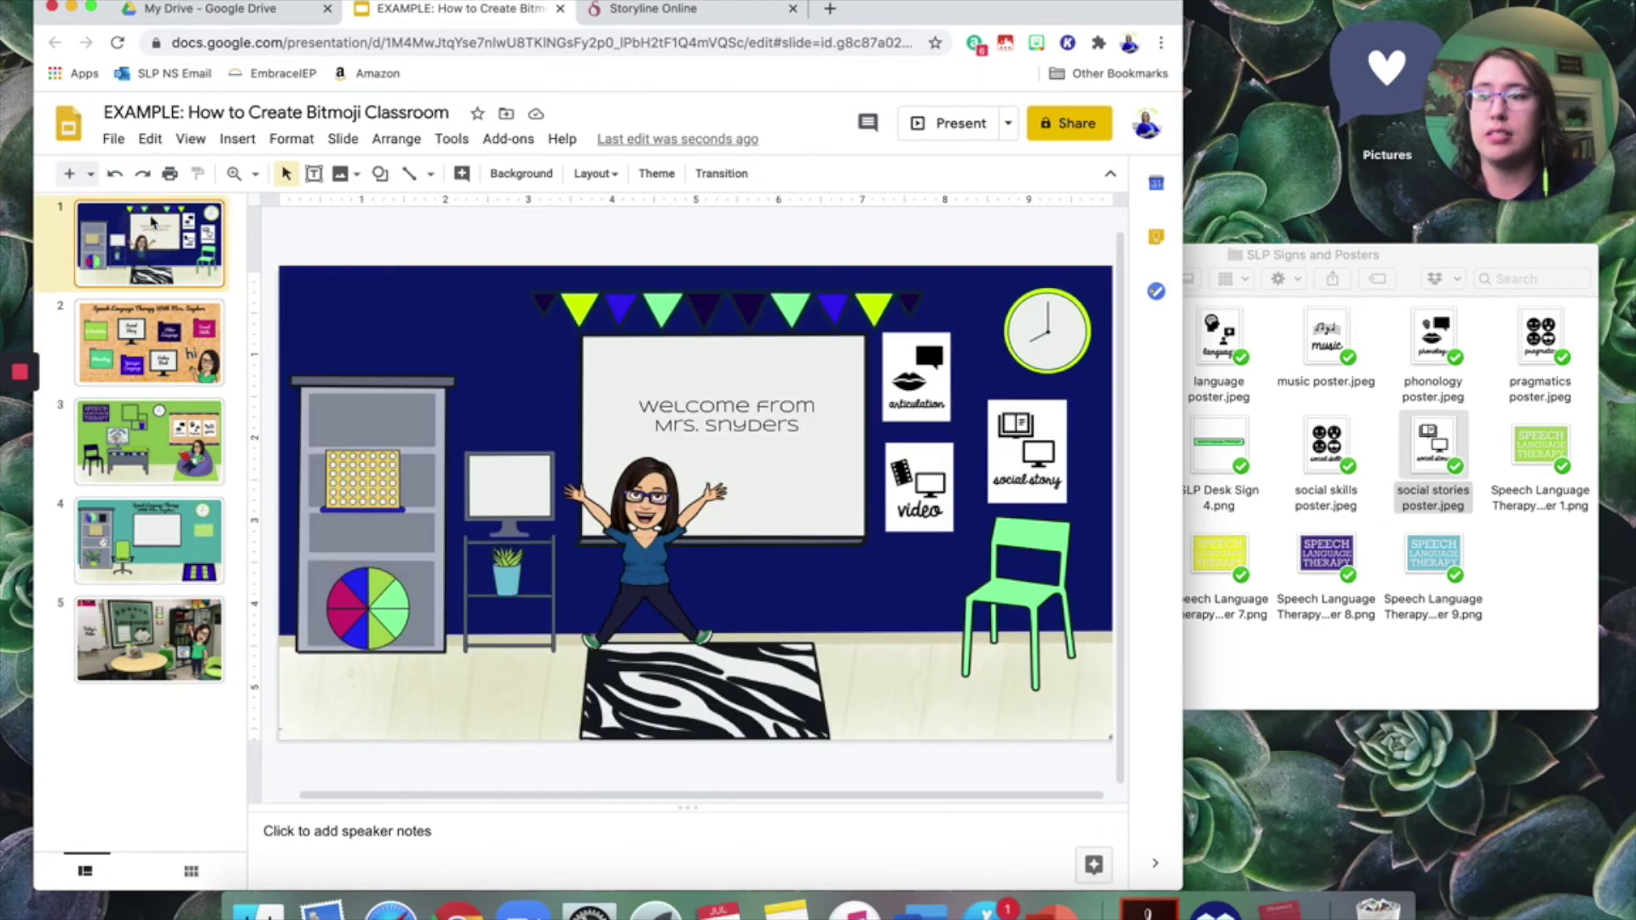
pyautogui.click(72, 175)
# Review the corkboard slide, now slide 3, briefly open the Bitmoji picker, and return to slide 1.
pyautogui.click(124, 425)
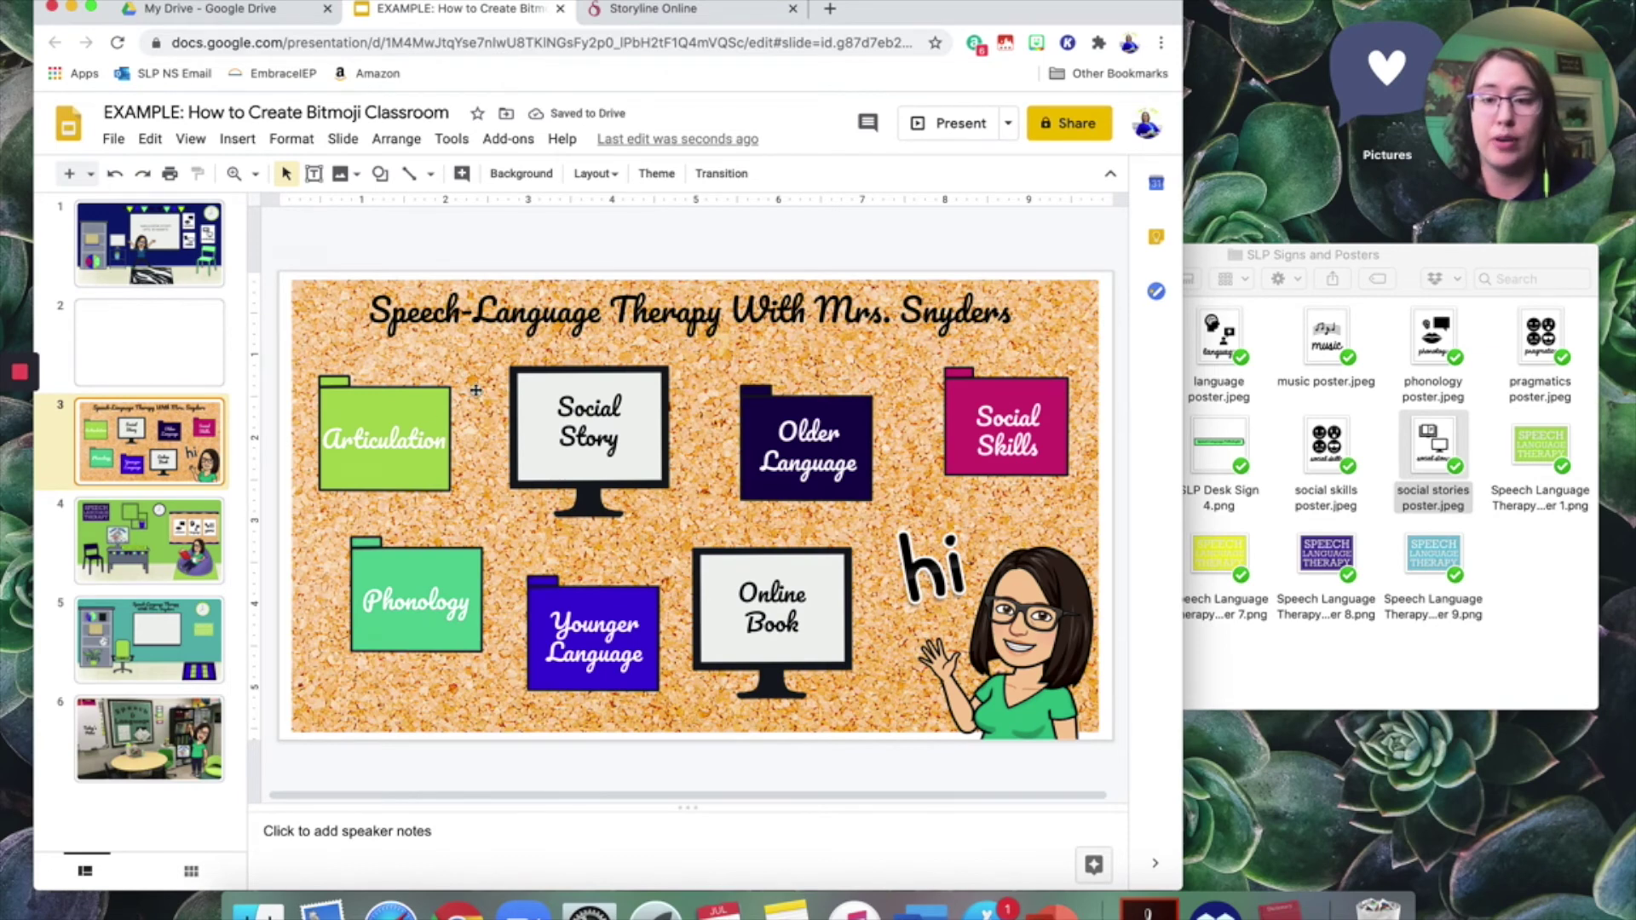
pyautogui.click(380, 402)
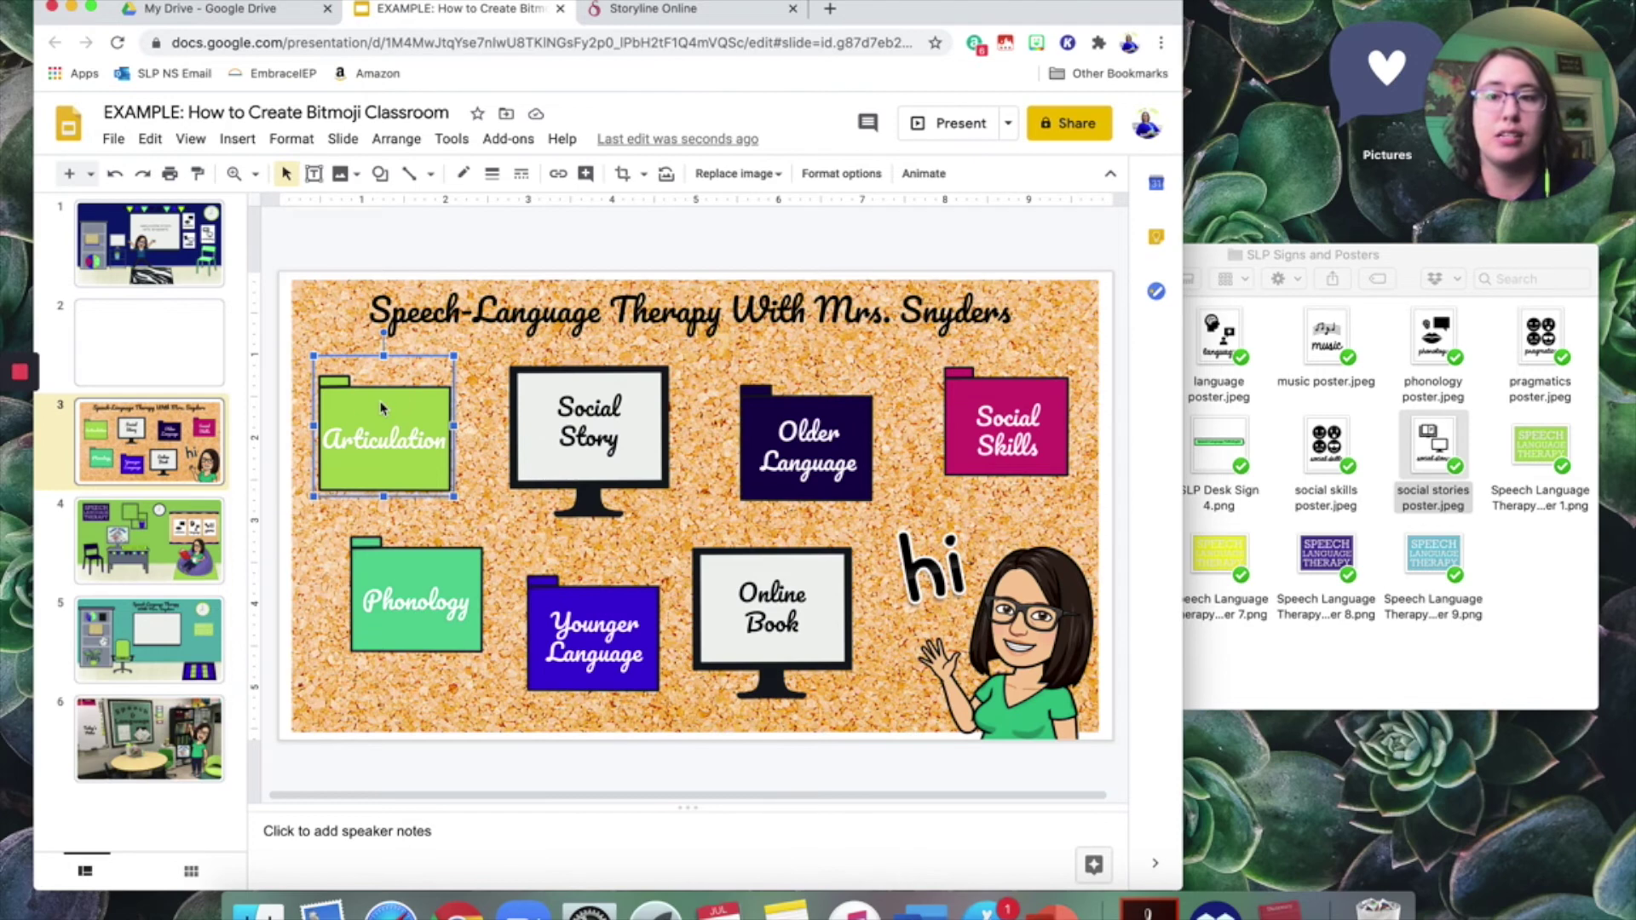
pyautogui.click(740, 567)
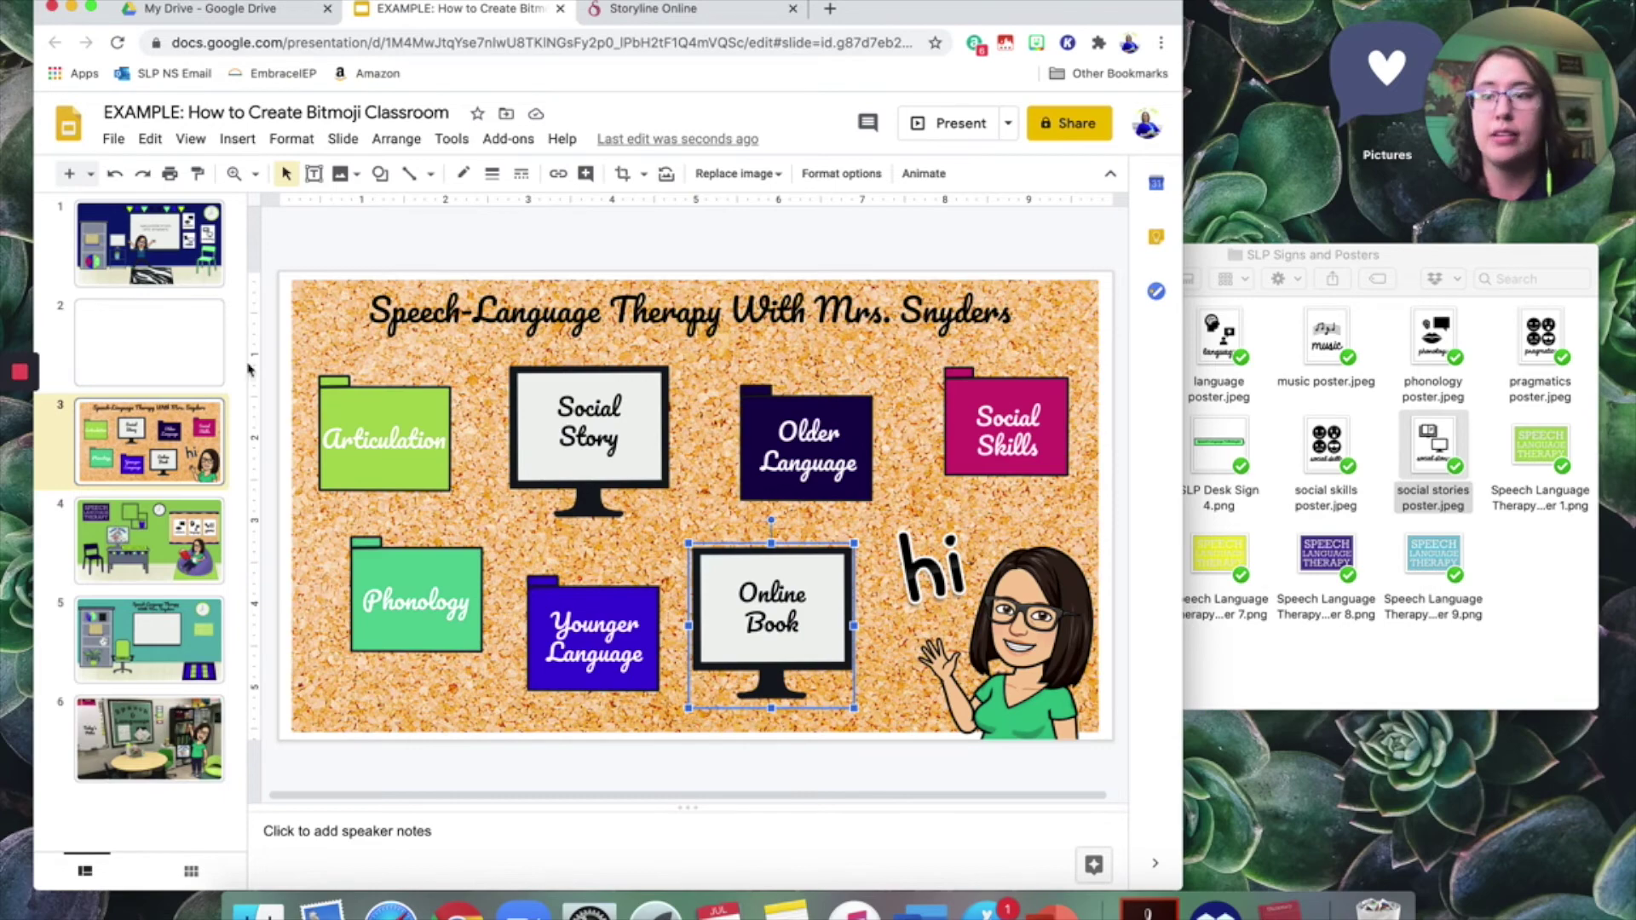
pyautogui.click(175, 273)
pyautogui.click(157, 436)
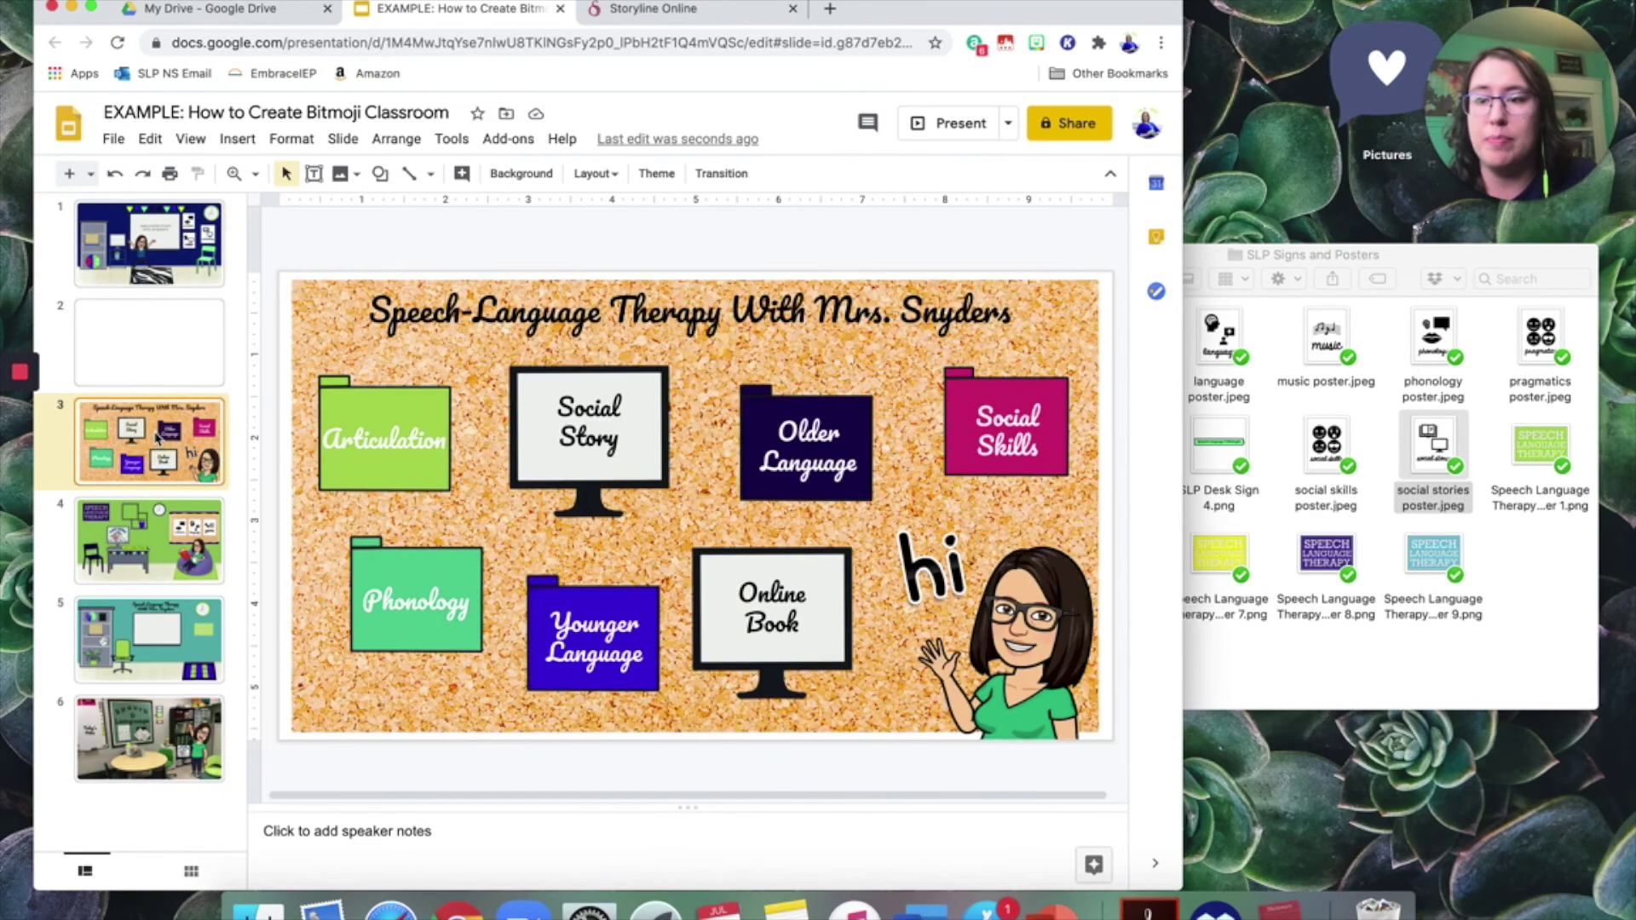
pyautogui.click(1036, 45)
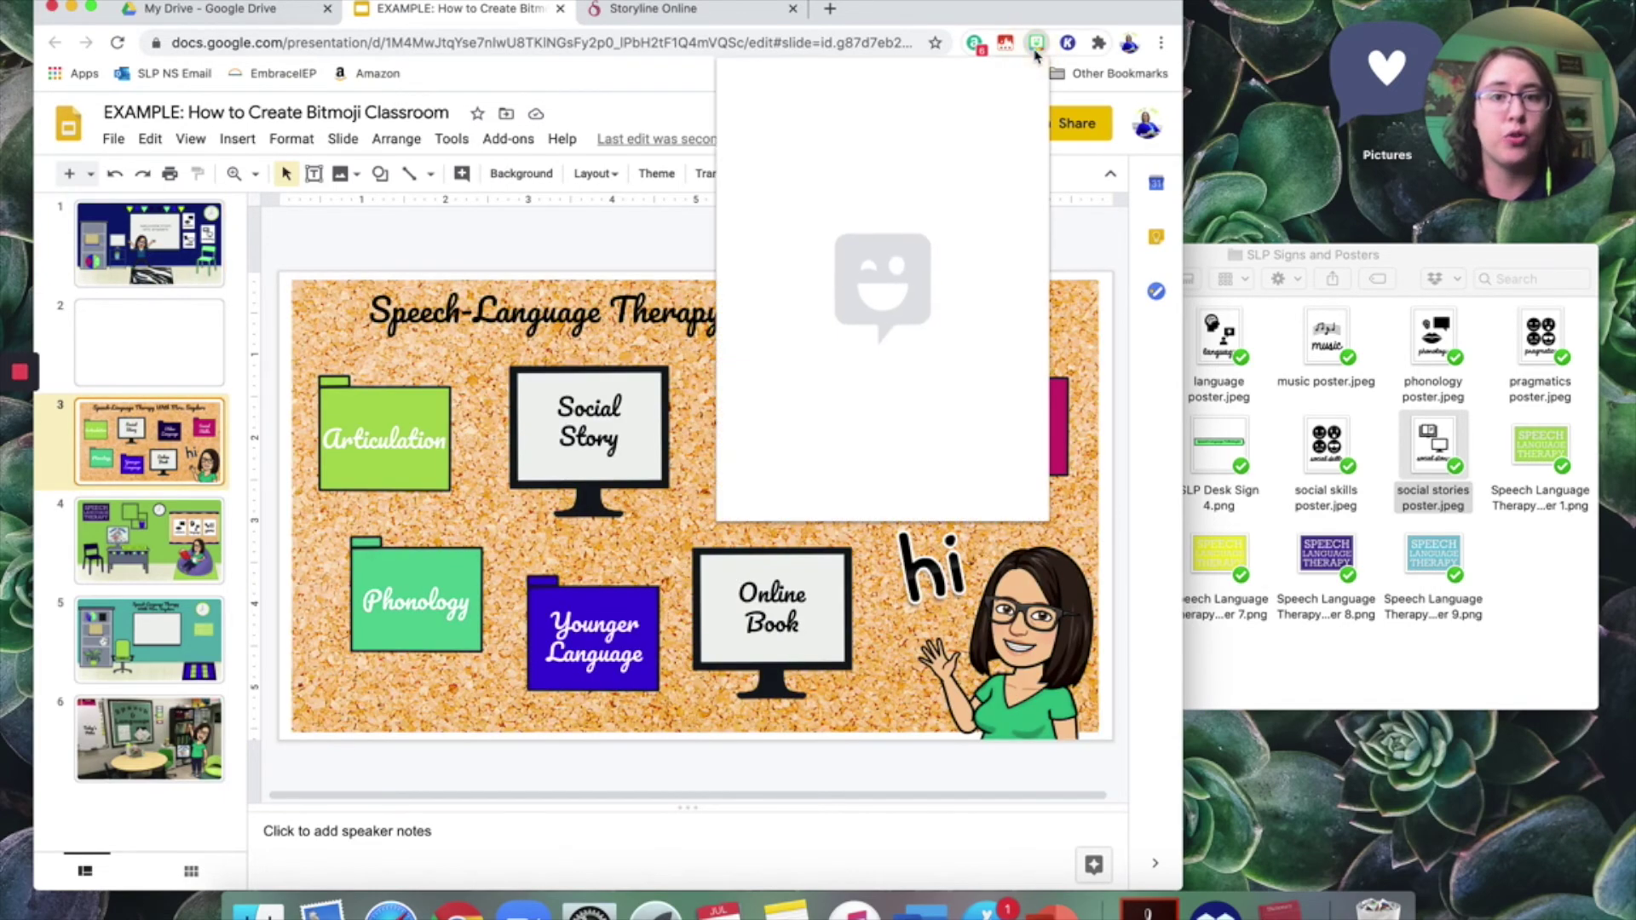
pyautogui.press('Escape')
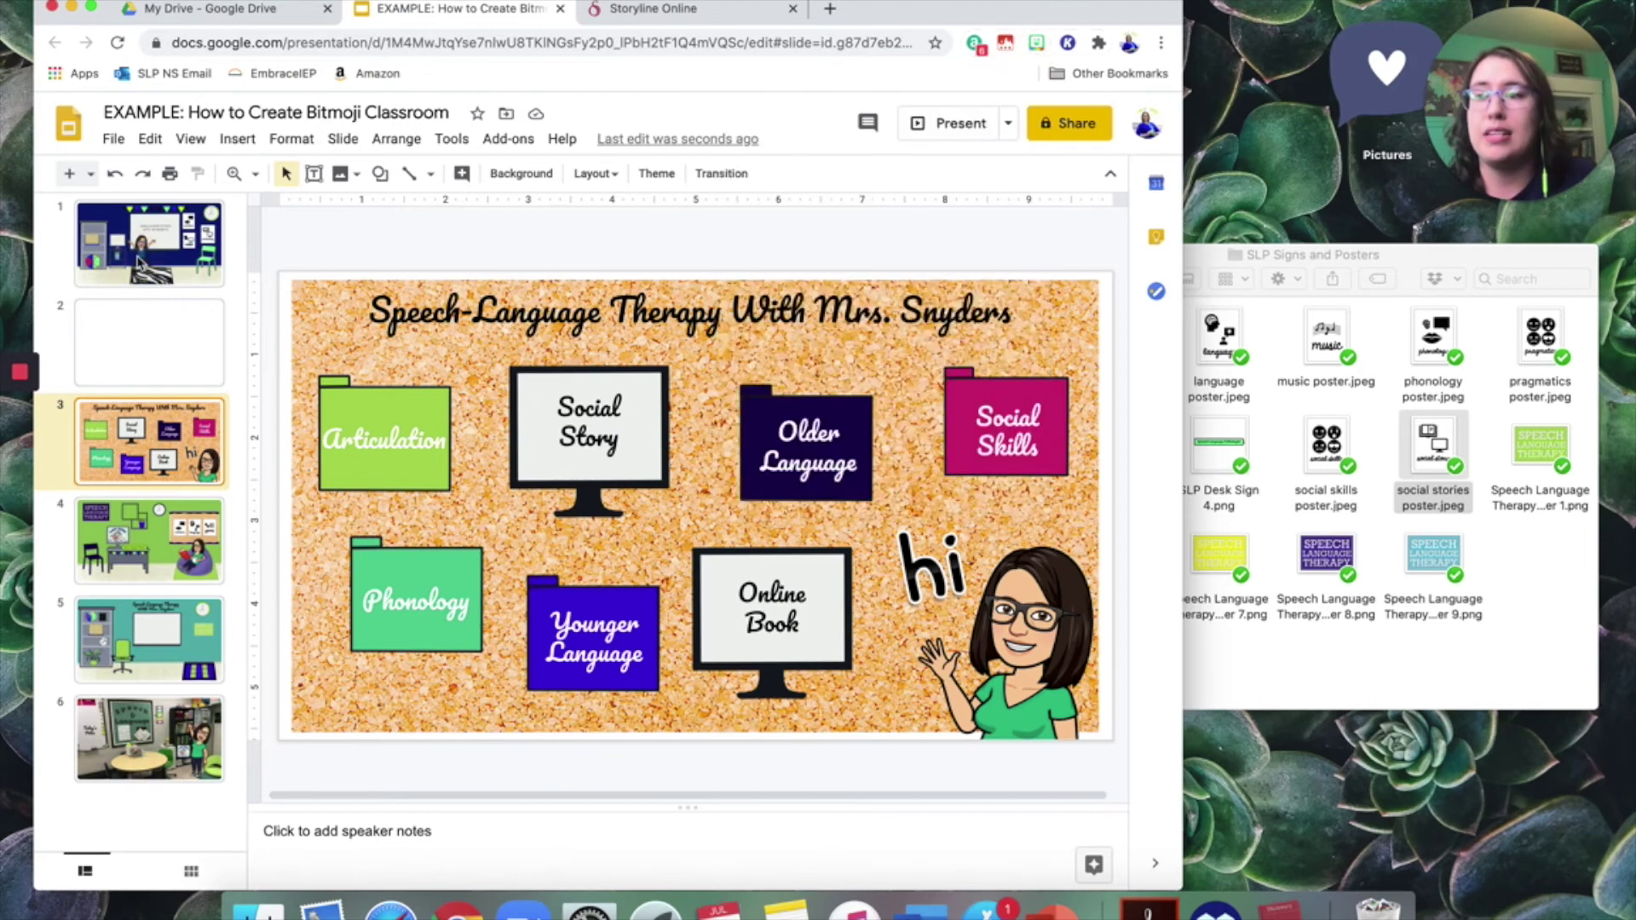
pyautogui.click(139, 260)
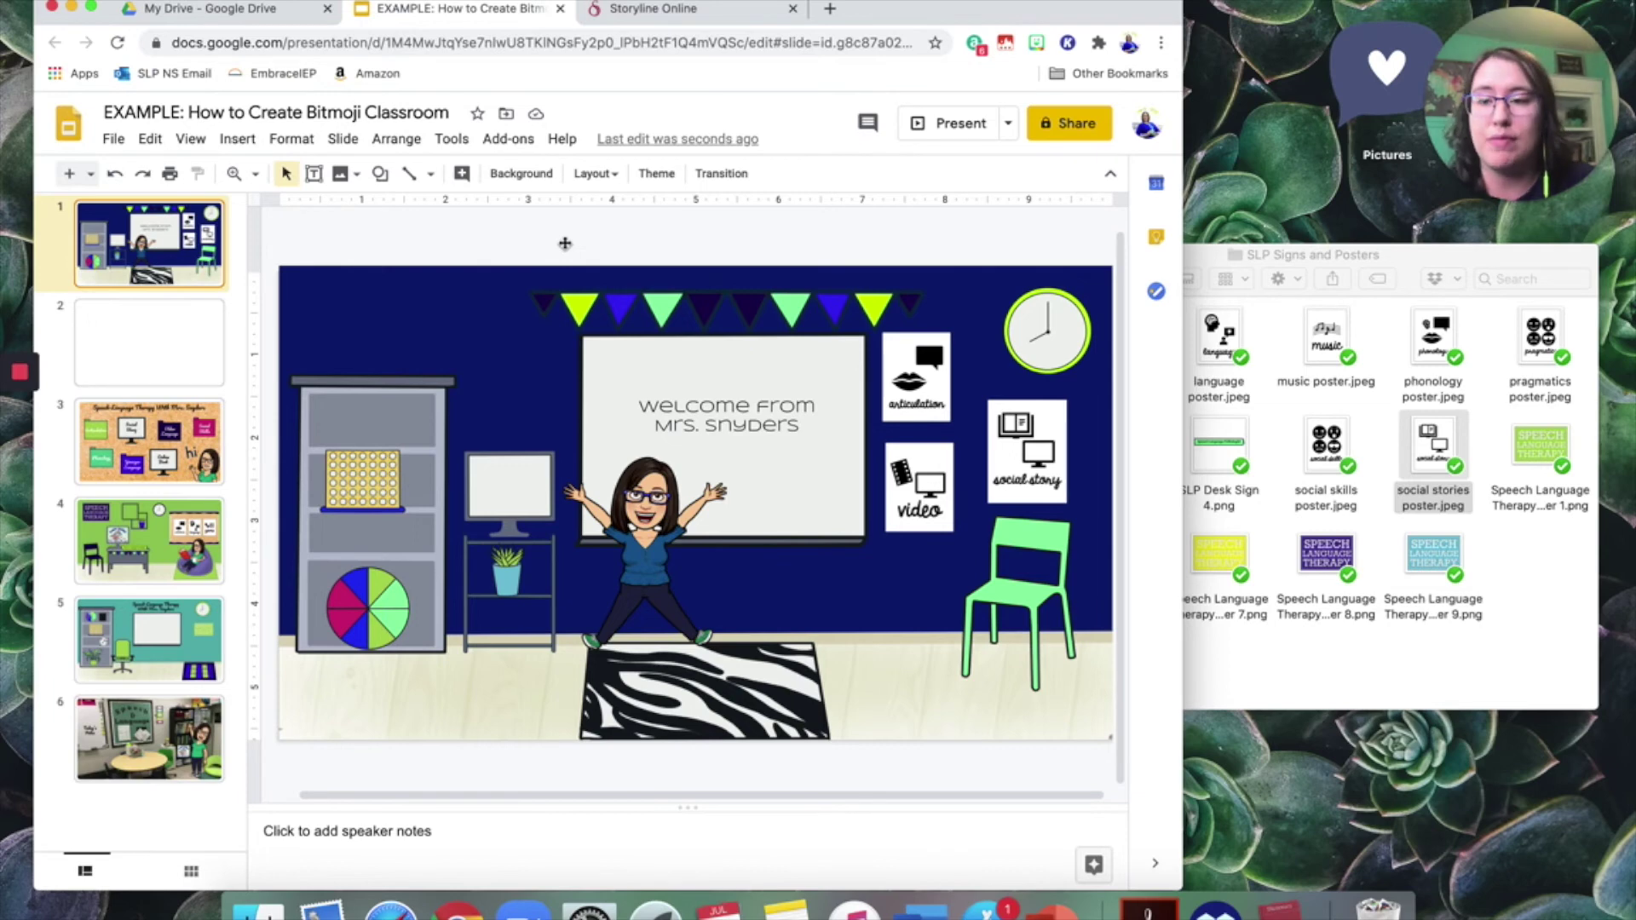
pyautogui.click(144, 531)
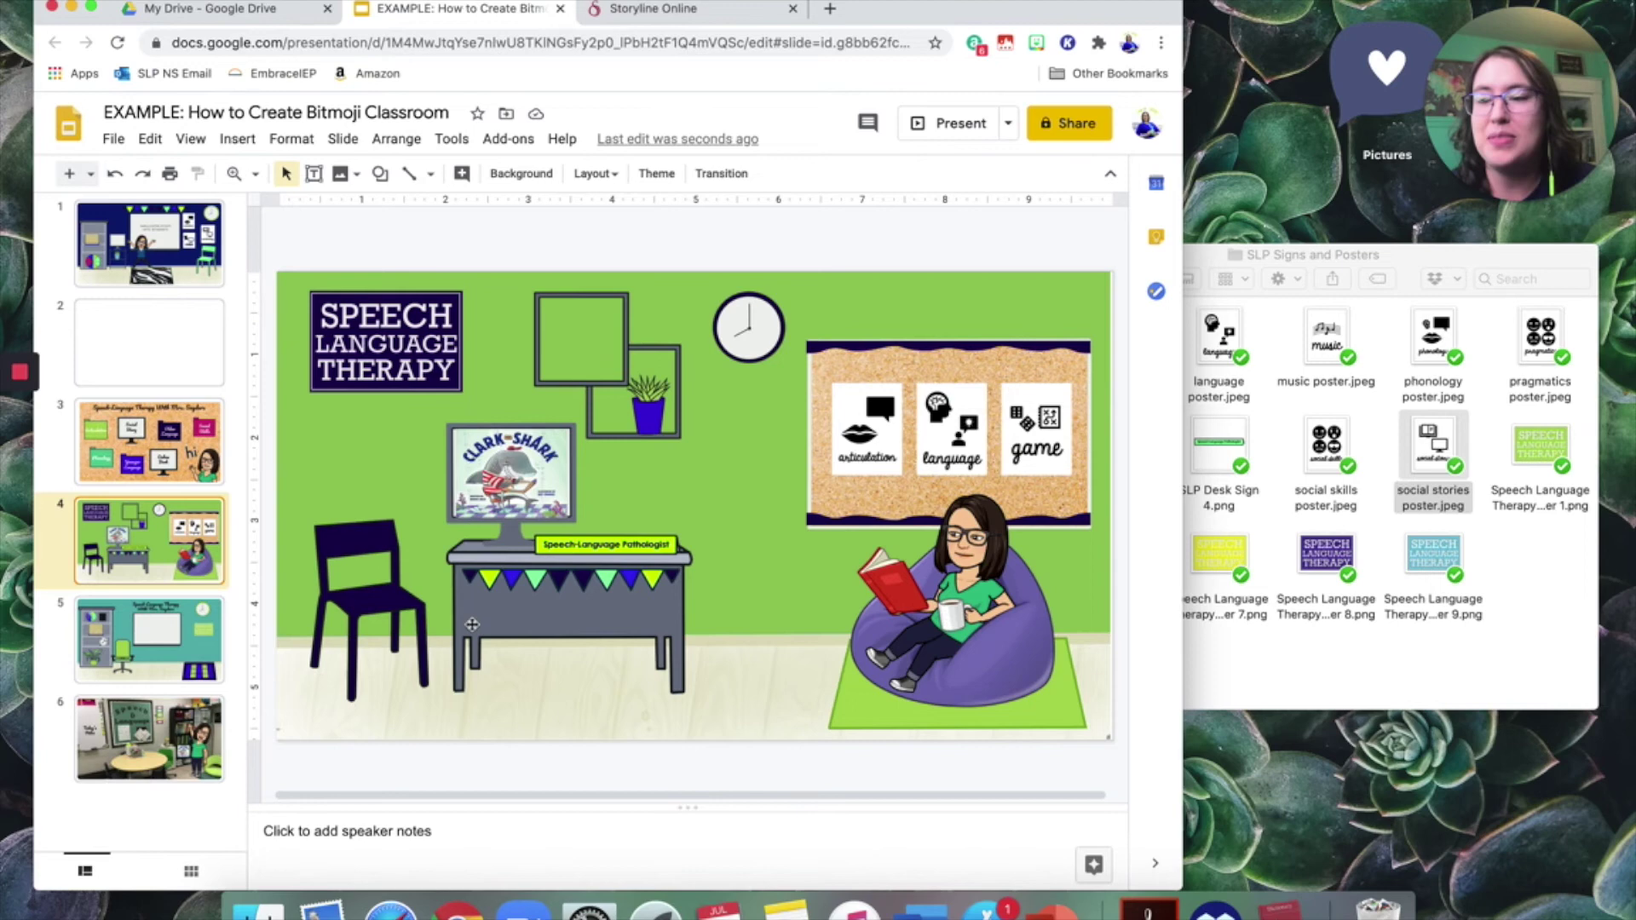
pyautogui.click(174, 737)
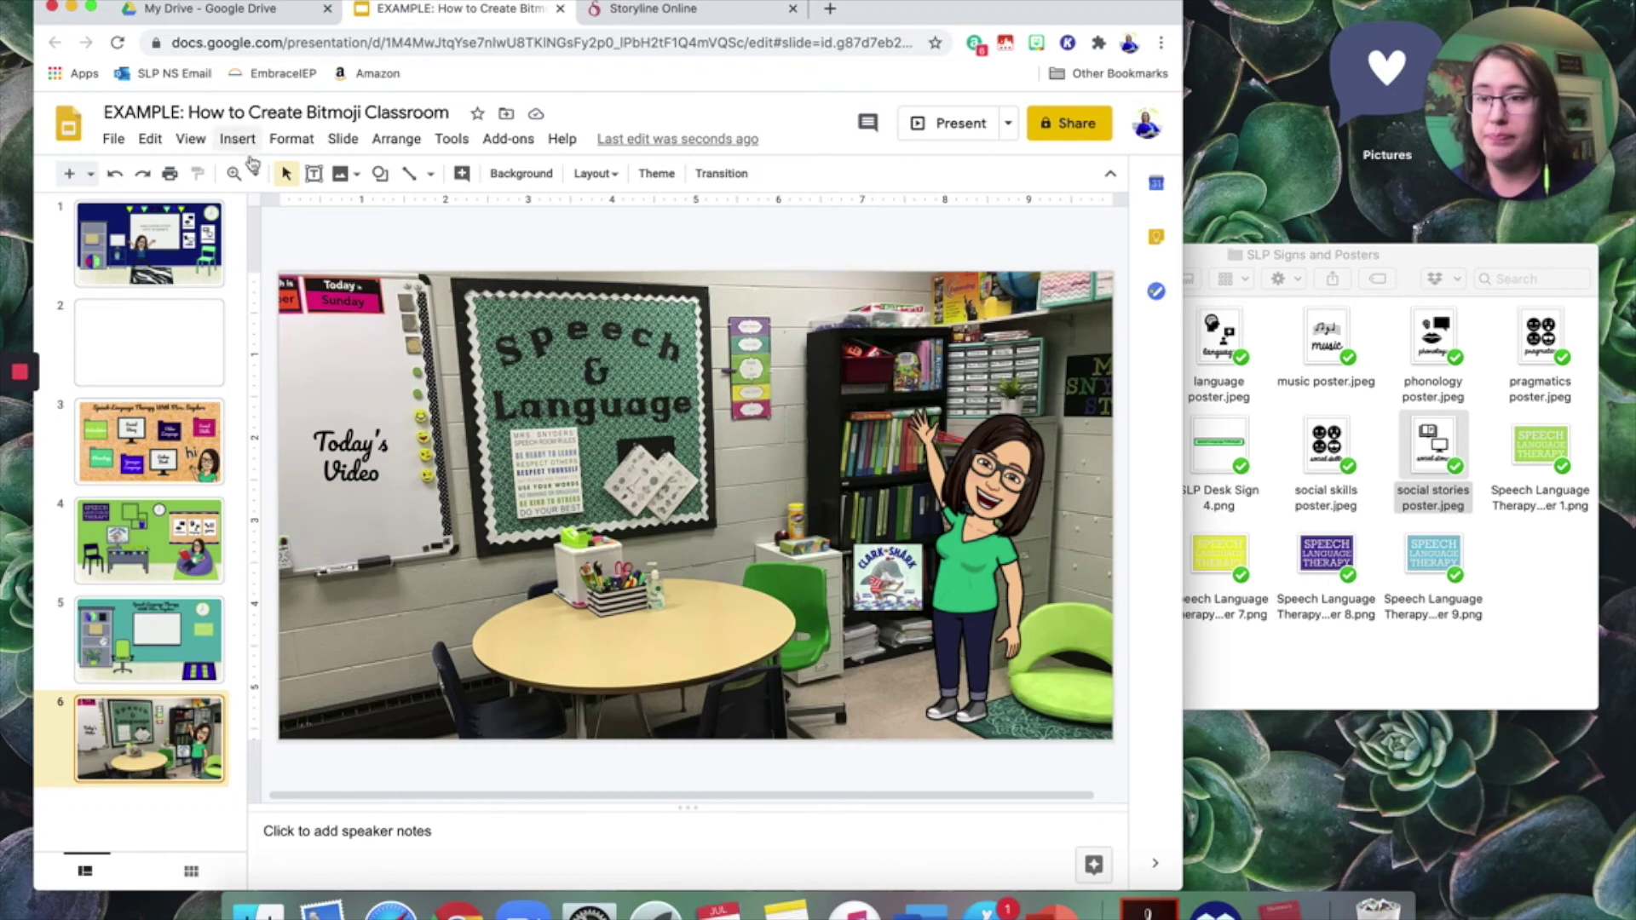
pyautogui.click(162, 271)
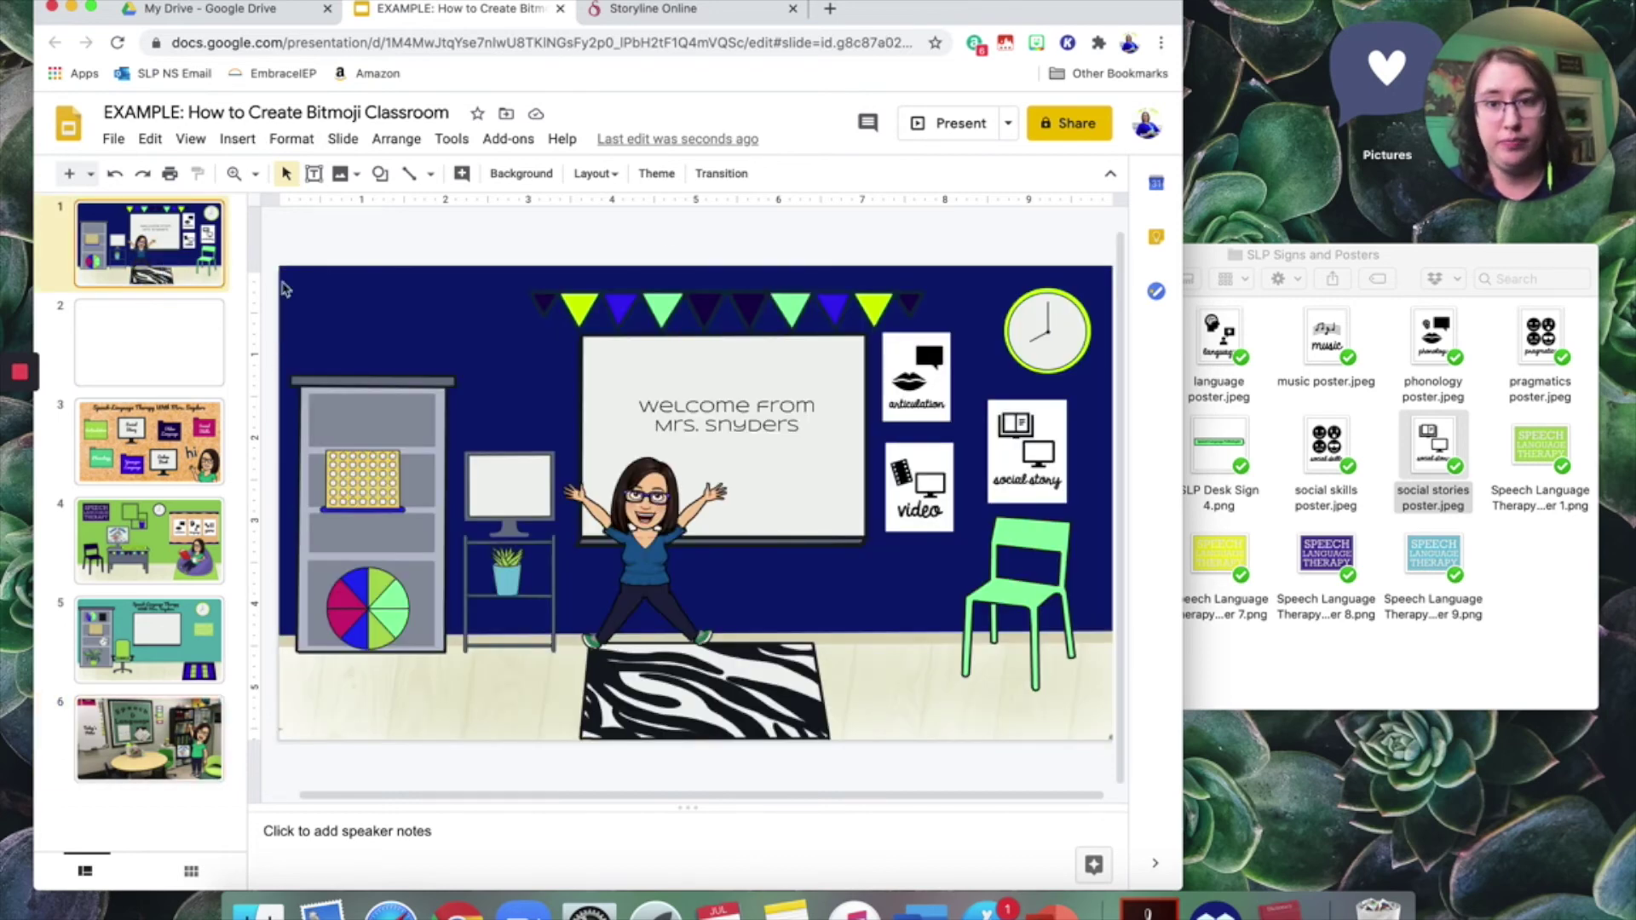
# Move the bingo board up onto the bookcase and shift the plant pot along the stand.
pyautogui.moveTo(359, 479); pyautogui.dragTo(381, 366)
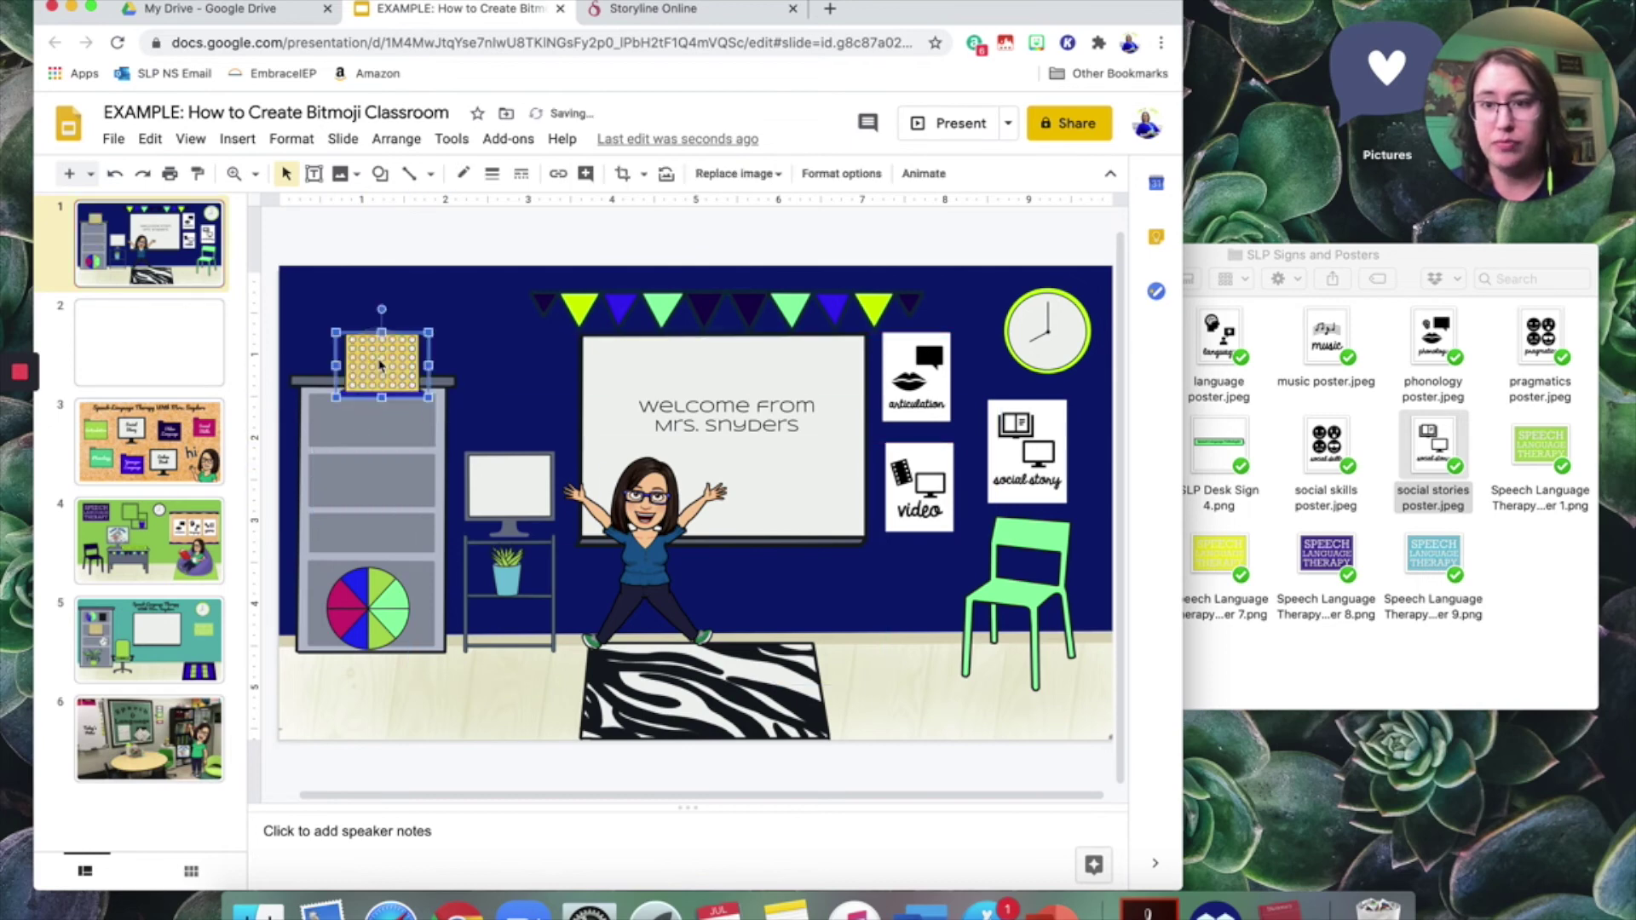
pyautogui.moveTo(509, 580); pyautogui.dragTo(530, 633)
pyautogui.click(1356, 656)
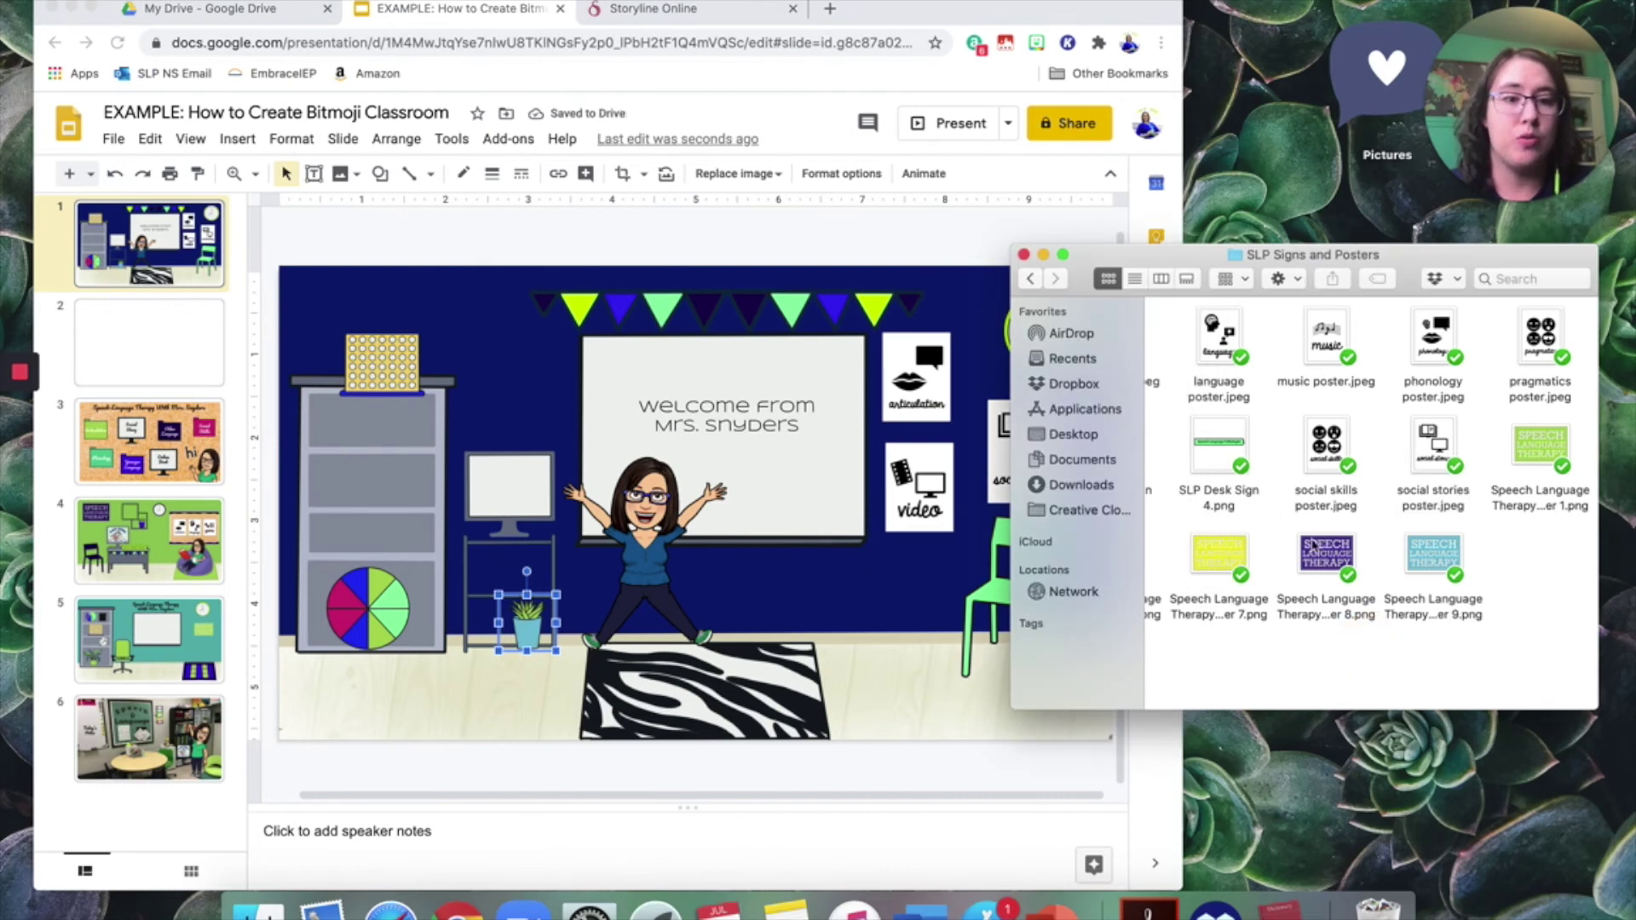
# Add the Speech Language Therapy 9 image, shrink it, and place it beside the whiteboard.
pyautogui.moveTo(1436, 552); pyautogui.dragTo(586, 434)
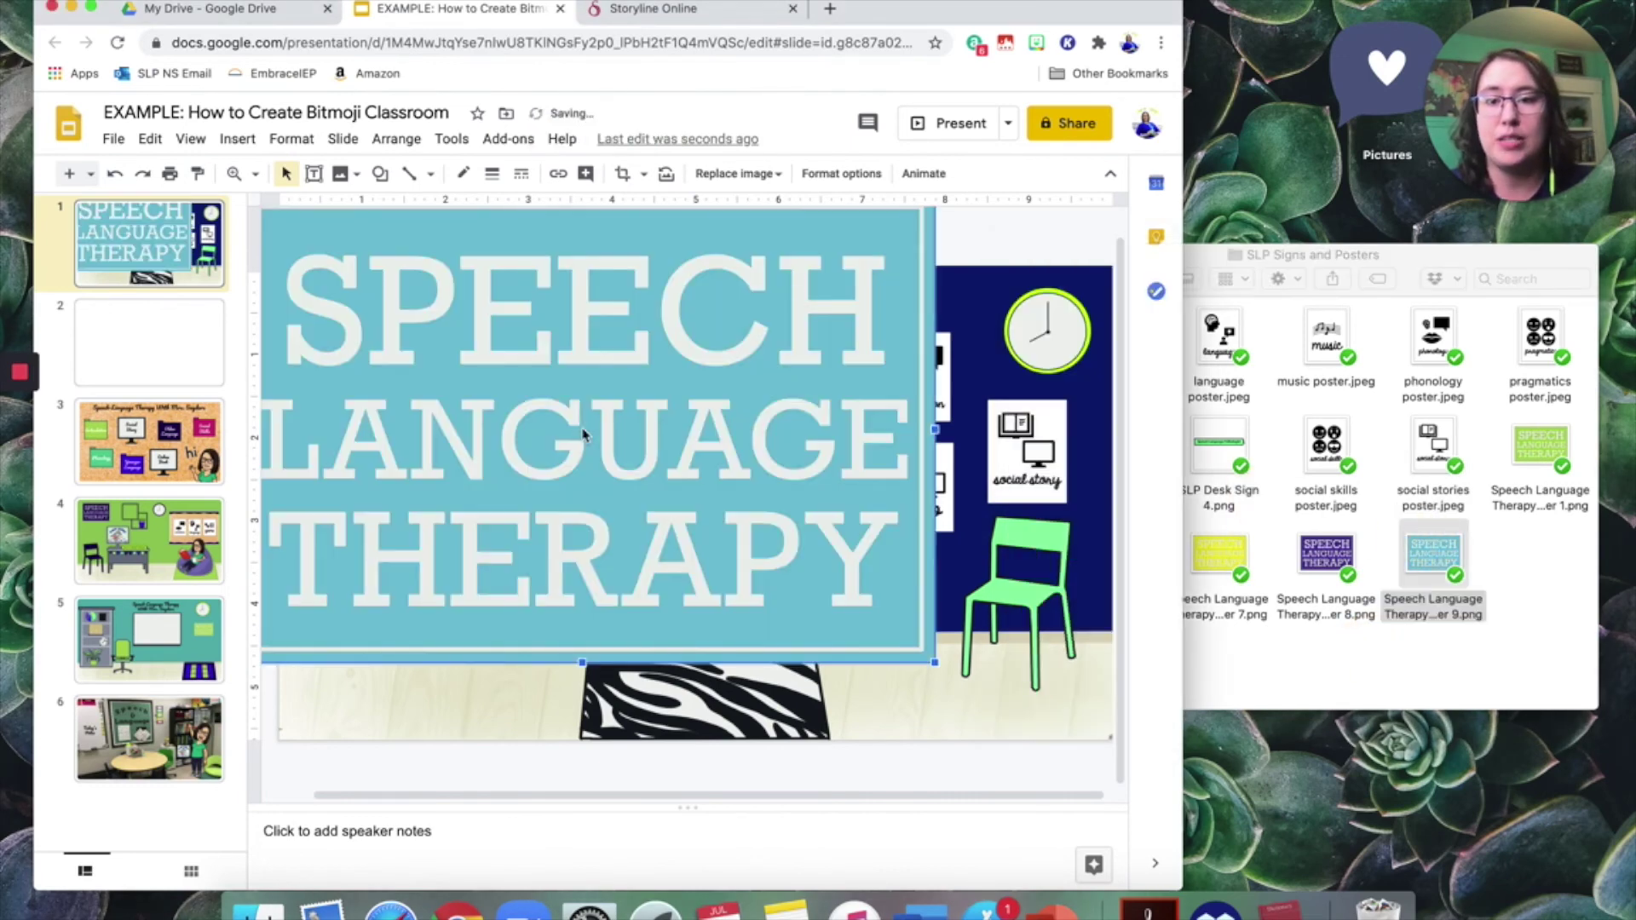
pyautogui.click(928, 658)
pyautogui.moveTo(929, 658); pyautogui.dragTo(454, 341)
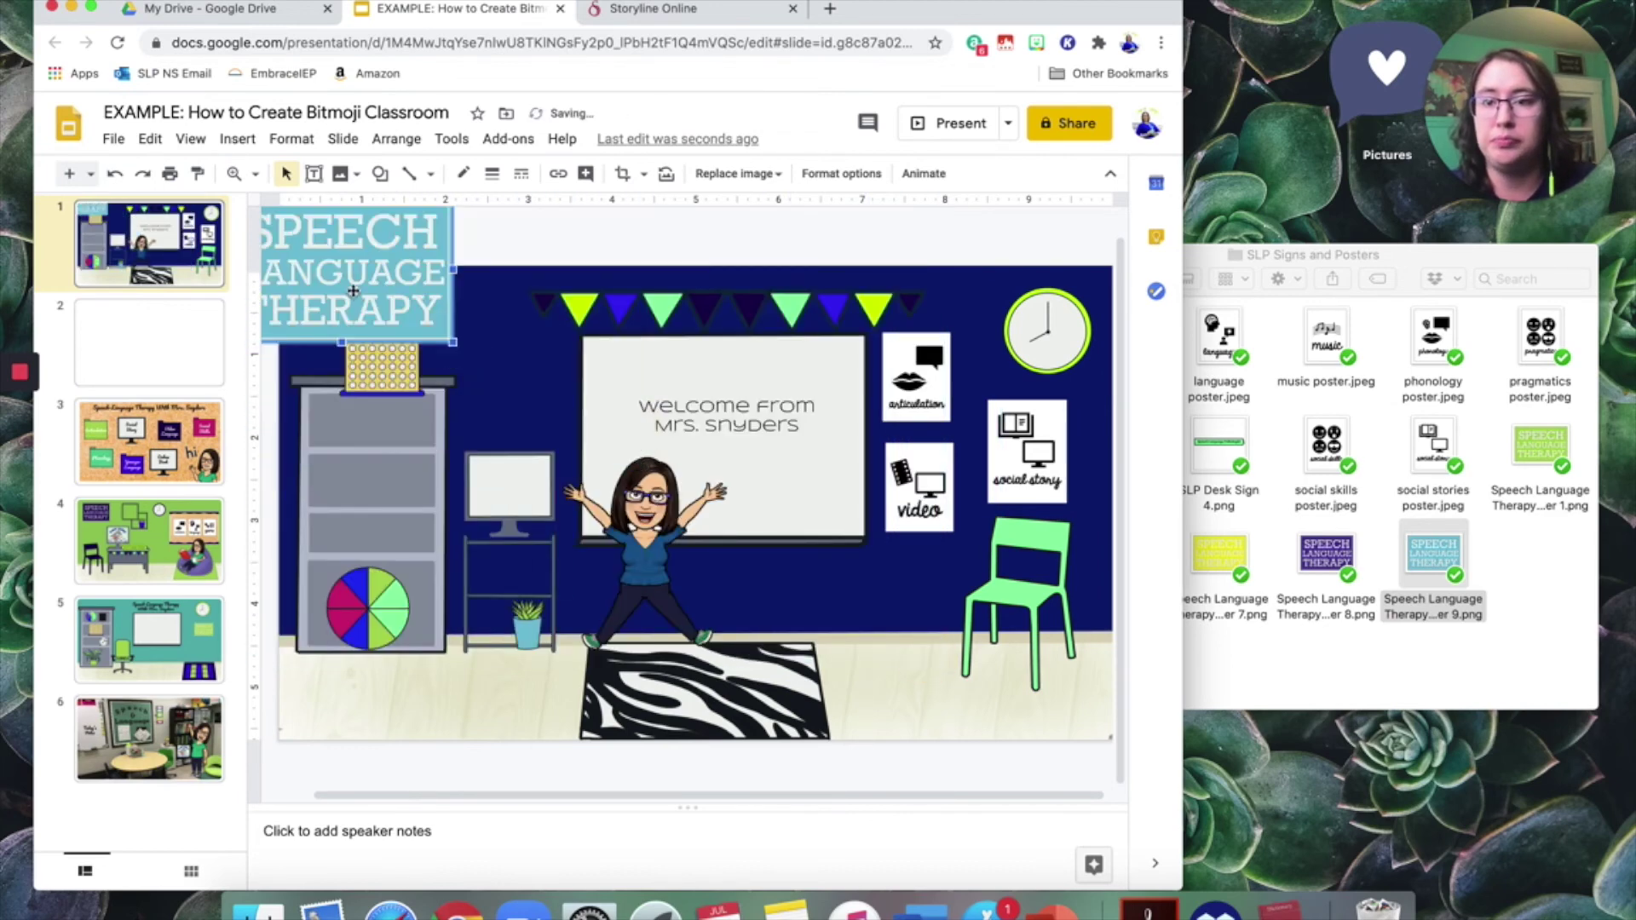
pyautogui.moveTo(364, 294); pyautogui.dragTo(531, 383)
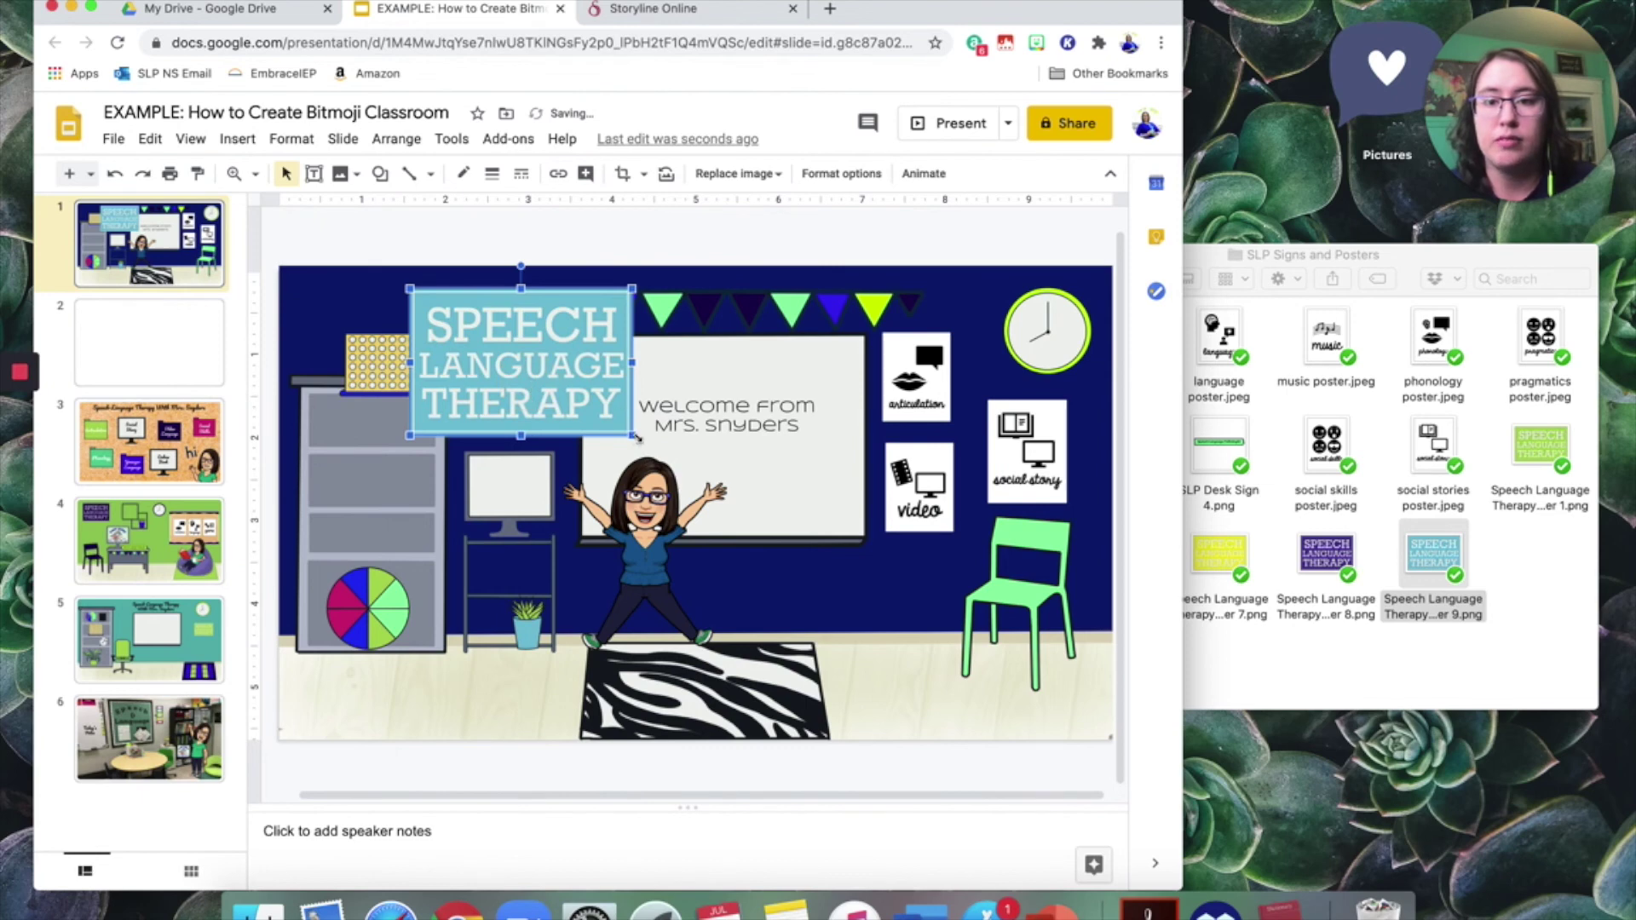
pyautogui.moveTo(637, 437); pyautogui.dragTo(545, 402)
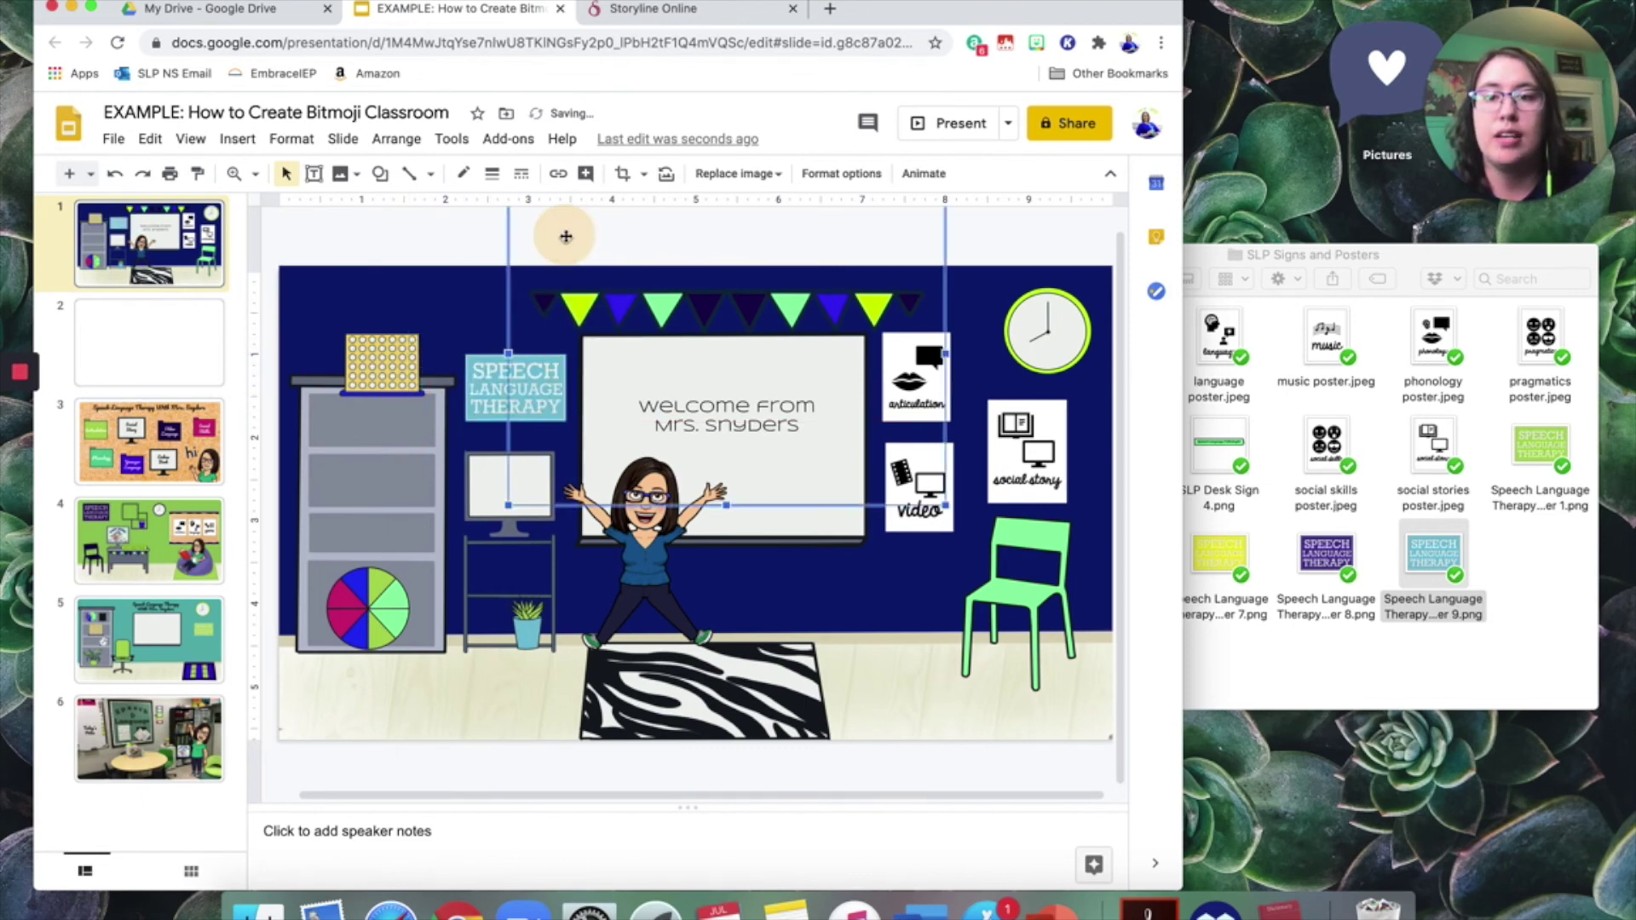
# Raise the Speech Language Therapy sign to the top of the wall and lower the bingo board onto the top shelf.
pyautogui.click(440, 257)
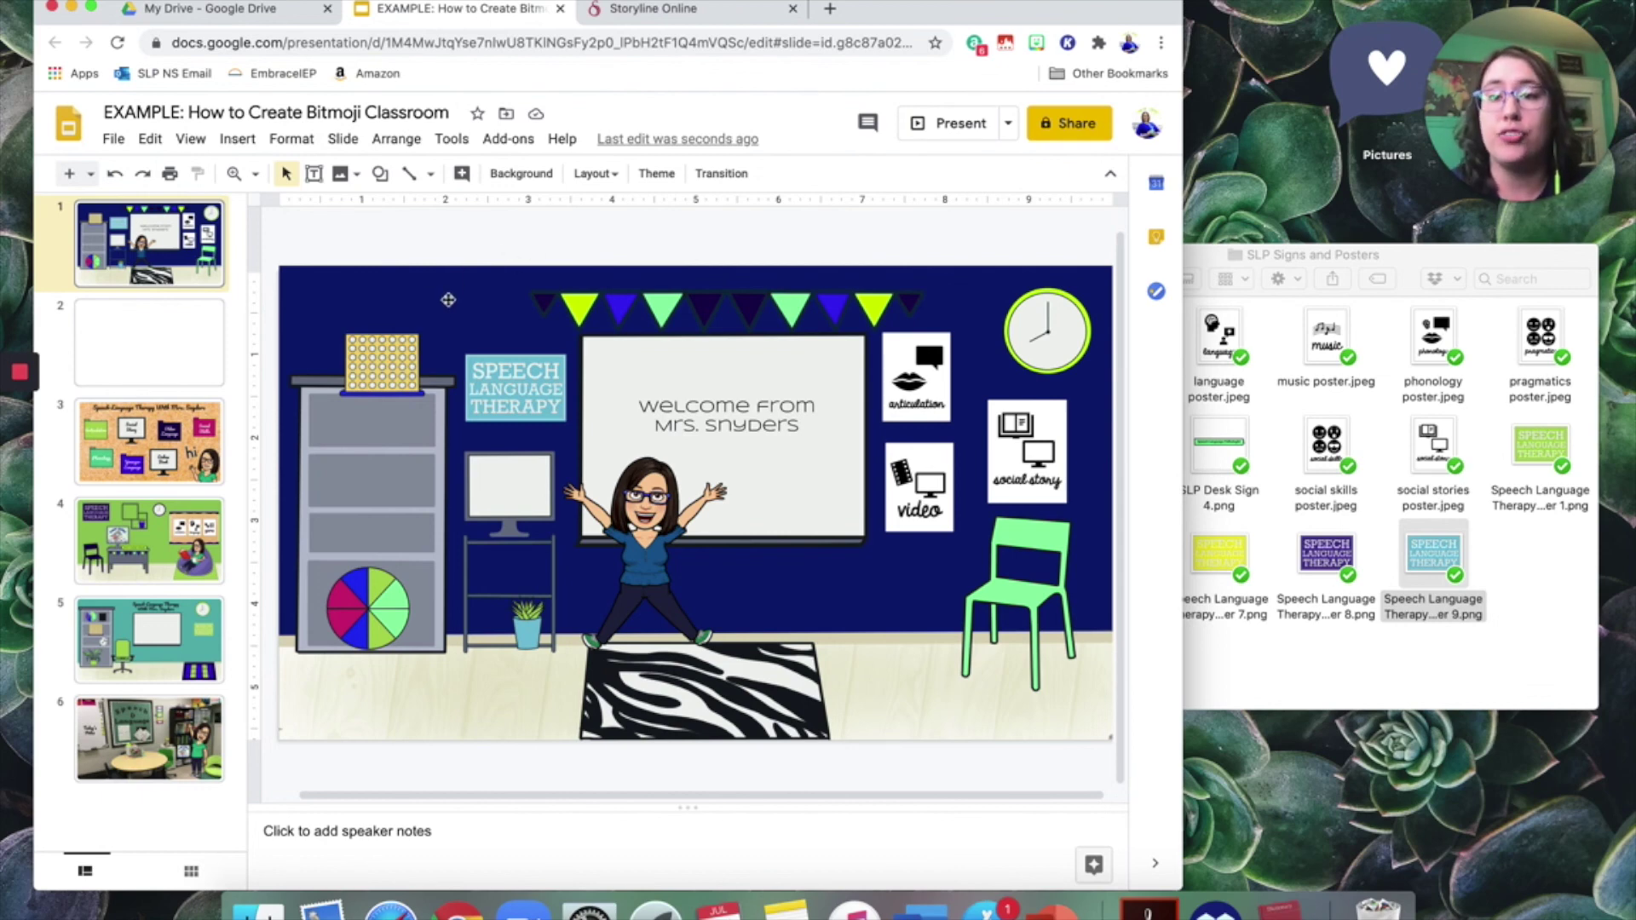
pyautogui.moveTo(509, 393); pyautogui.dragTo(477, 335)
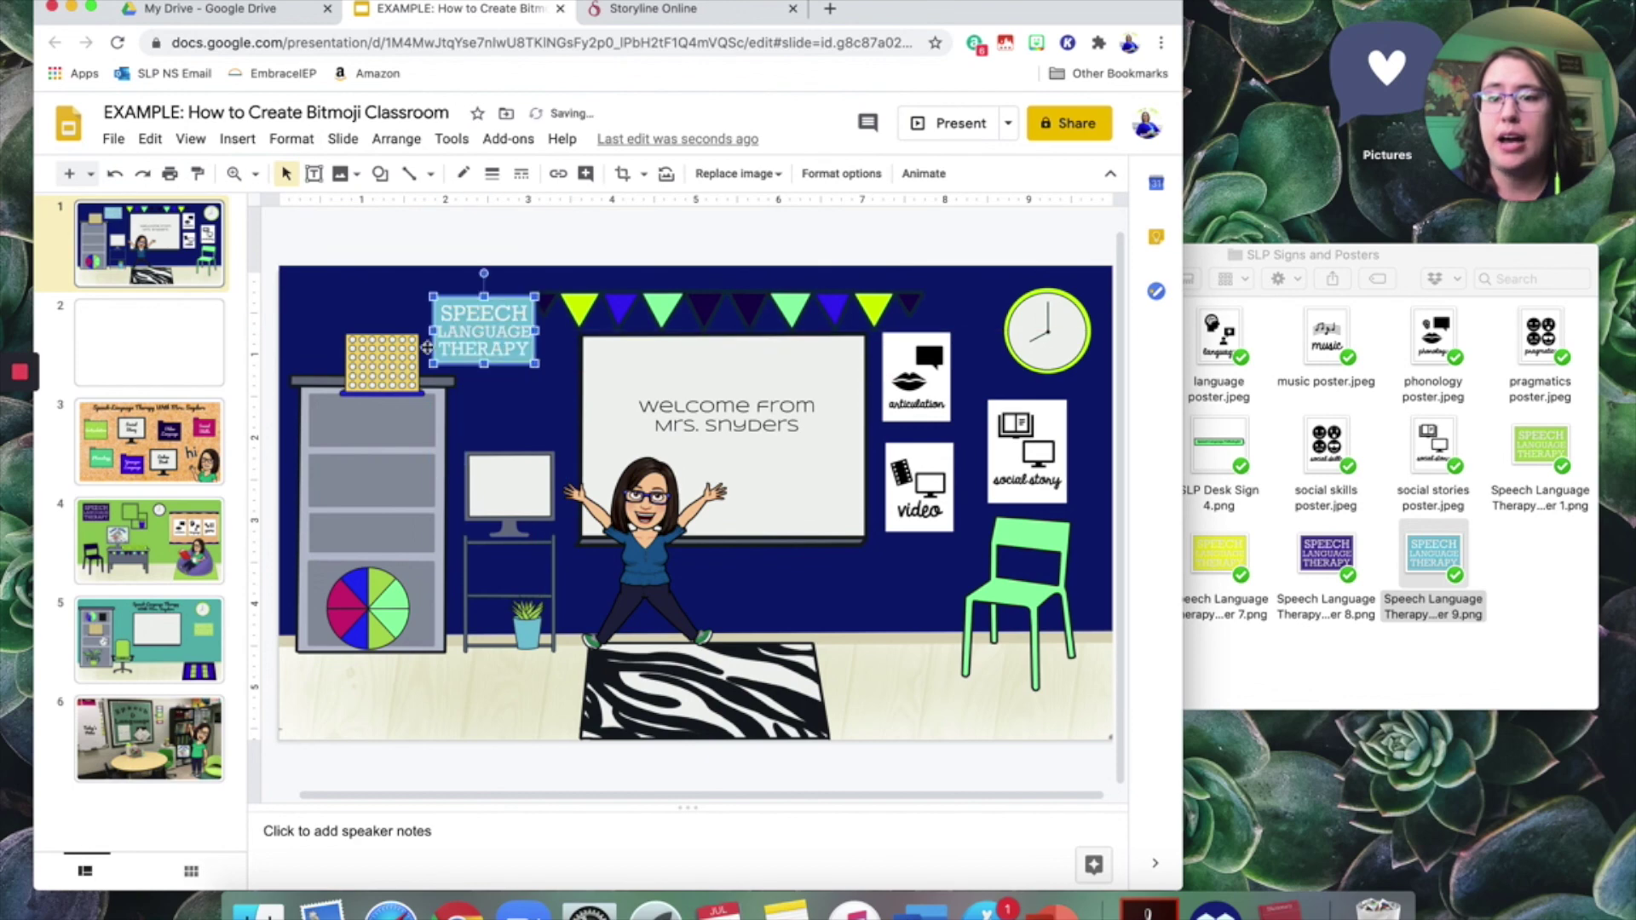
pyautogui.click(380, 411)
pyautogui.moveTo(380, 411); pyautogui.dragTo(379, 429)
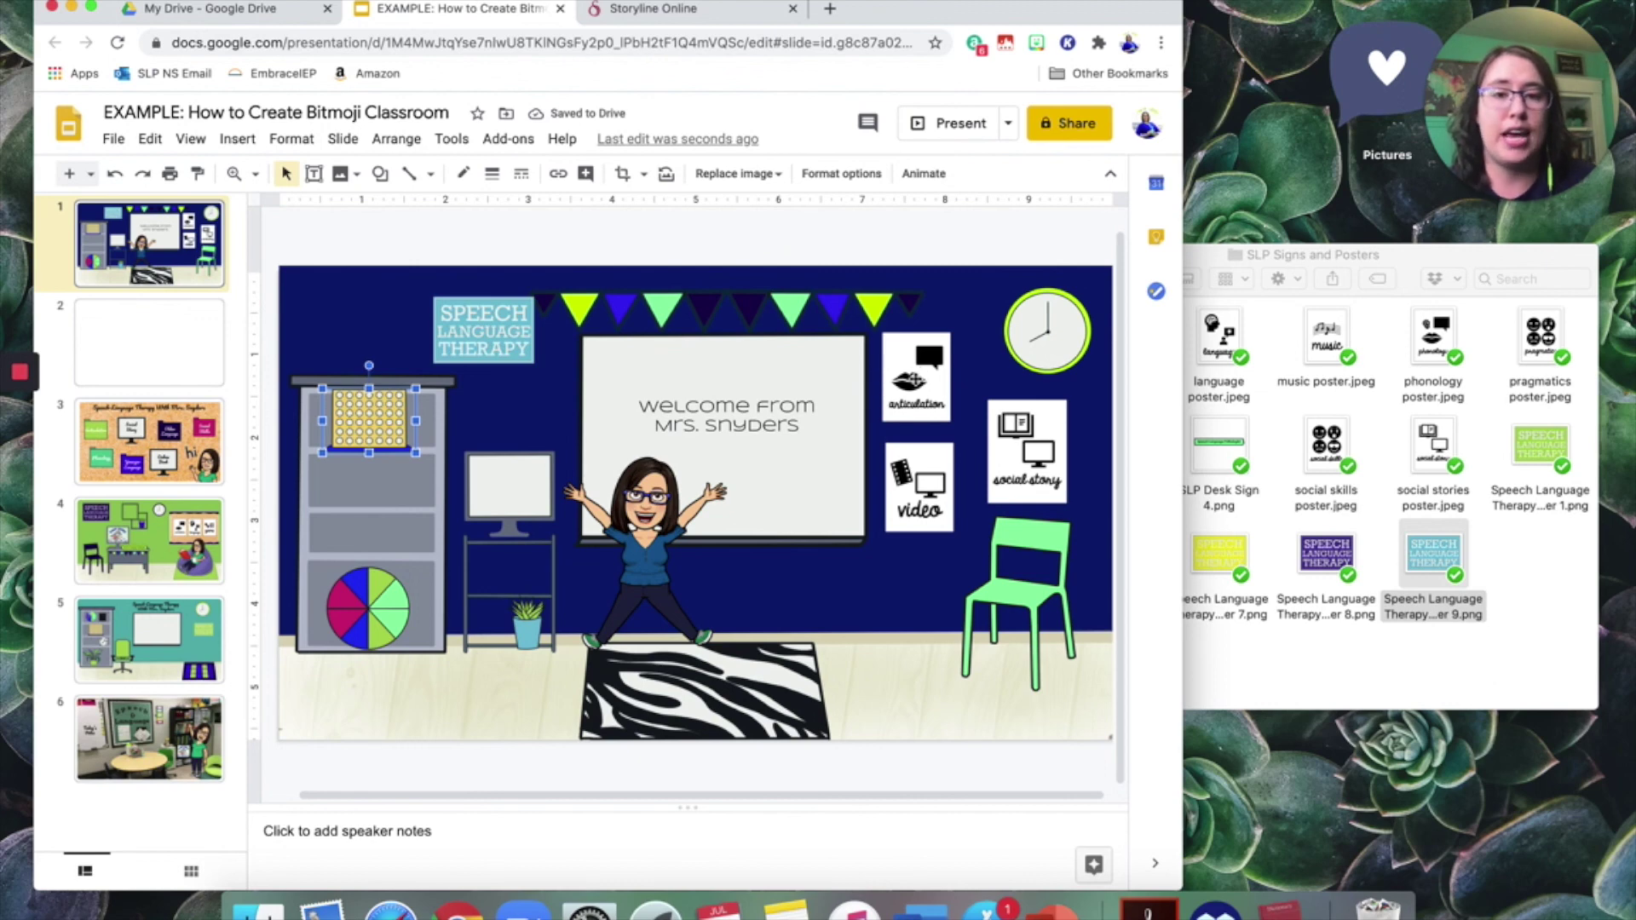
# Check the Articulation poster's link, then select and deselect the bingo board.
pyautogui.click(916, 379)
pyautogui.moveTo(918, 388); pyautogui.dragTo(931, 240)
pyautogui.click(360, 436)
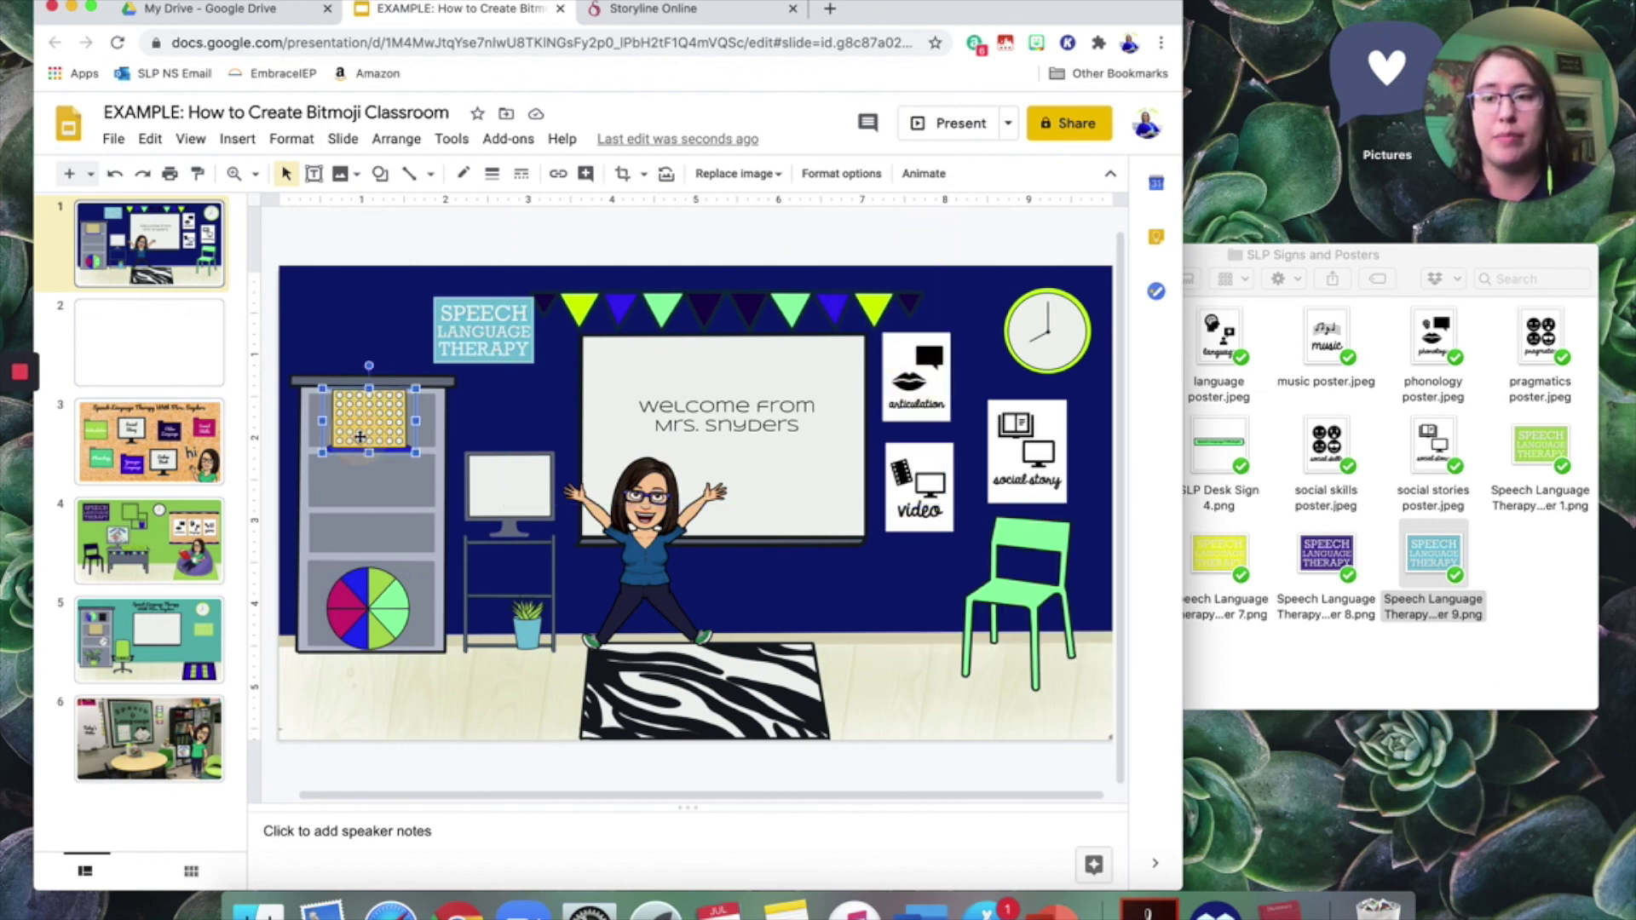
pyautogui.click(430, 242)
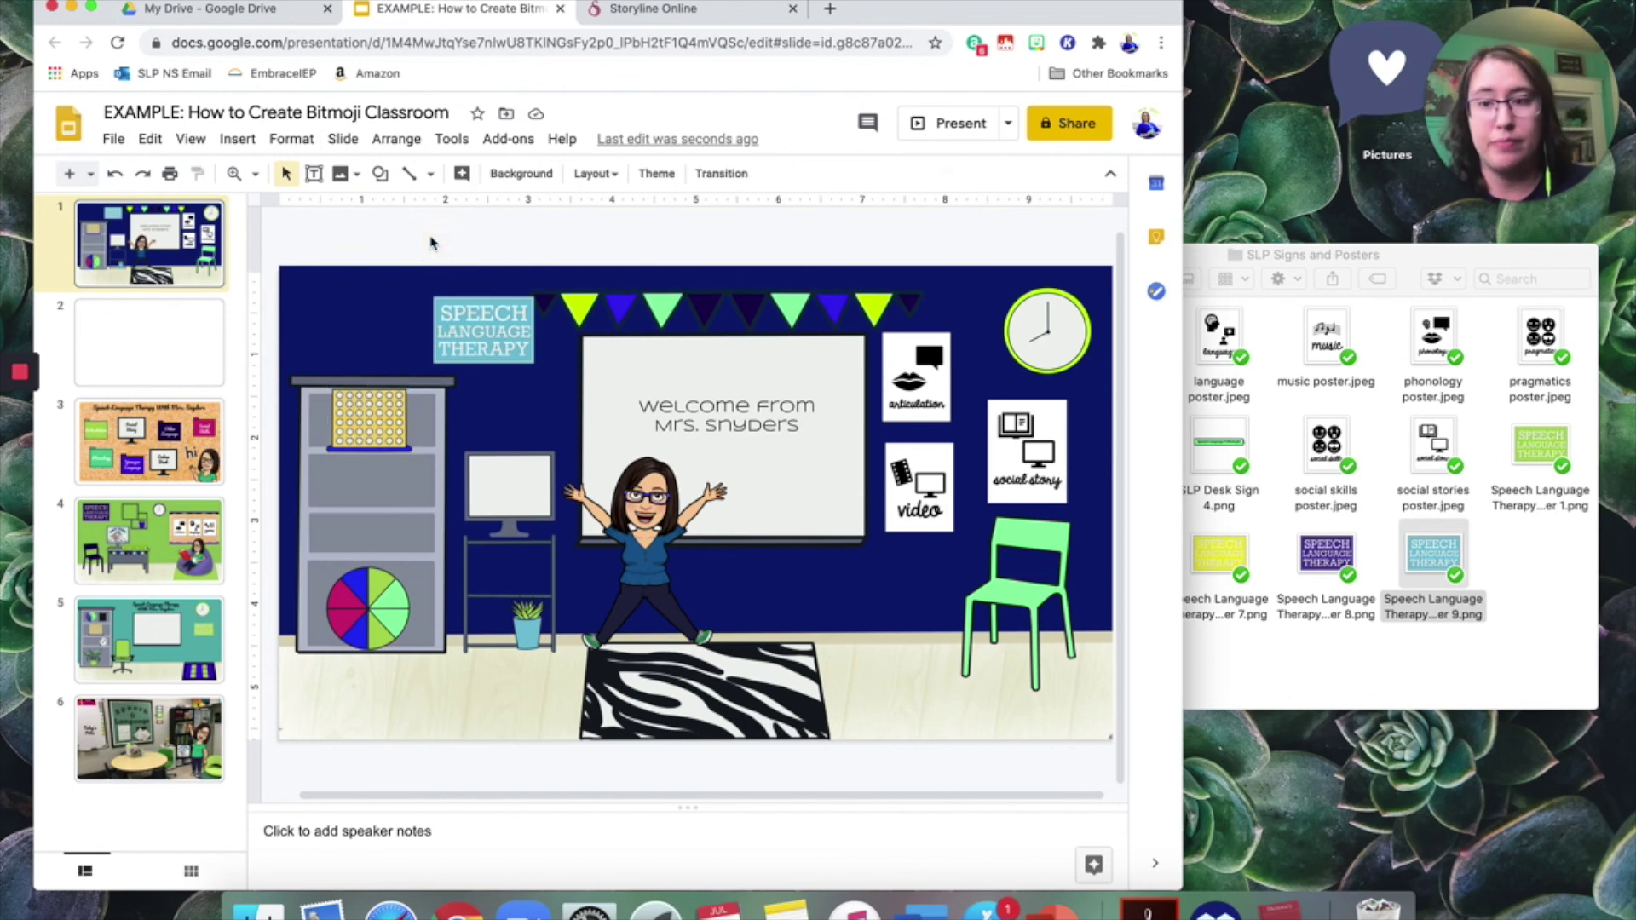
# Preview the corkboard and green classroom slides, then return to the blue classroom slide.
pyautogui.click(158, 437)
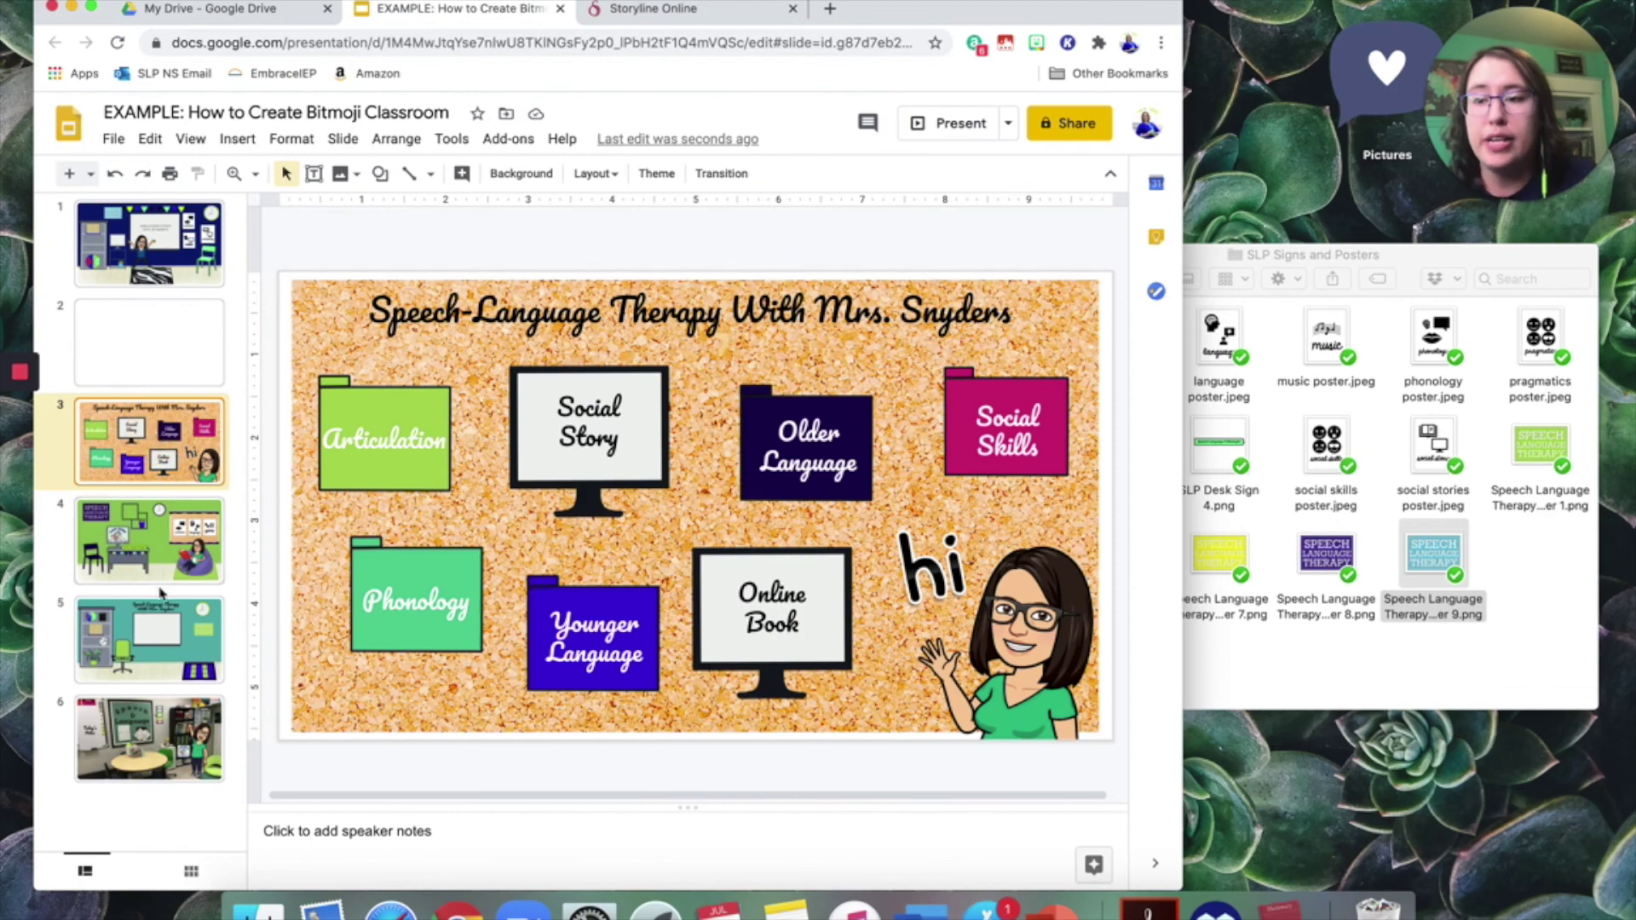
pyautogui.click(170, 550)
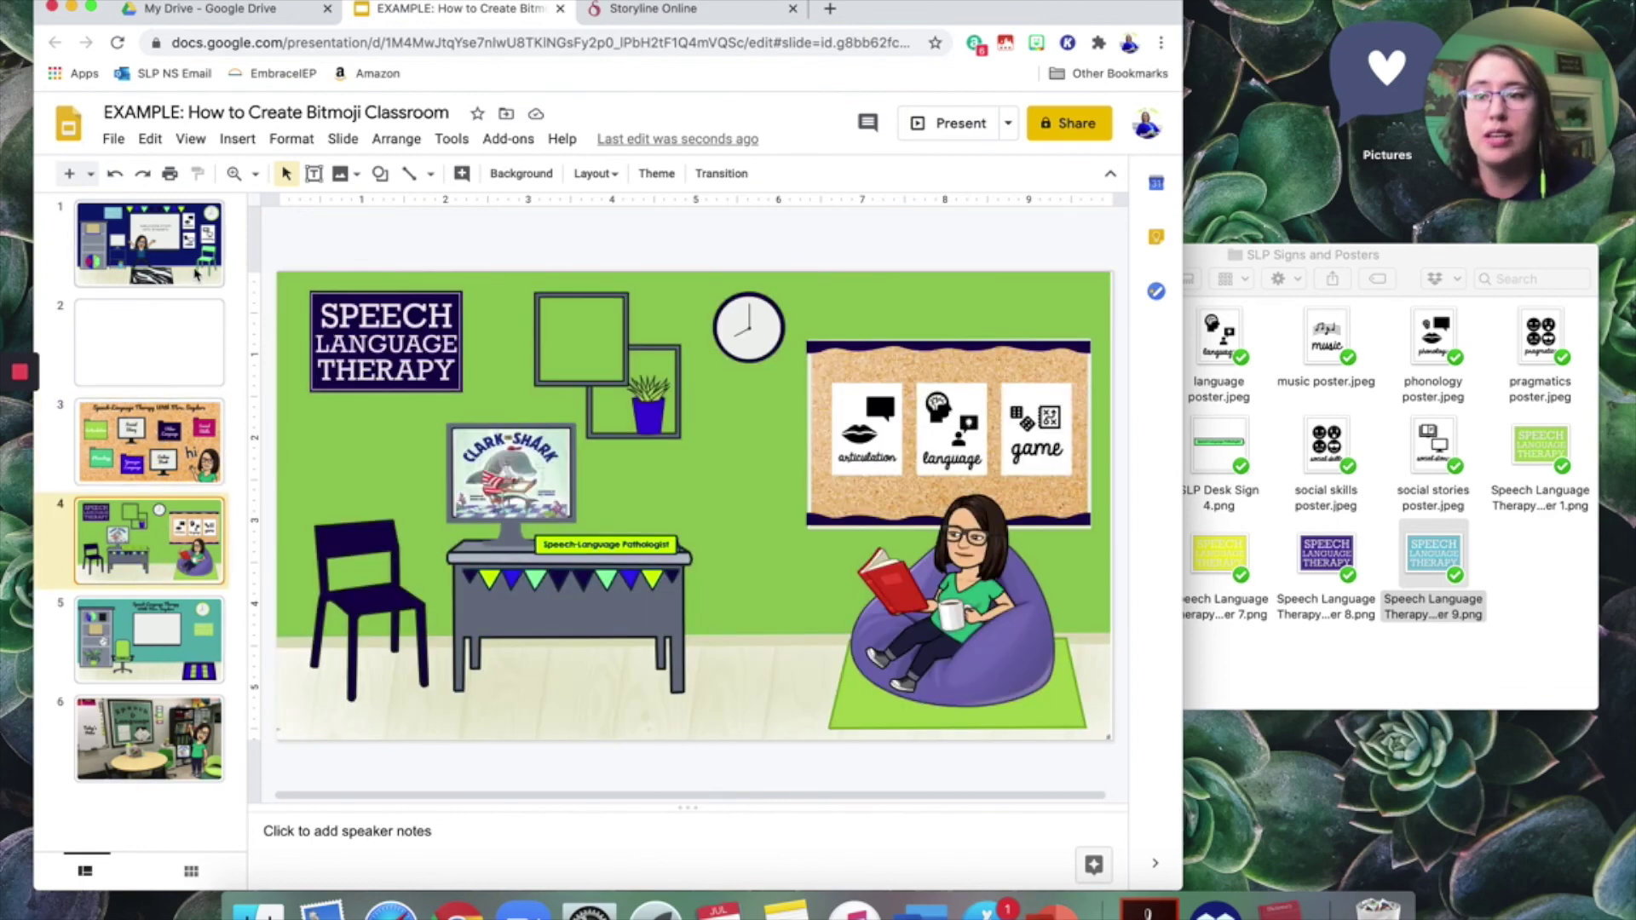
pyautogui.click(195, 271)
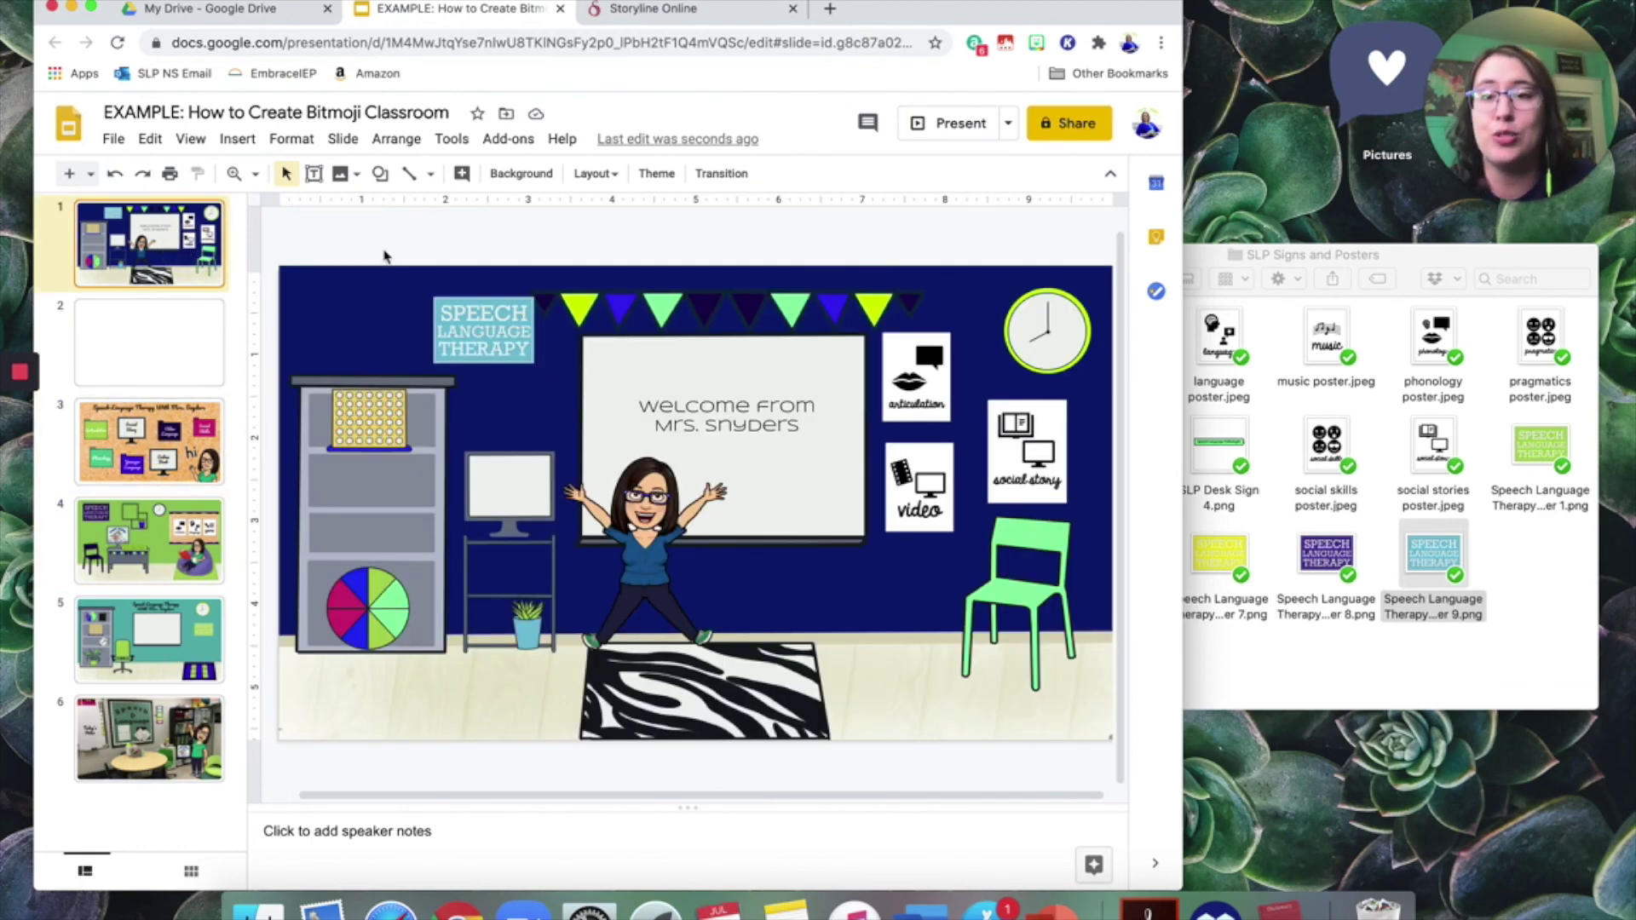